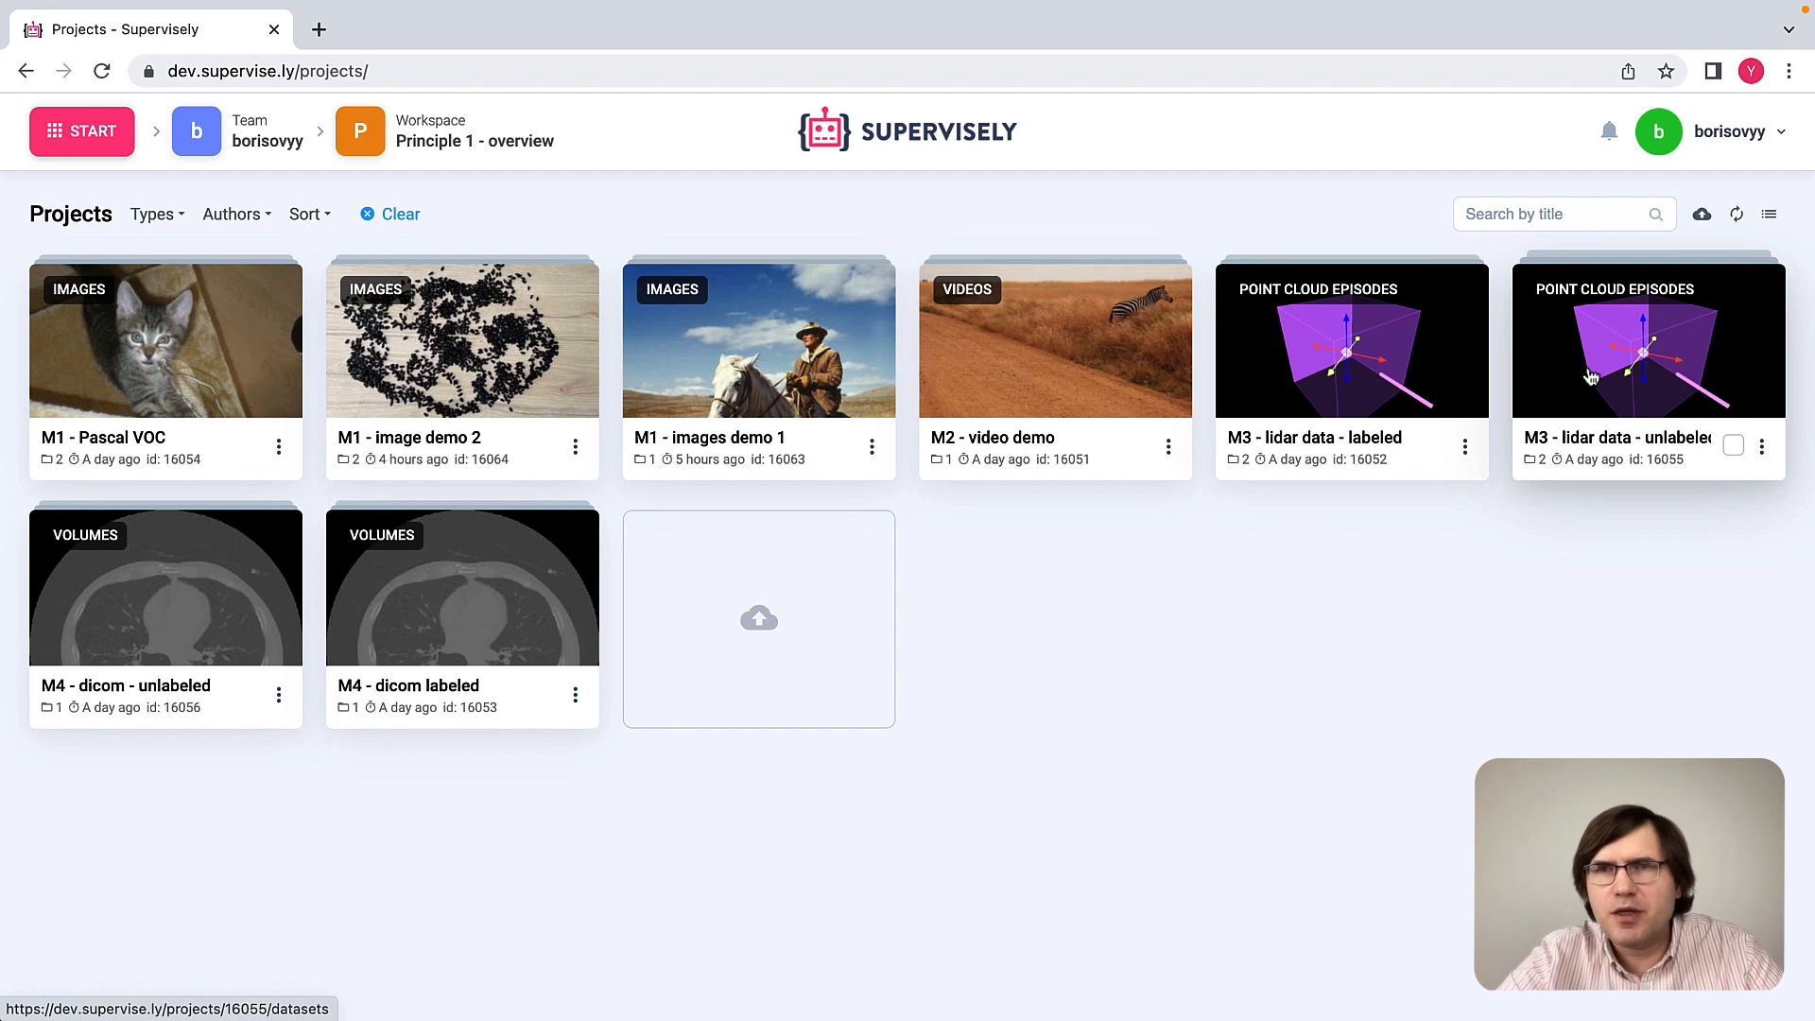
# Step: Open the "M3 - lidar data - labeled" project and review its classes and tags
pyautogui.click(1343, 377)
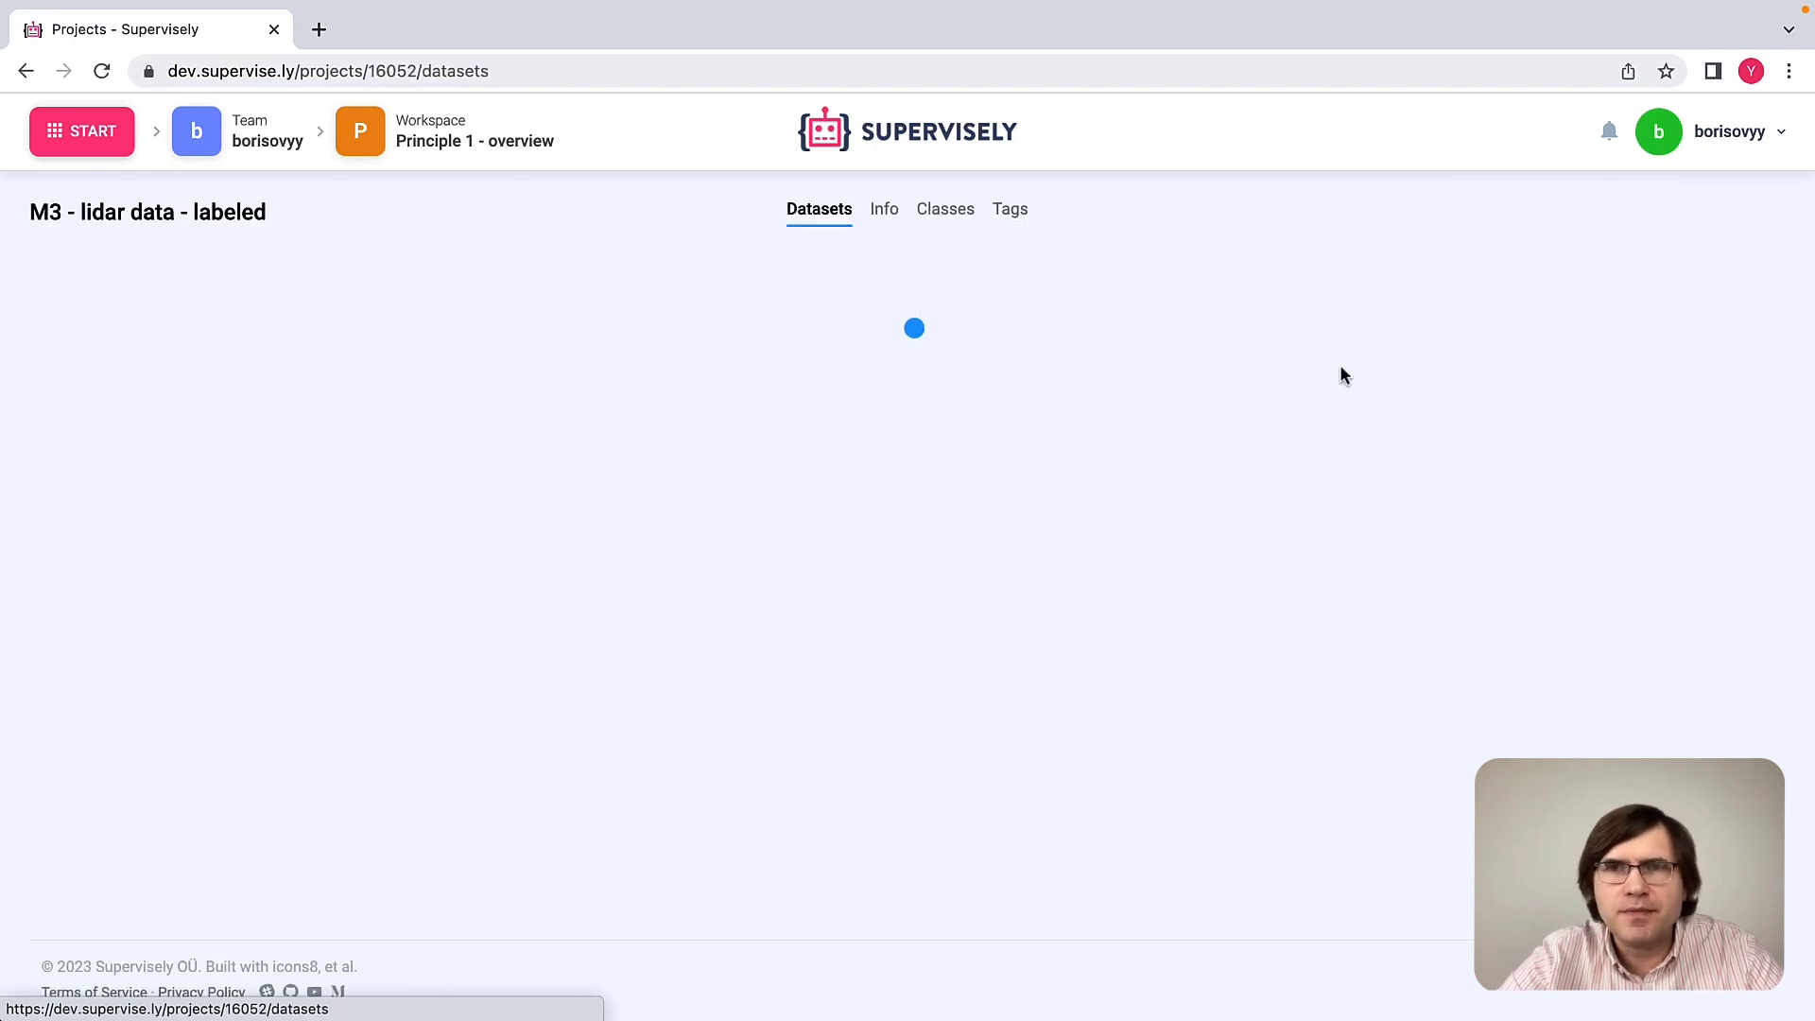
pyautogui.click(946, 210)
pyautogui.scroll(-8, 613, 498)
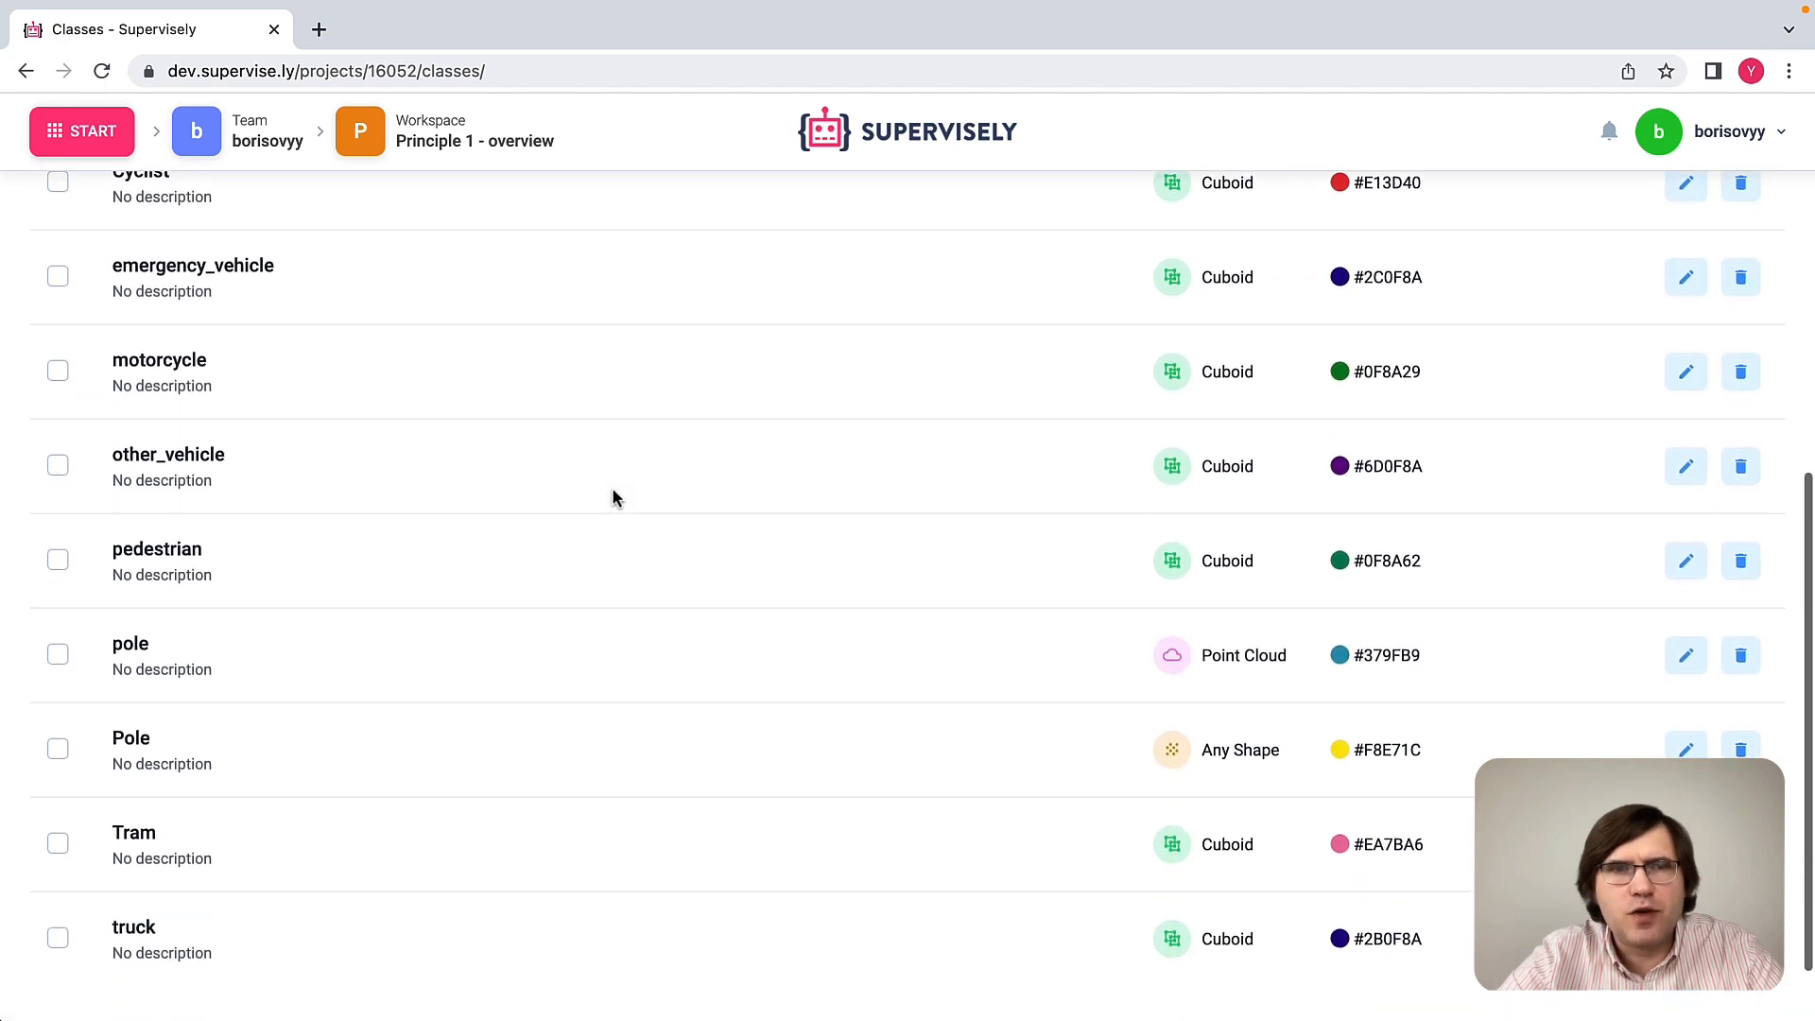
pyautogui.scroll(8, 613, 496)
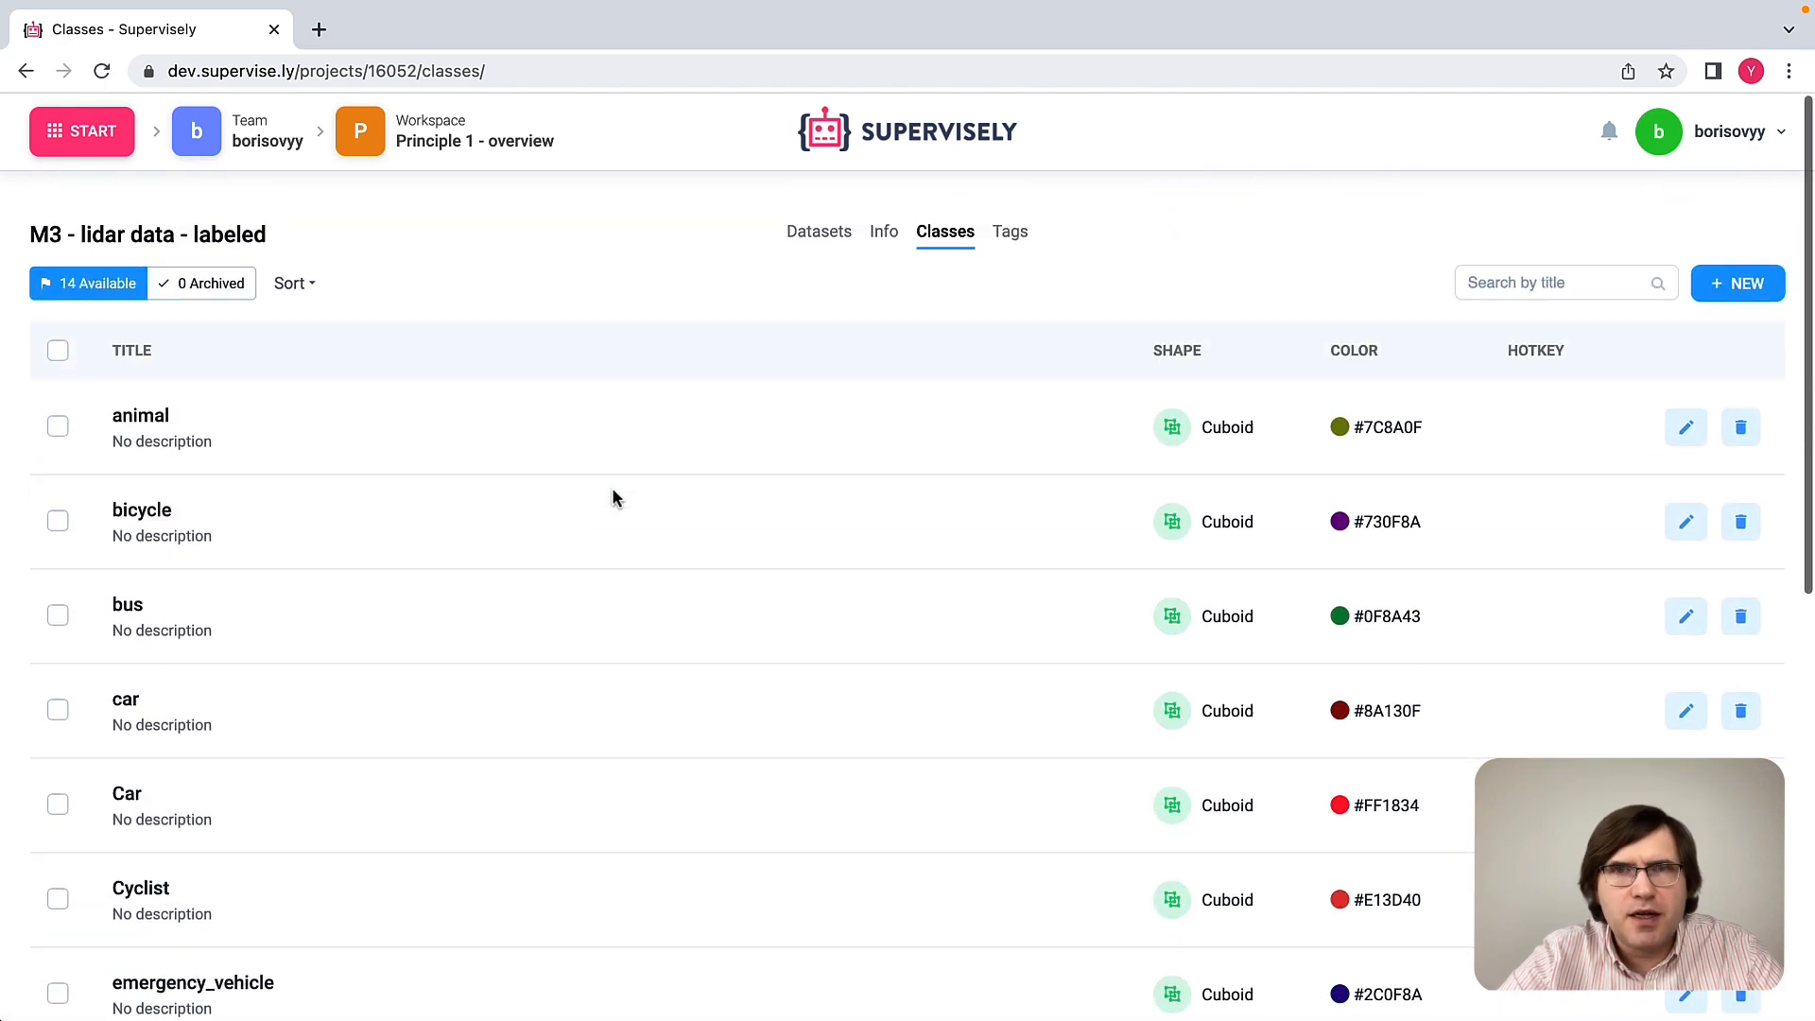
pyautogui.click(1010, 210)
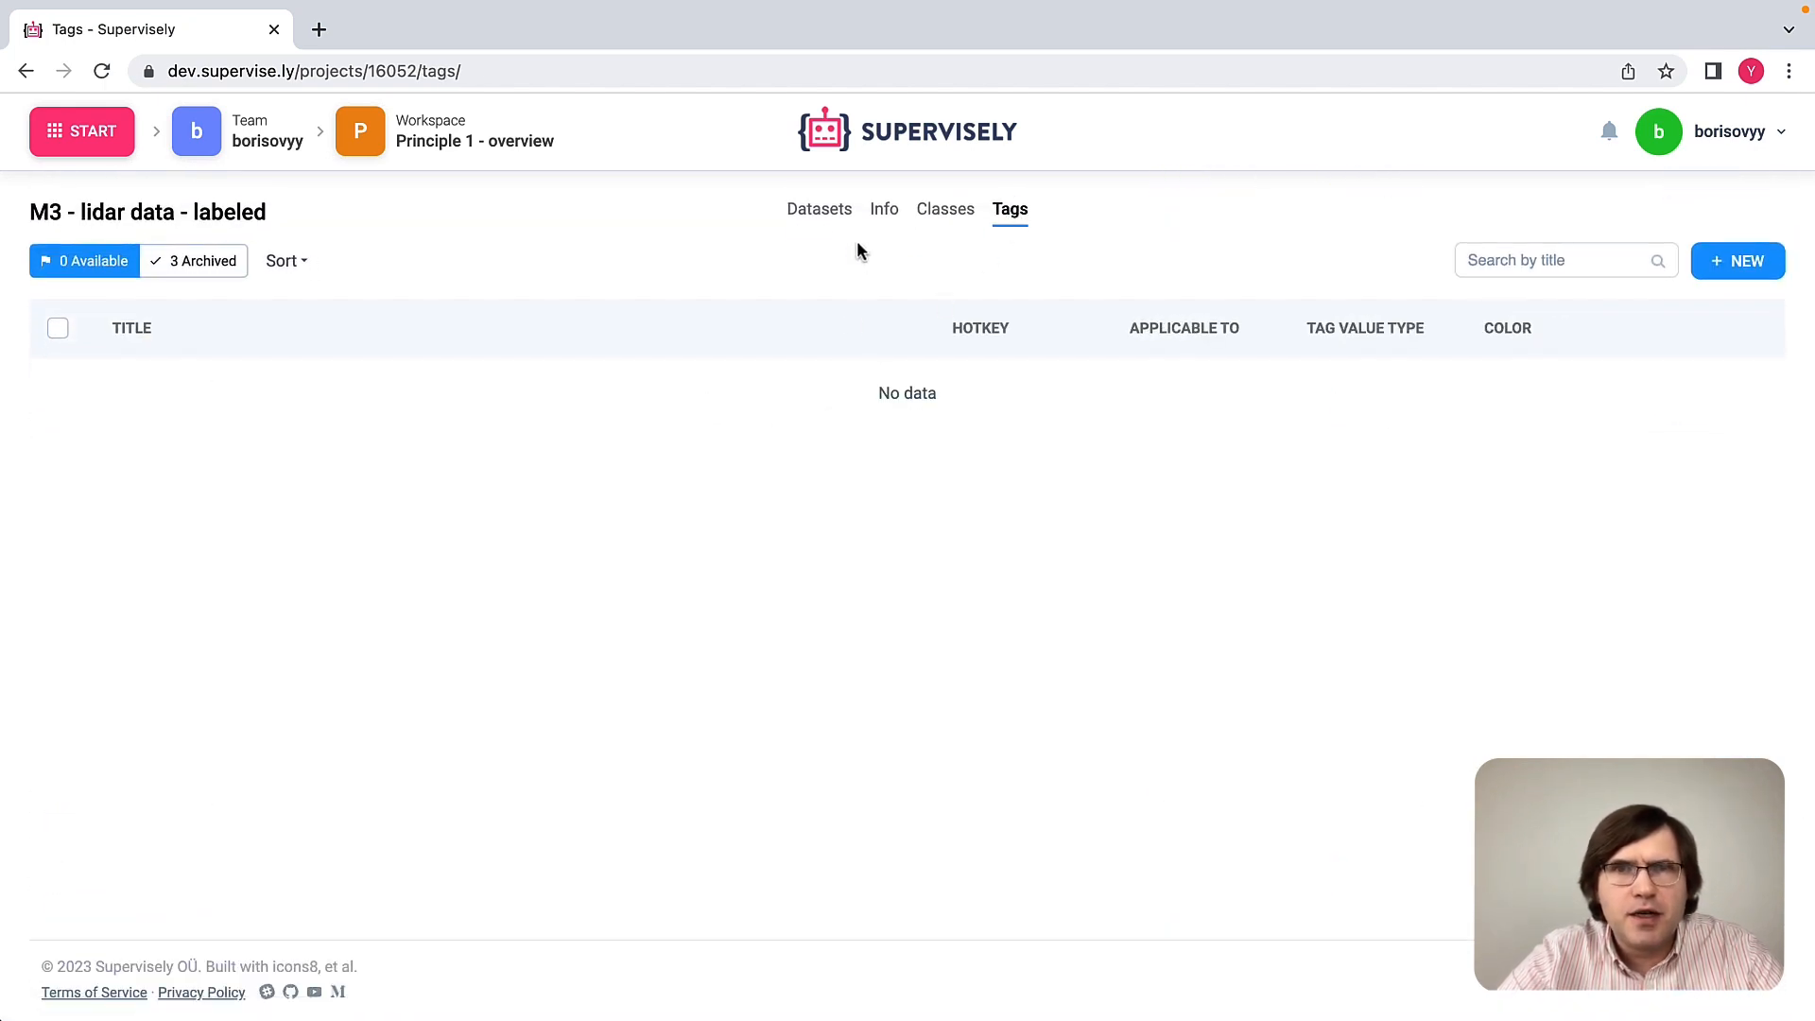
# Step: Open the LYFT dataset in the point cloud labeling tool and look closer at the labeled objects in the perspective view
pyautogui.click(825, 214)
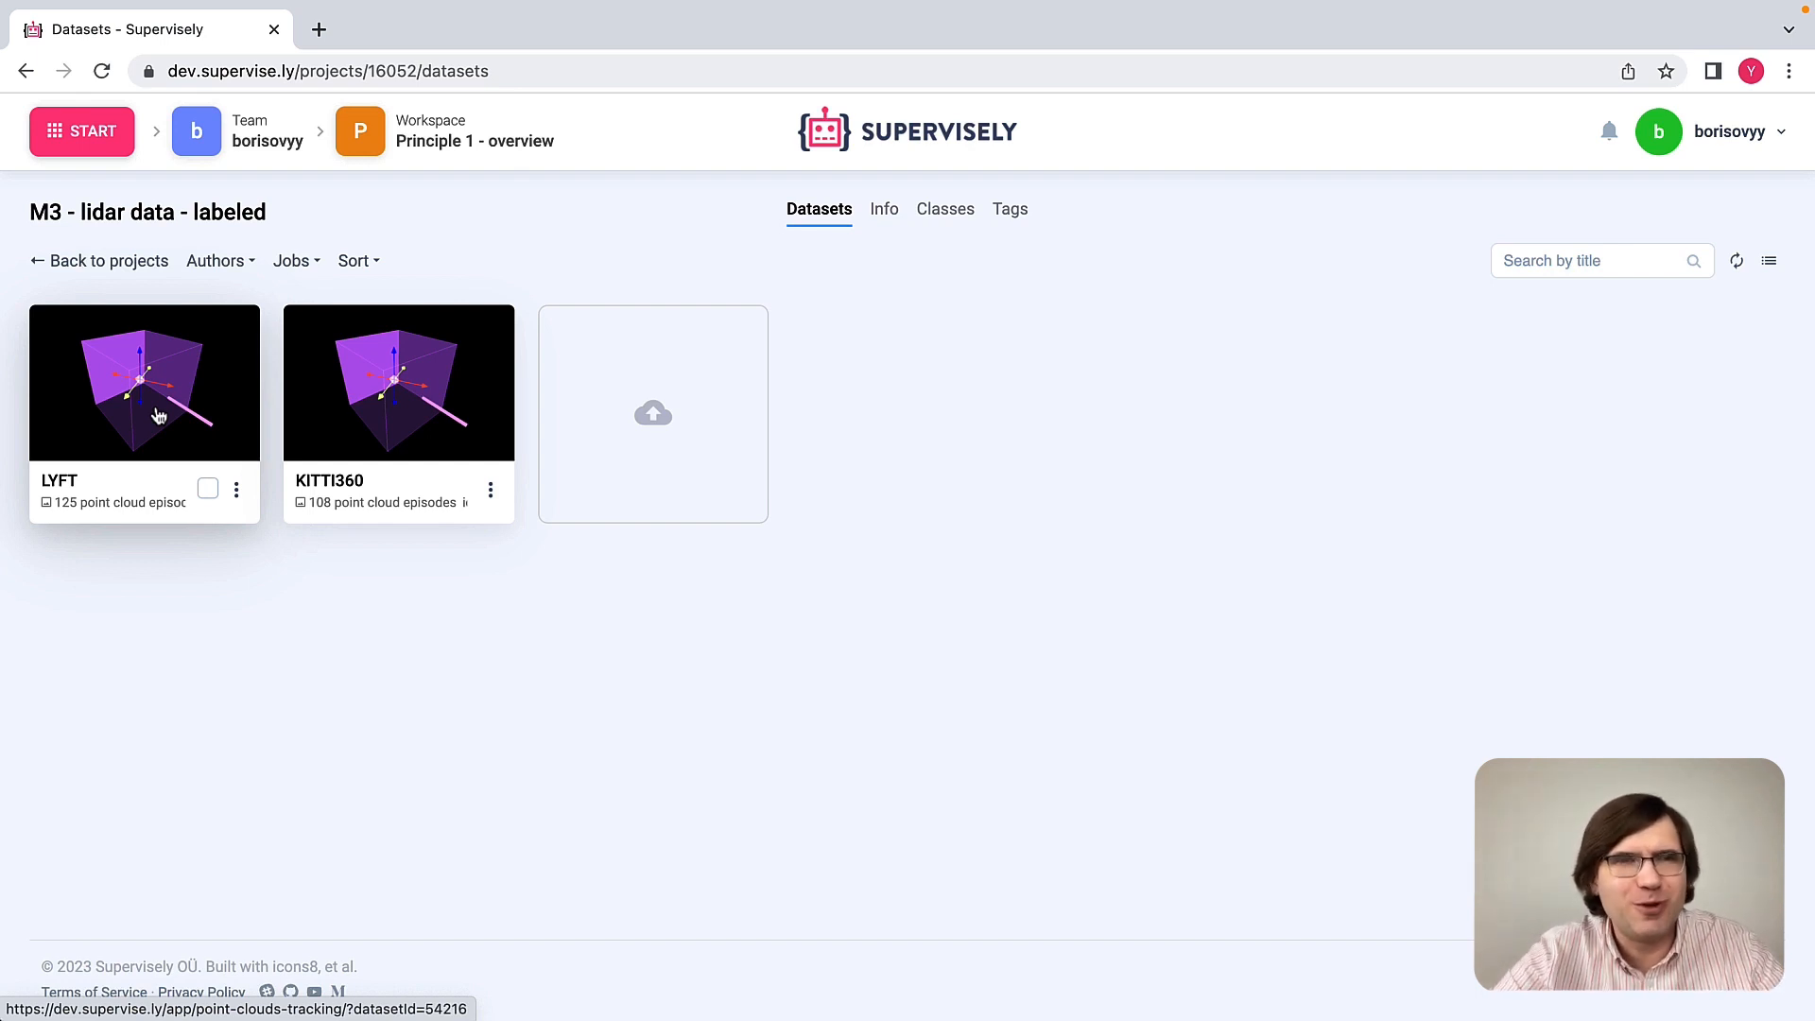
pyautogui.click(158, 416)
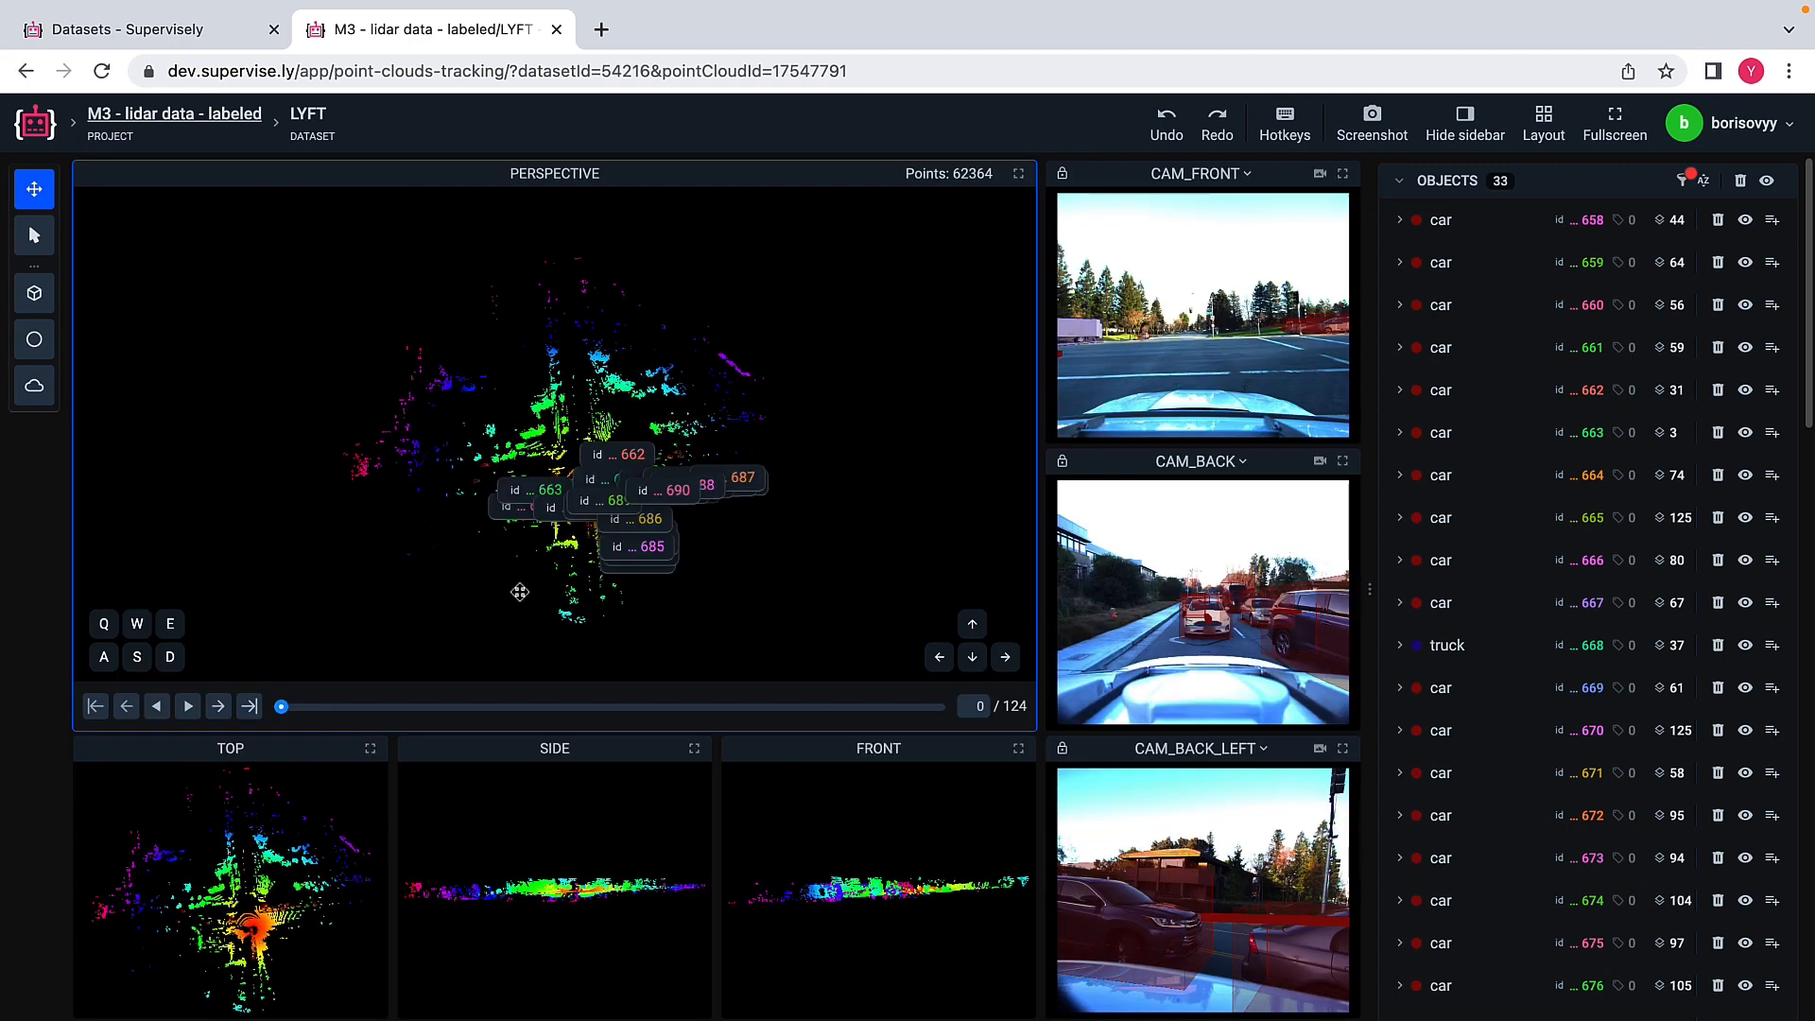
pyautogui.scroll(10, 586, 500)
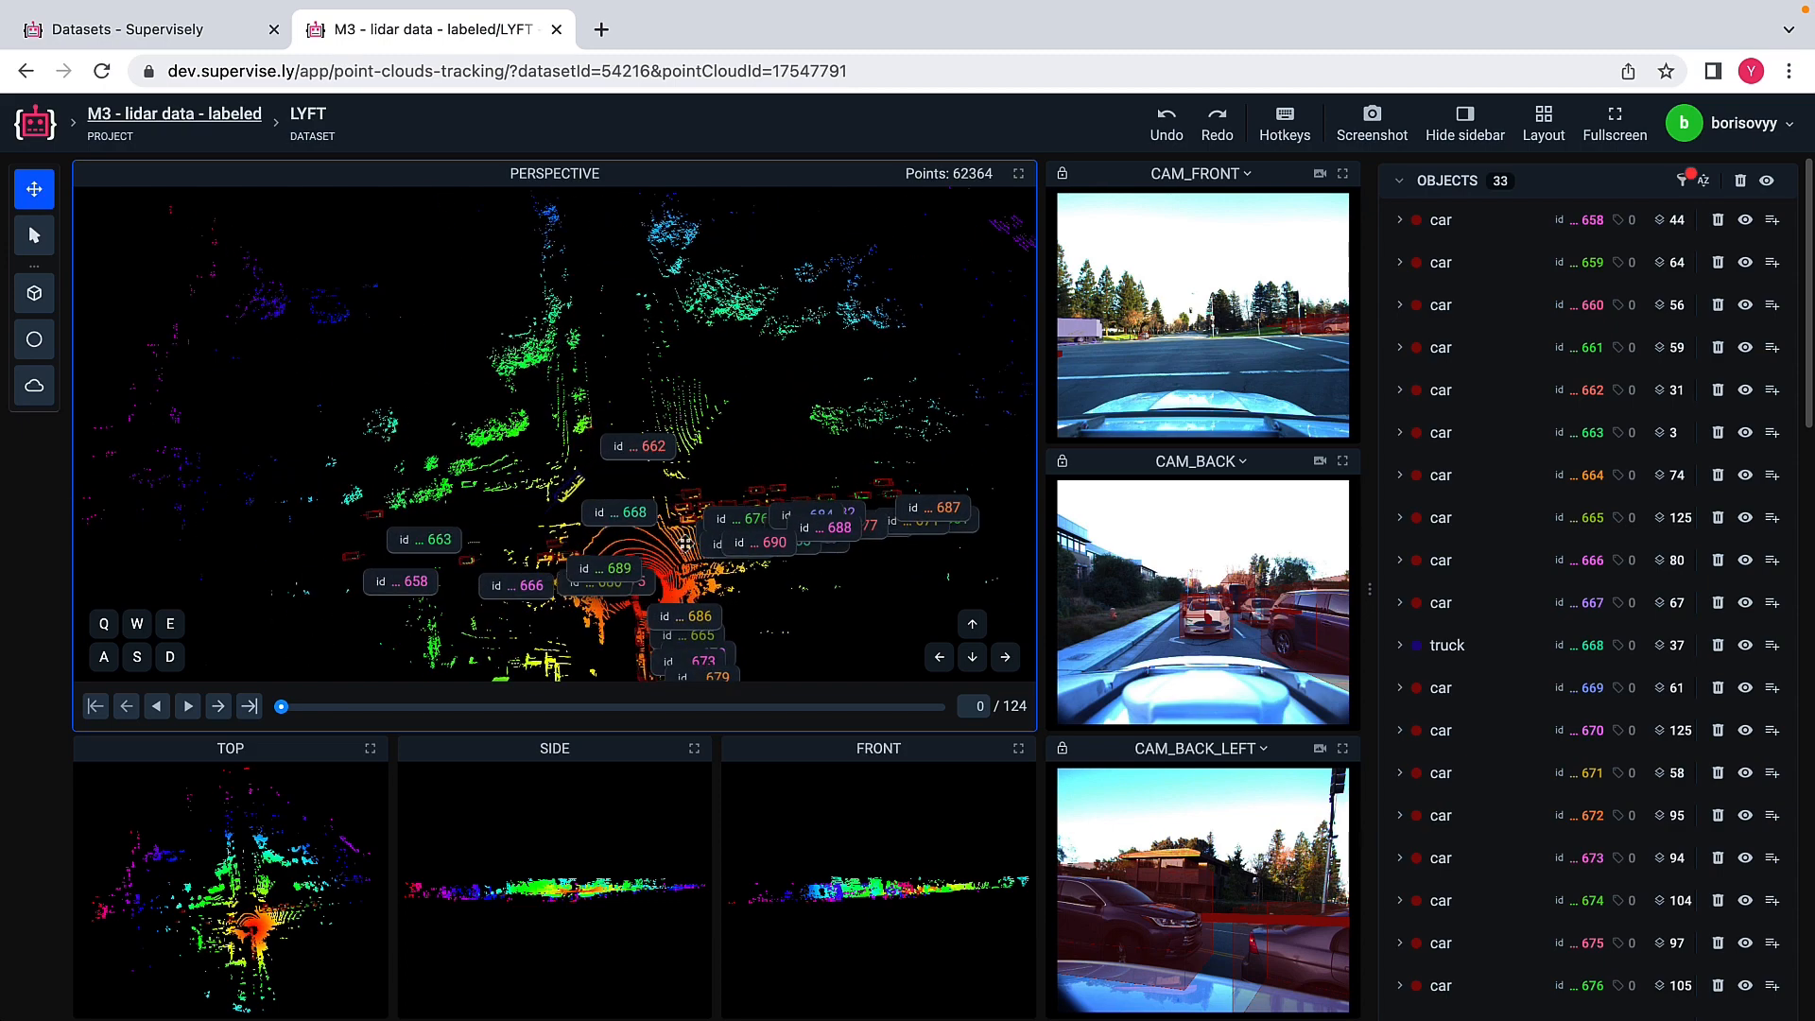
pyautogui.scroll(3, 675, 553)
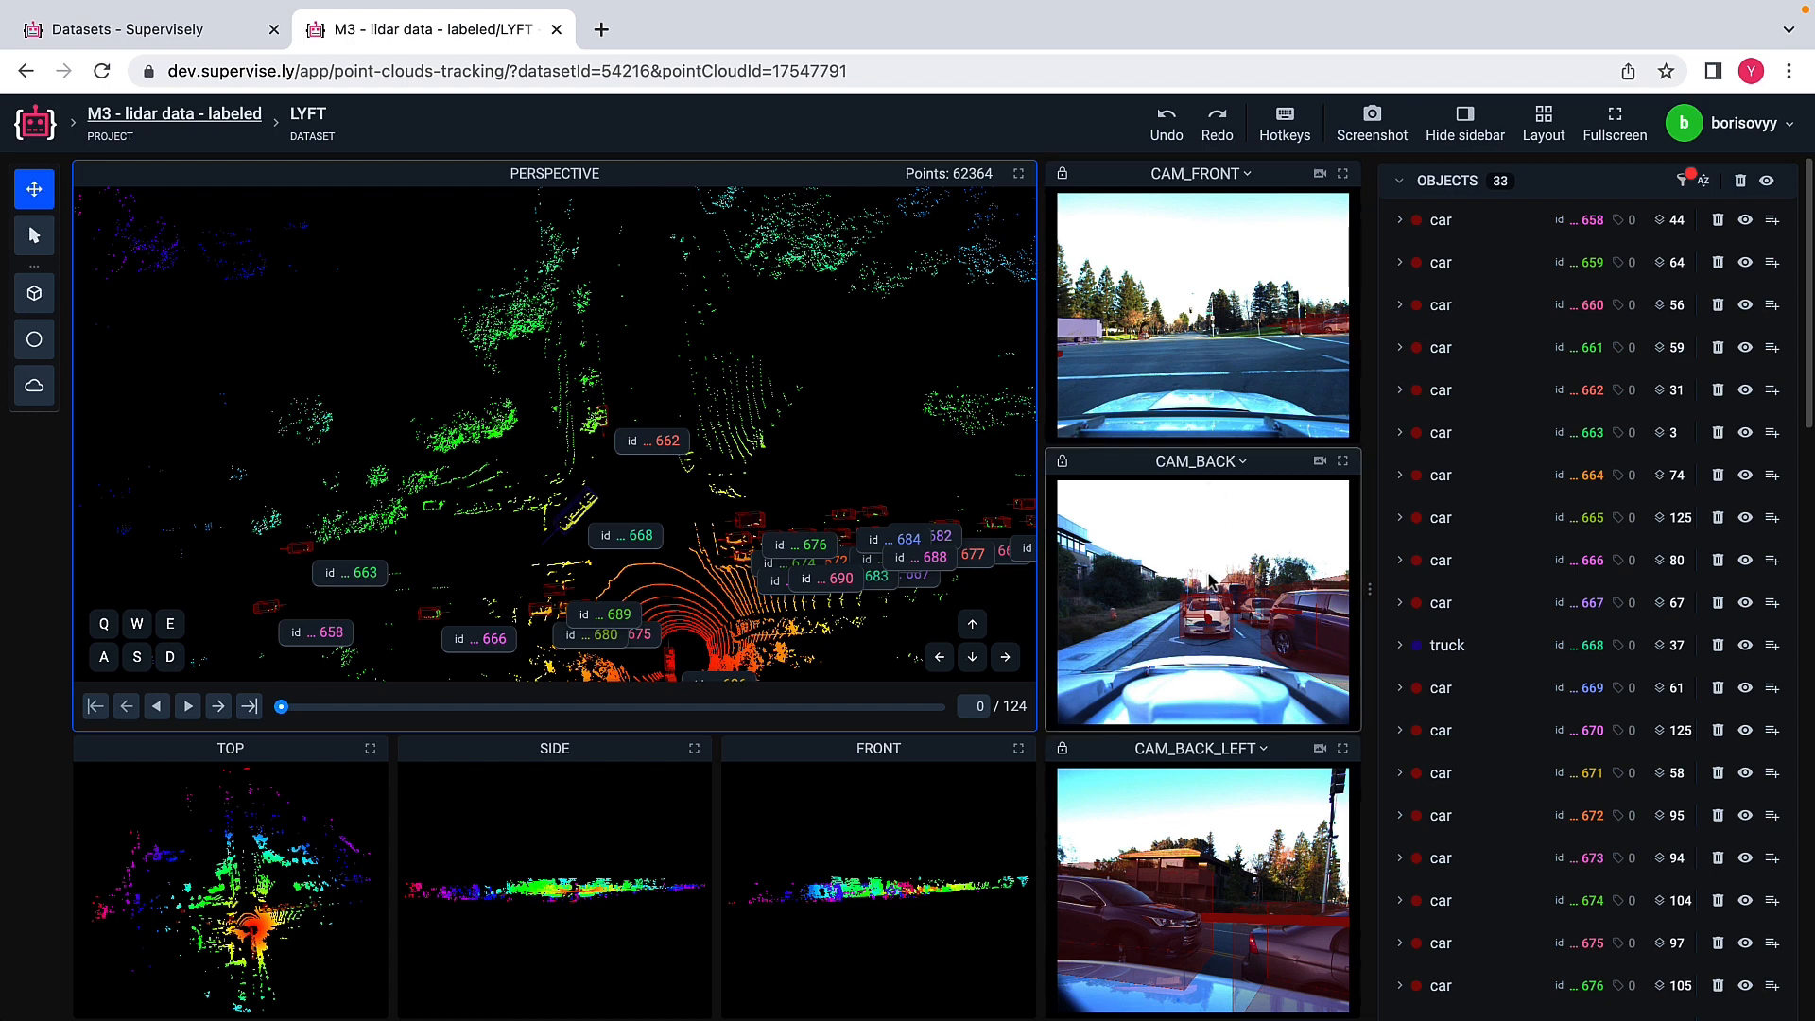
# Step: Check which cameras are available for the CAM_BACK view, leaving the selection as it is
pyautogui.click(1244, 463)
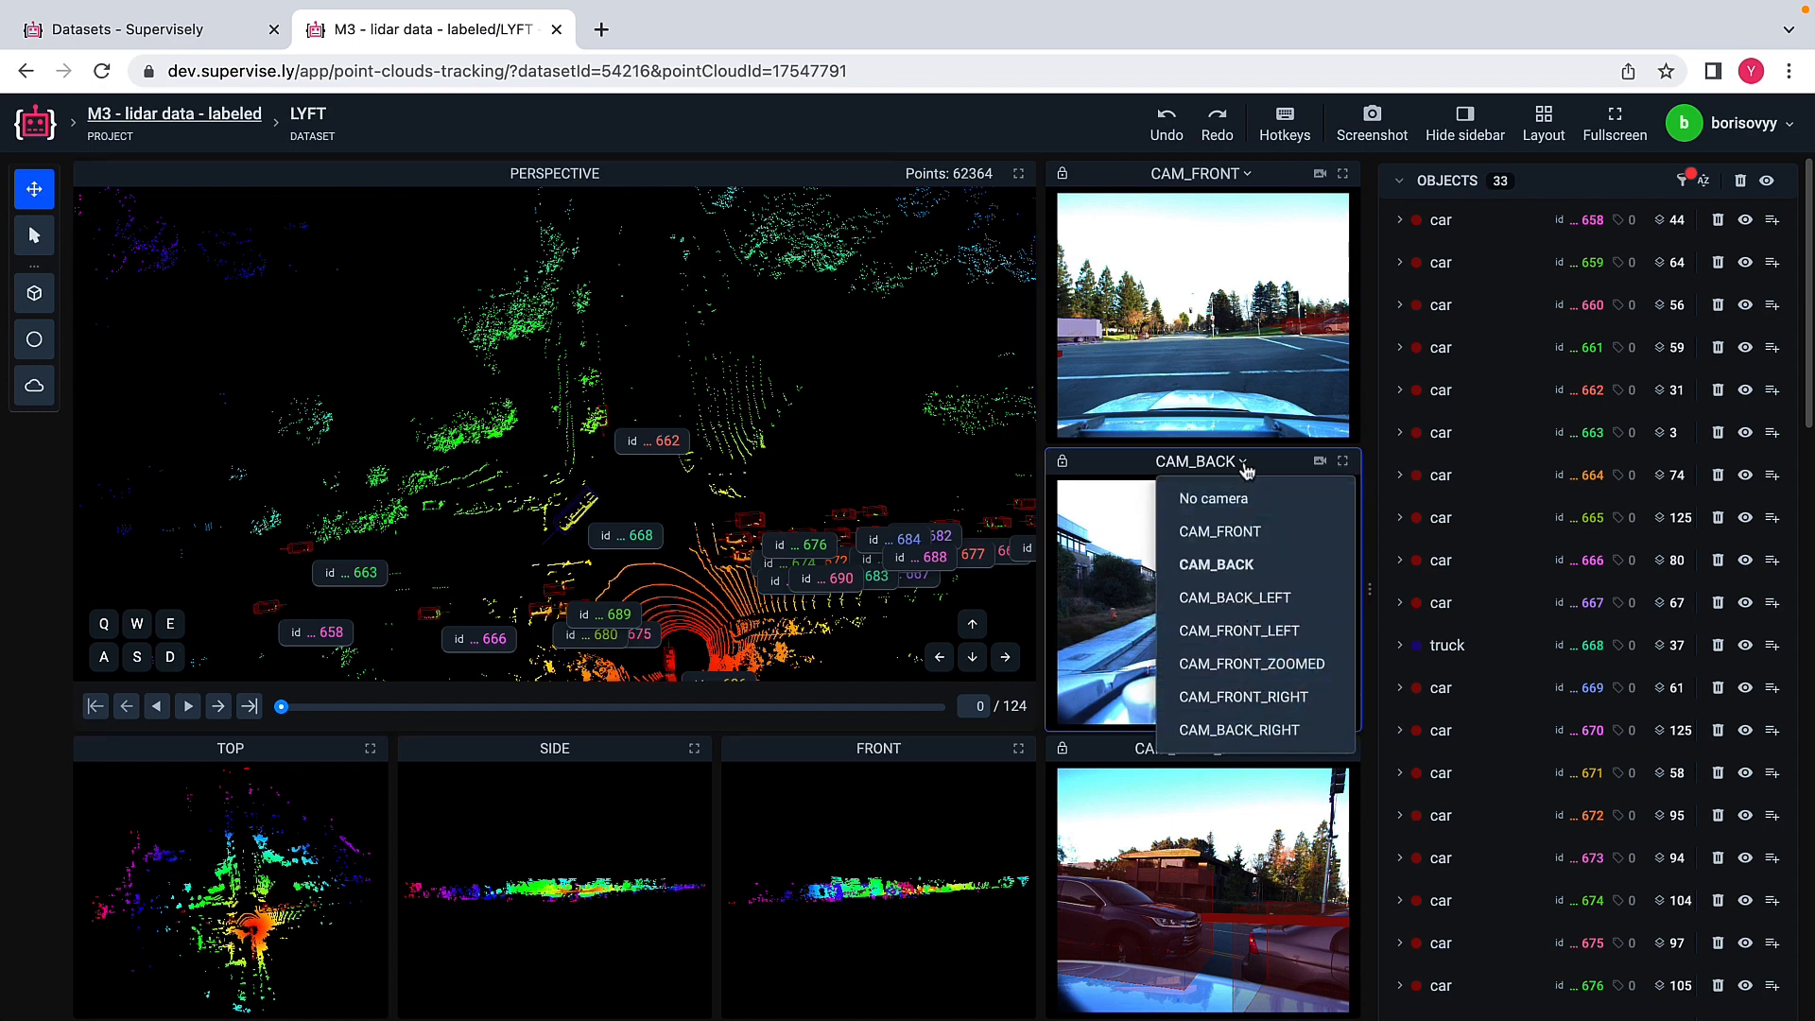
pyautogui.click(1244, 465)
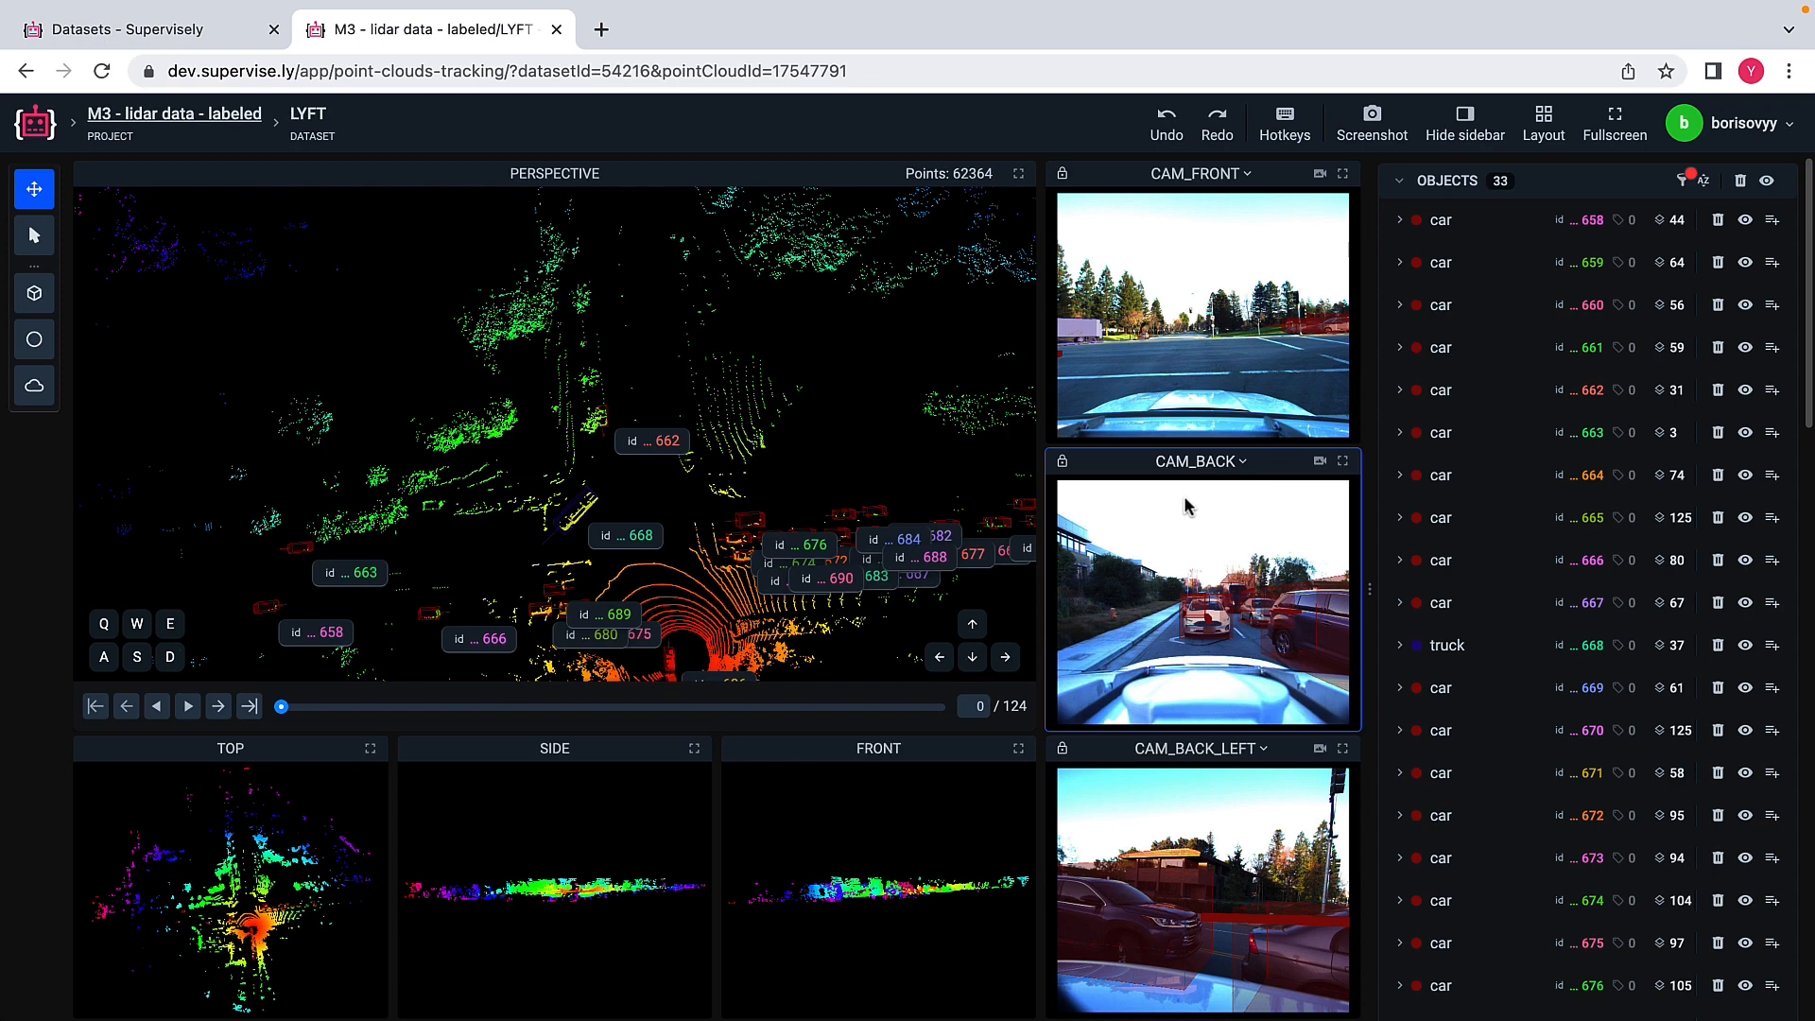
pyautogui.scroll(-3, 742, 480)
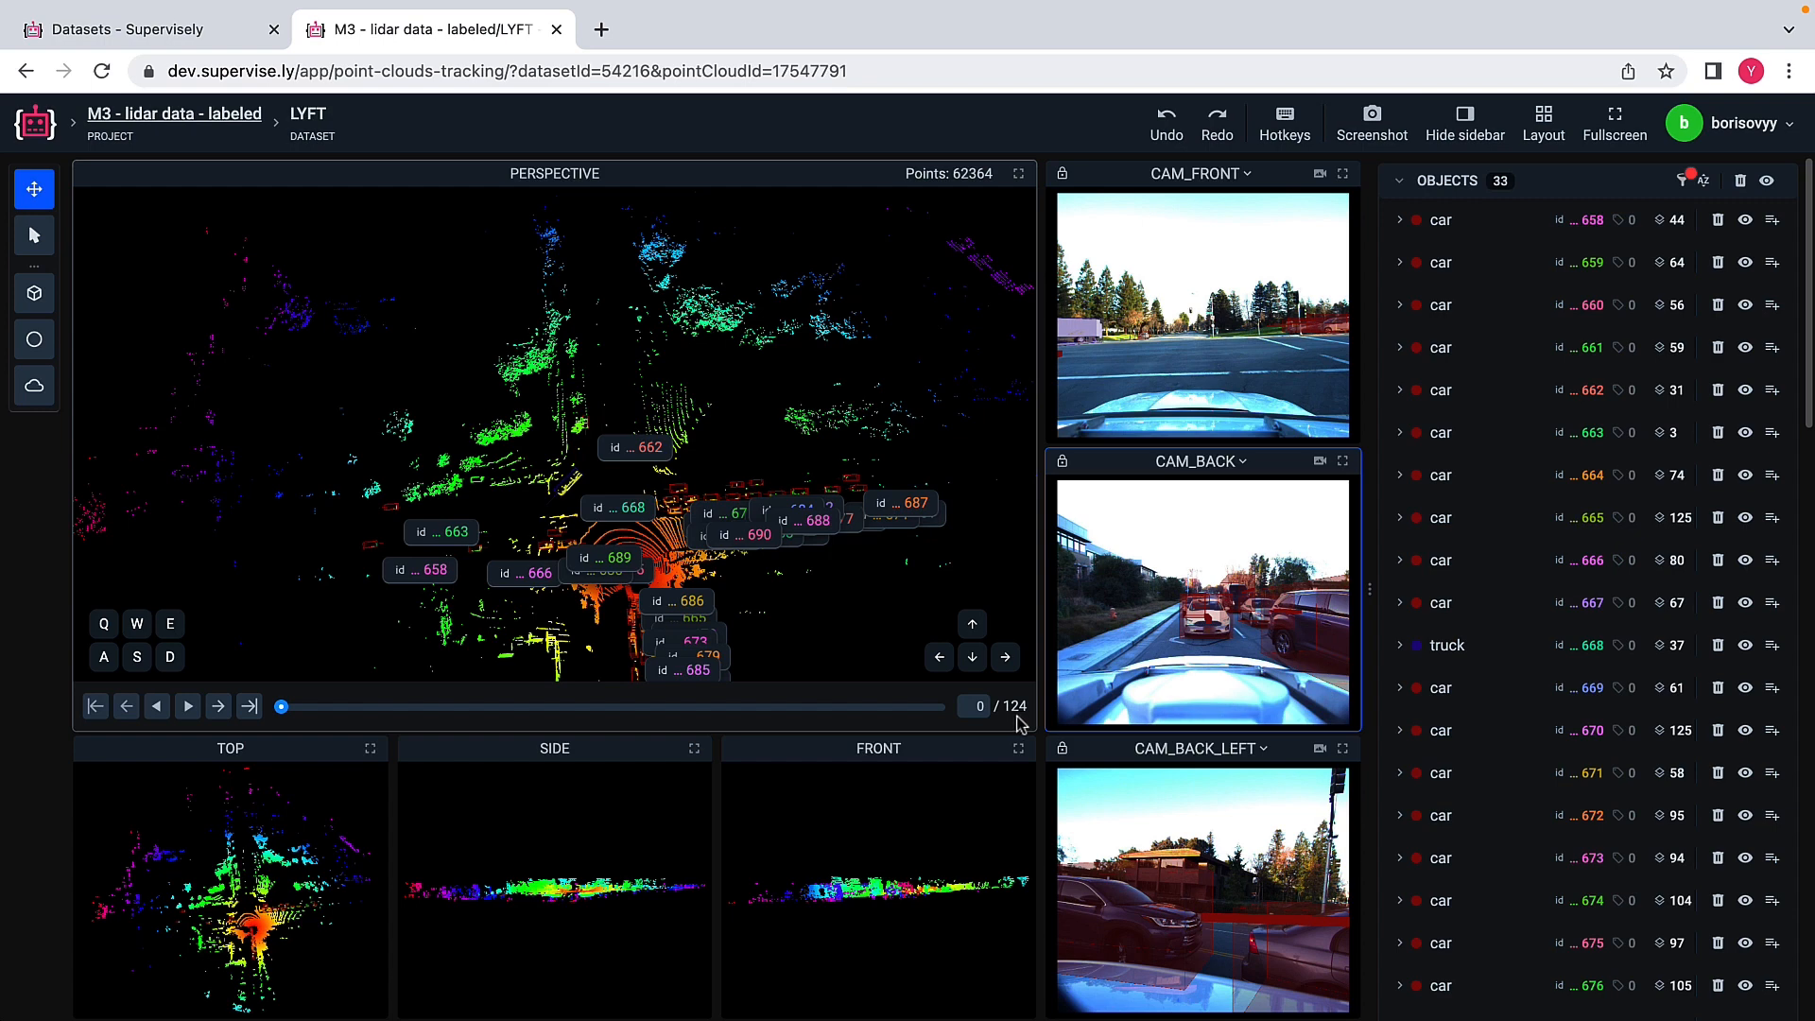
pyautogui.scroll(-3, 771, 633)
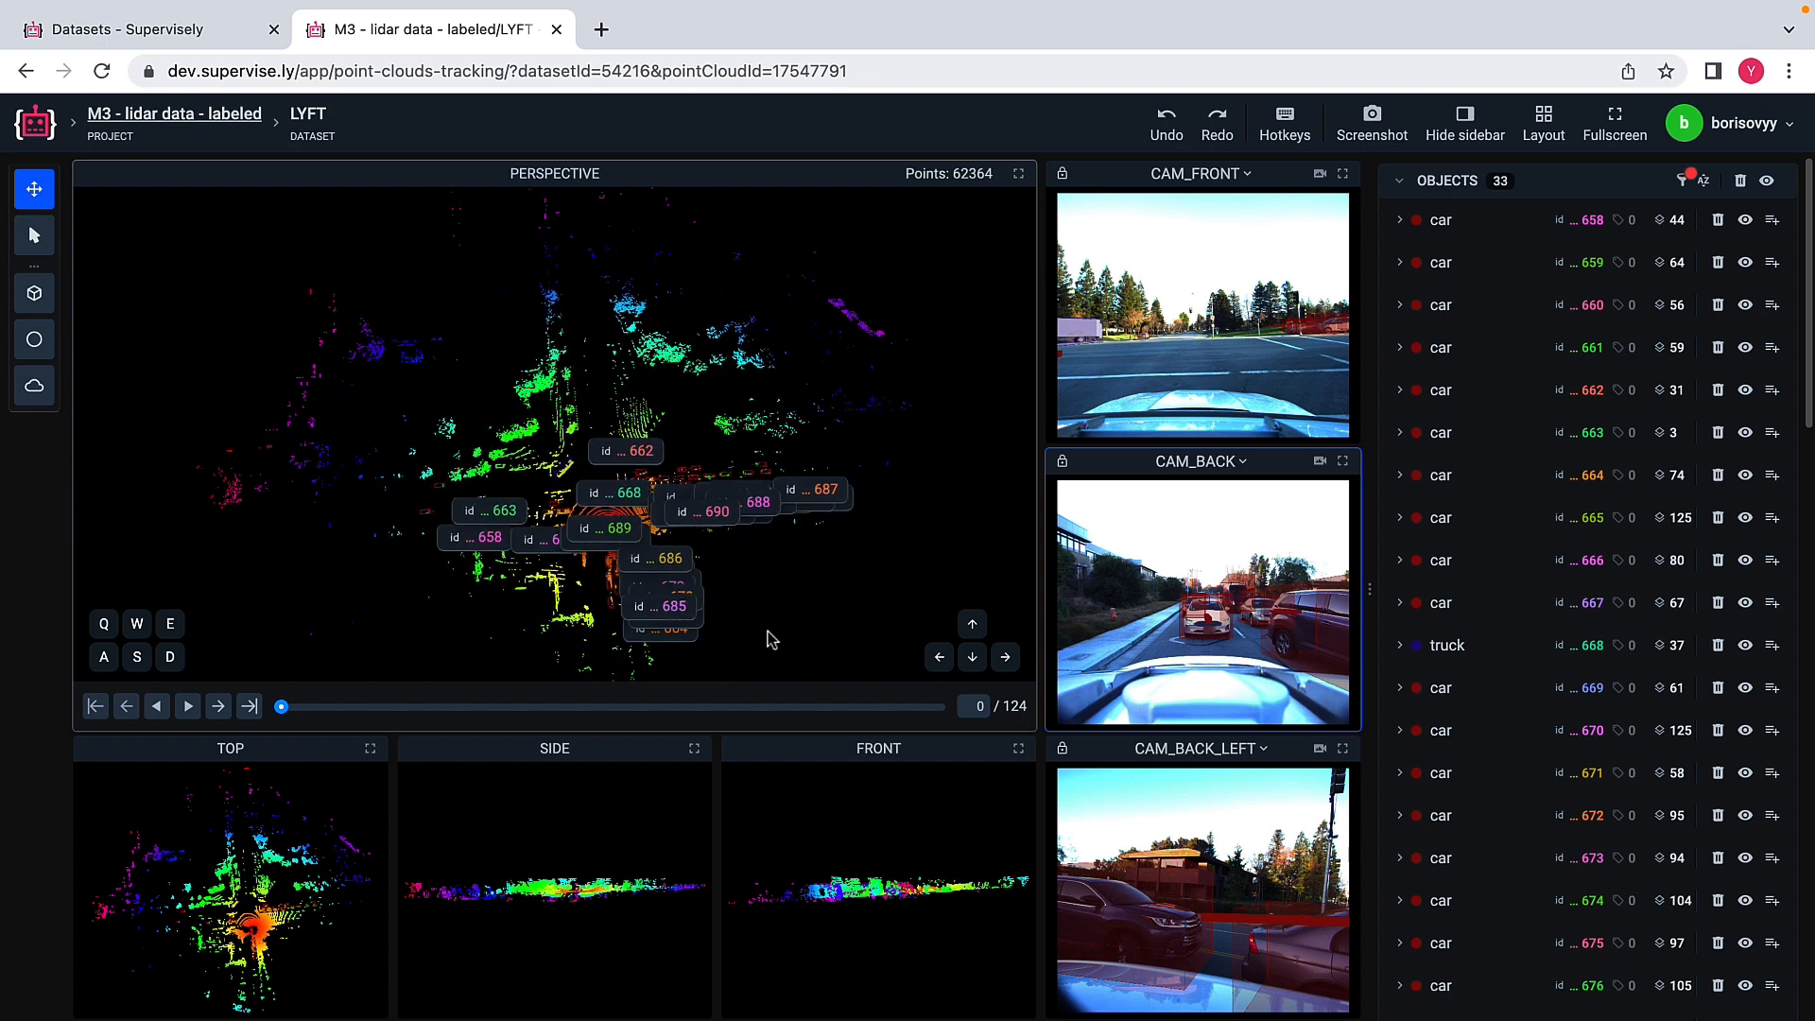
# Step: Go to frame 65 of the episode and align the perspective view with the CAM_FRONT camera position
pyautogui.moveTo(283, 711); pyautogui.dragTo(456, 711)
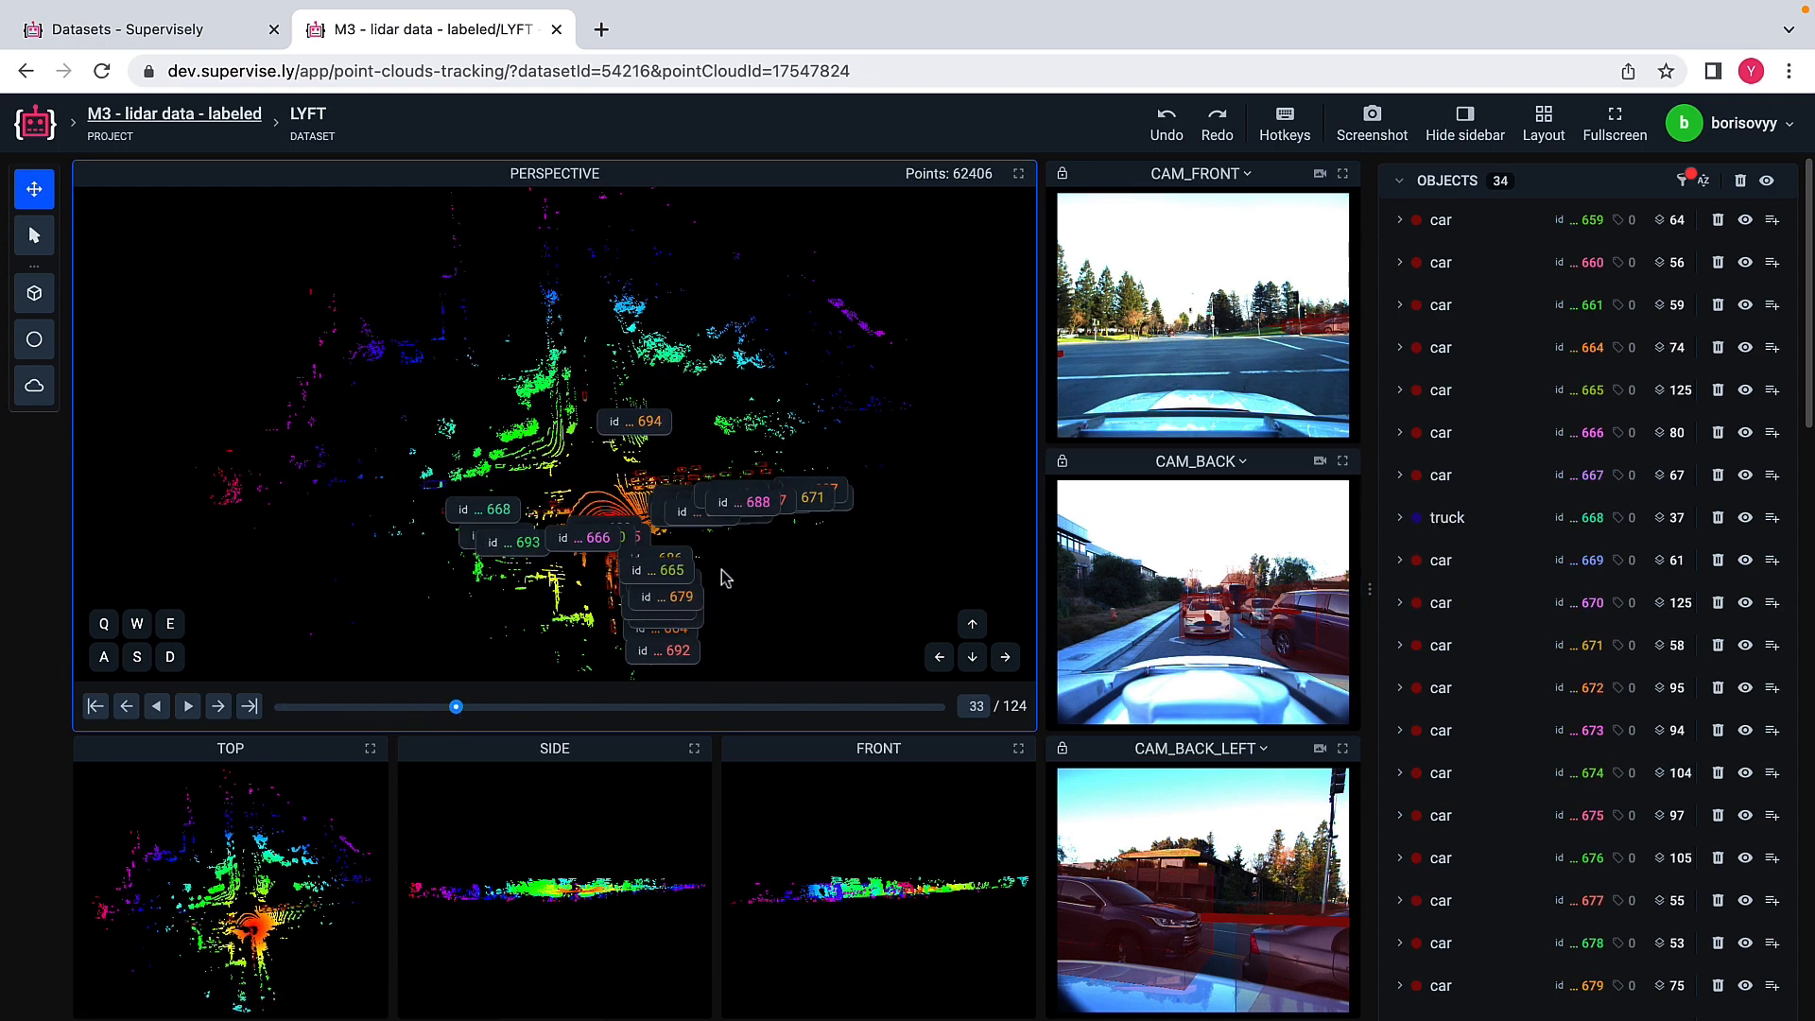
pyautogui.moveTo(456, 711); pyautogui.dragTo(629, 711)
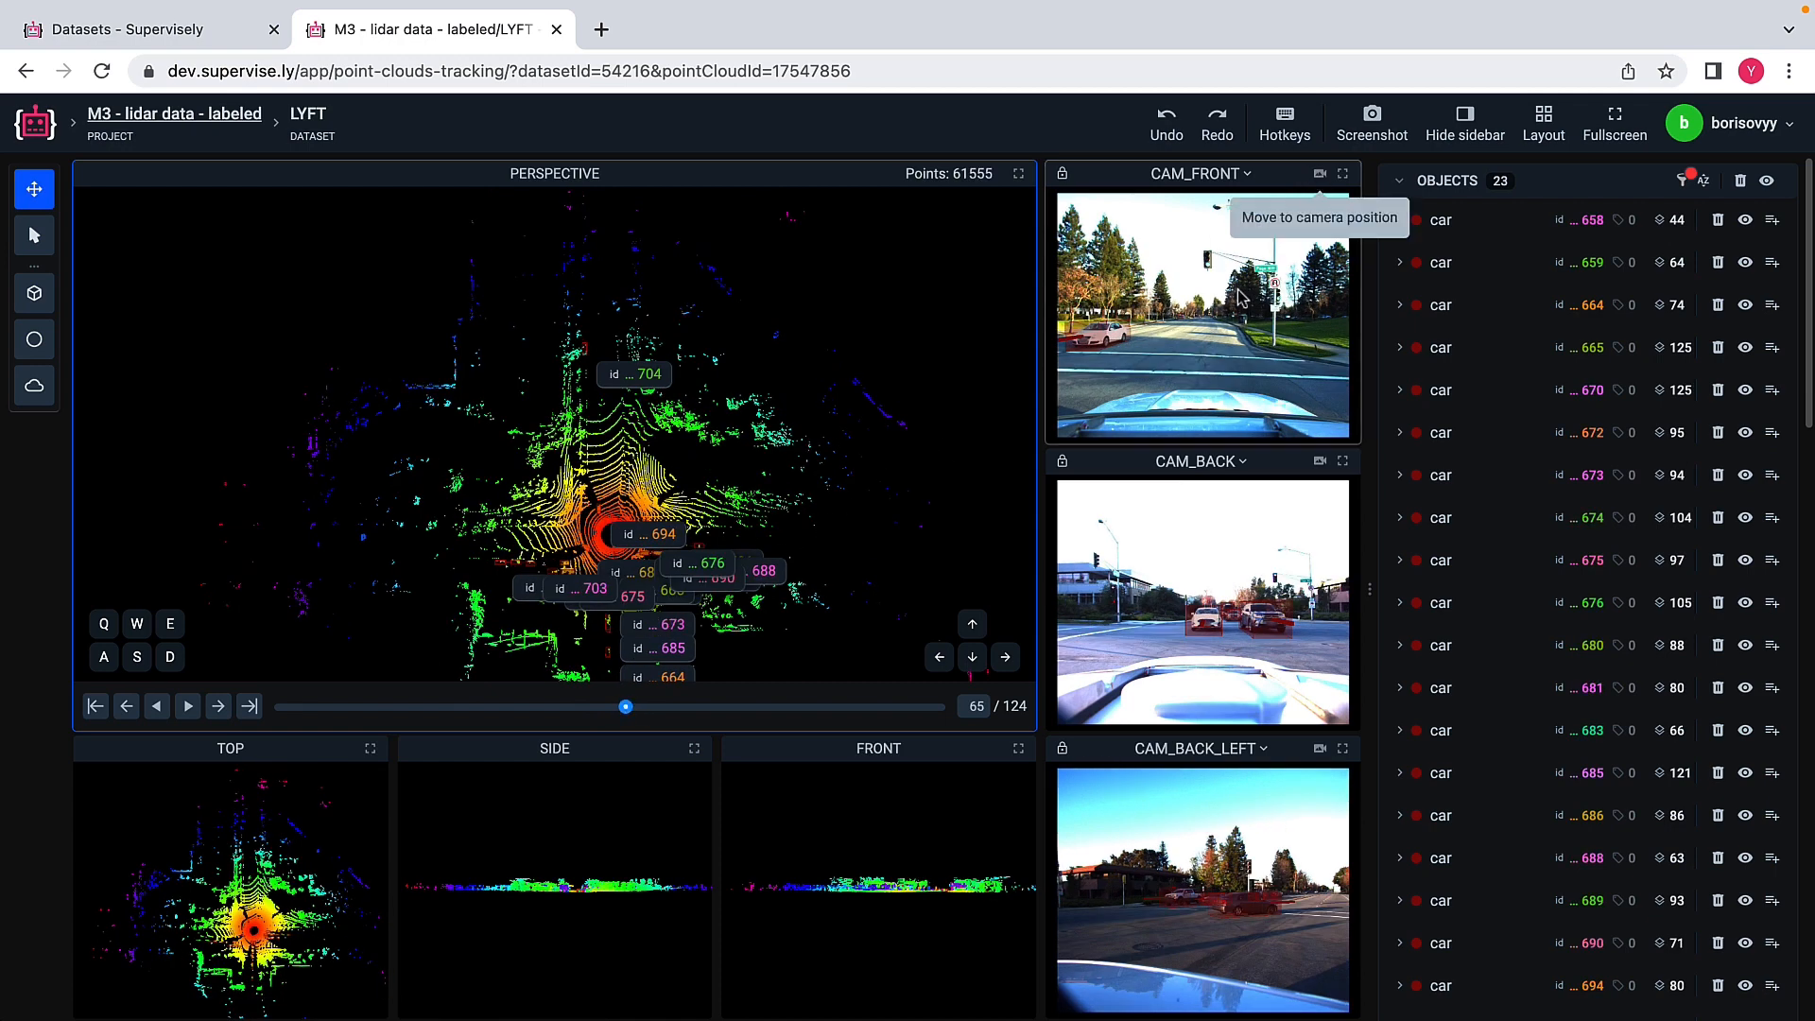
pyautogui.click(1324, 175)
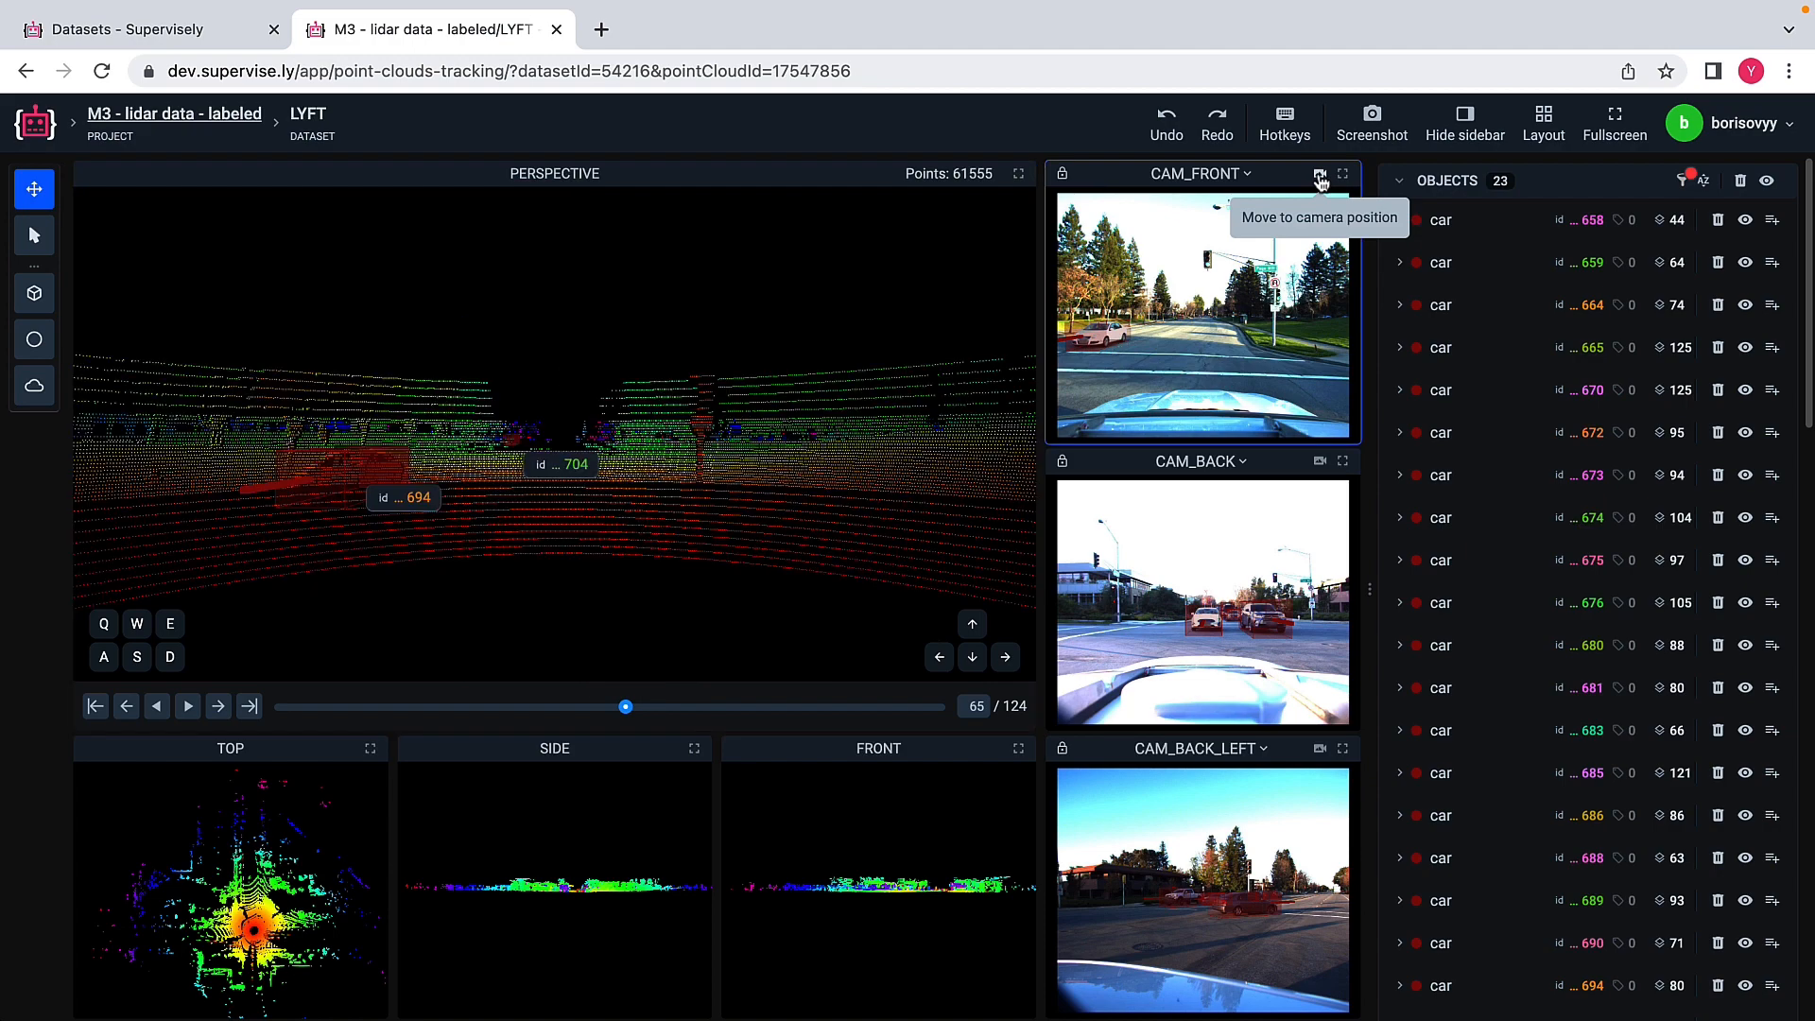
pyautogui.scroll(-5, 867, 408)
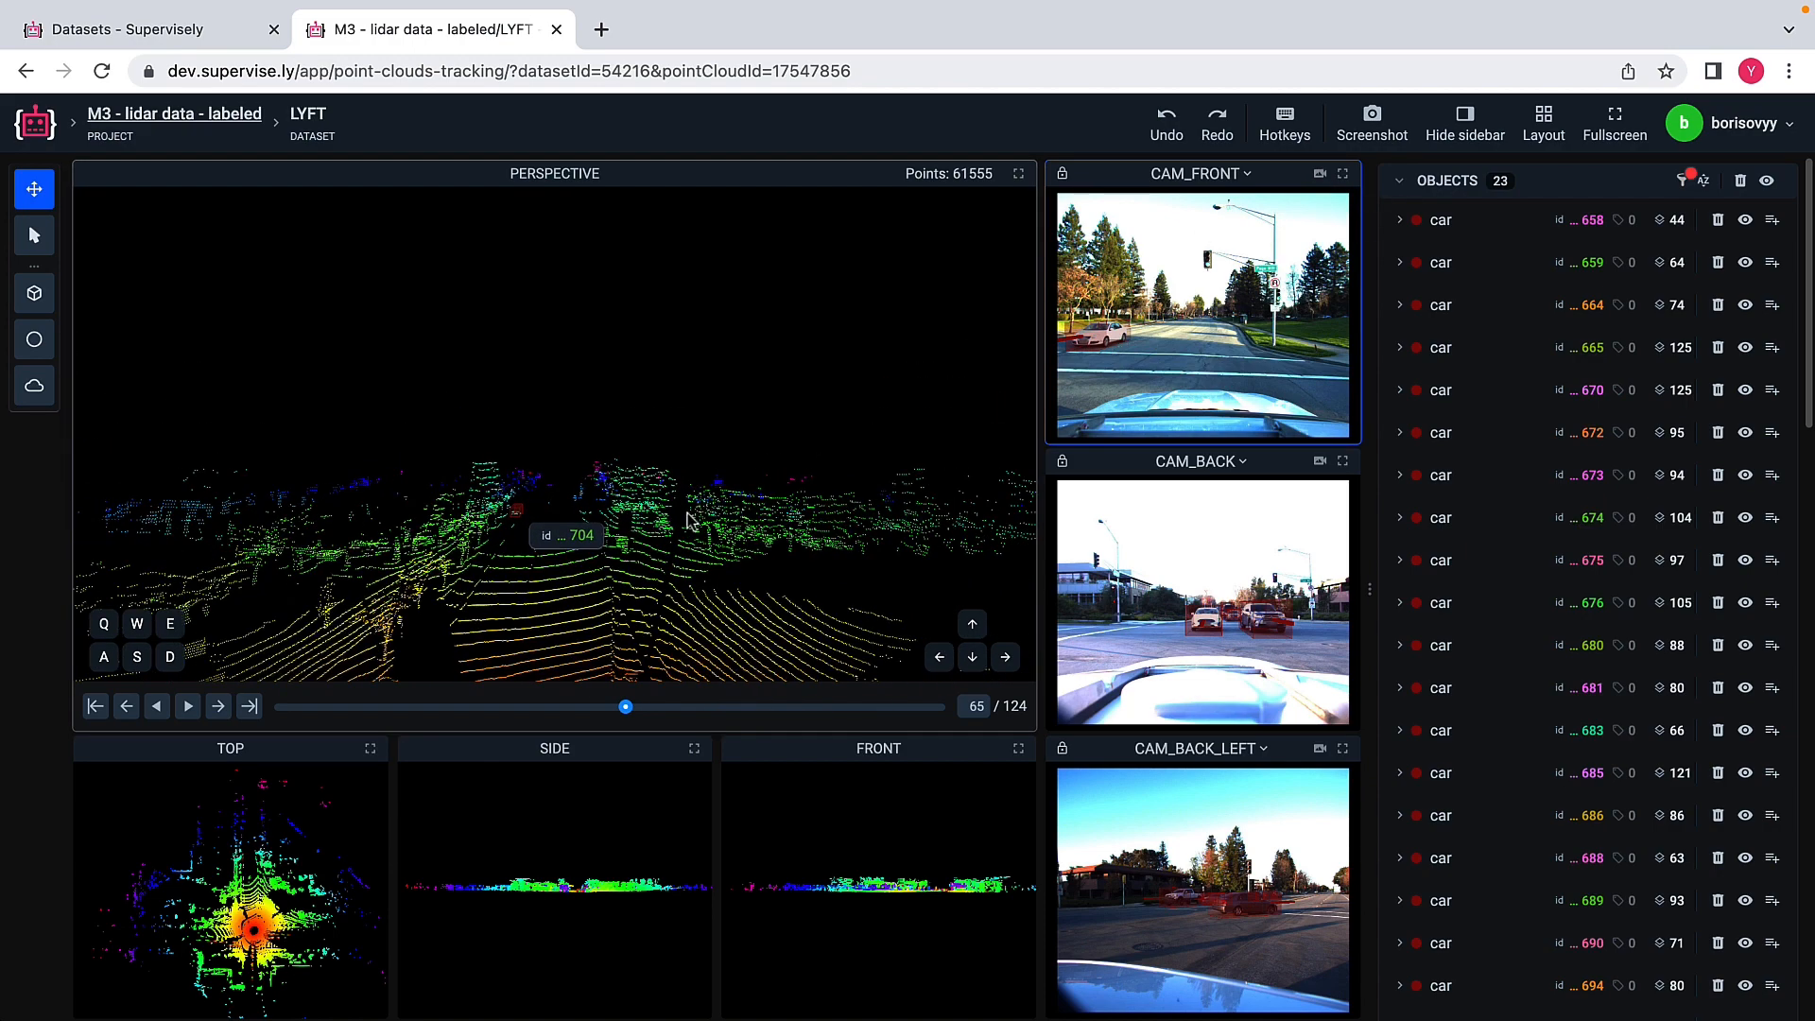
pyautogui.scroll(5, 687, 515)
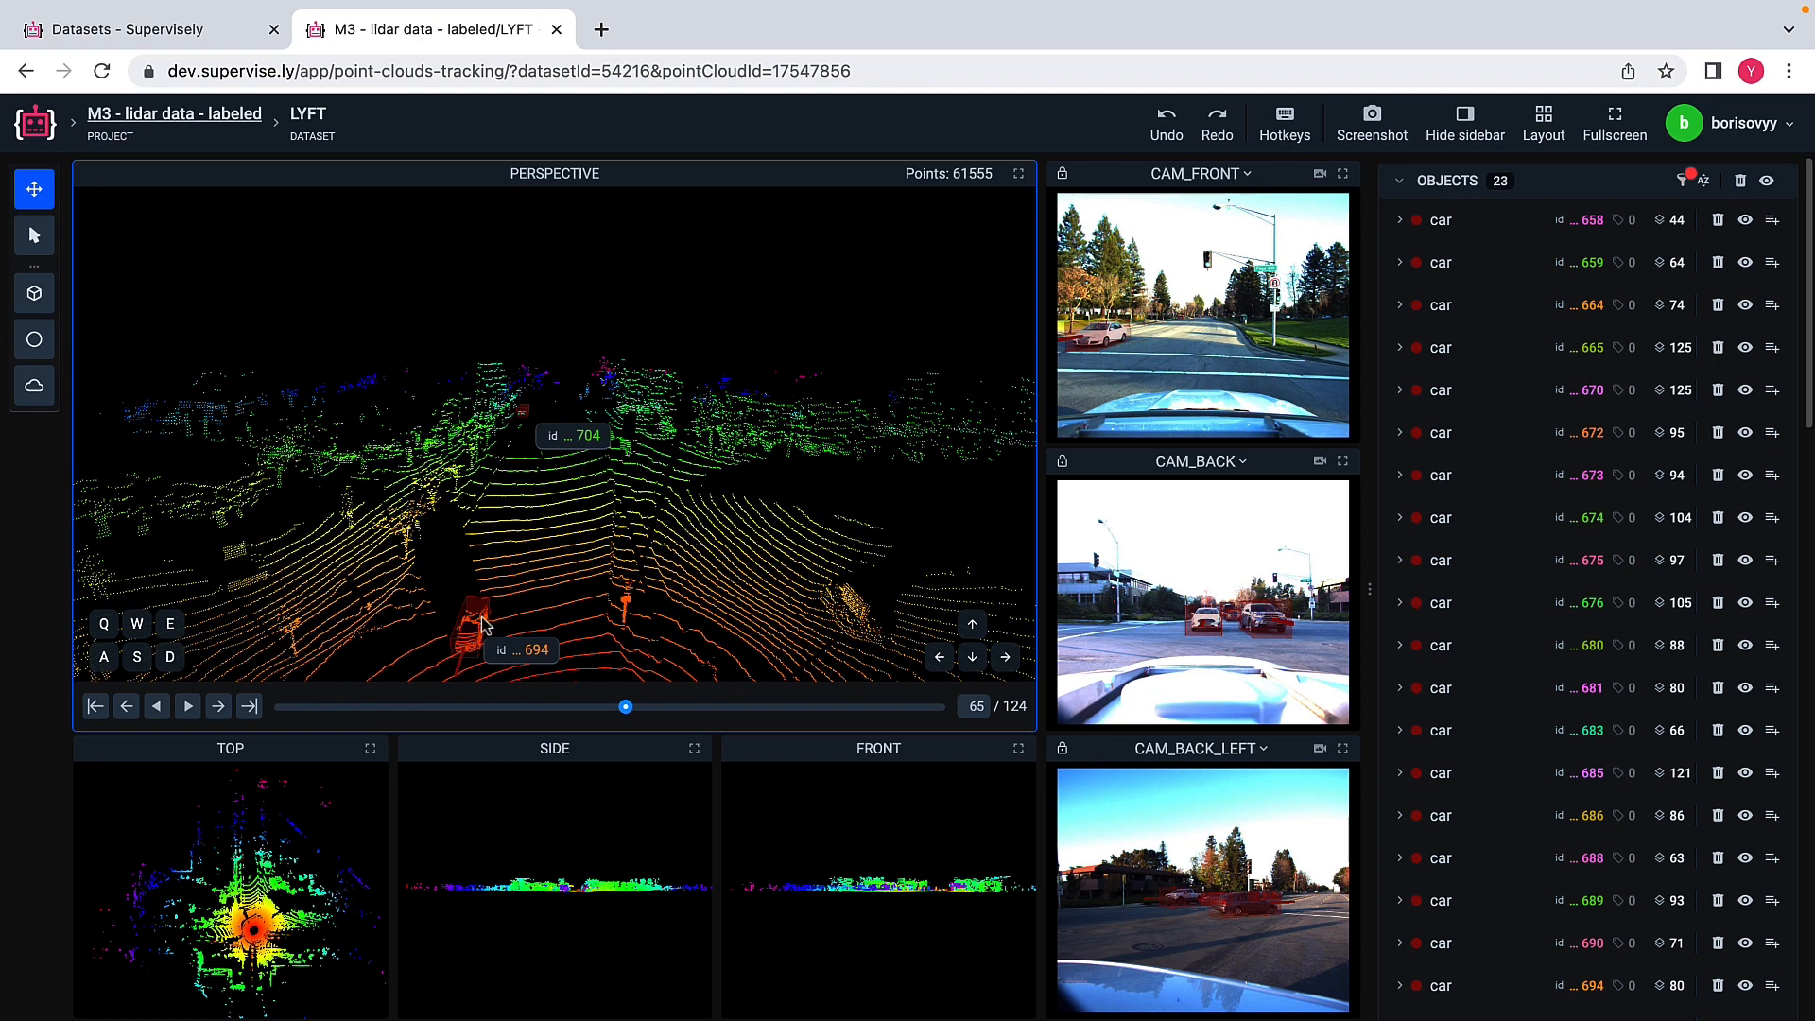
# Step: Activate the selection tool and play the episode forward in two stretches, pausing at frame 77 and at frame 93
pyautogui.click(36, 240)
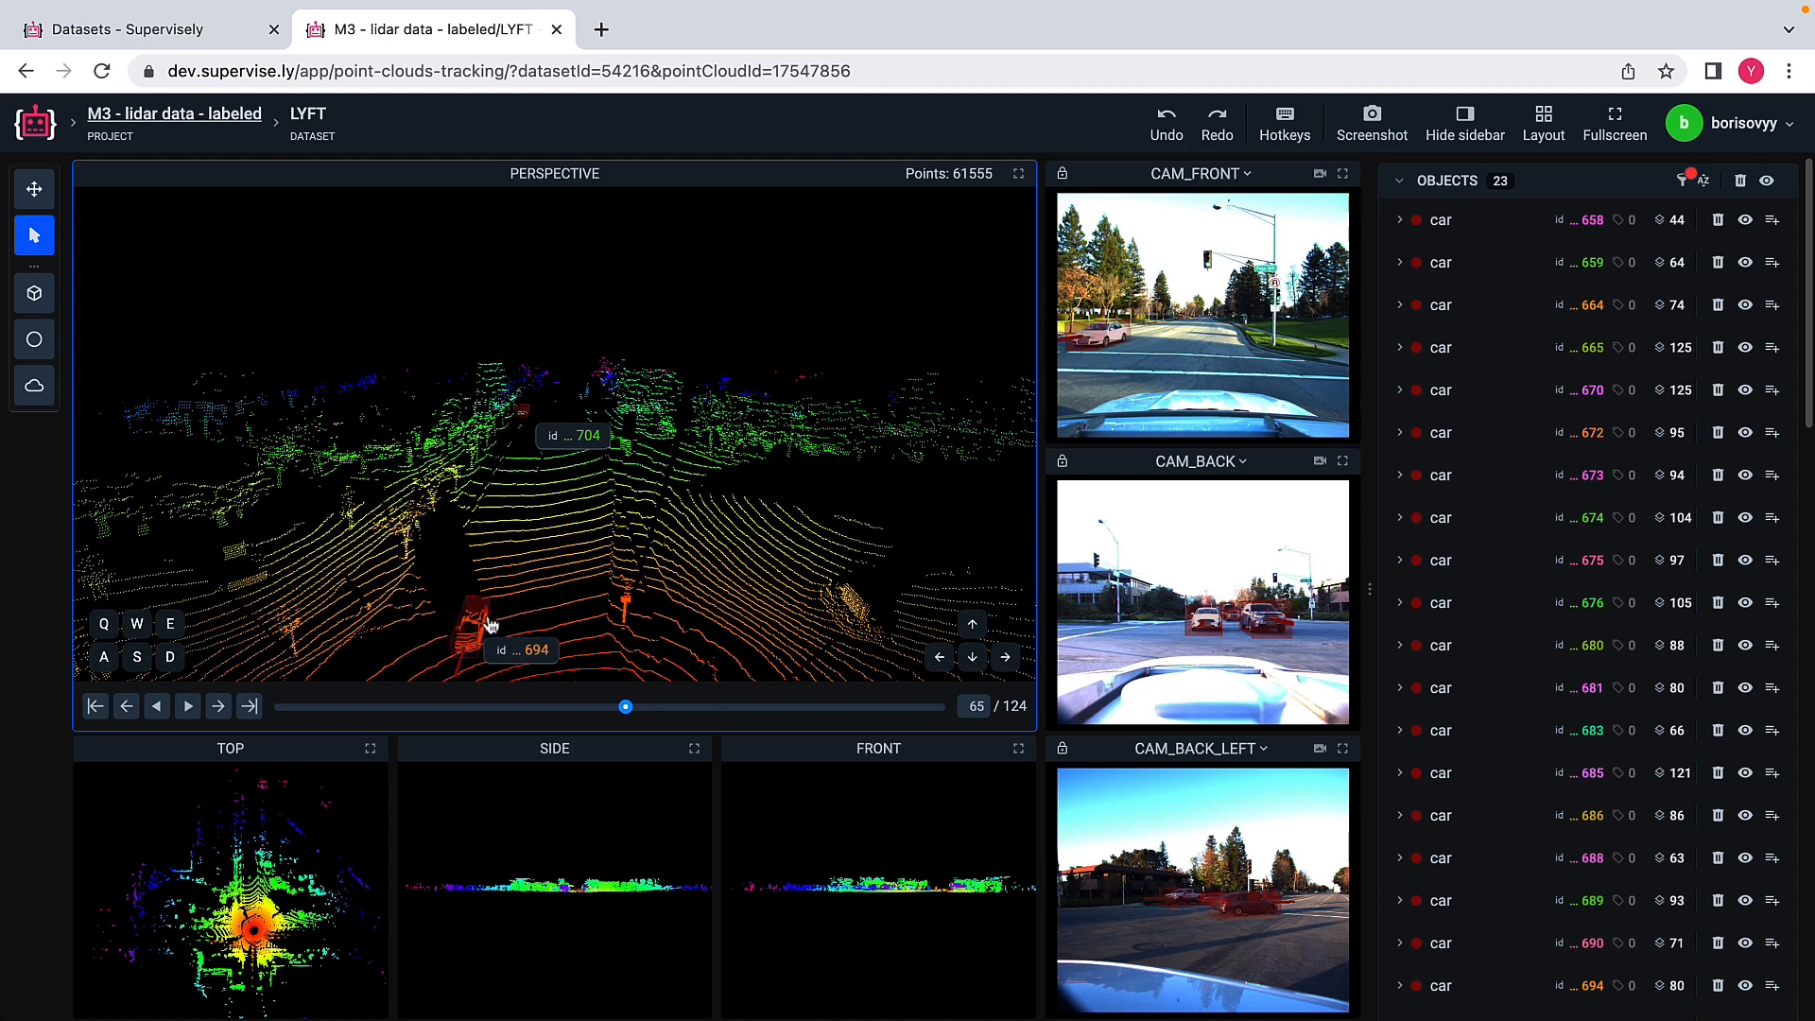
pyautogui.click(188, 707)
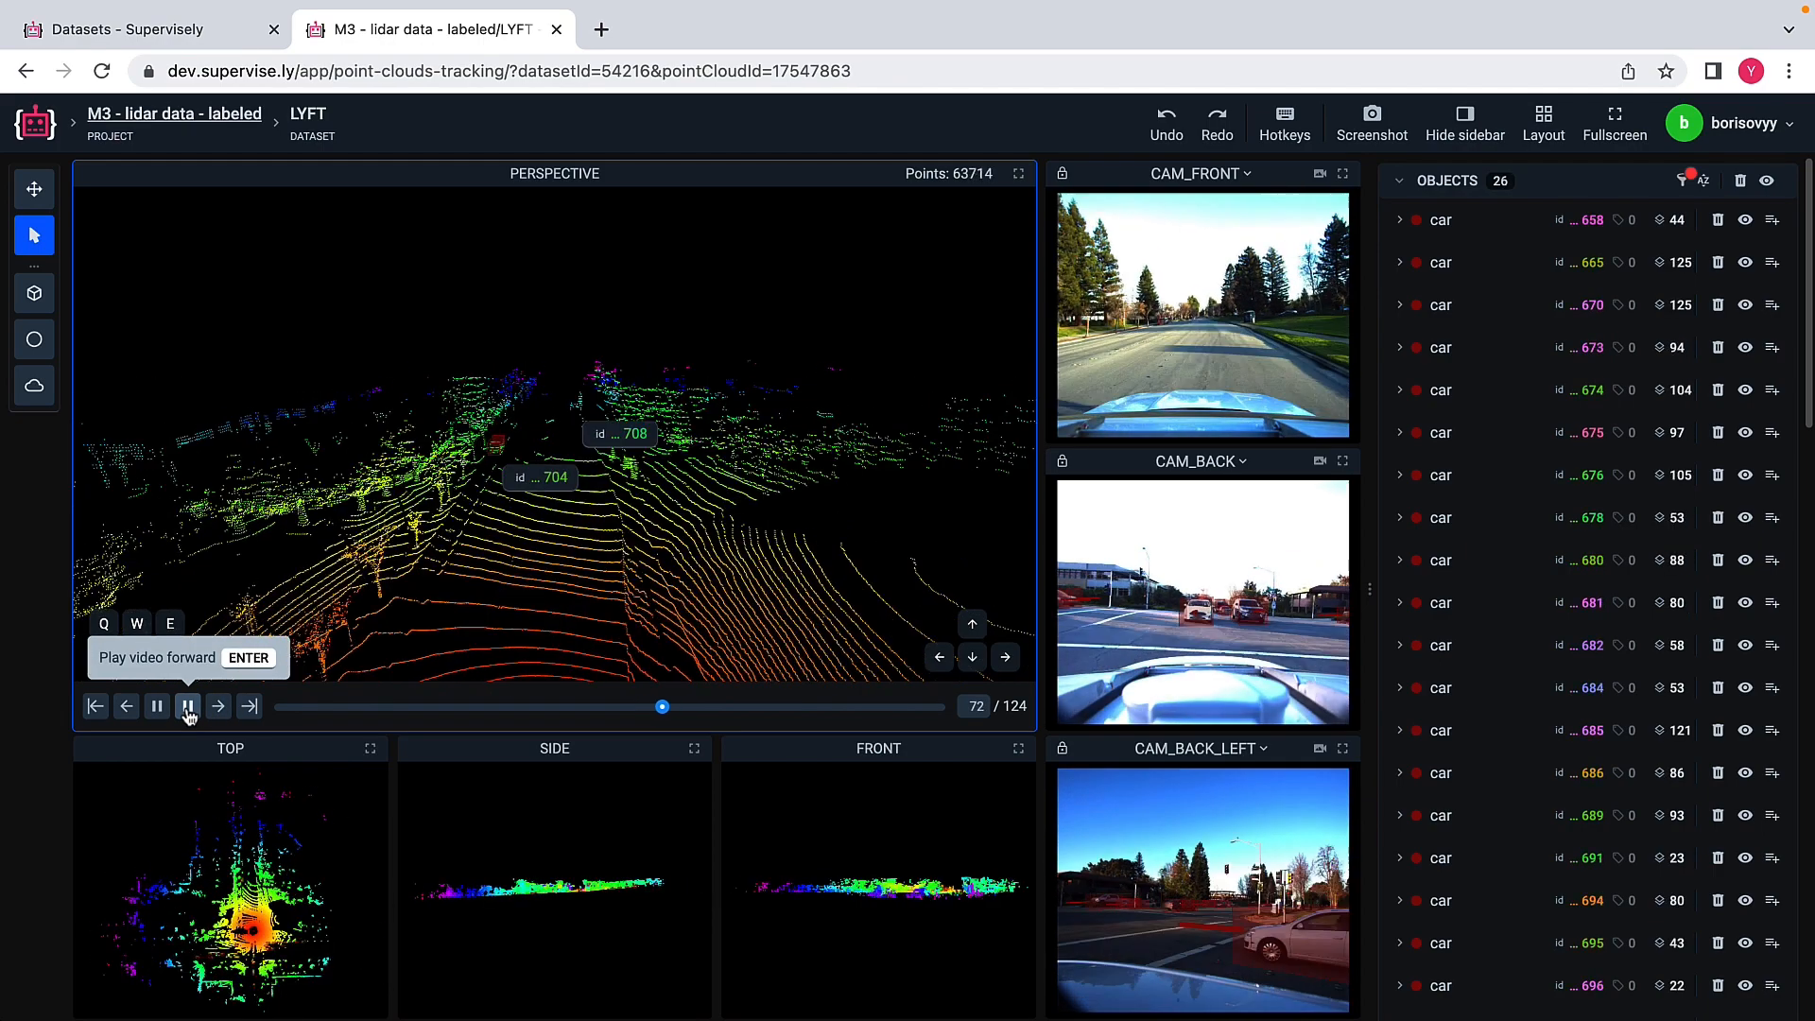
pyautogui.click(188, 706)
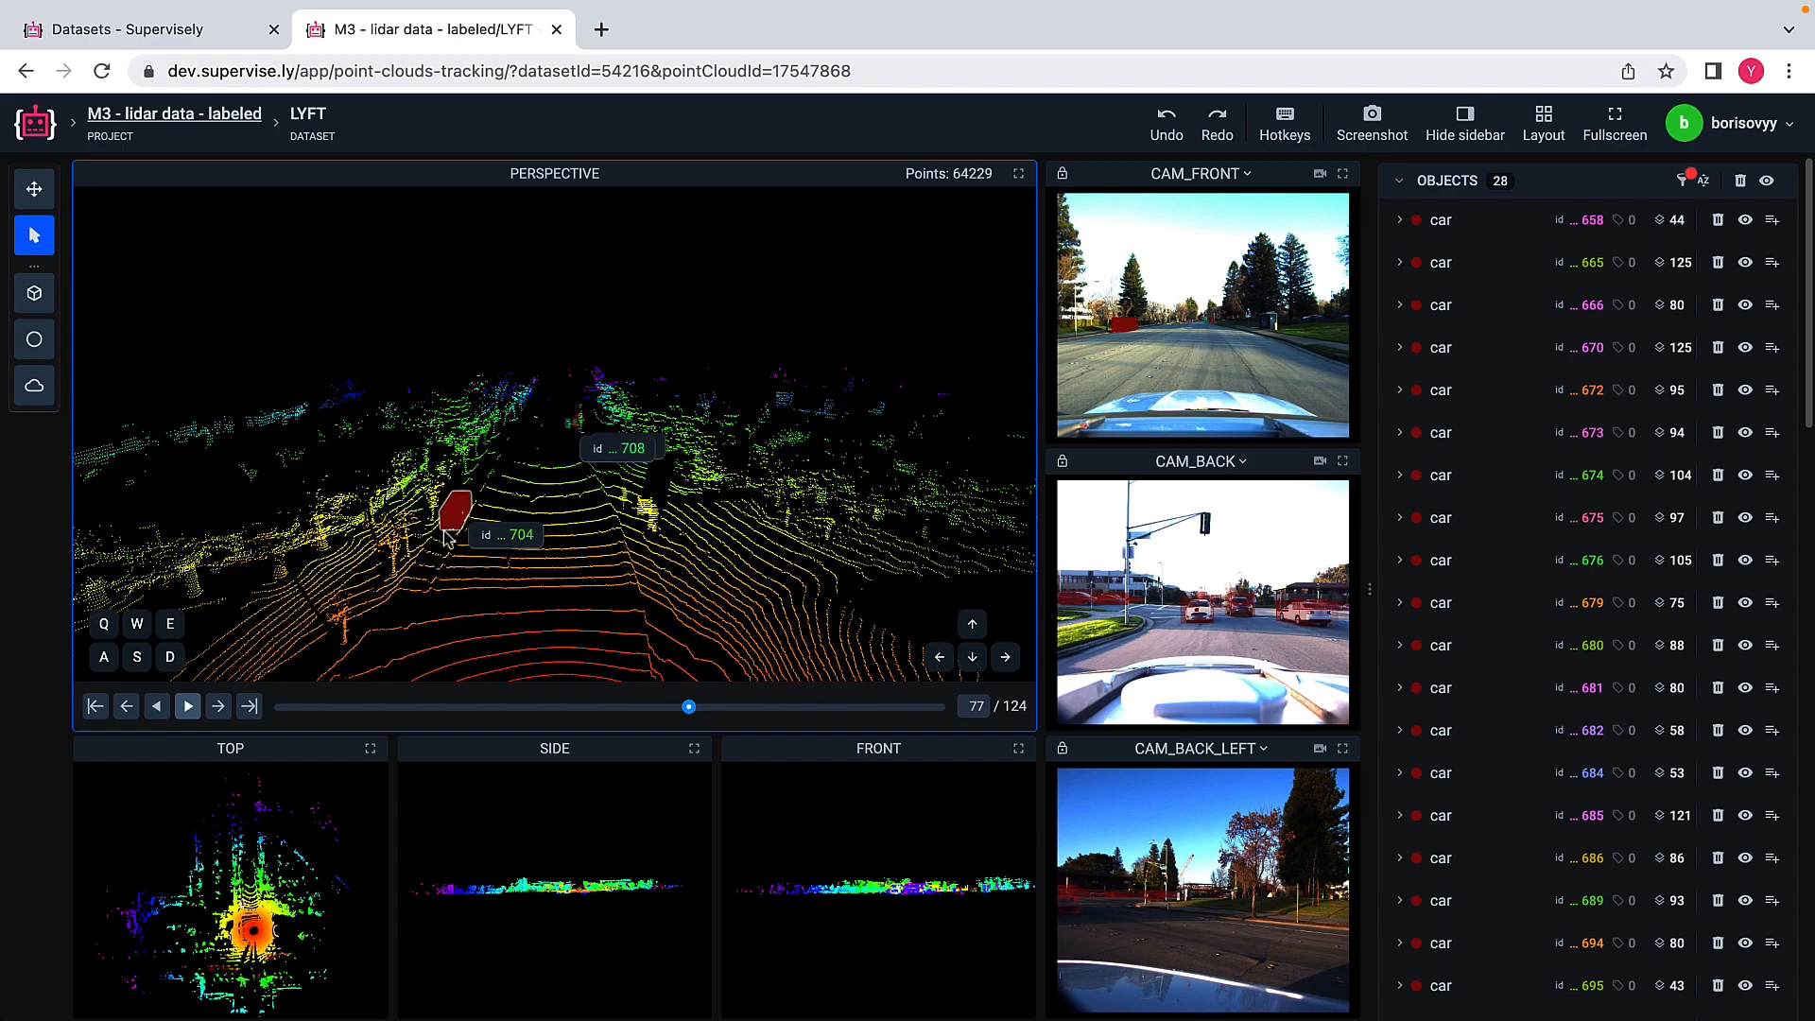
pyautogui.click(188, 707)
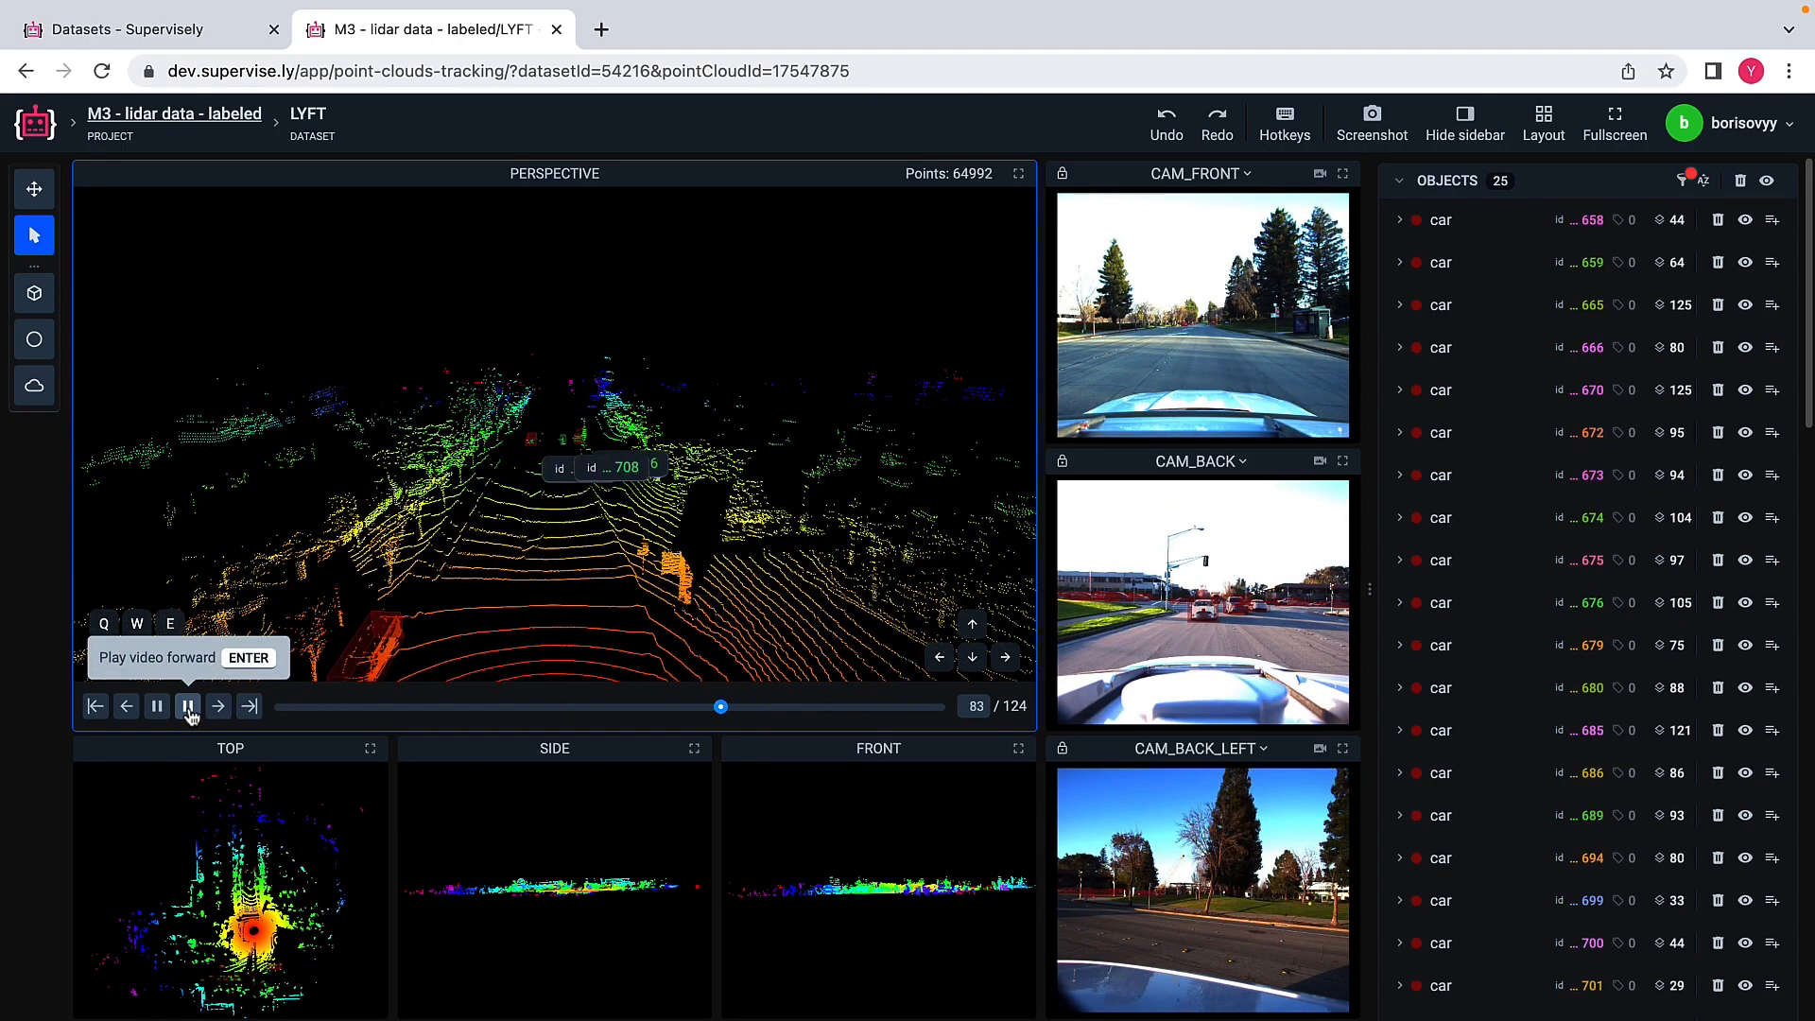
pyautogui.click(188, 707)
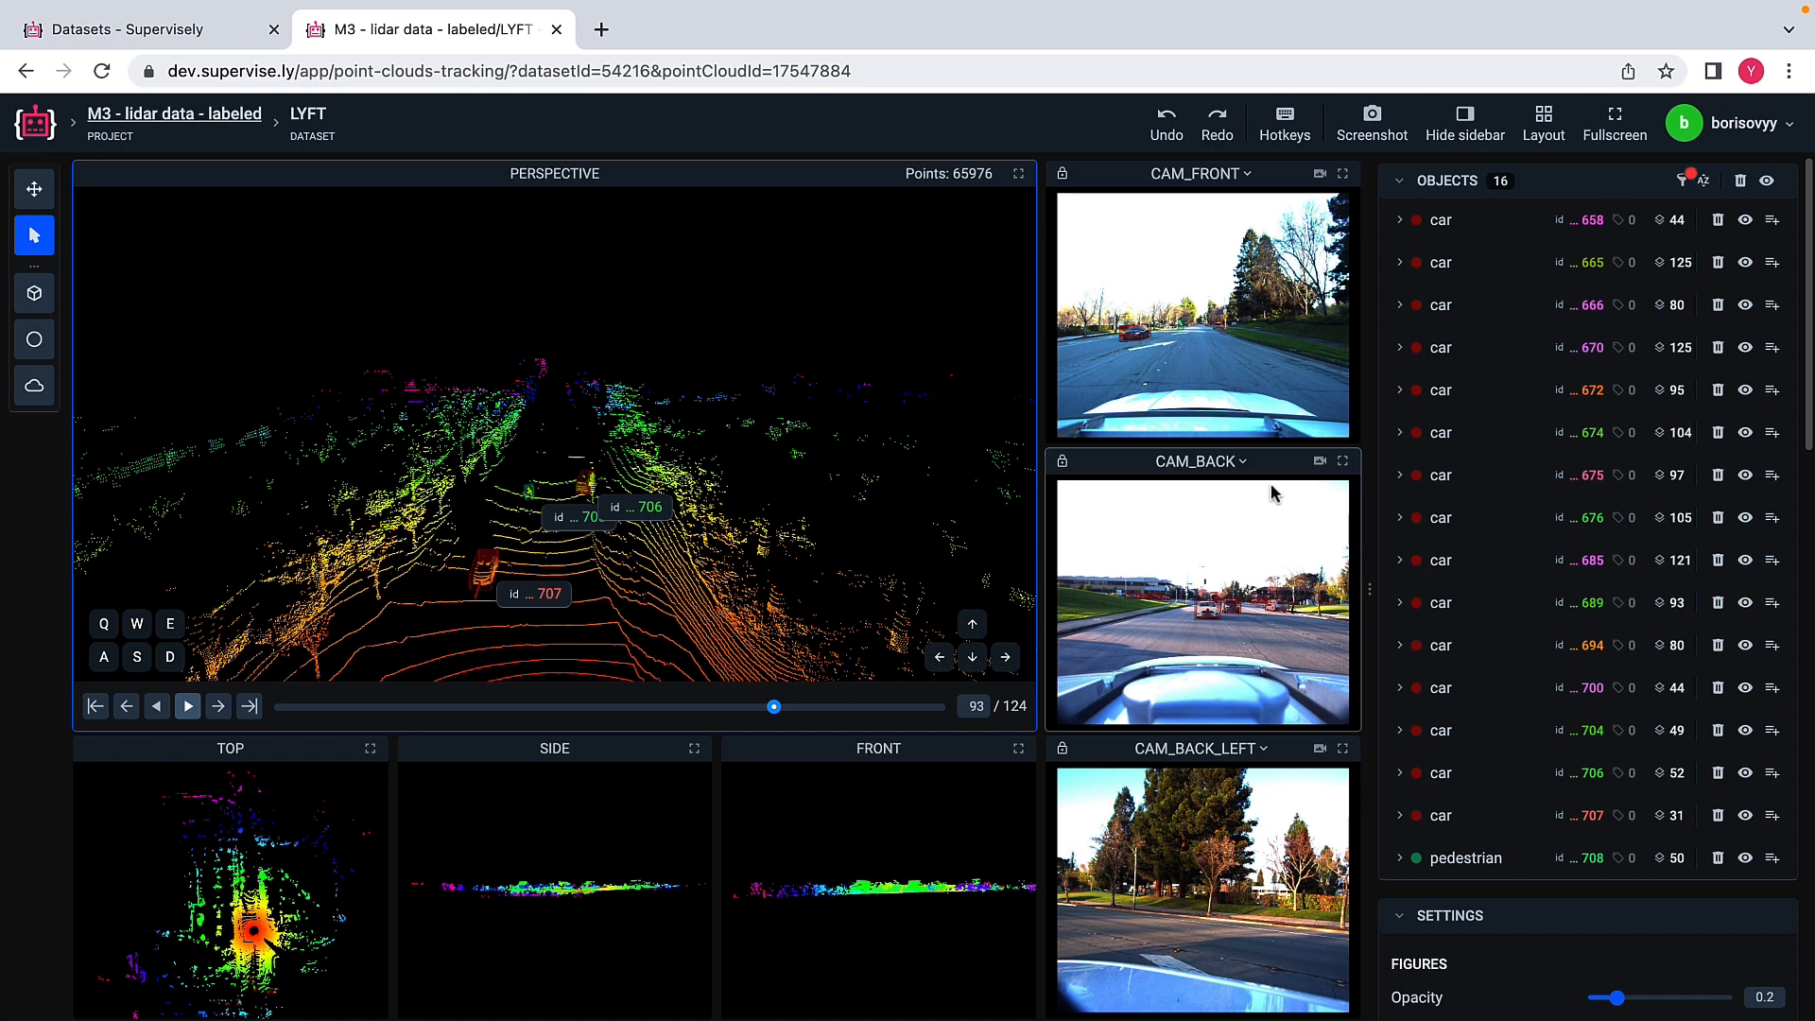
# Step: Align the perspective view with the CAM_BACK camera position and inspect the labeled cars behind the vehicle
pyautogui.click(1320, 463)
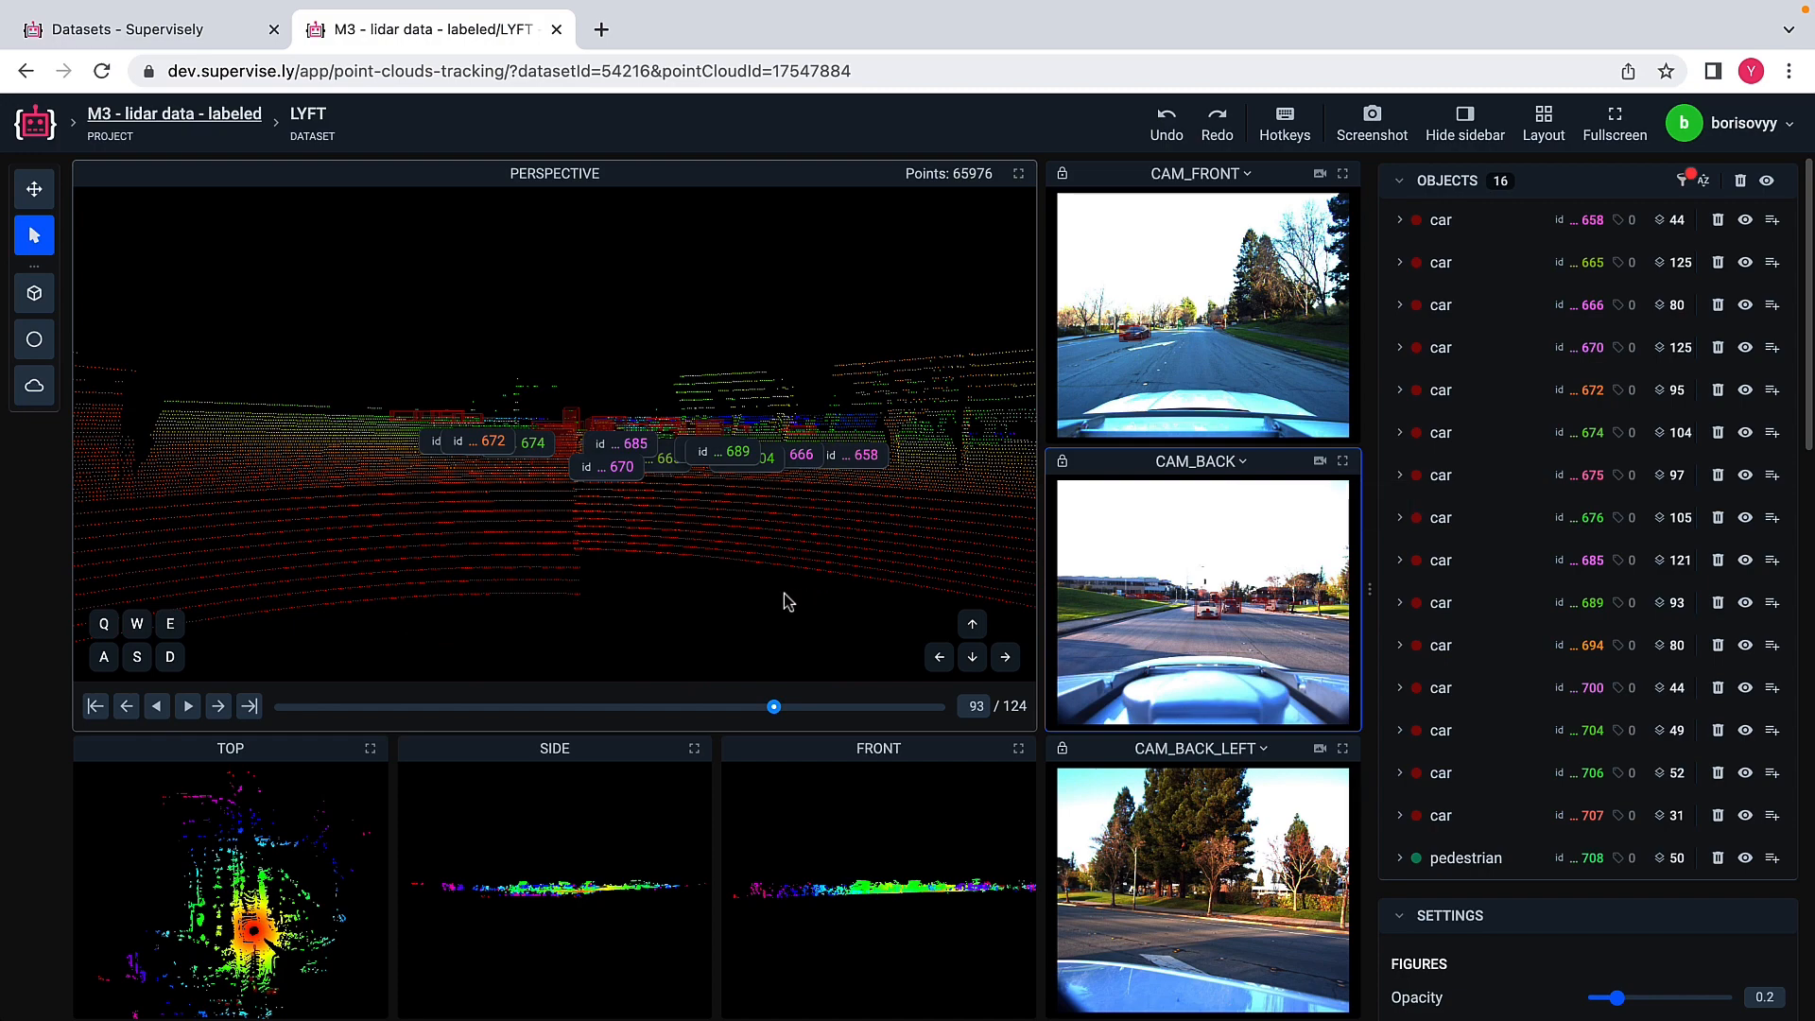
pyautogui.scroll(3, 783, 593)
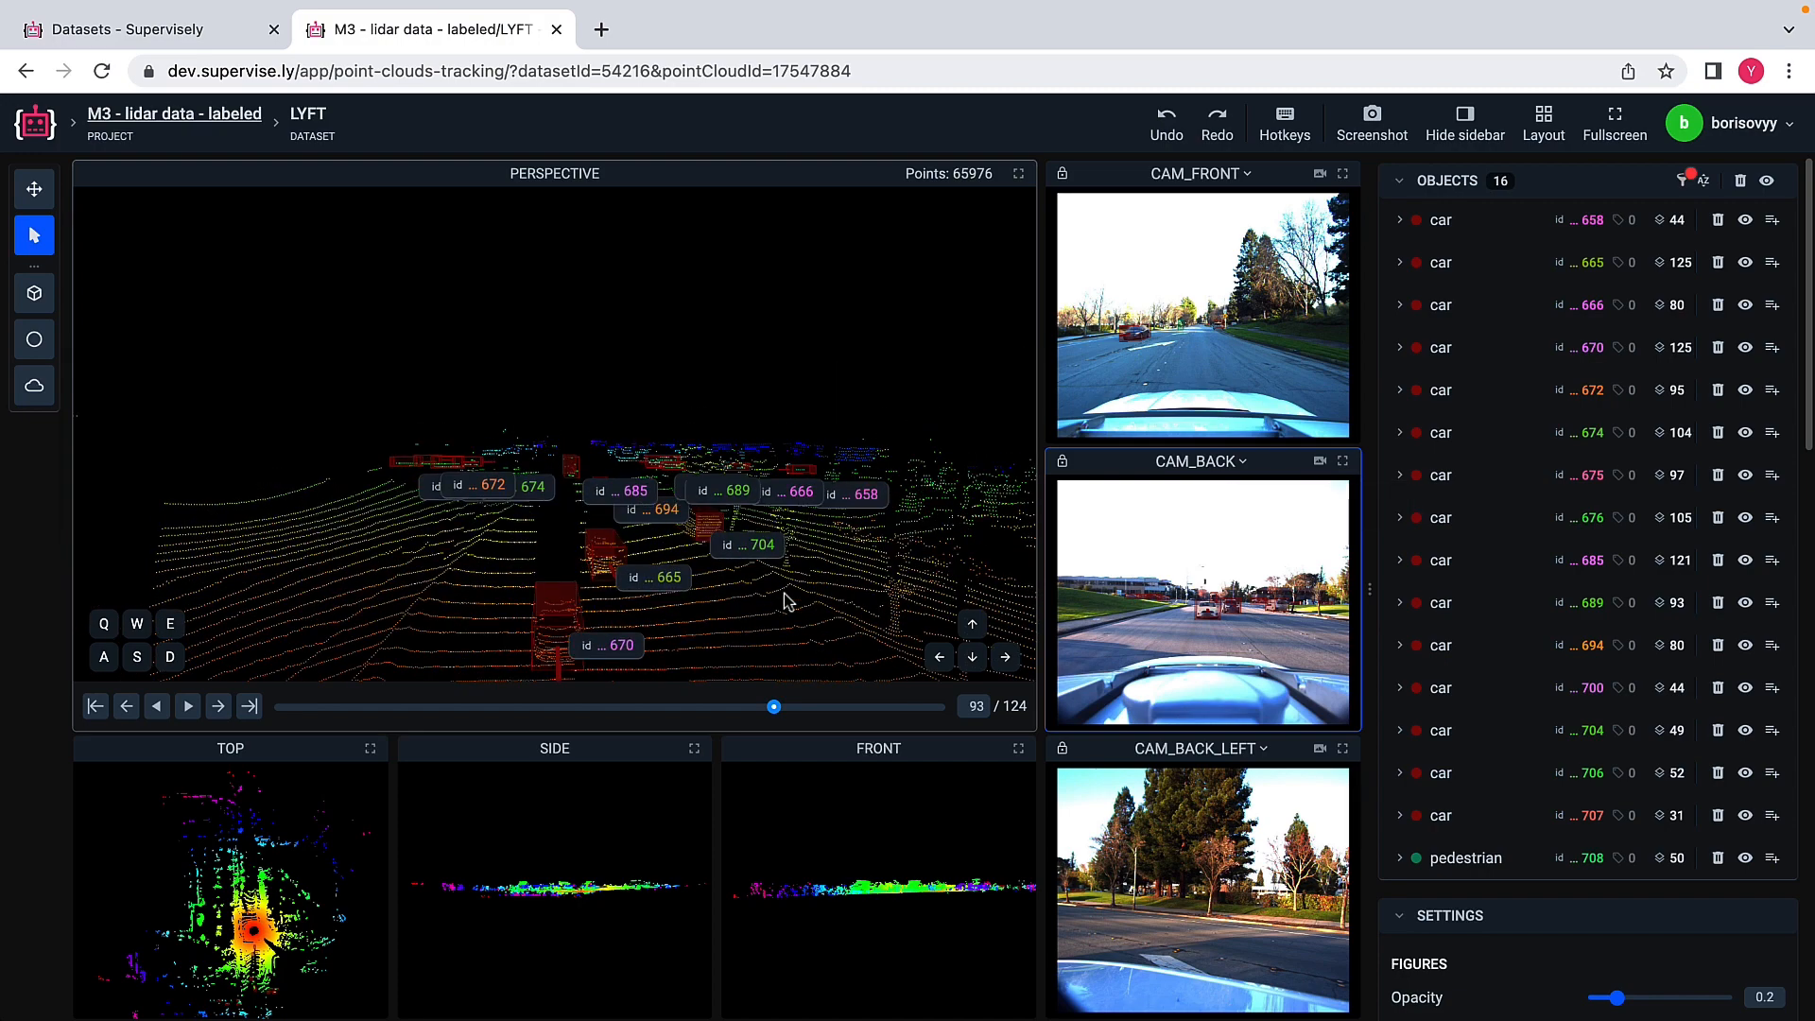
pyautogui.moveTo(722, 591); pyautogui.dragTo(720, 602)
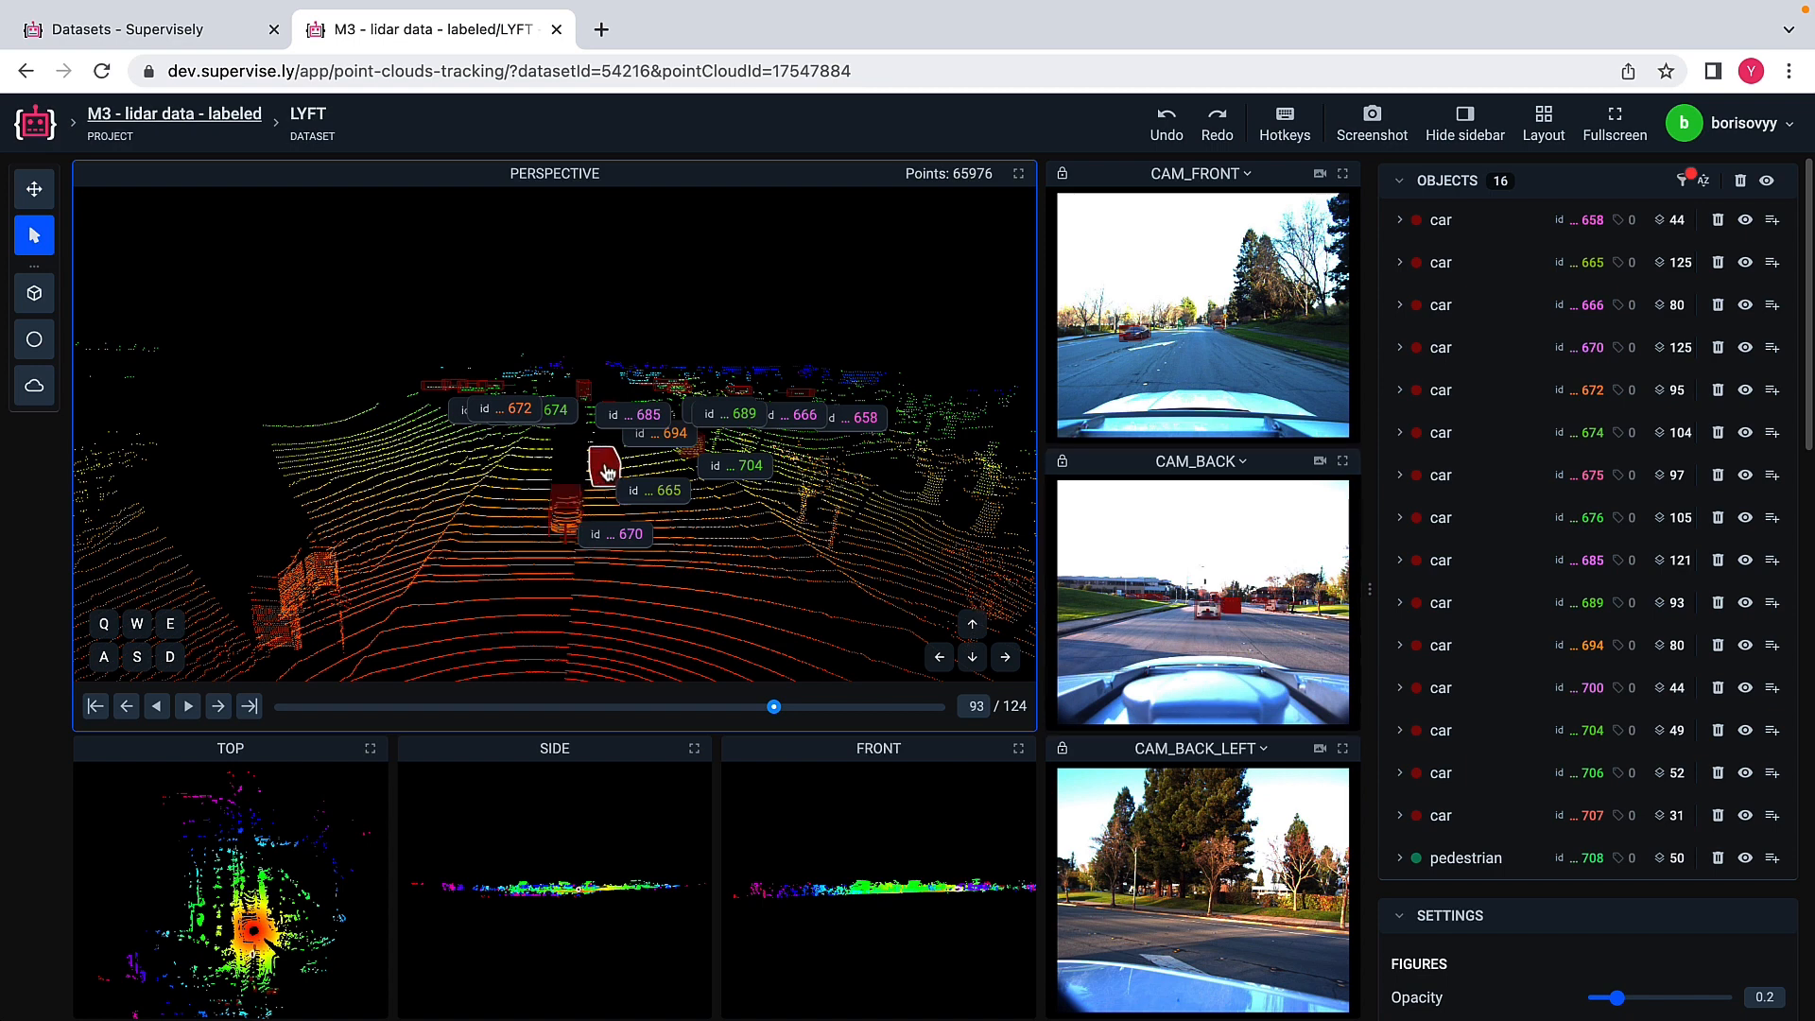
# Step: Step forward frame by frame to frame 104
pyautogui.click(217, 706)
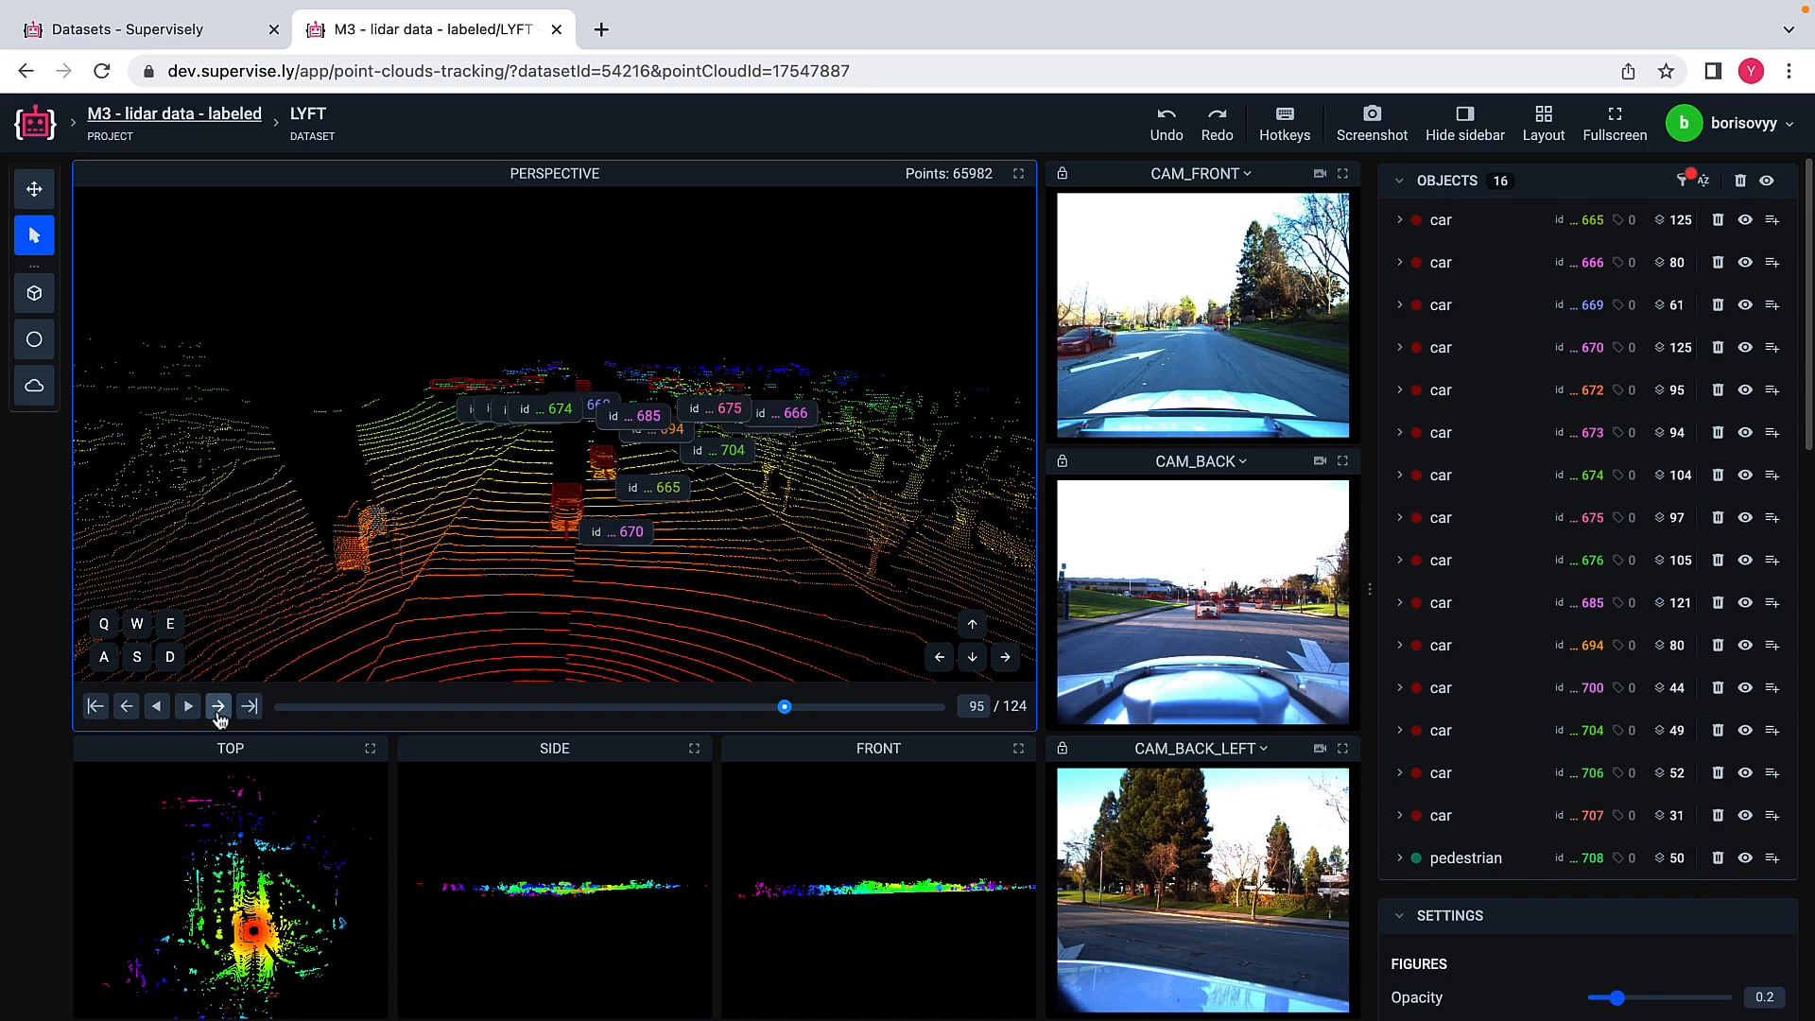
pyautogui.click(217, 706)
pyautogui.click(218, 706)
pyautogui.click(218, 706)
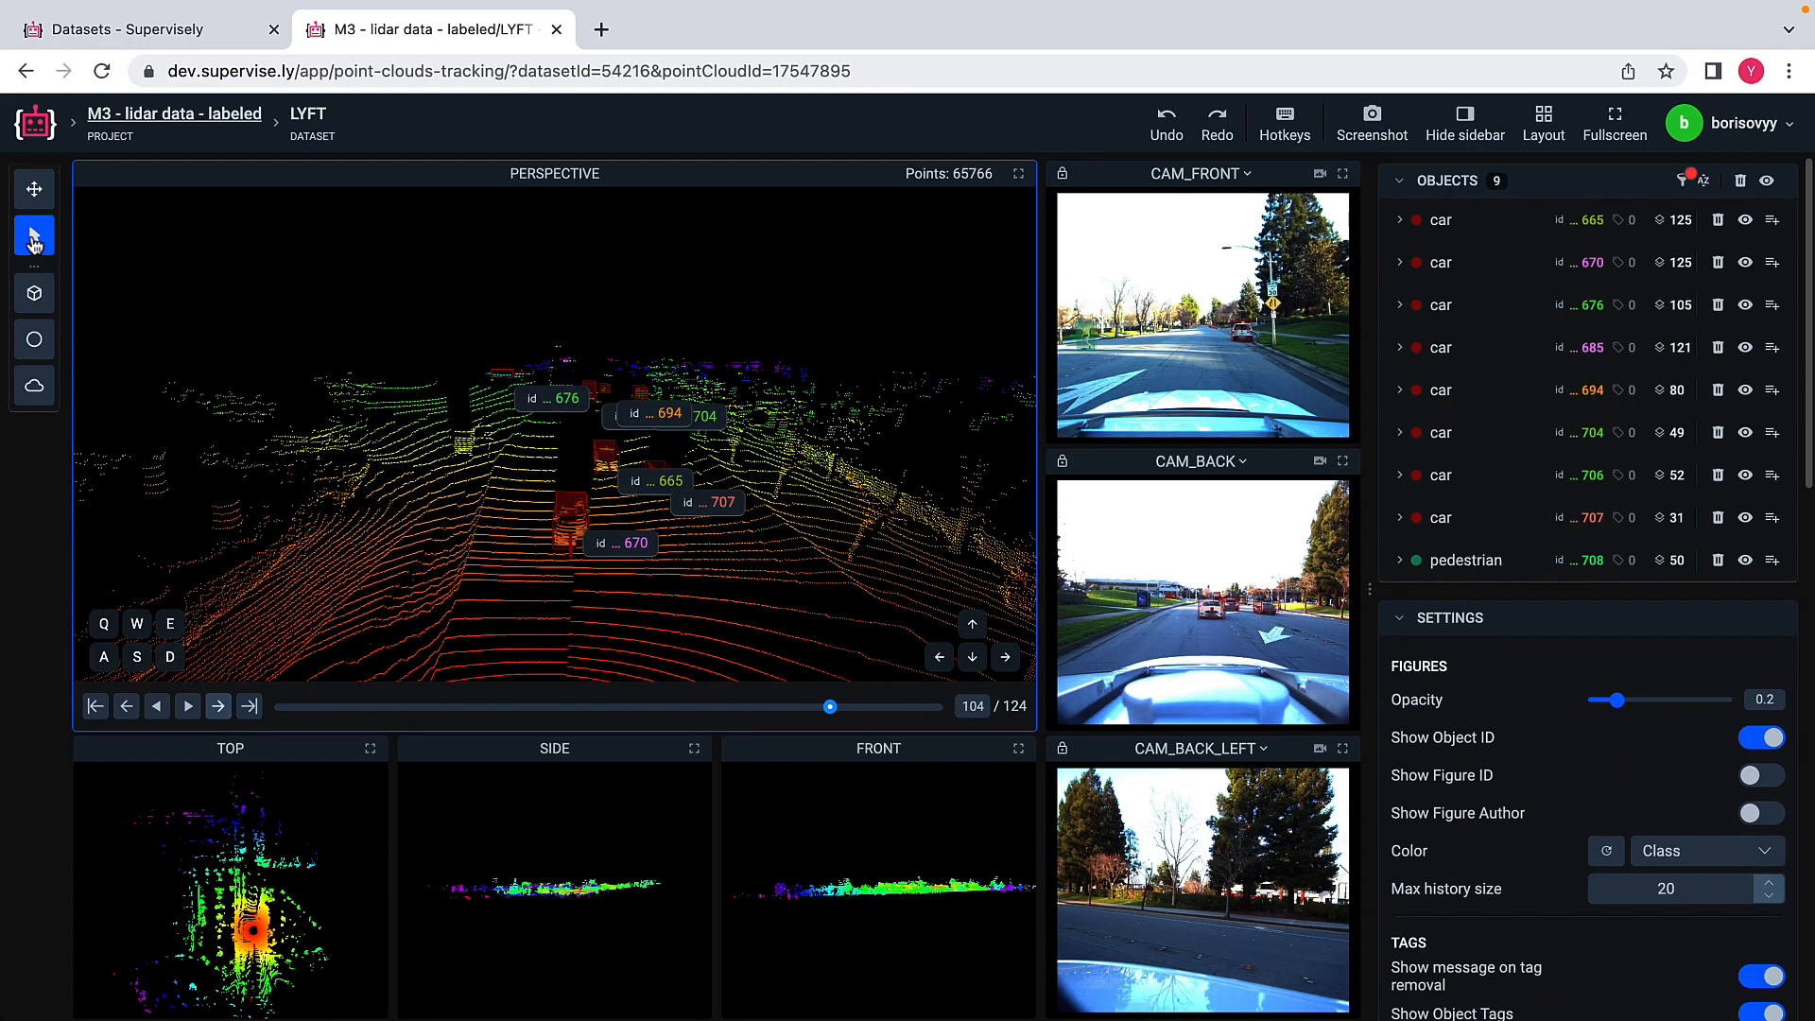
# Step: Select the cuboid of car 670, slightly adjust its rear corner in the top view, and deselect the object
pyautogui.doubleClick(551, 529)
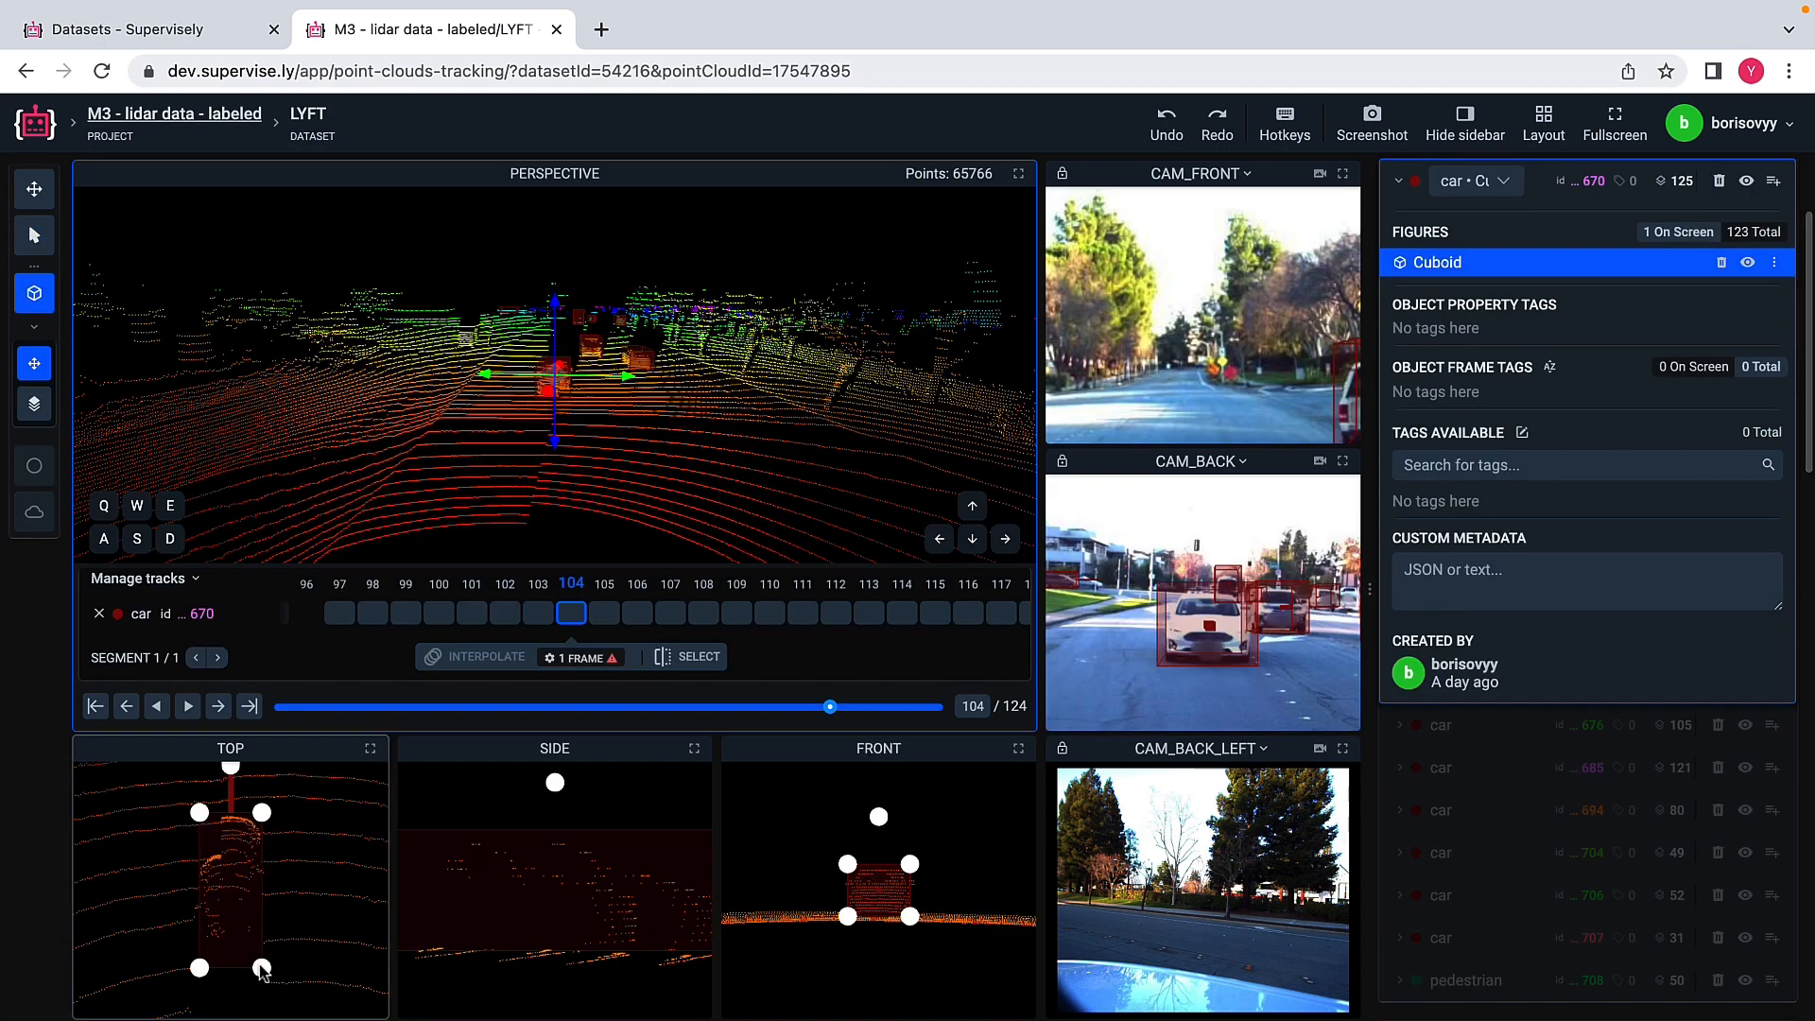
pyautogui.moveTo(262, 971); pyautogui.dragTo(258, 968)
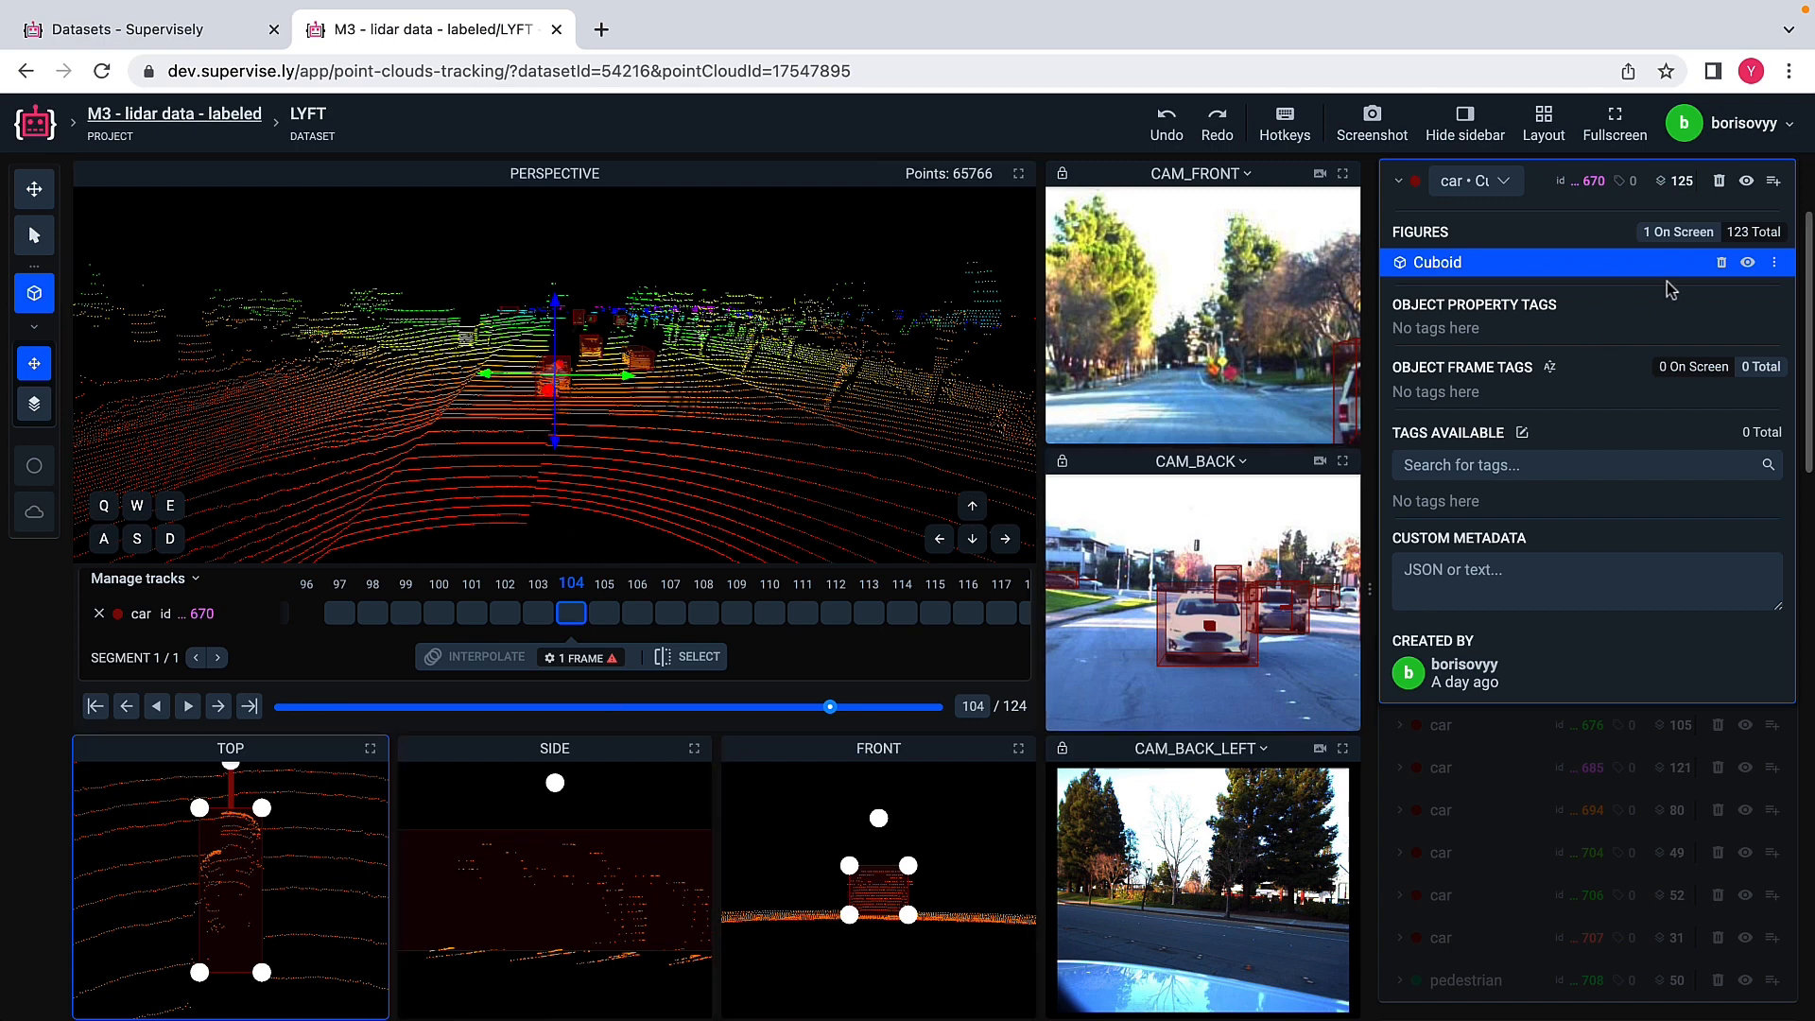
pyautogui.scroll(2, 1638, 296)
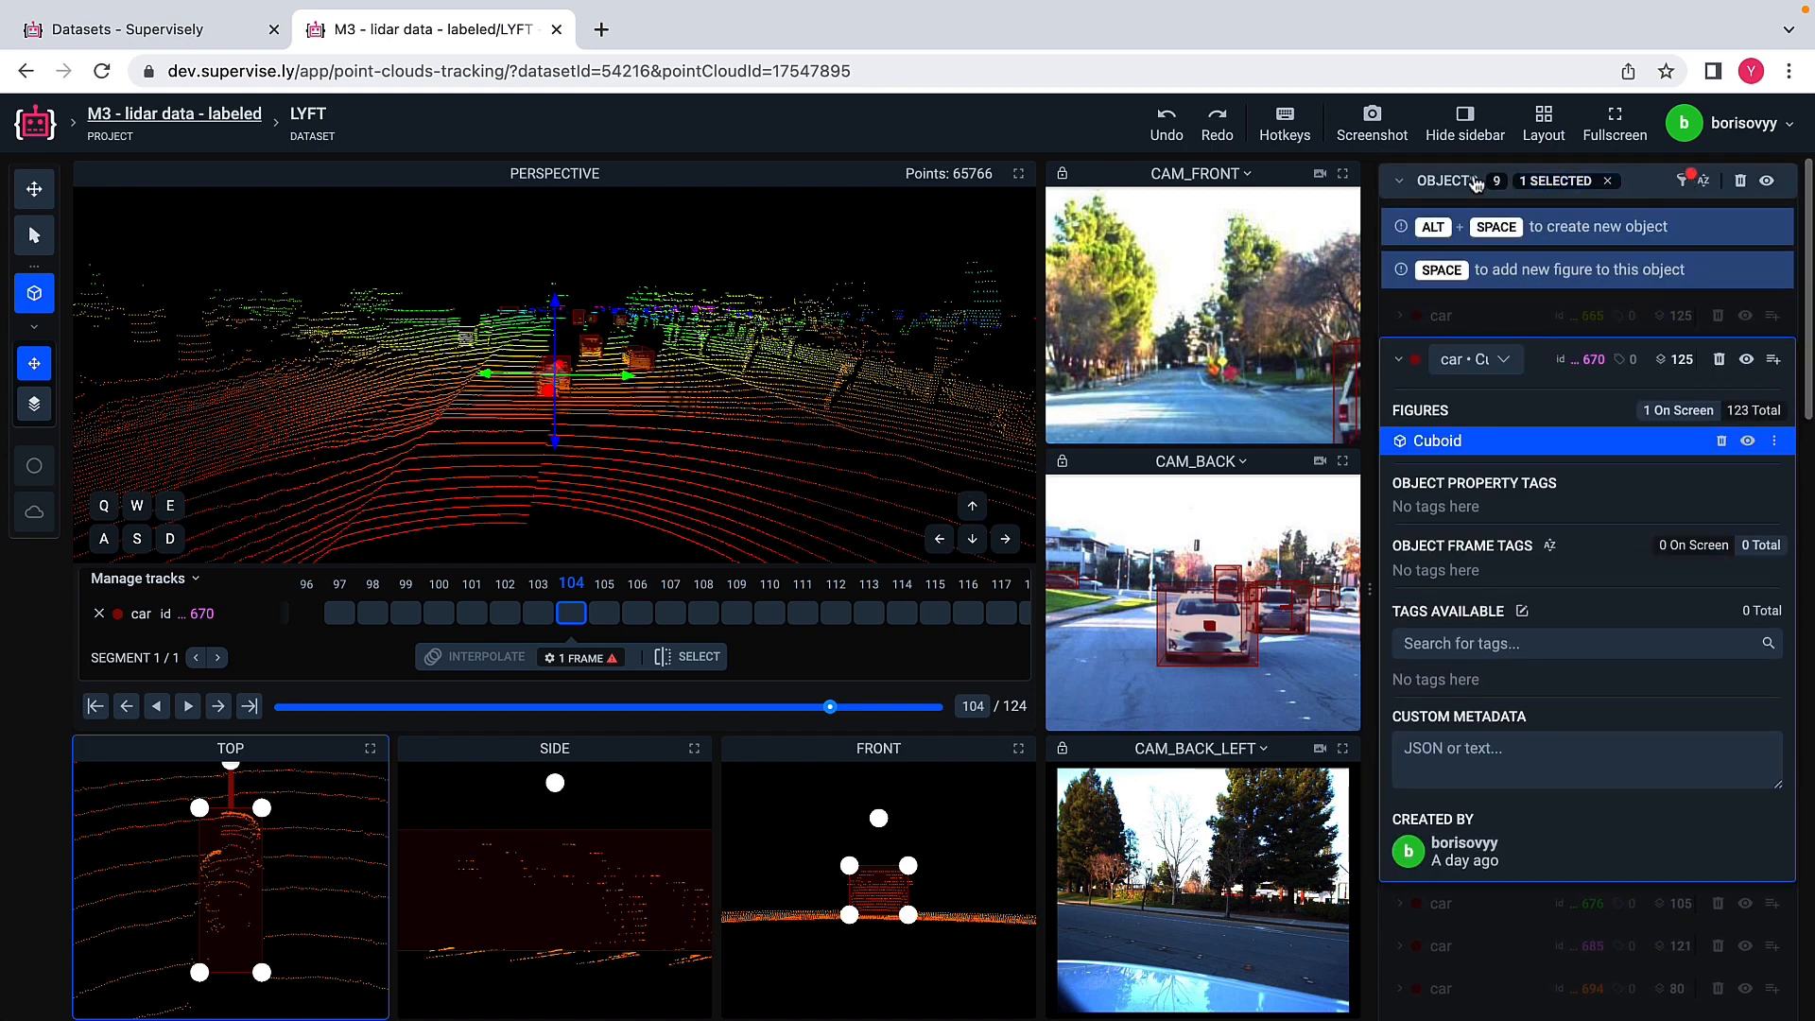
pyautogui.click(1606, 180)
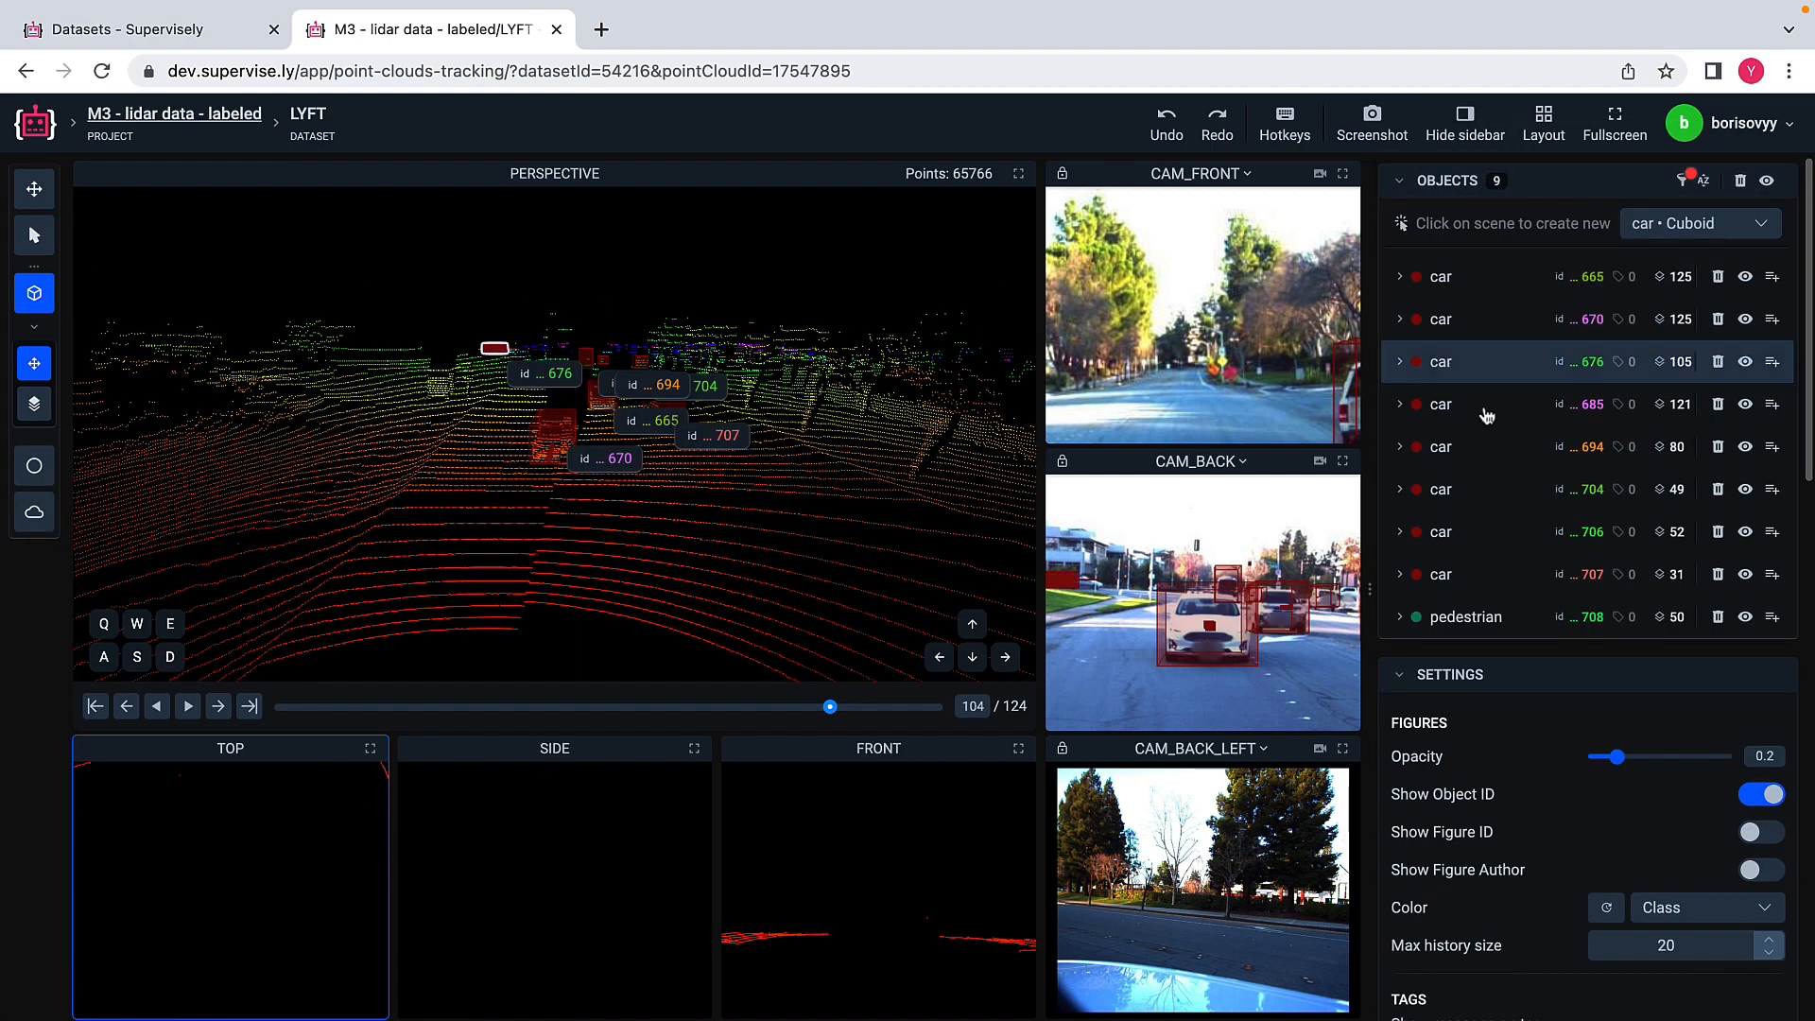
# Step: Expand car 665 in the object list and show its figures from all frames
pyautogui.scroll(-6, 1460, 454)
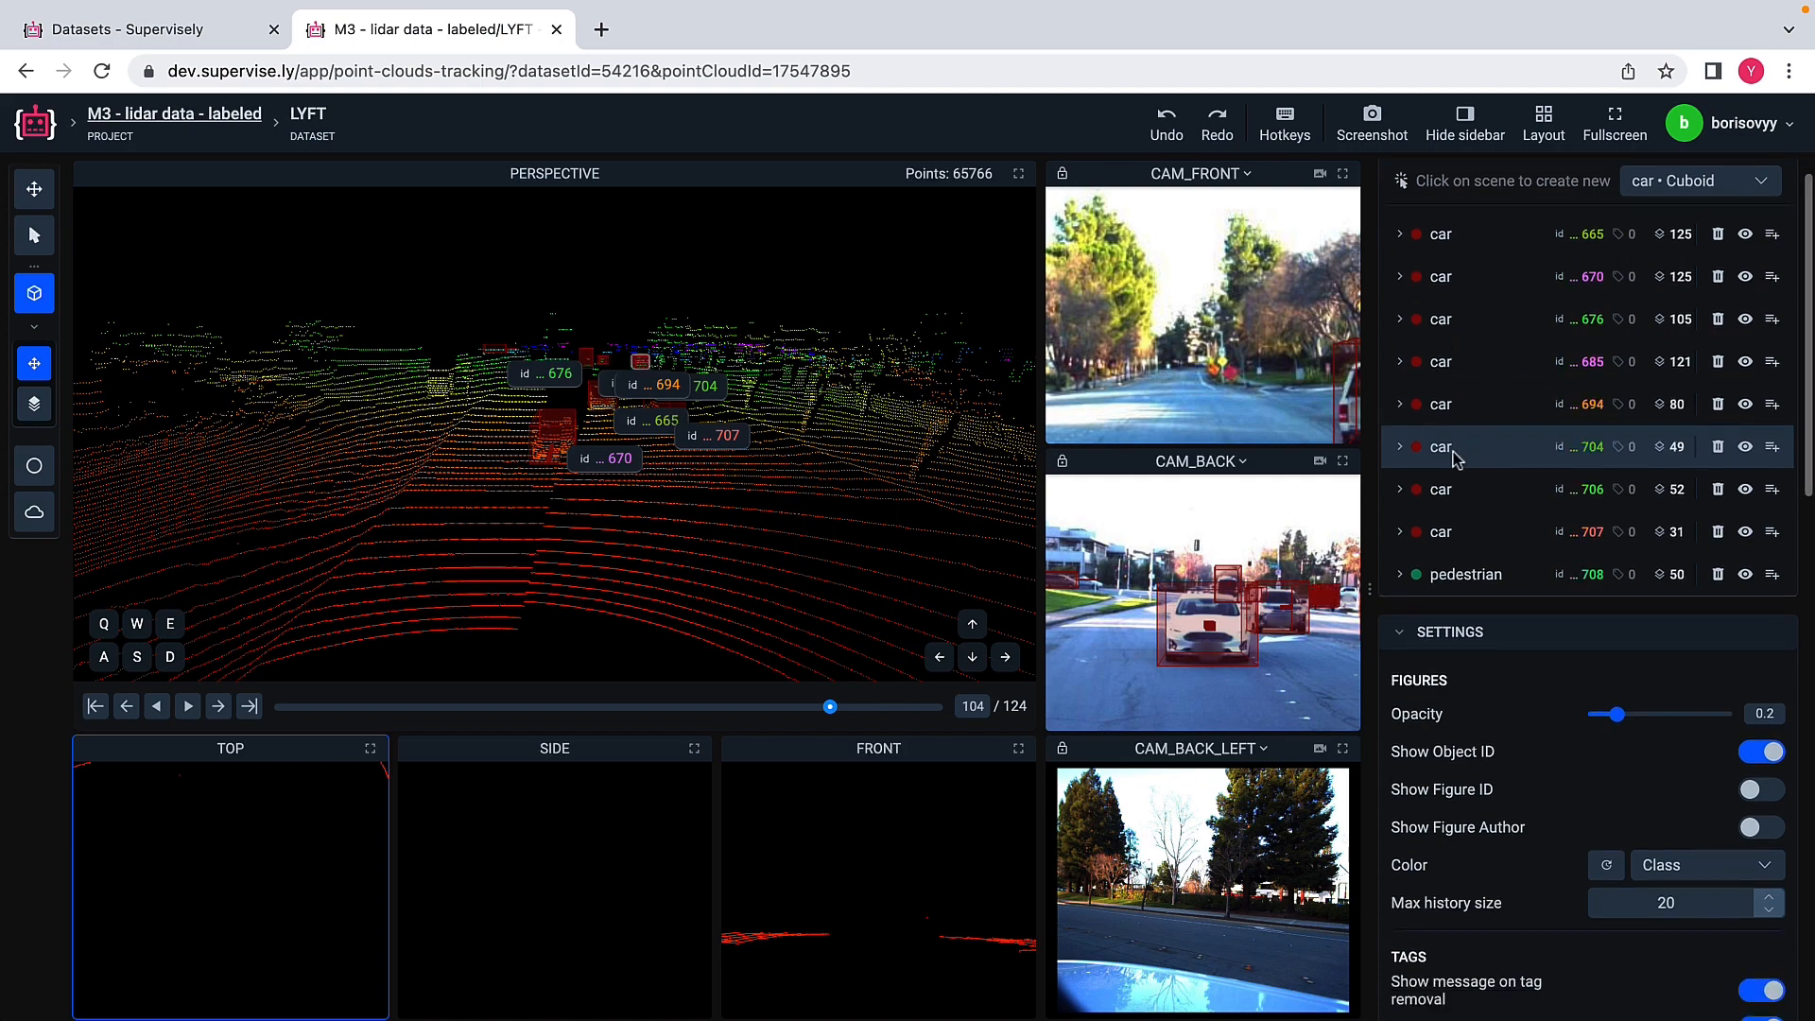
pyautogui.scroll(6, 1457, 460)
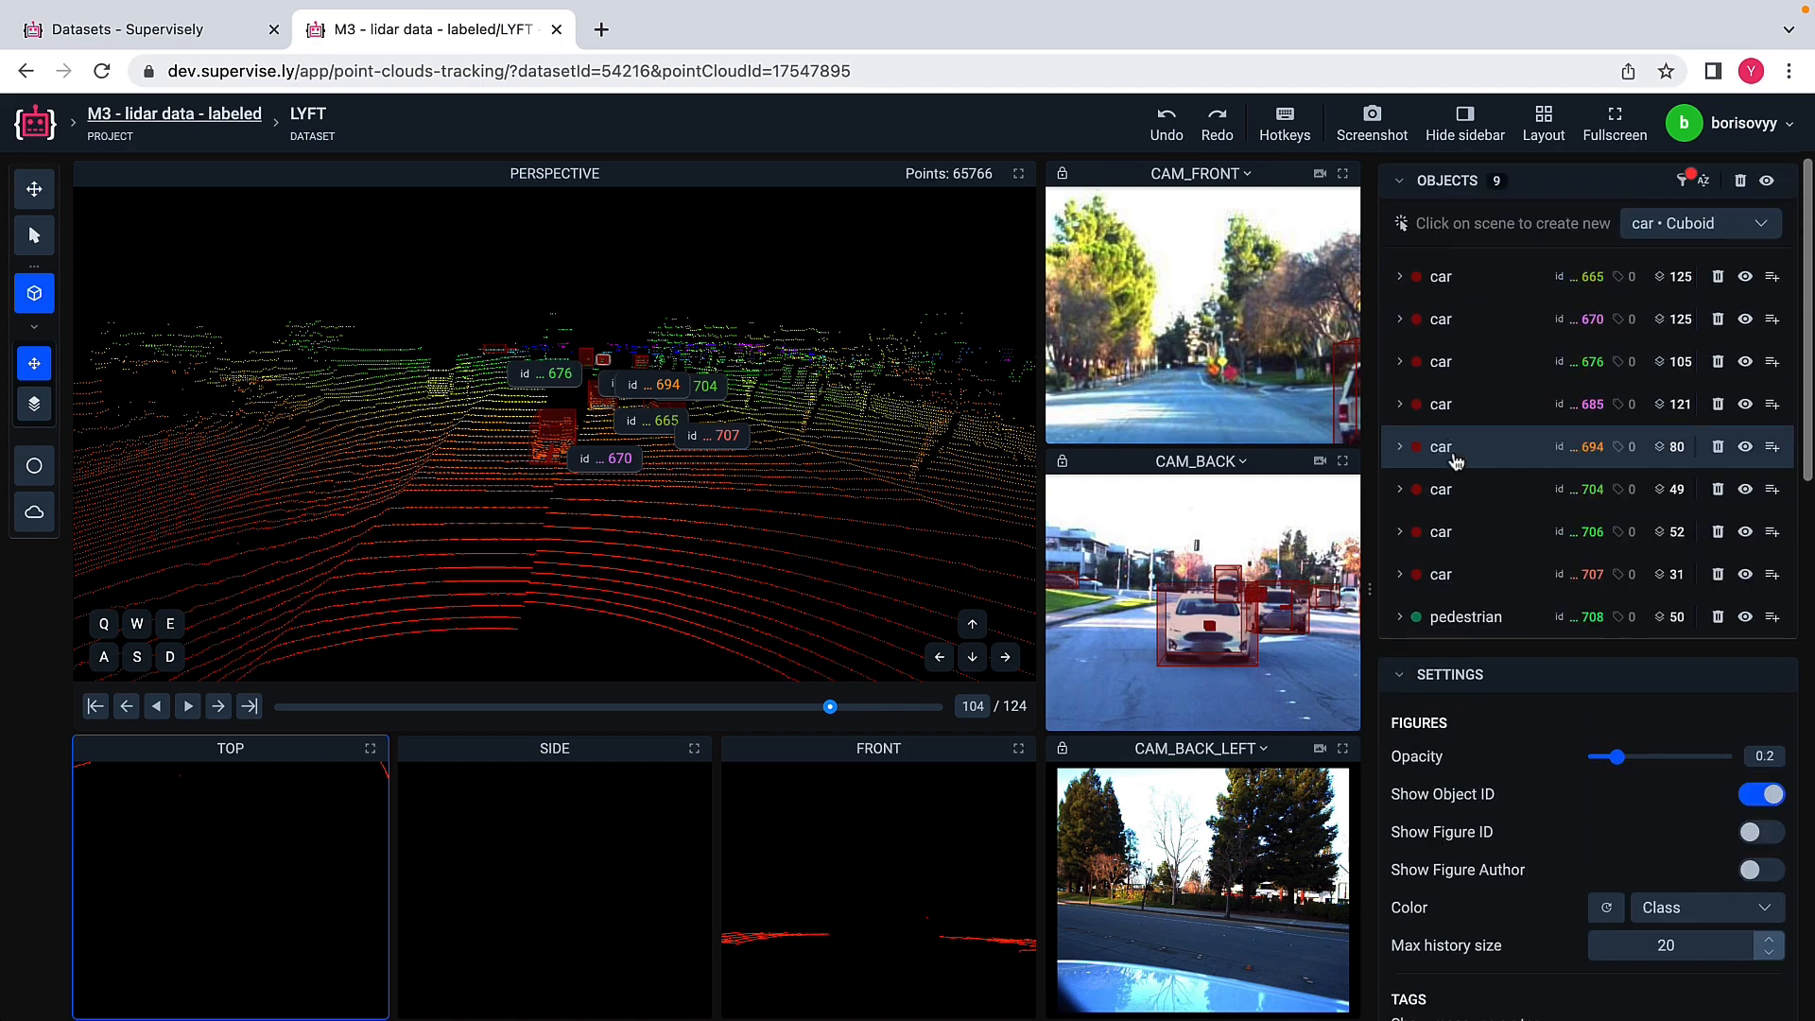
pyautogui.click(1395, 284)
pyautogui.click(1754, 324)
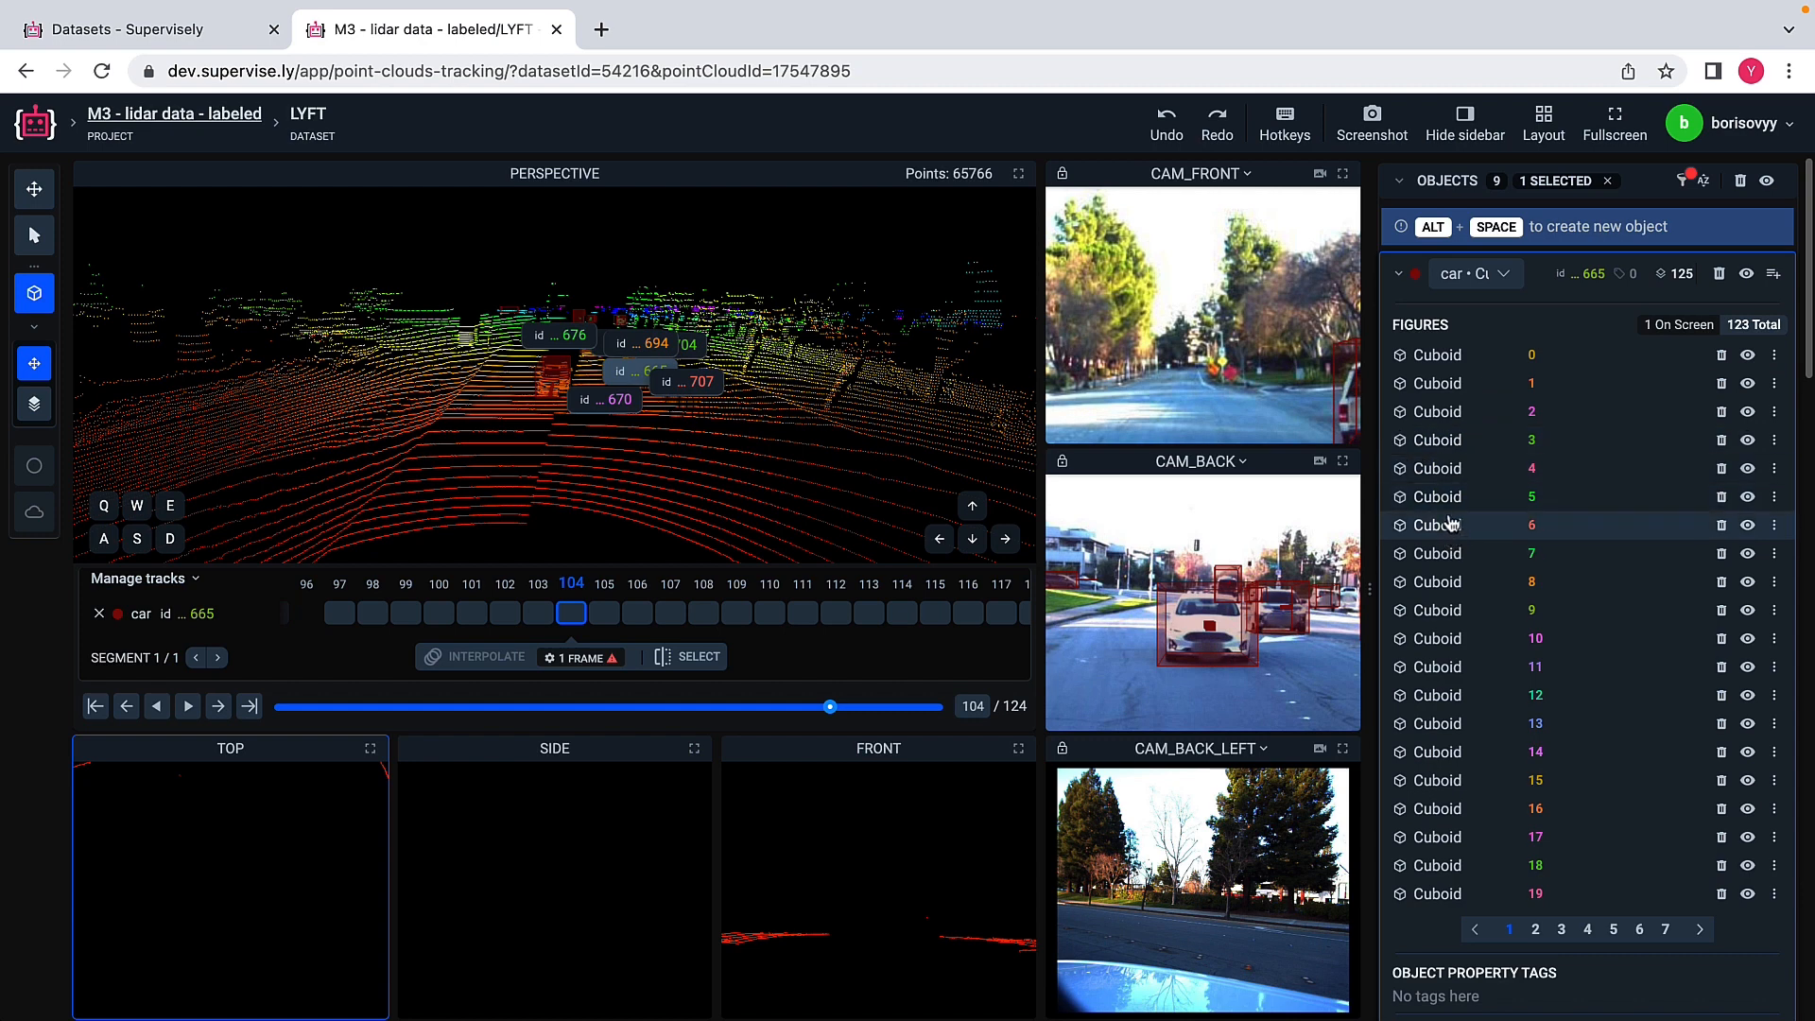
pyautogui.scroll(-5, 1451, 525)
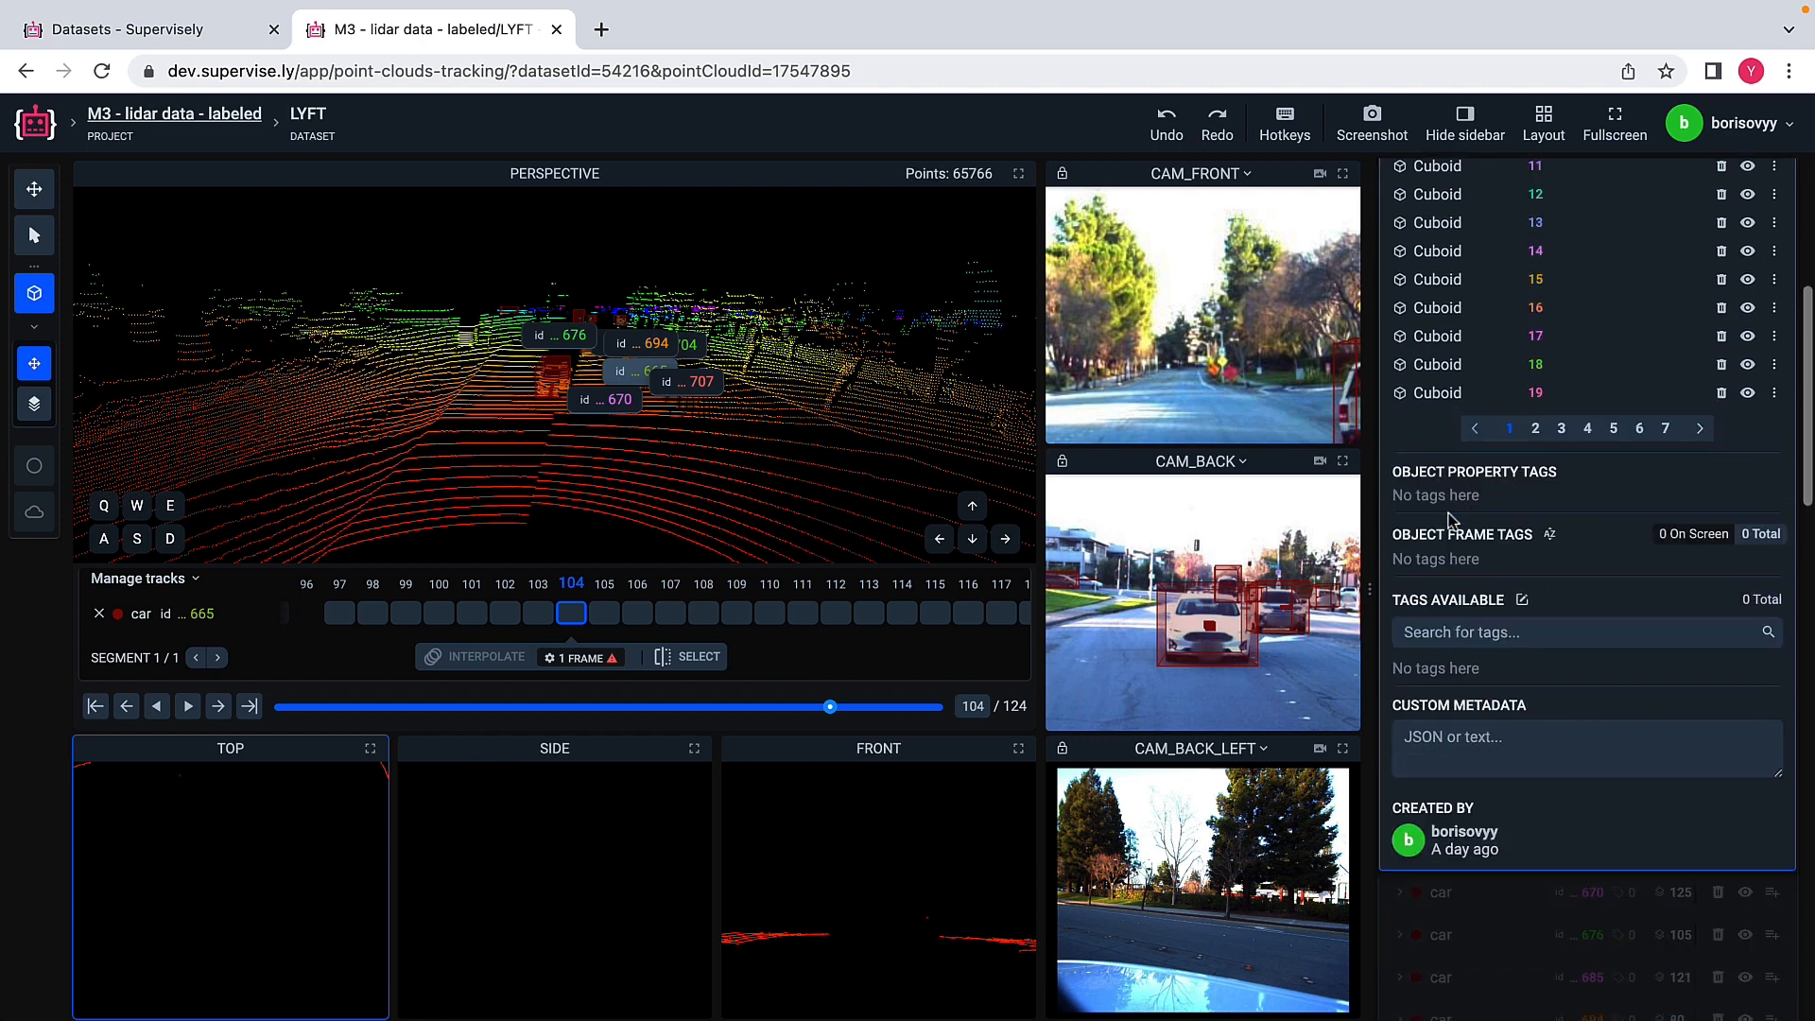
# Step: Browse the last two pages of car 665's figures and open its cuboids on frames 111, 112 and 113
pyautogui.click(1666, 409)
pyautogui.scroll(5, 1551, 423)
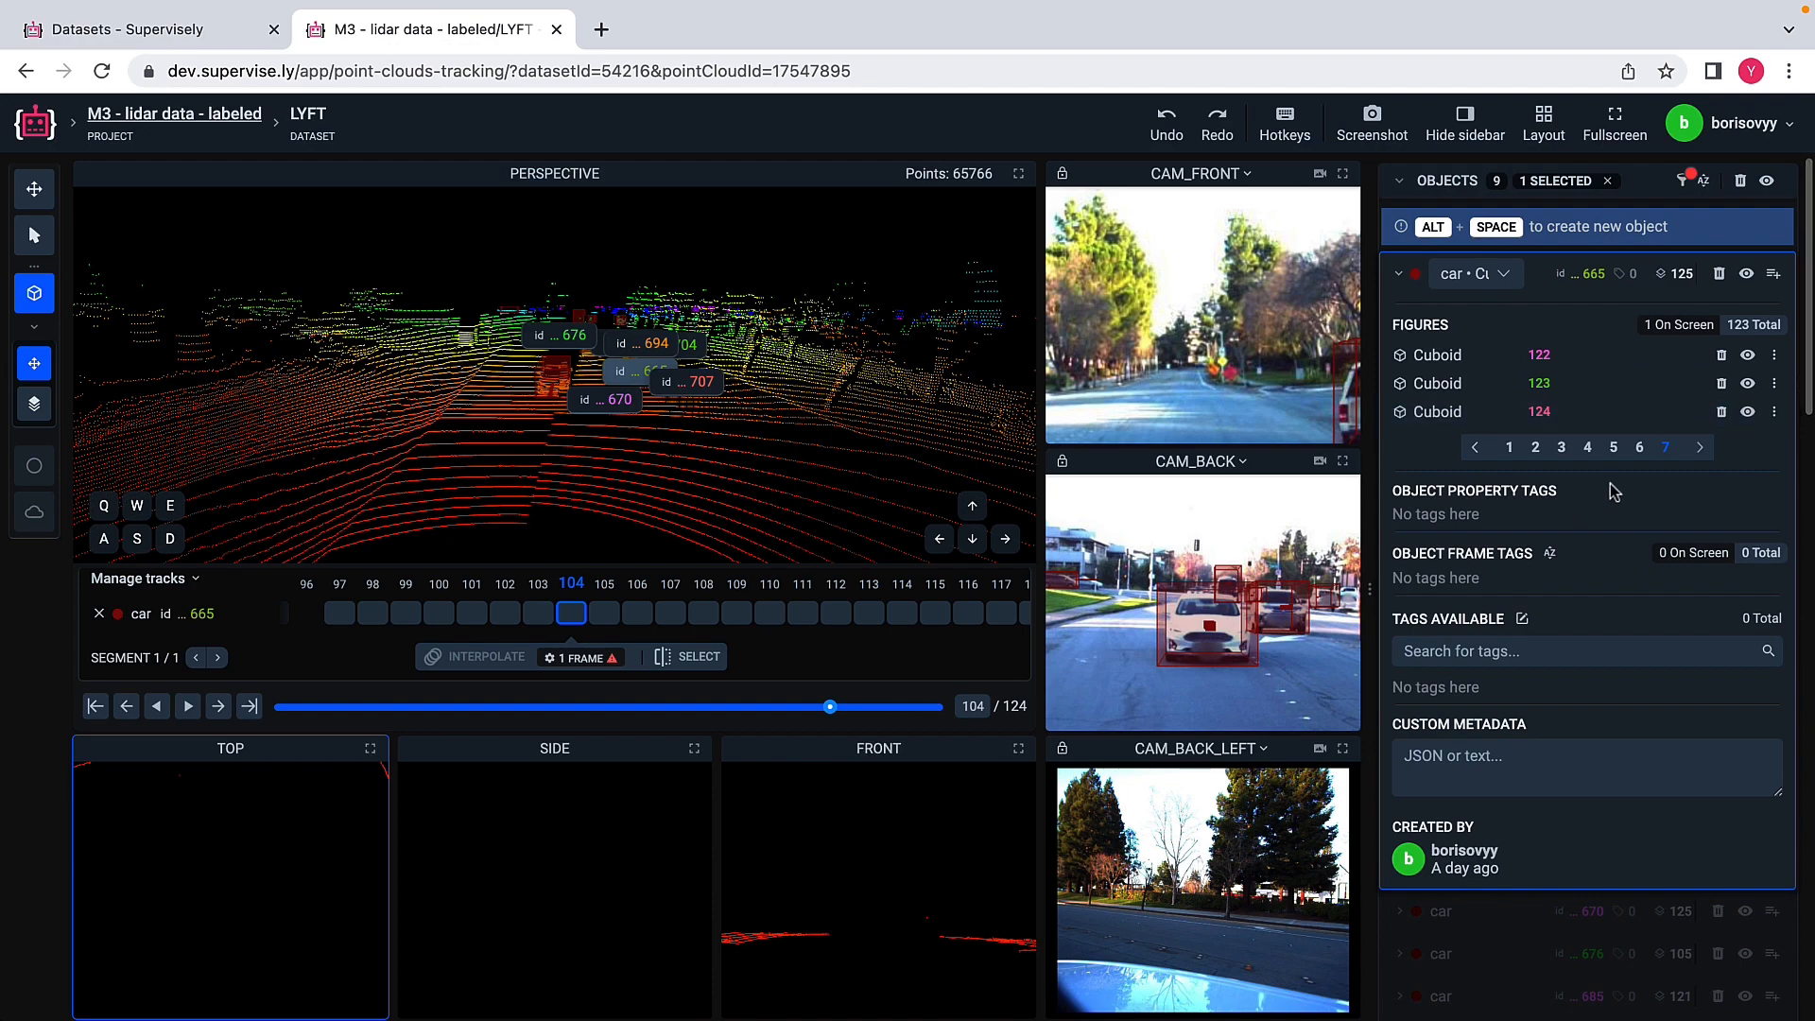
pyautogui.click(1639, 449)
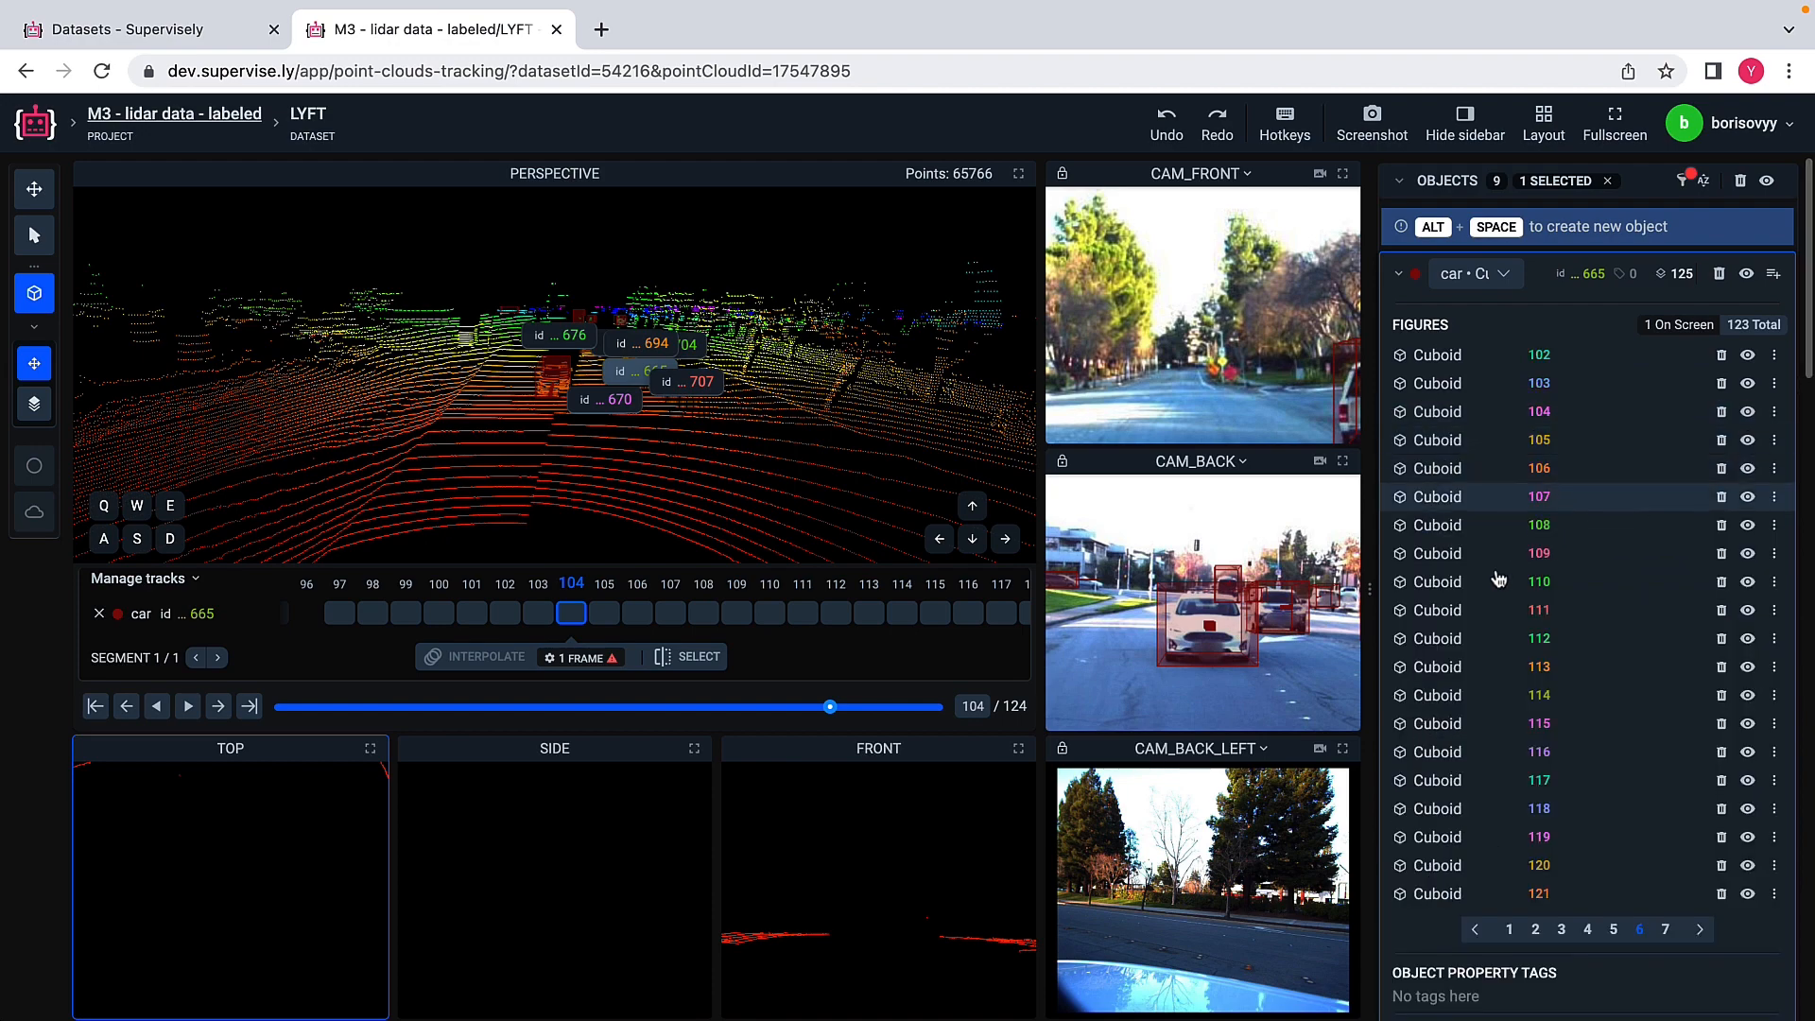
pyautogui.click(1456, 609)
pyautogui.scroll(-1, 1456, 611)
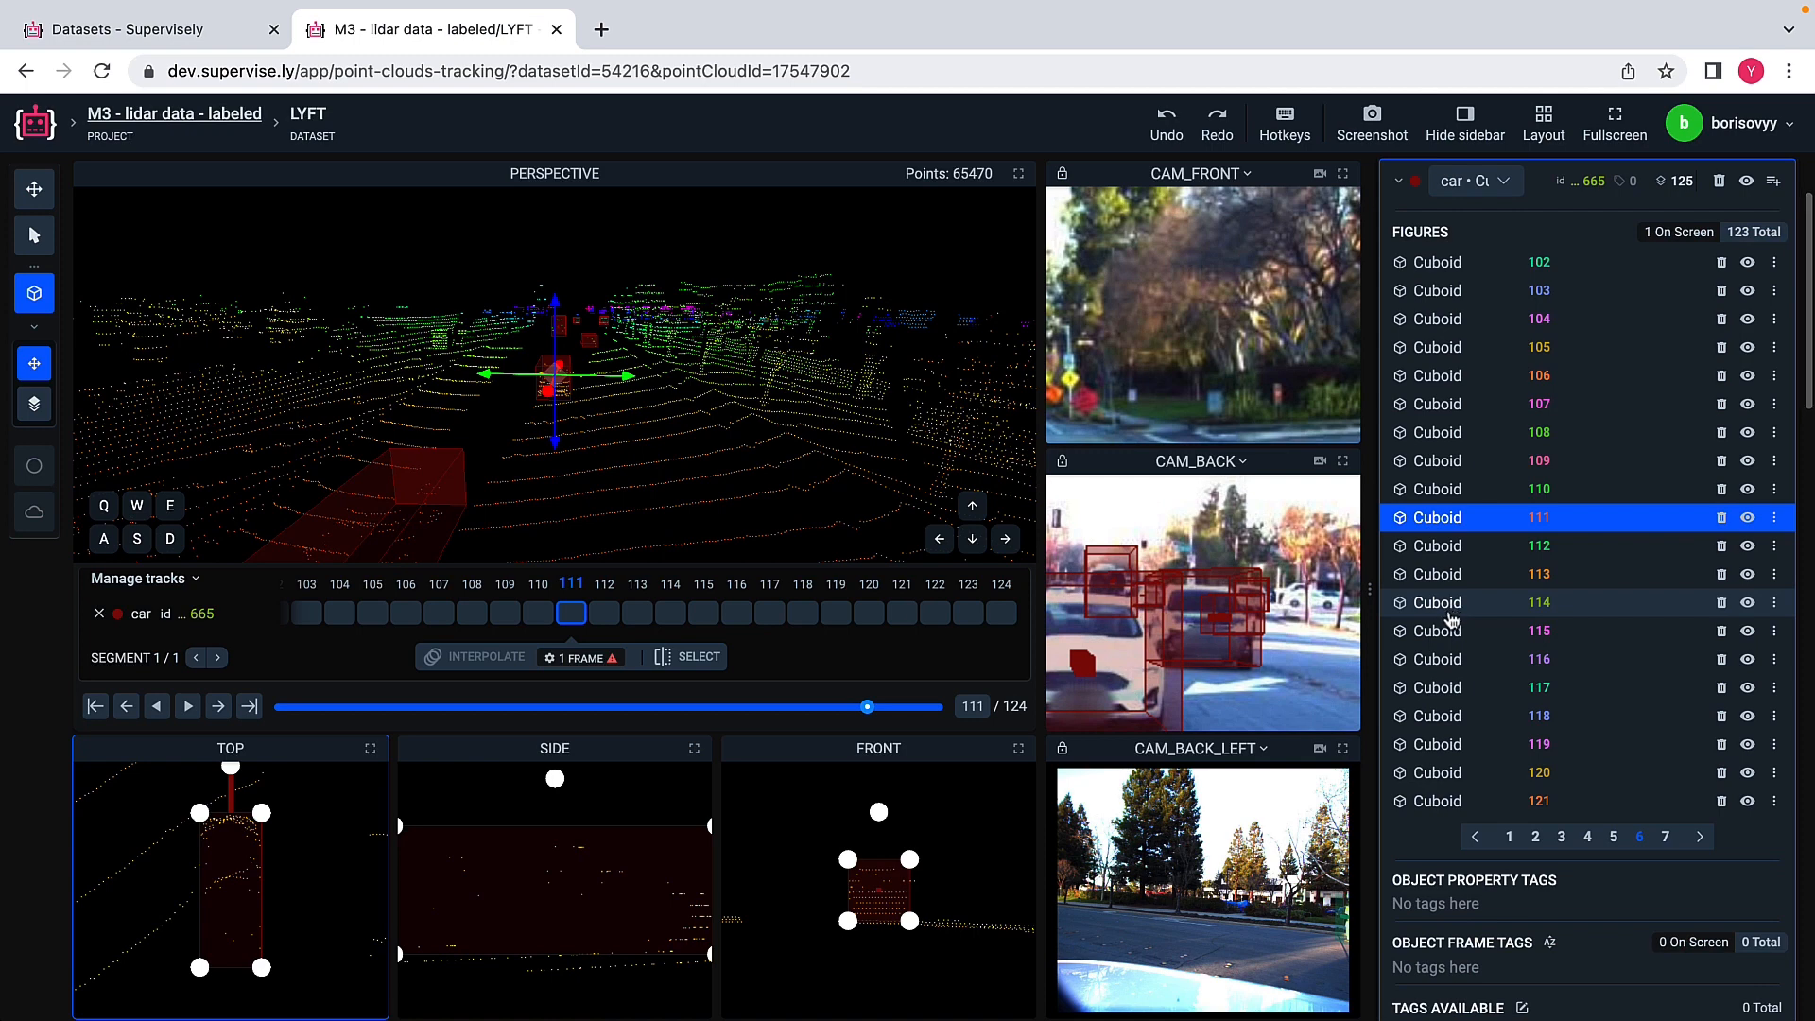
pyautogui.click(1449, 548)
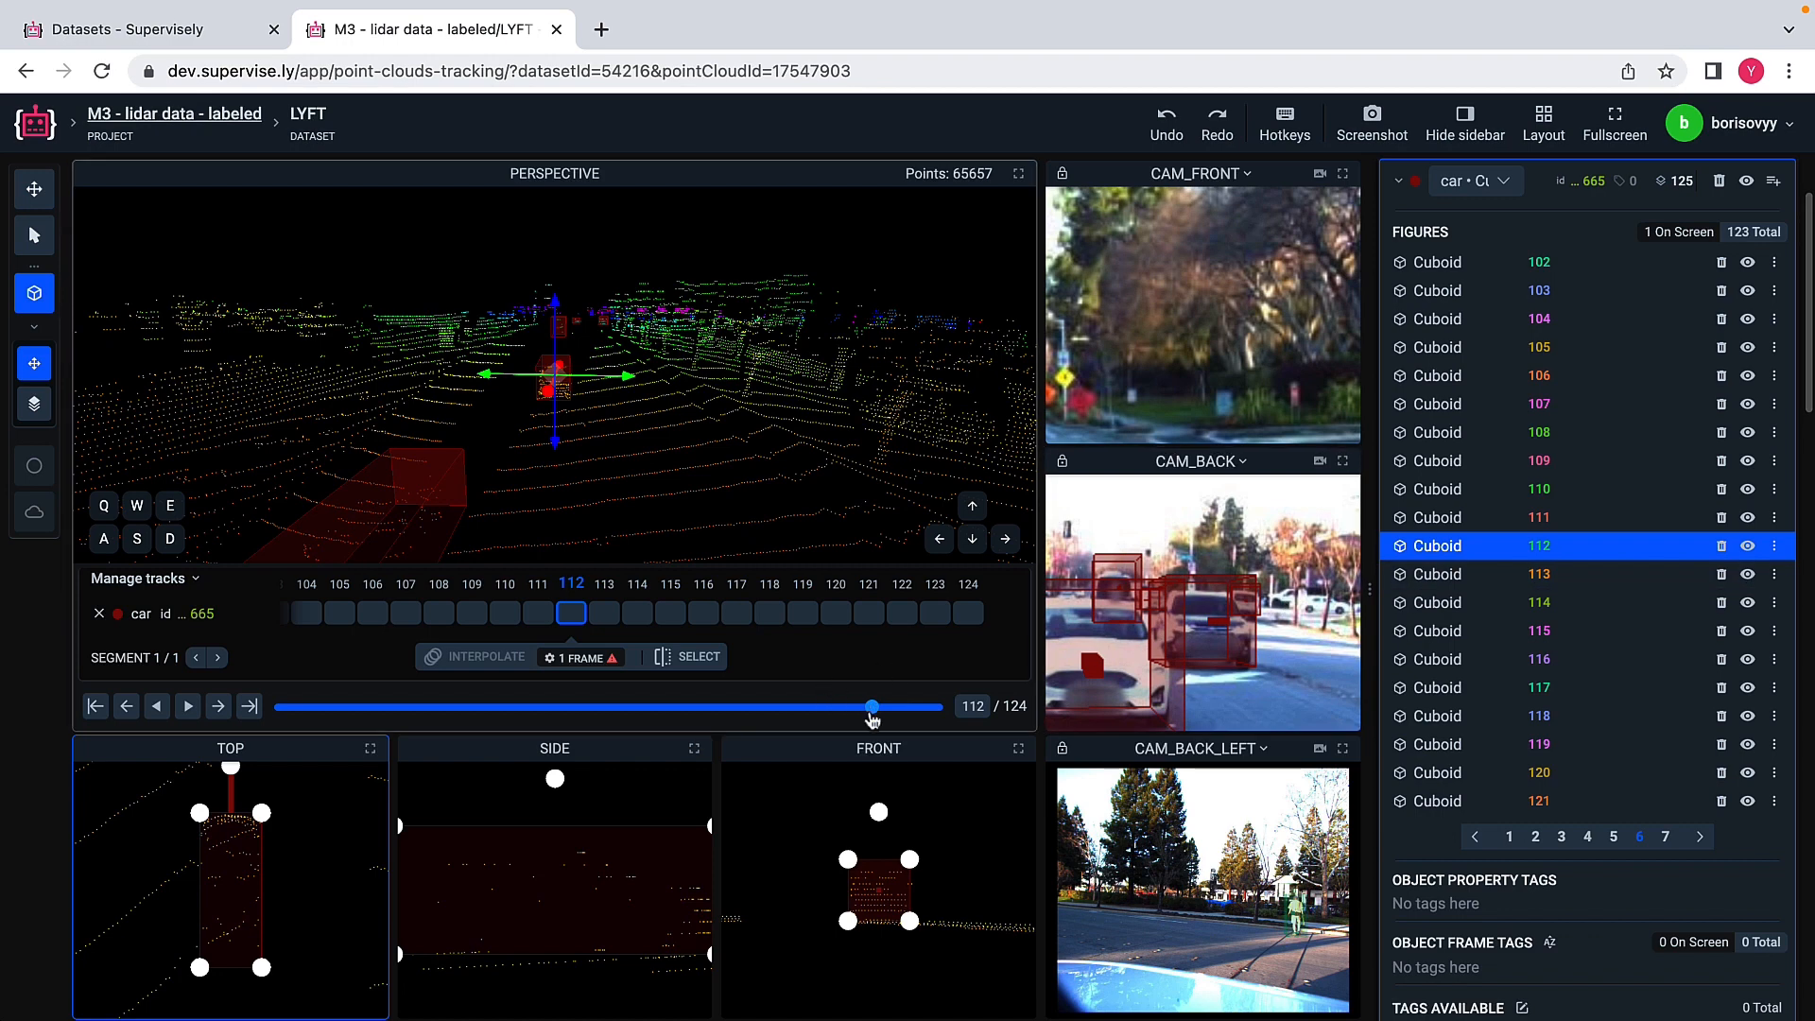
pyautogui.click(1449, 576)
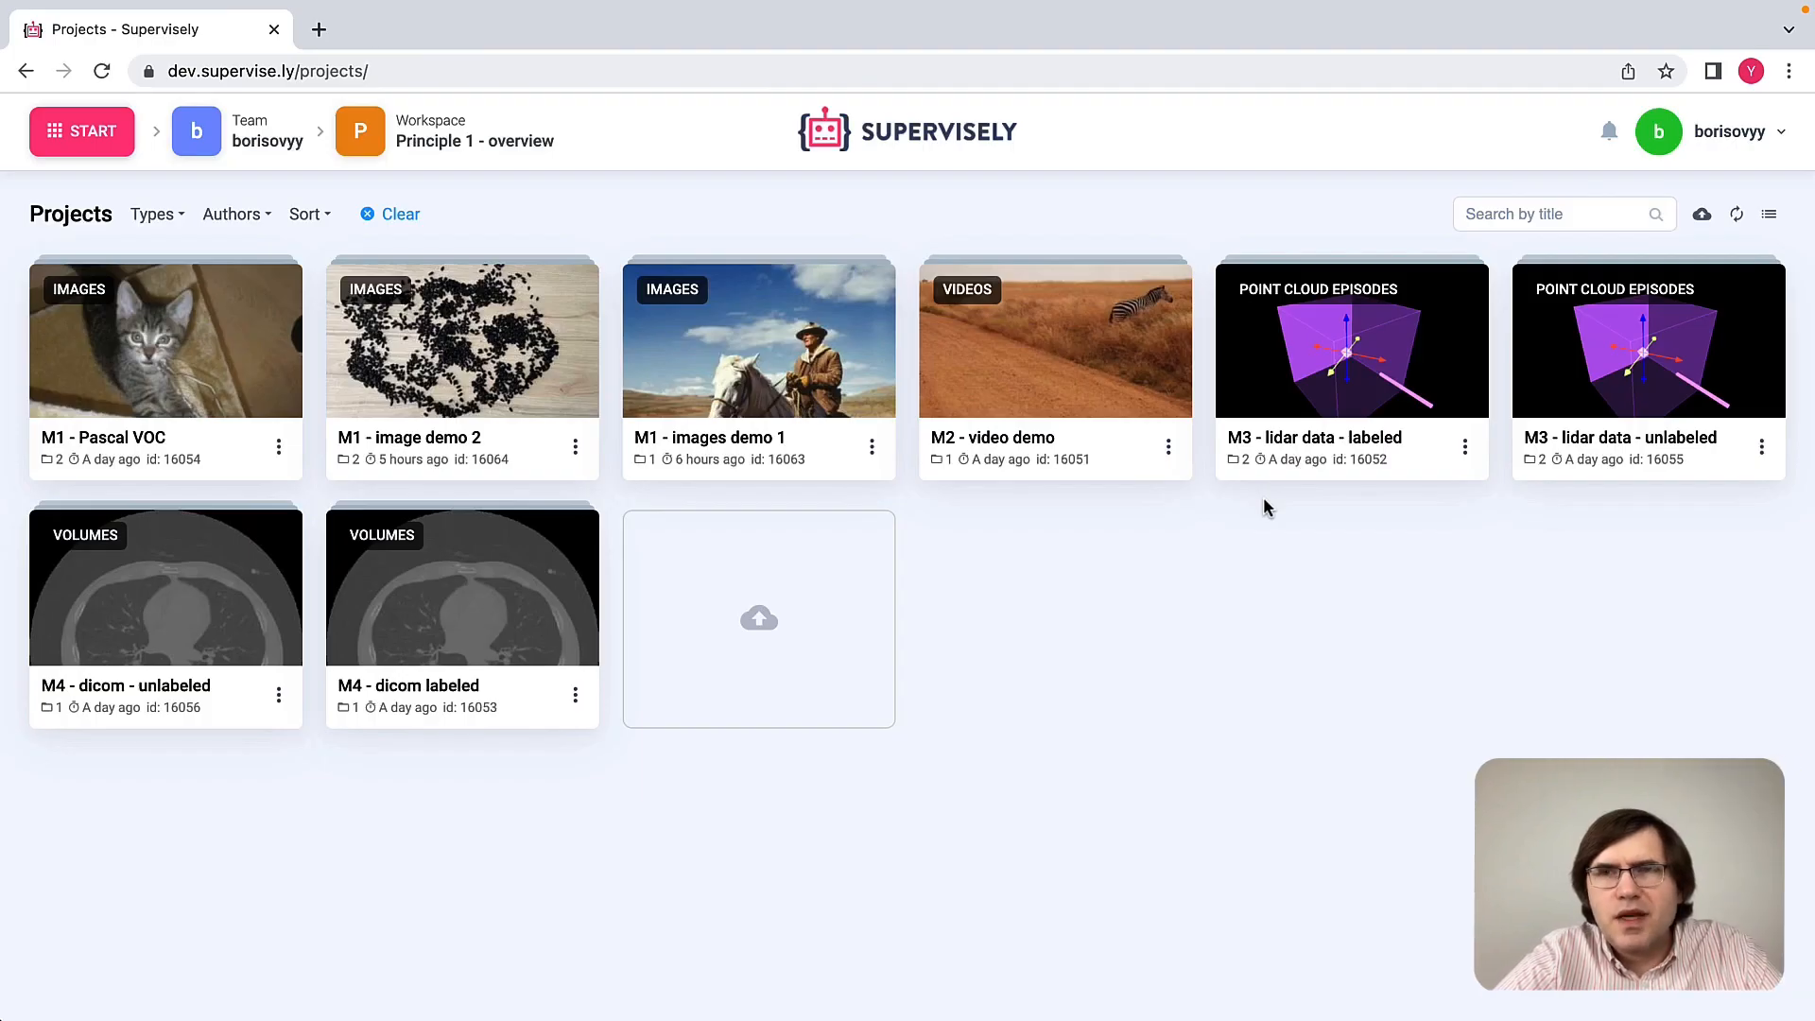
# Step: Open the M3 - lidar data - unlabeled project and review the name and shape of its available class
pyautogui.click(1609, 363)
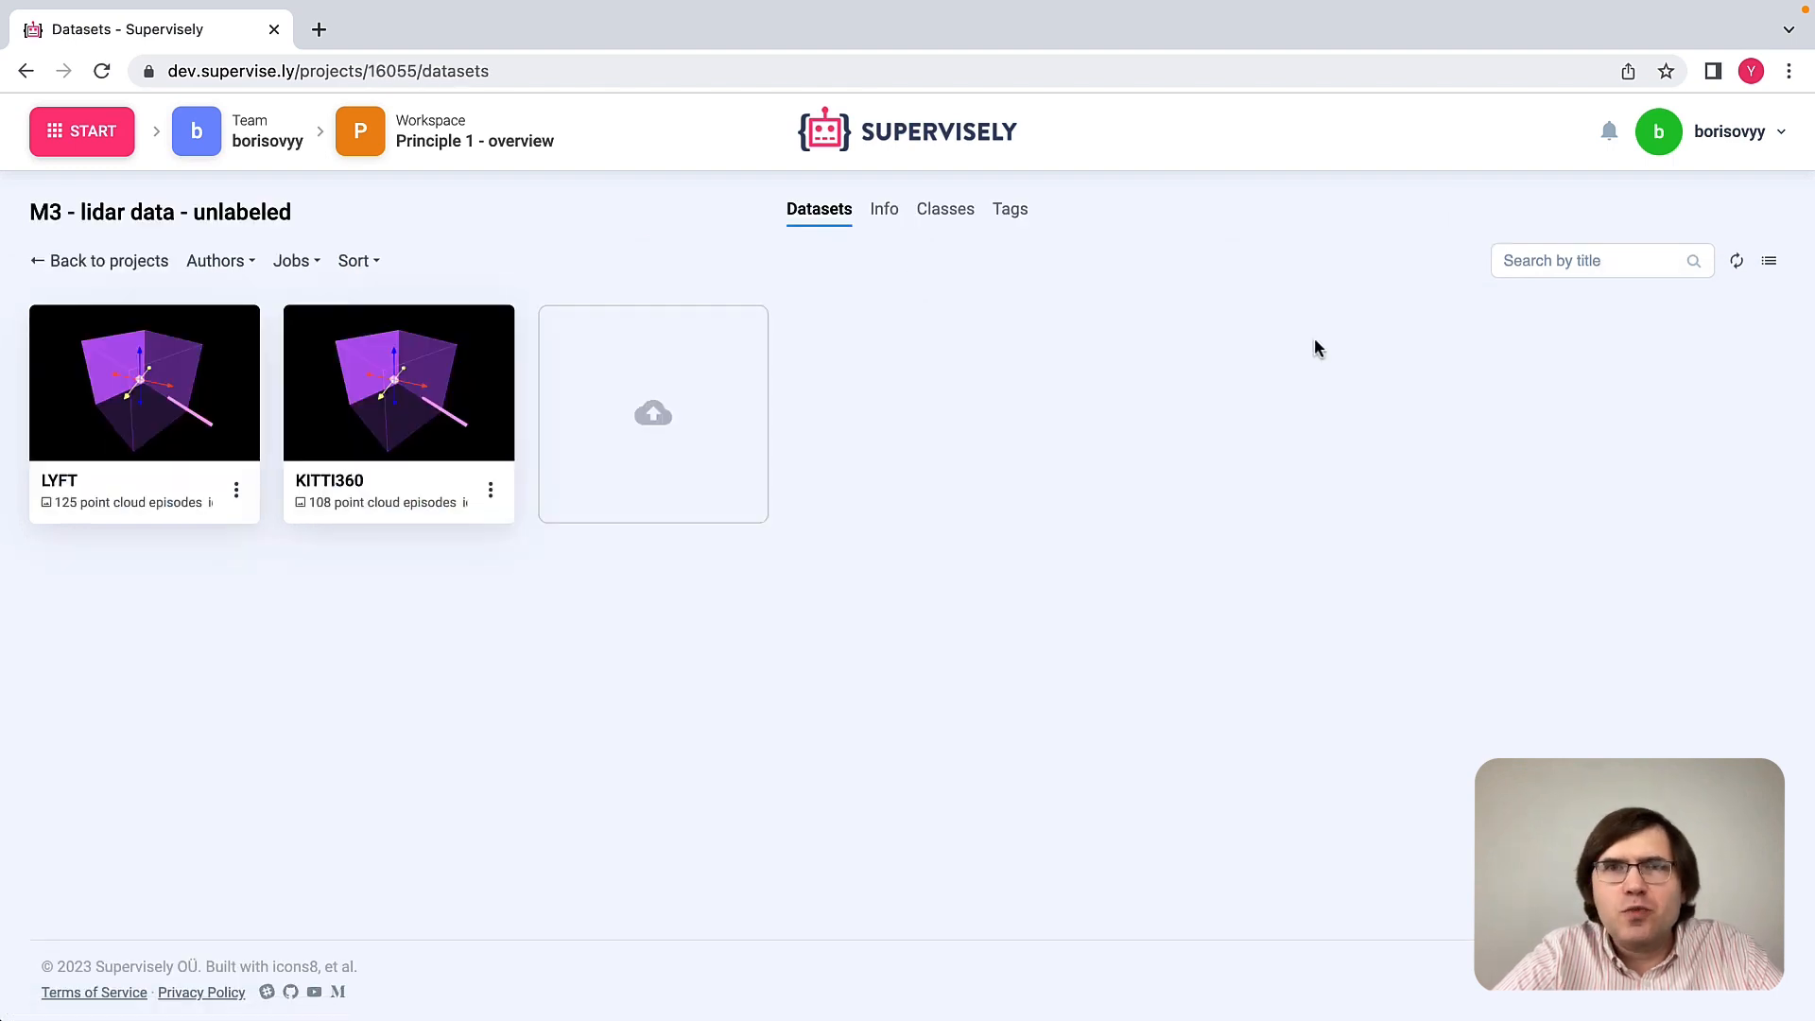
pyautogui.click(952, 218)
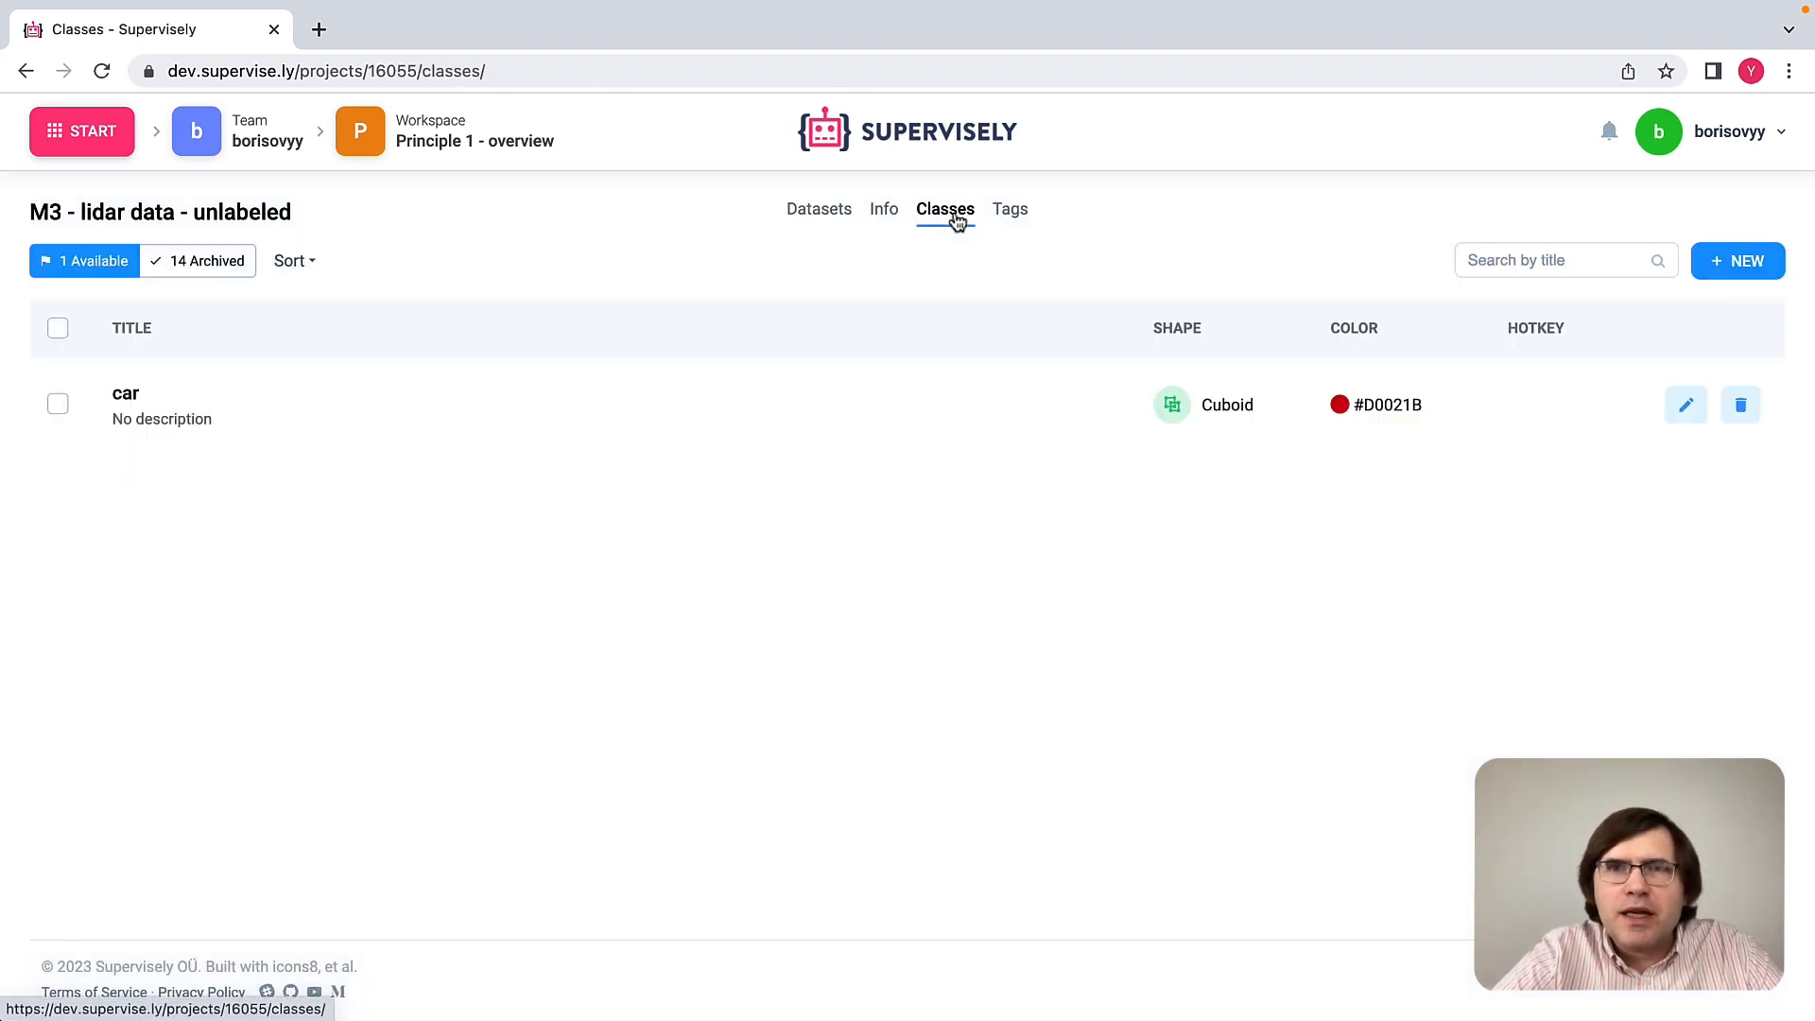
pyautogui.doubleClick(128, 395)
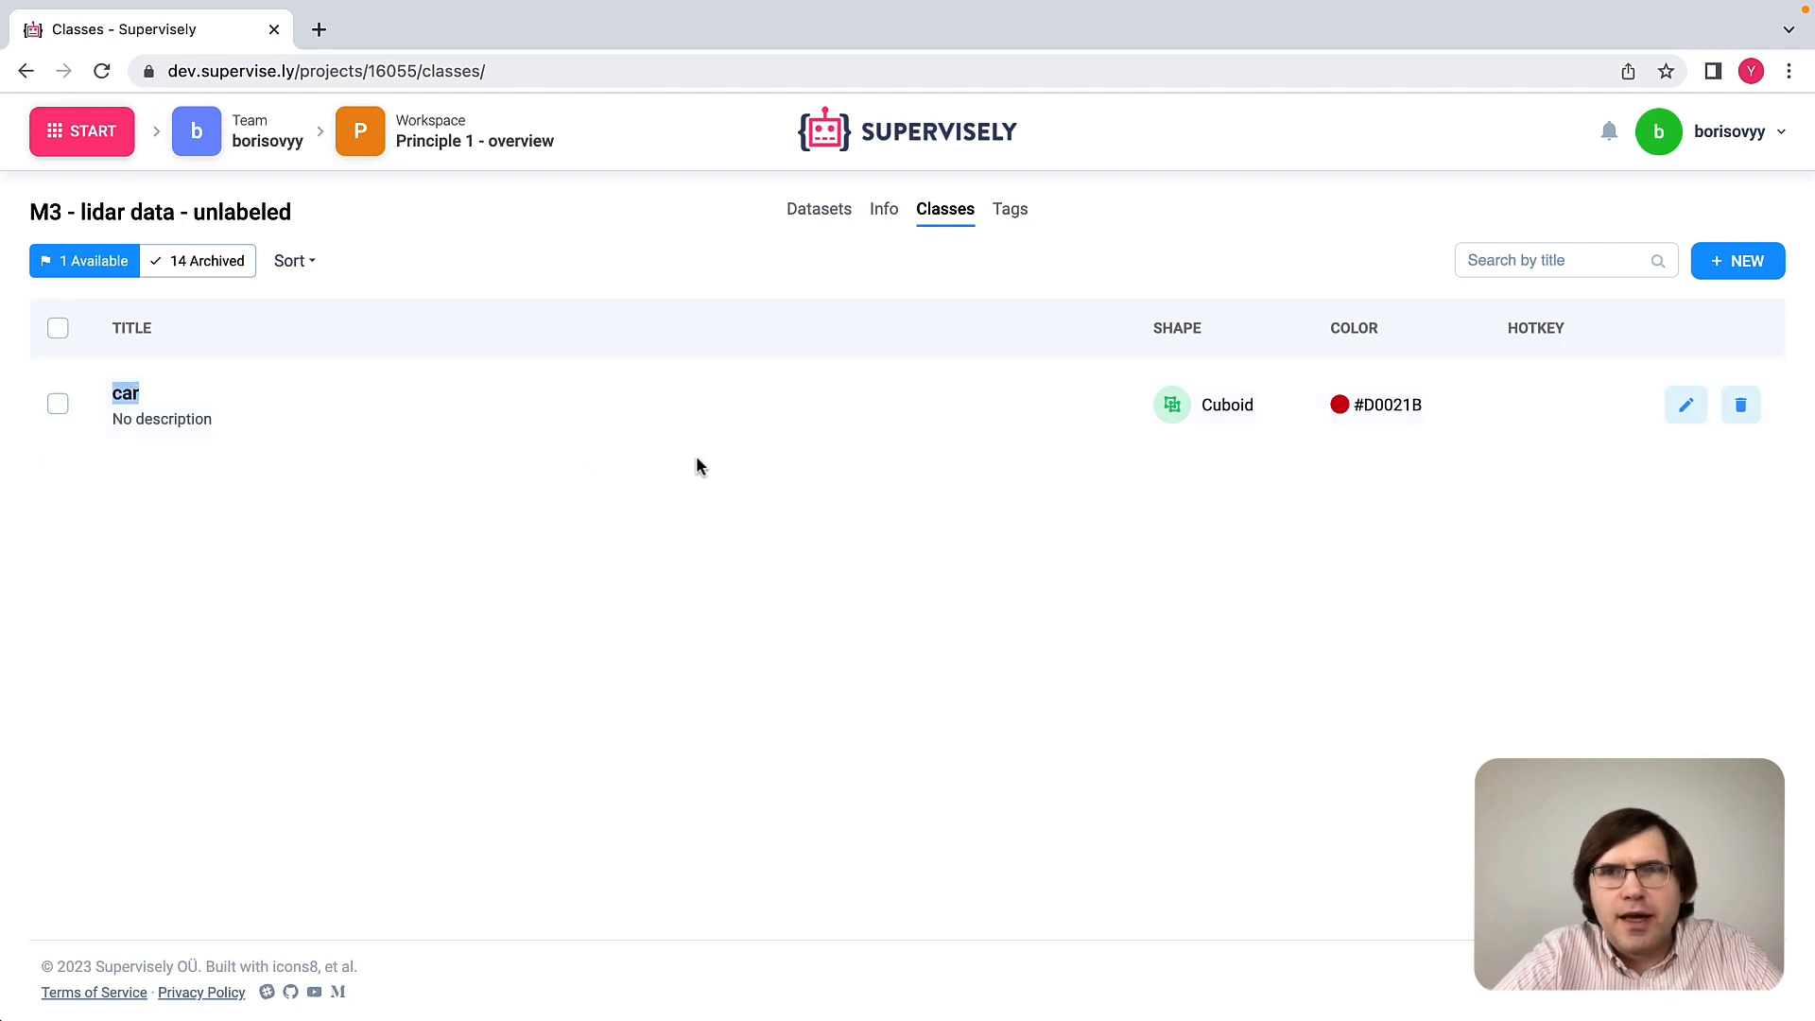
pyautogui.doubleClick(1228, 406)
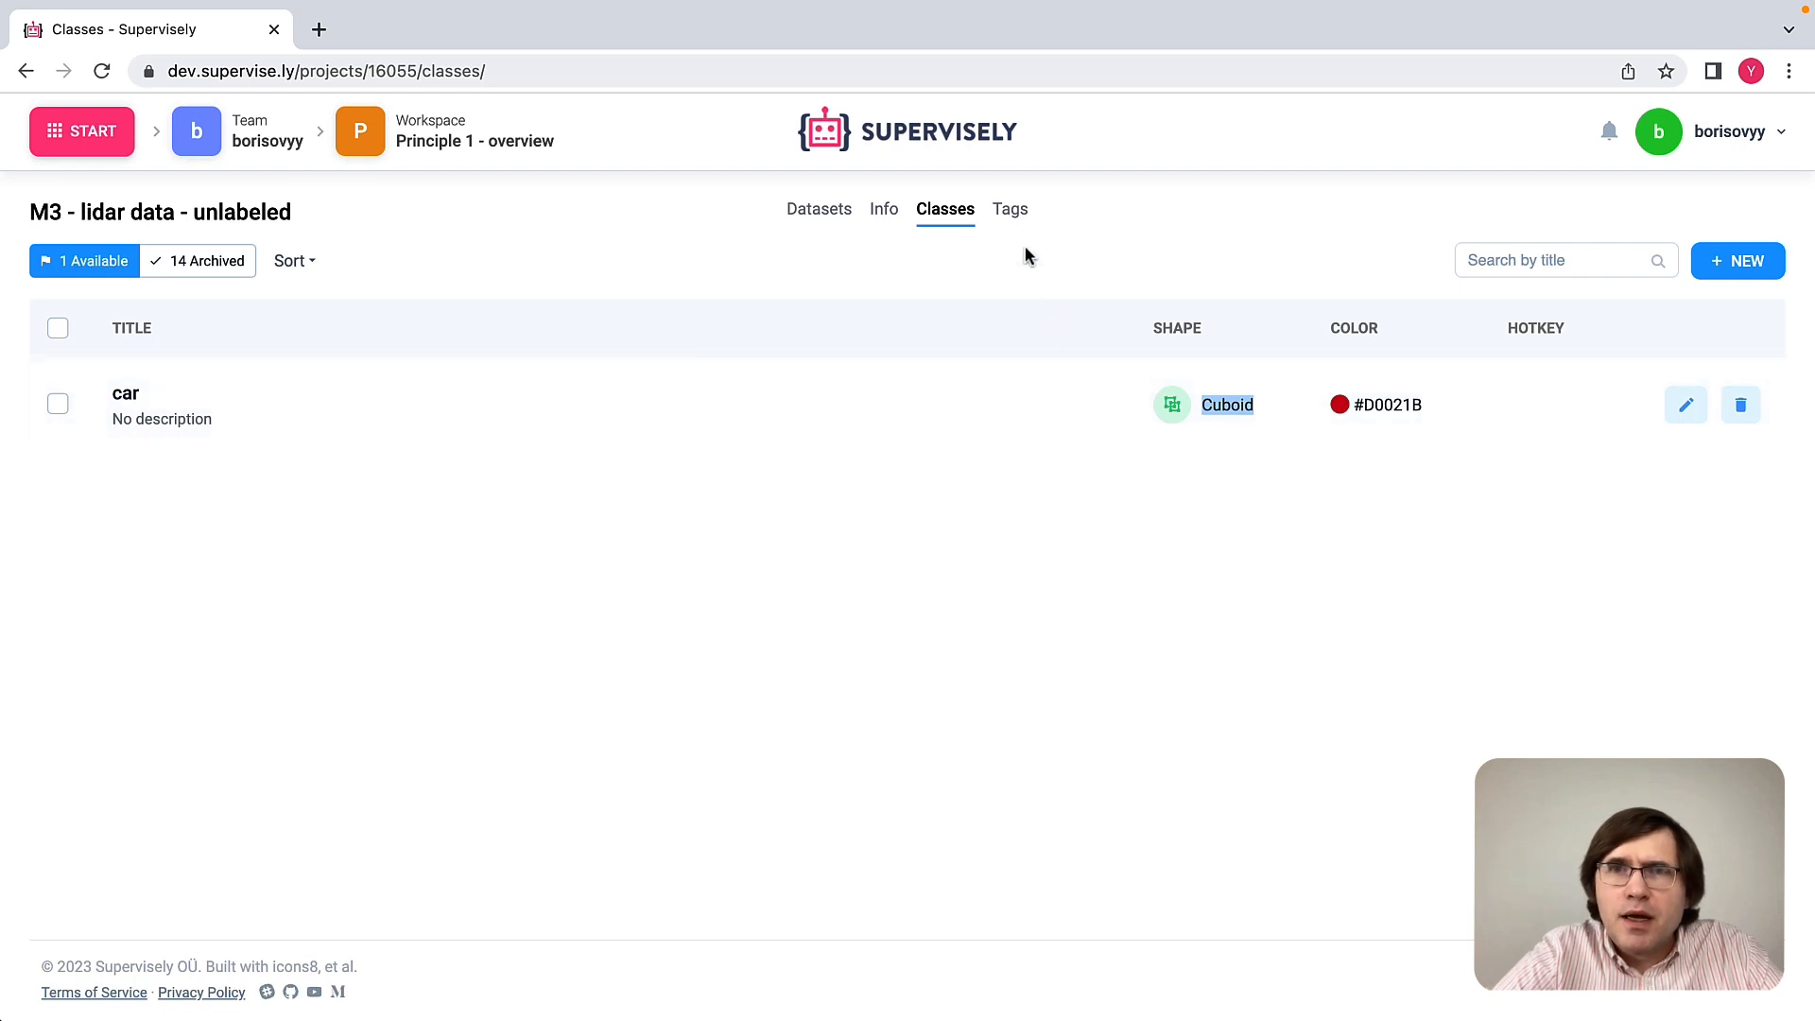
# Step: Review the project's available tag and which items it applies to
pyautogui.click(1013, 214)
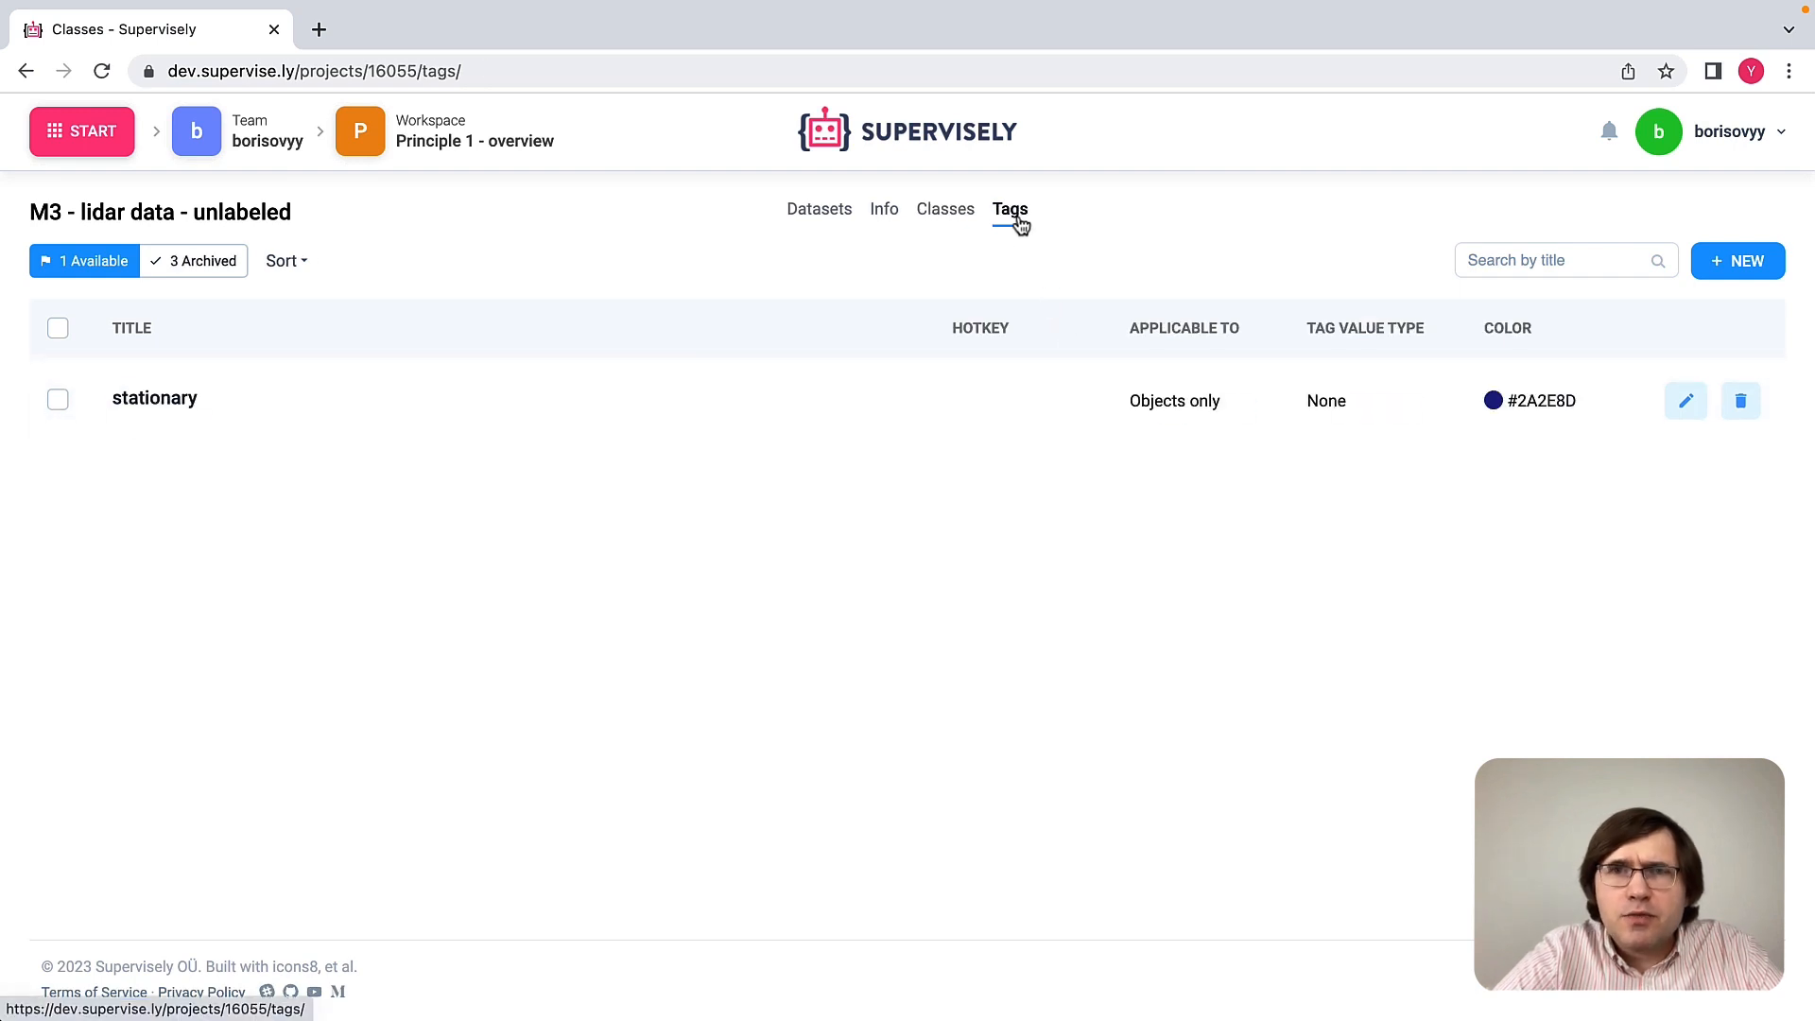
pyautogui.doubleClick(178, 399)
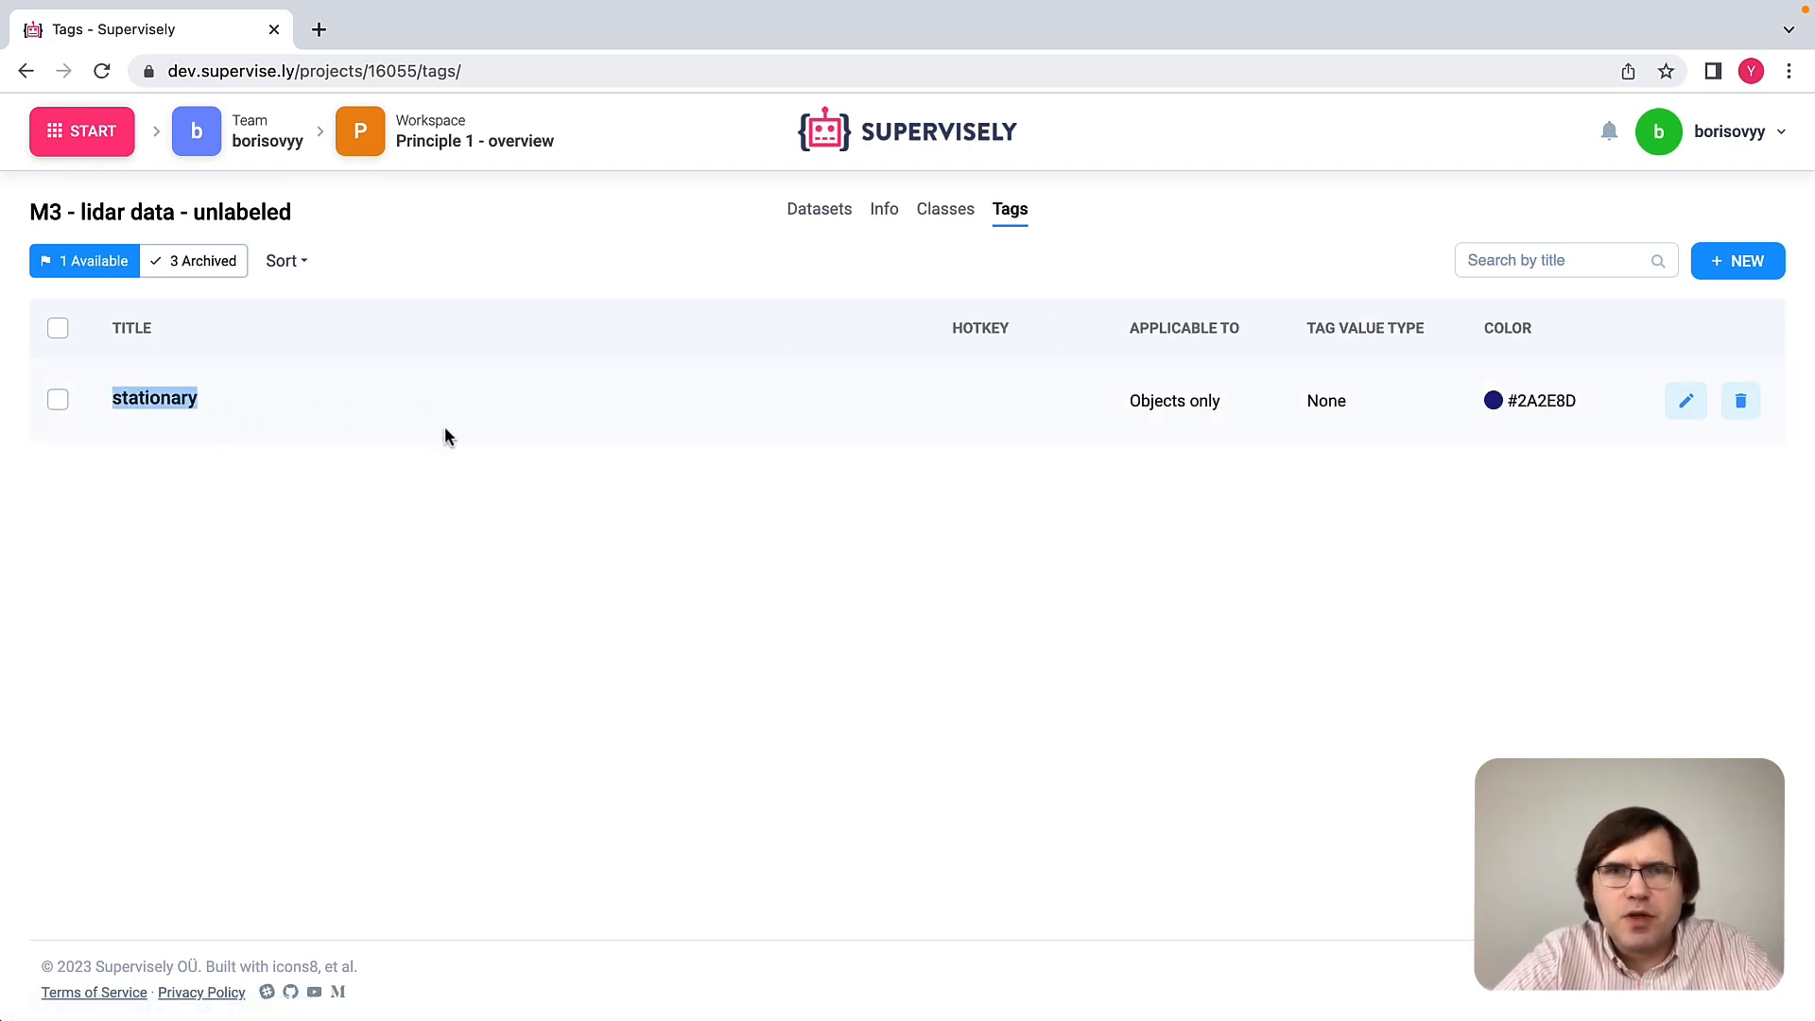
pyautogui.click(340, 415)
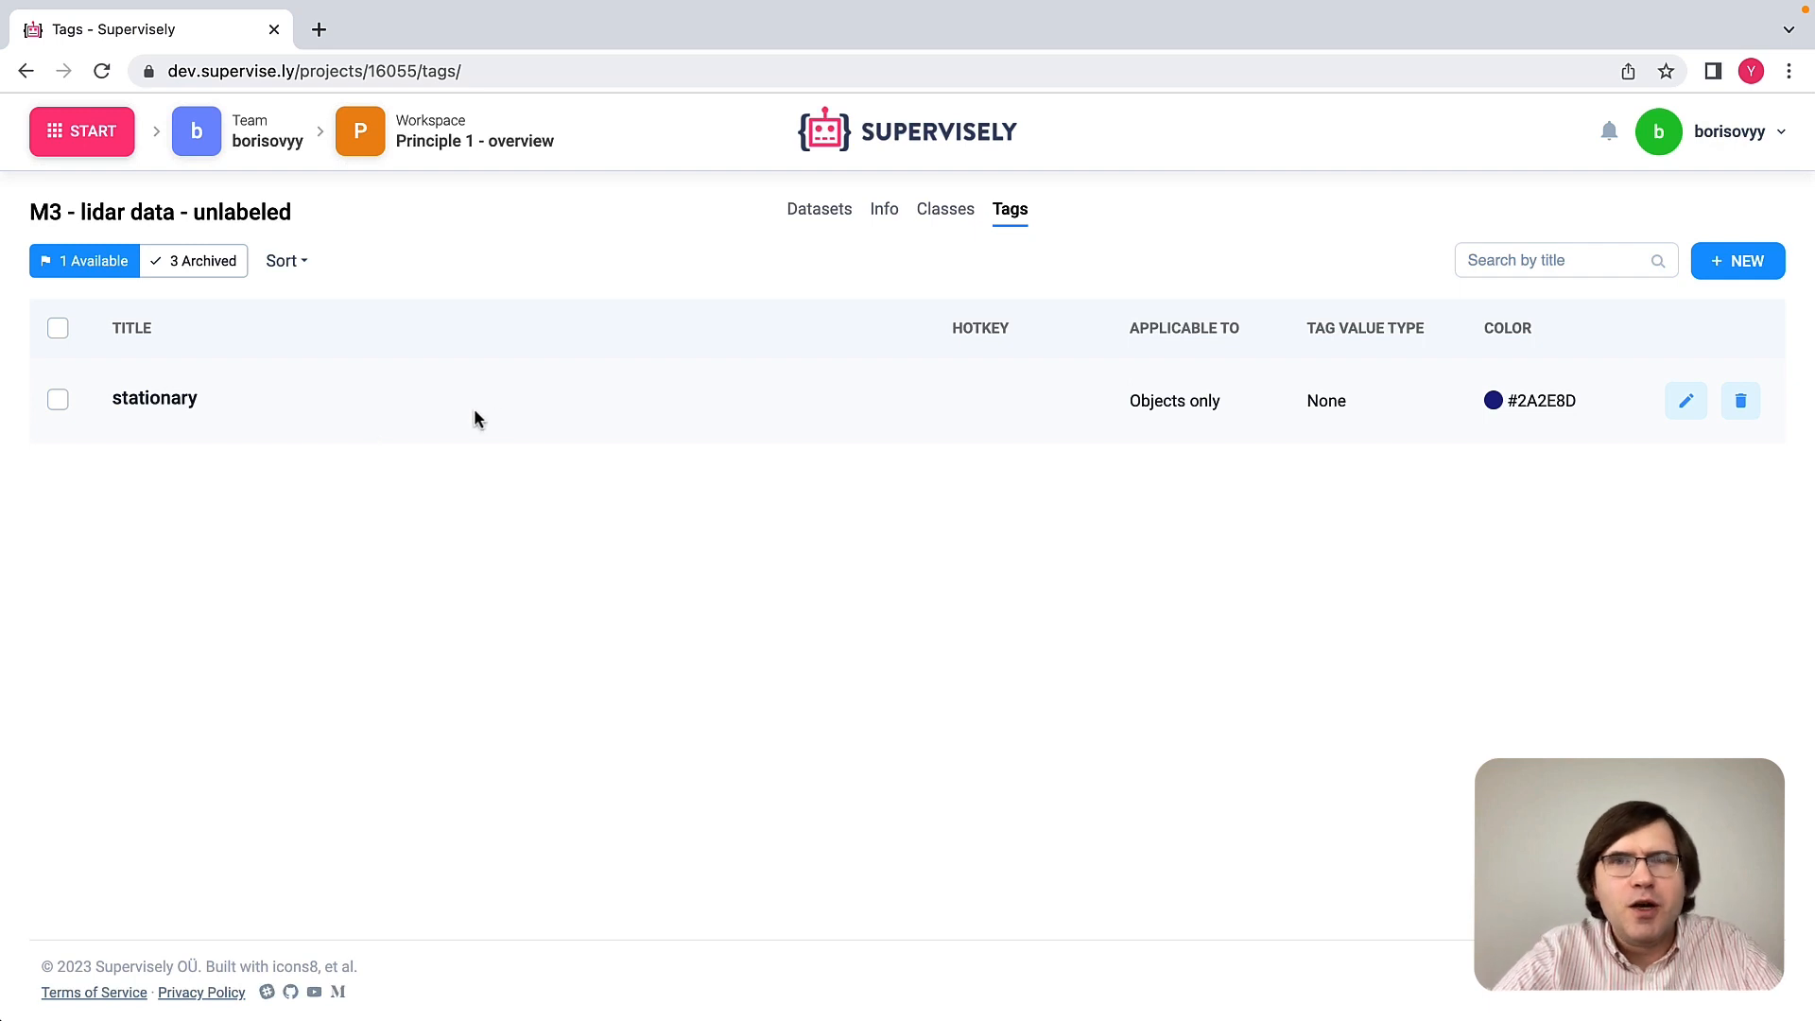
# Step: Open the KITTI360 dataset for labeling and align the perspective view with the CAM_FRONT_LEFT camera, looking over the road ahead
pyautogui.click(819, 210)
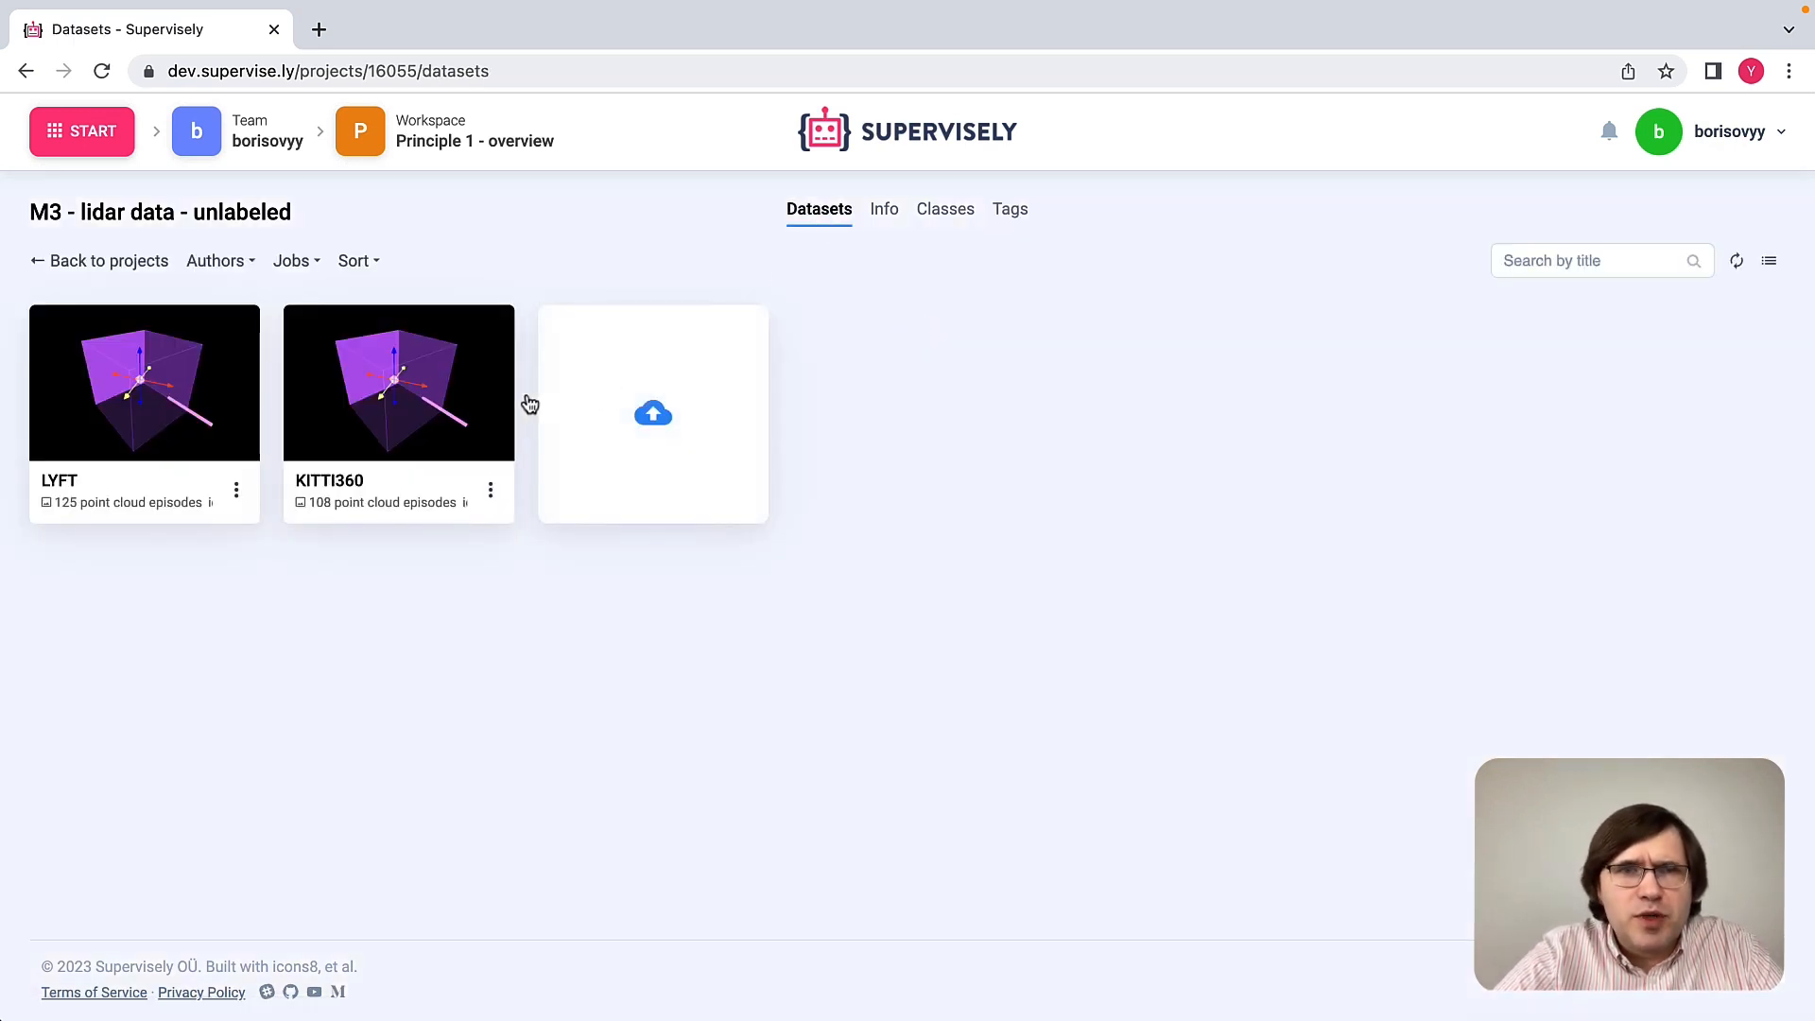
pyautogui.click(440, 390)
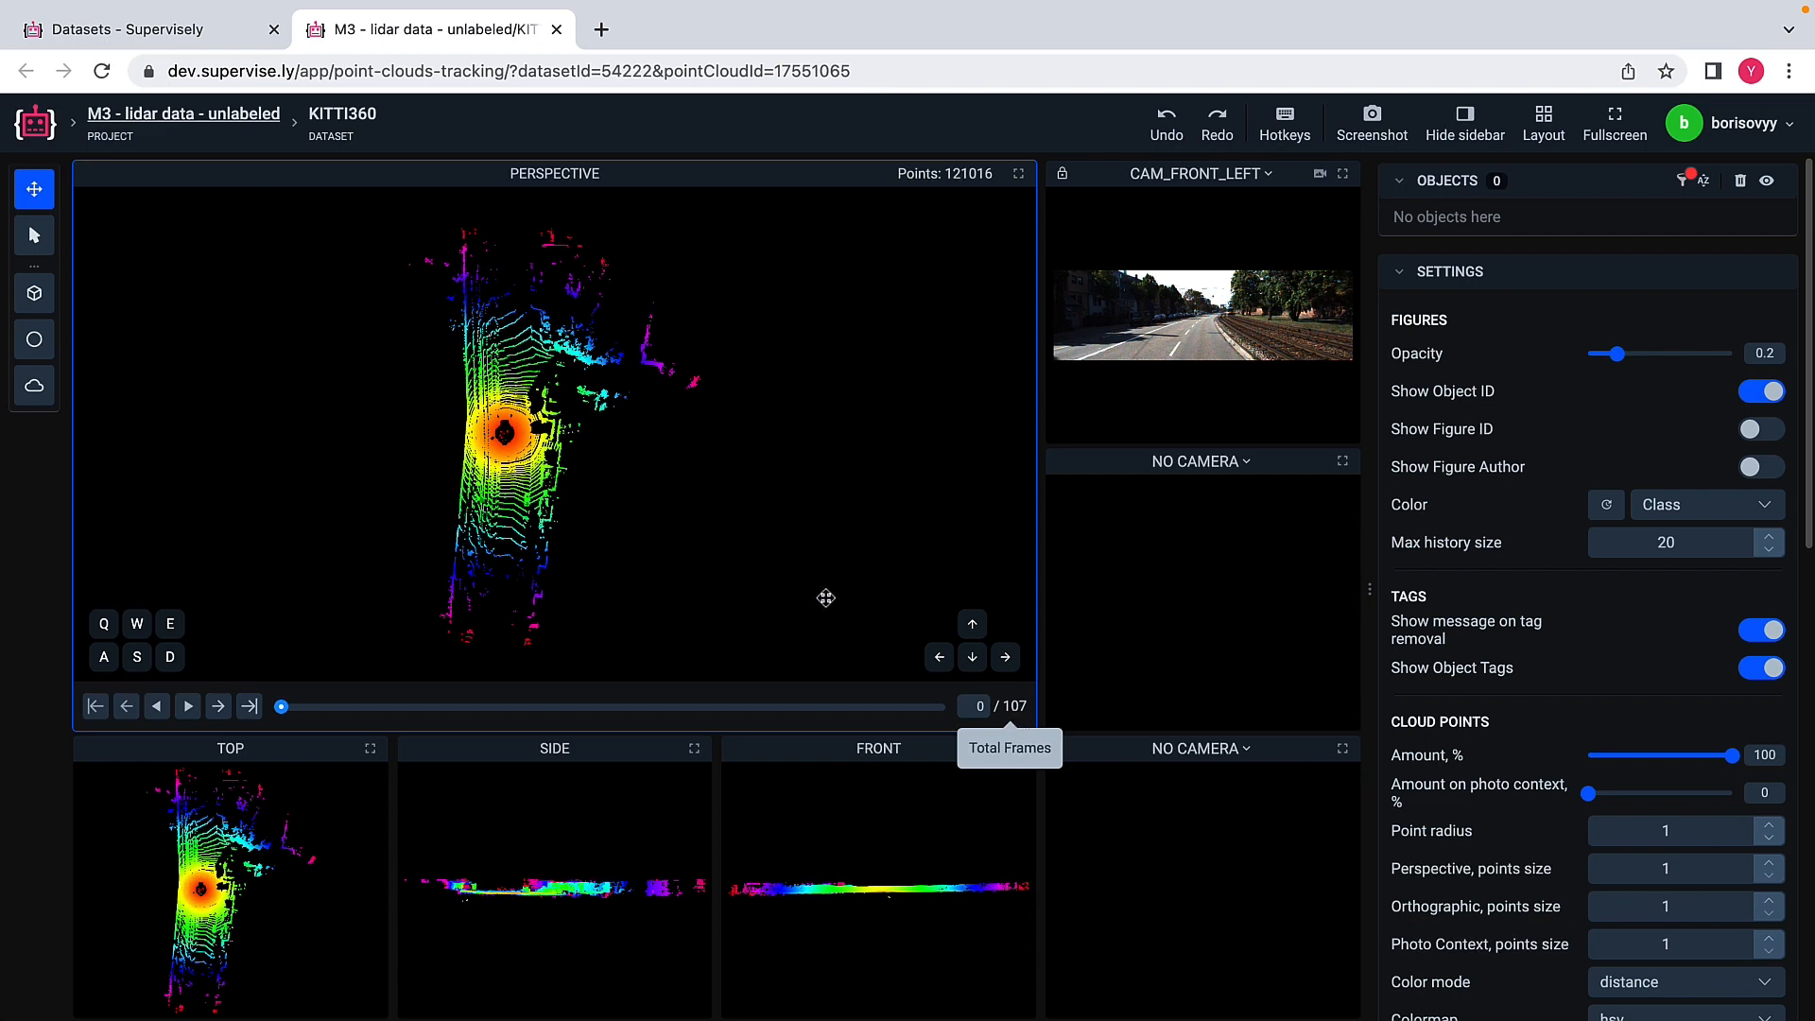
pyautogui.click(1319, 174)
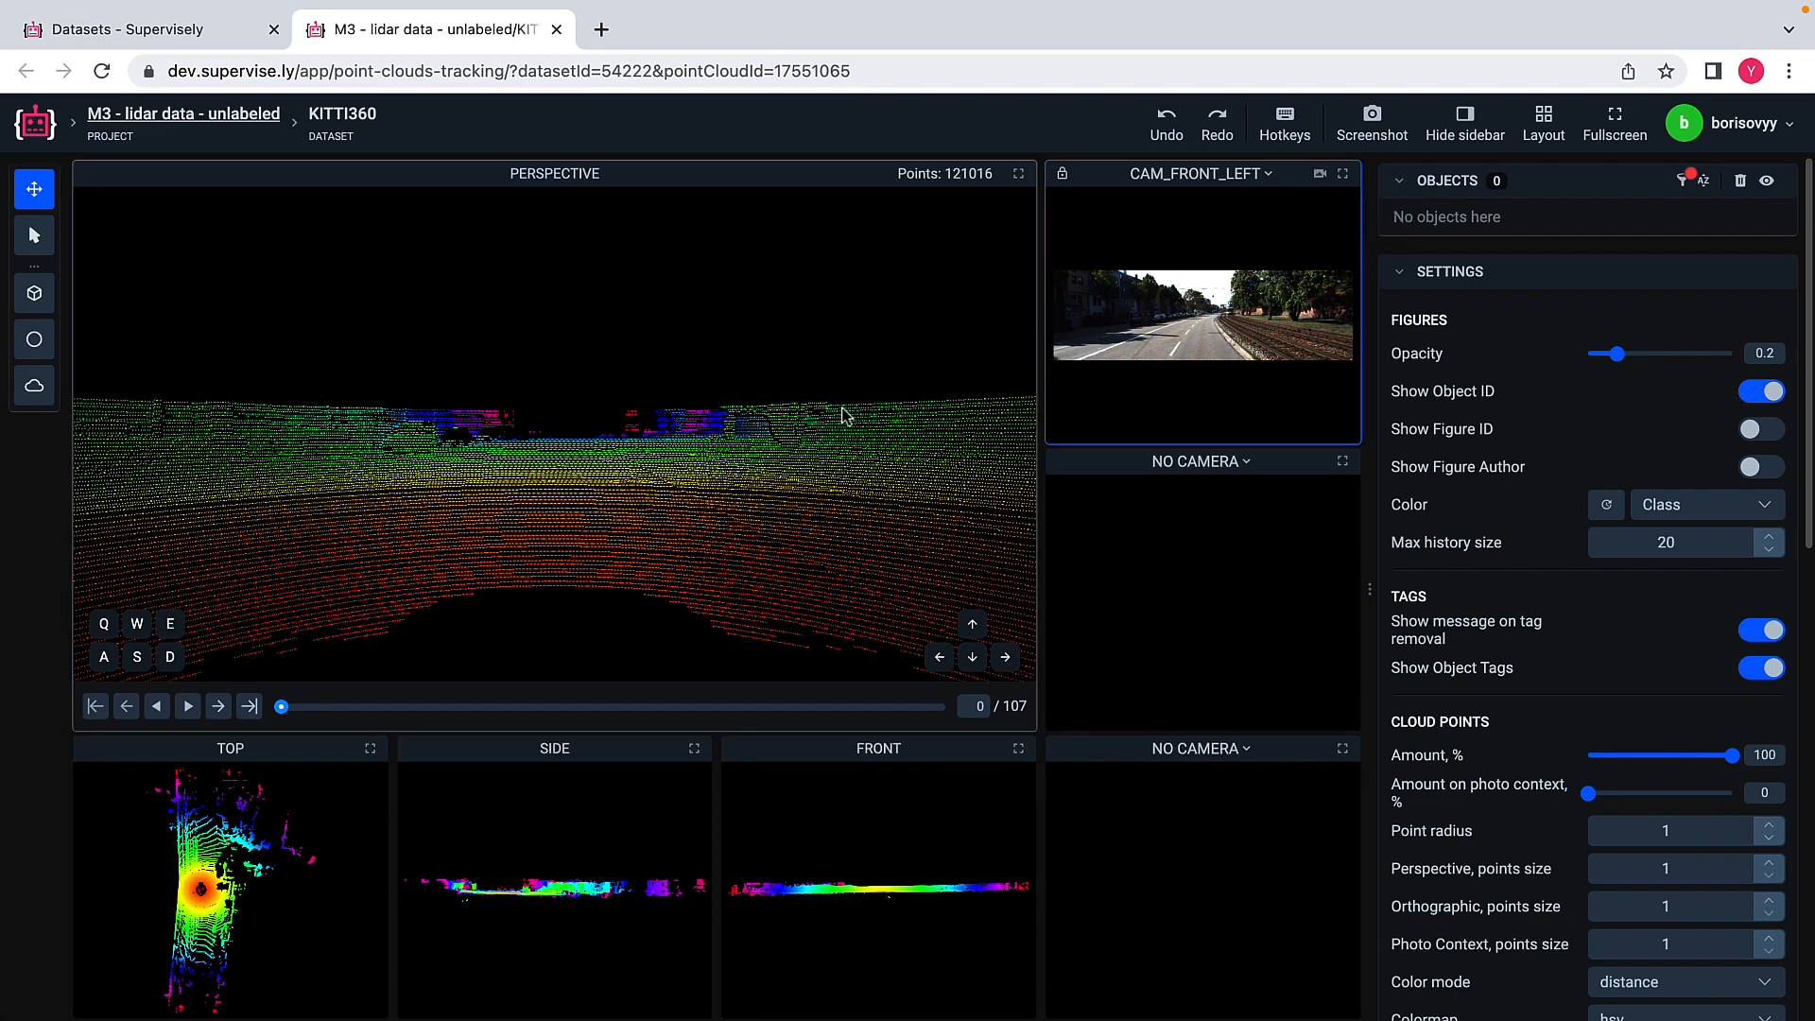
pyautogui.scroll(3, 843, 416)
pyautogui.scroll(2, 735, 465)
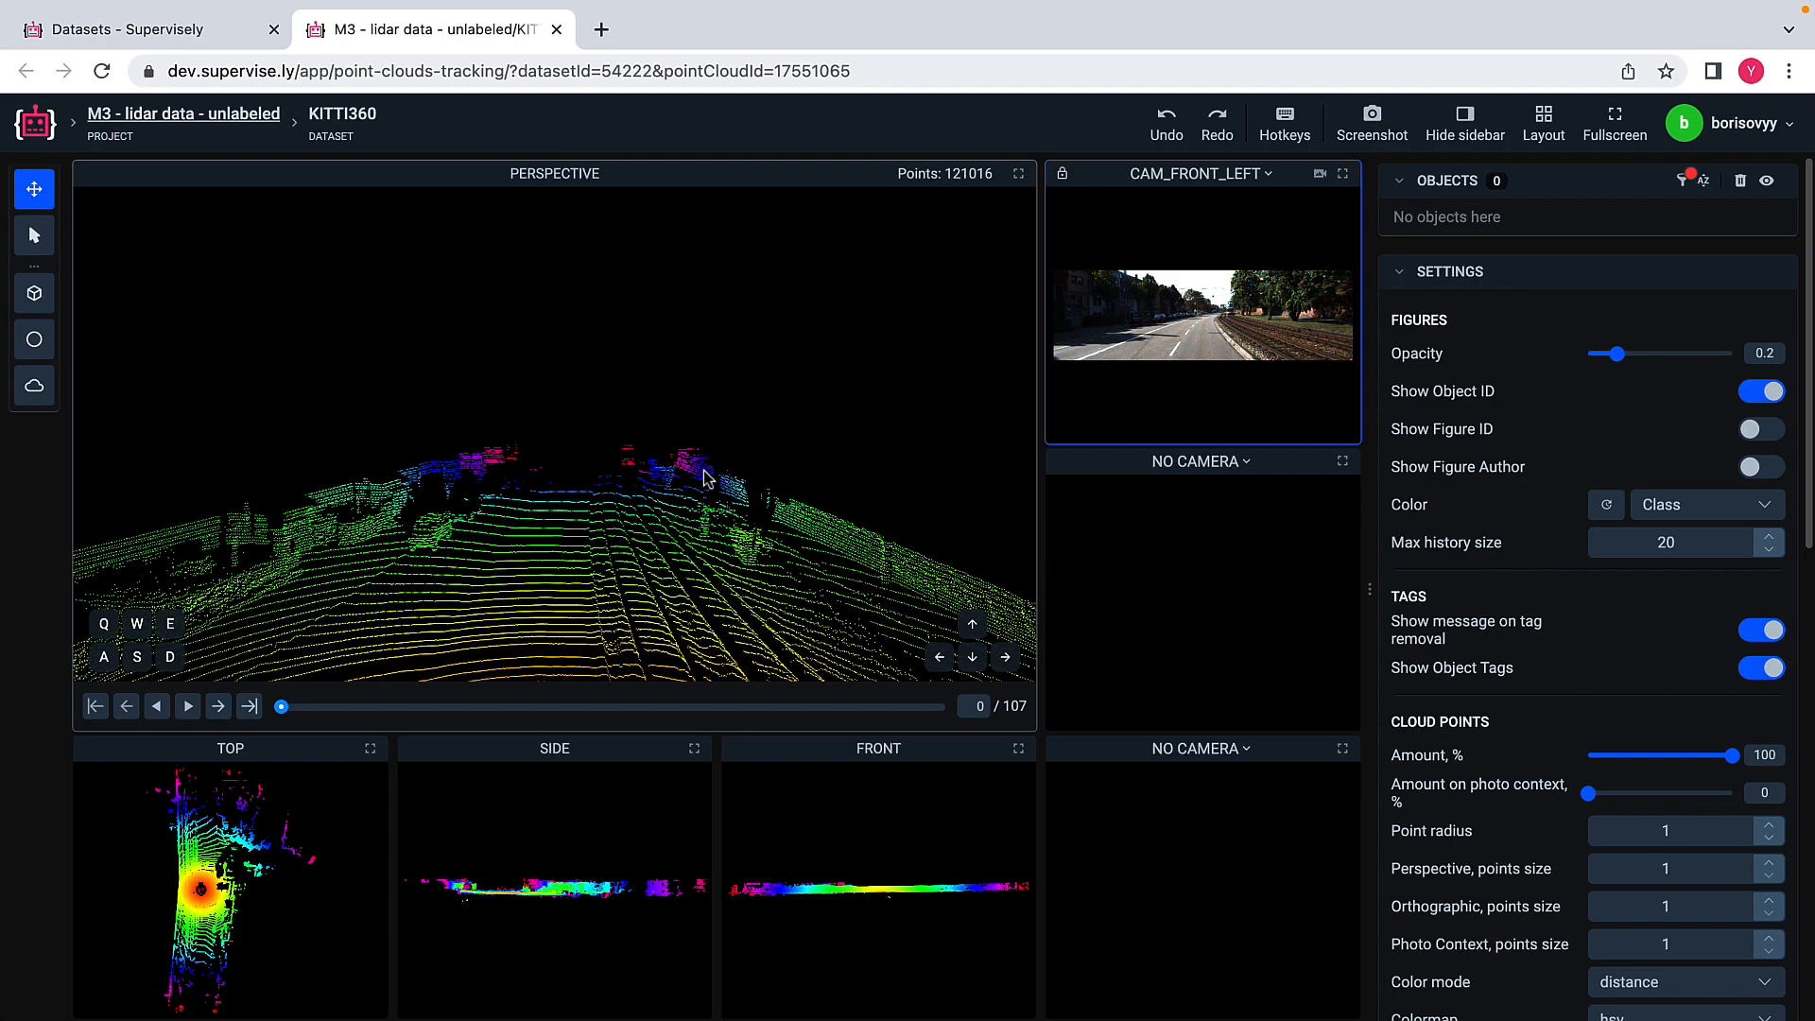
pyautogui.scroll(2, 661, 501)
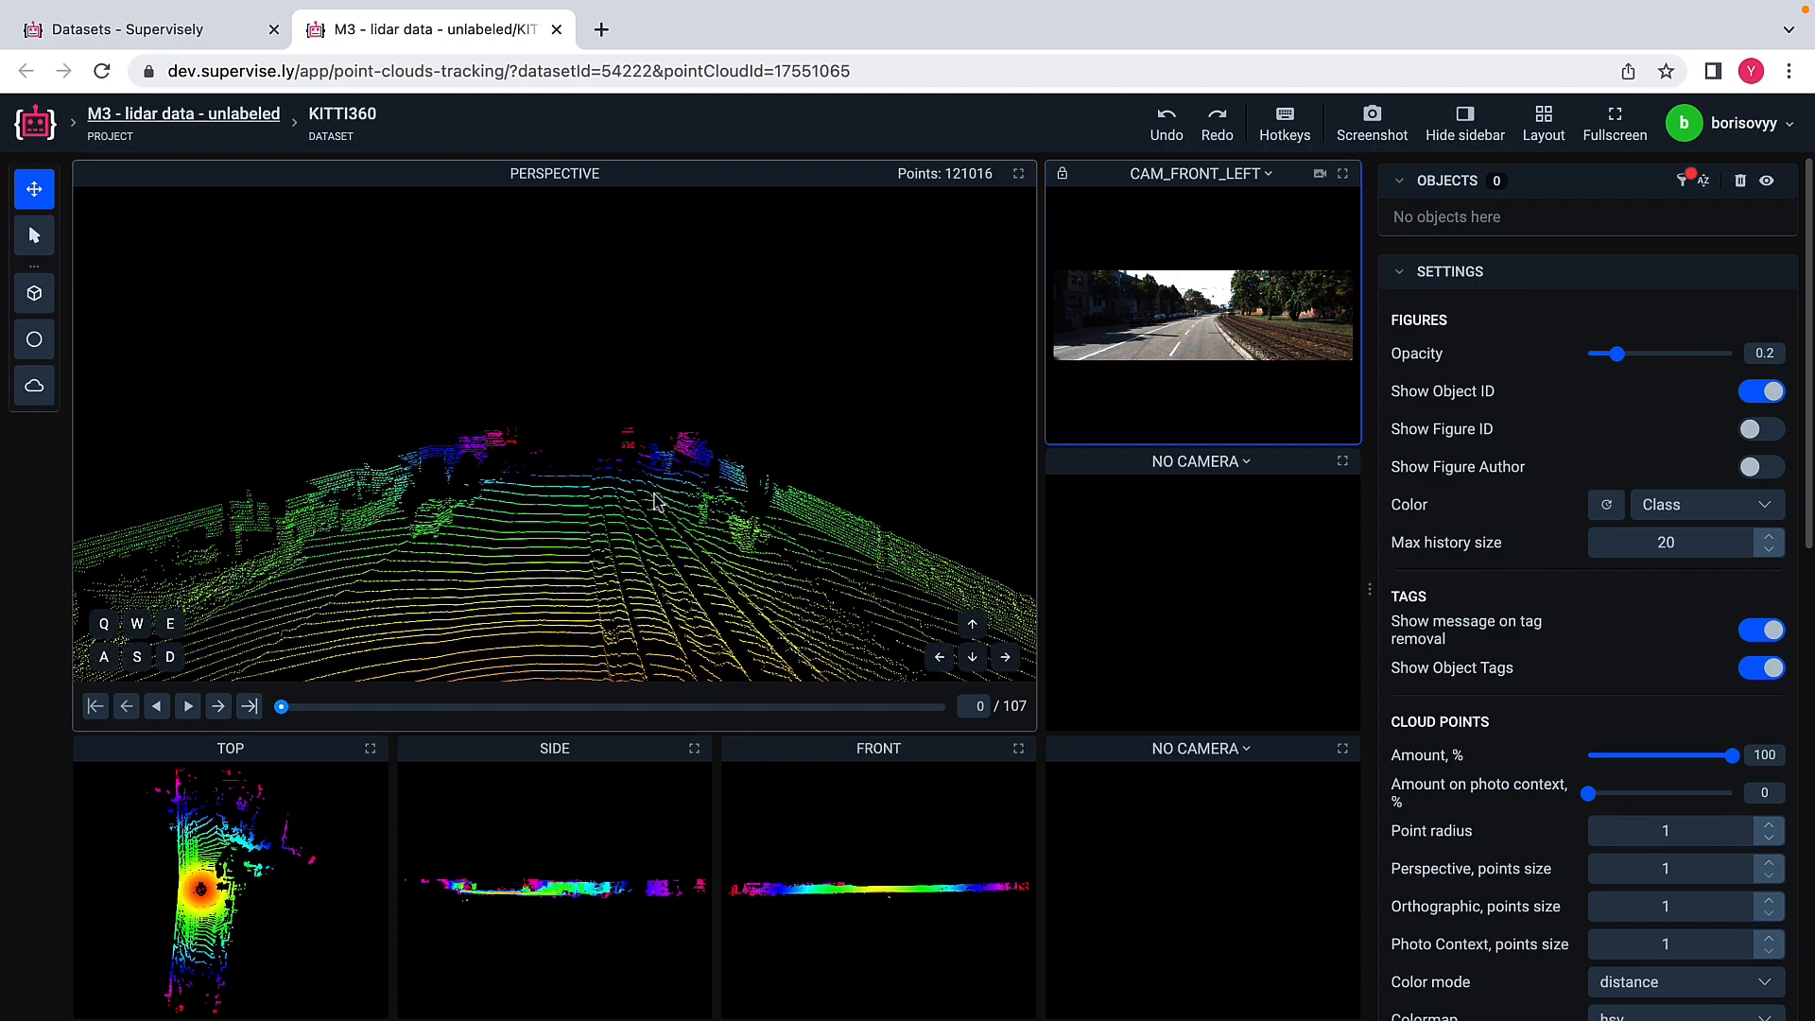
# Step: Play and step the point cloud sequence forward to frame 27
pyautogui.click(218, 713)
pyautogui.click(218, 713)
pyautogui.click(217, 713)
pyautogui.click(217, 713)
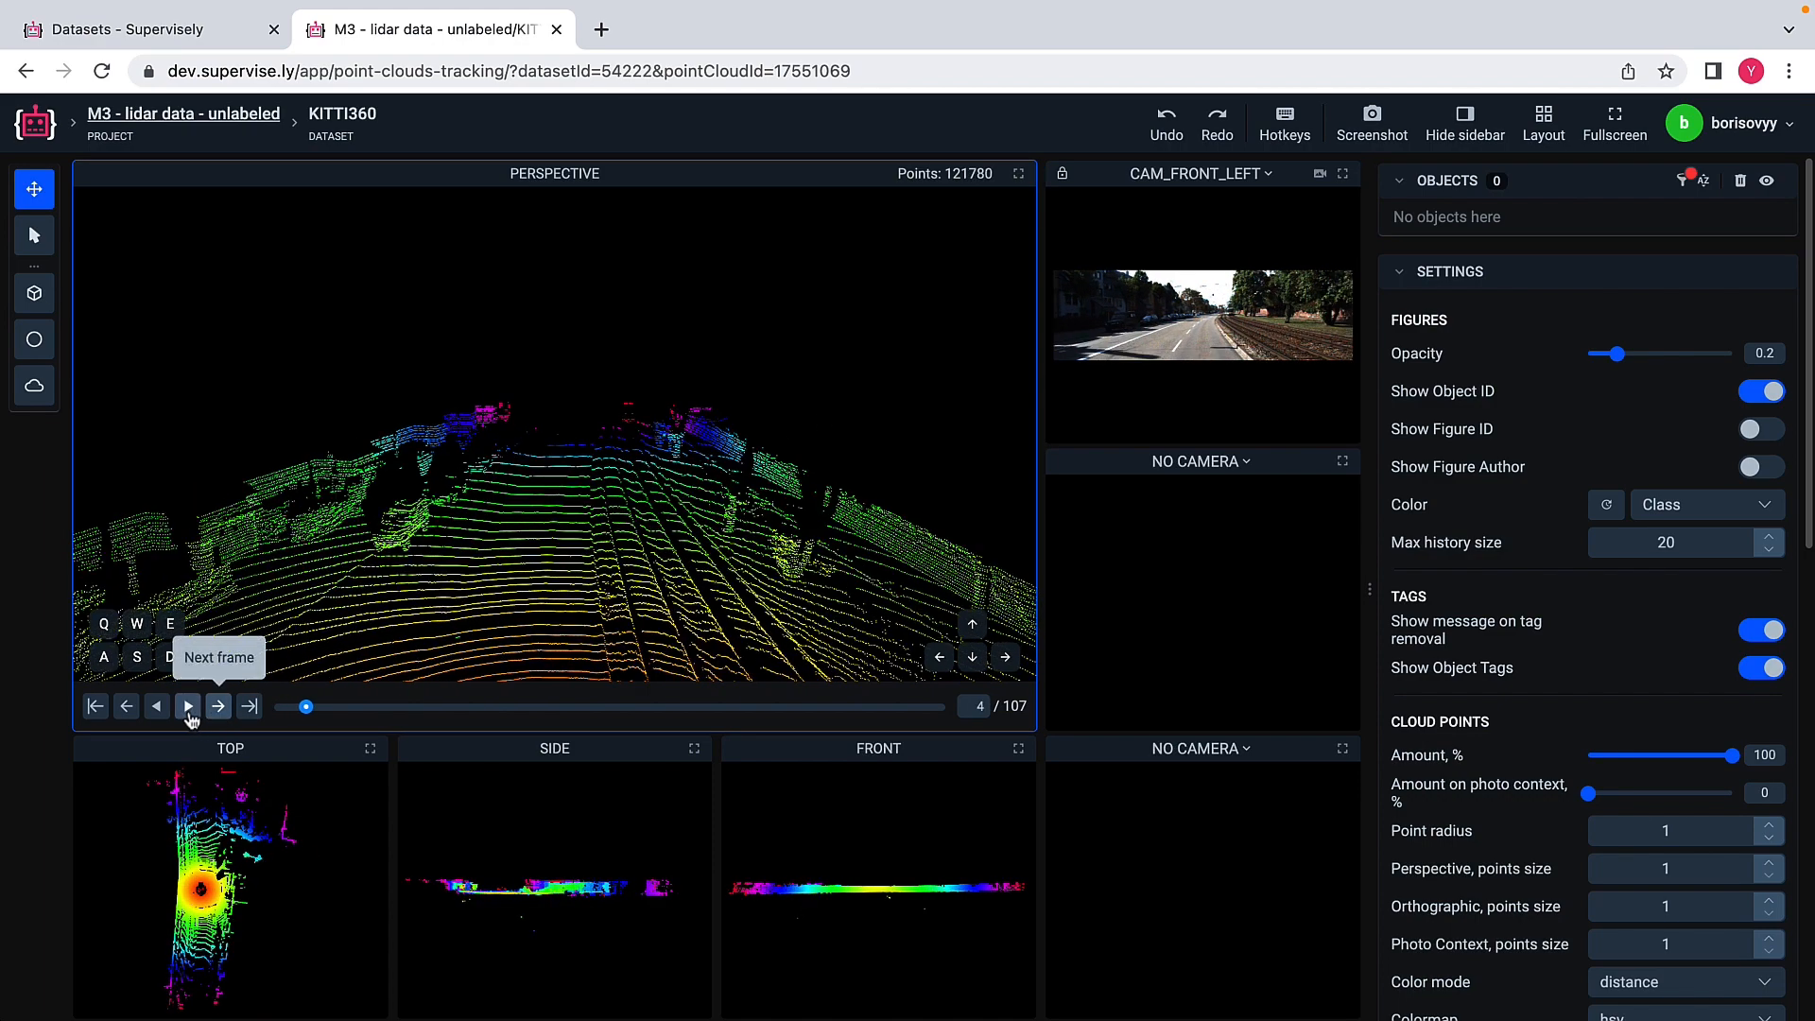
pyautogui.click(189, 709)
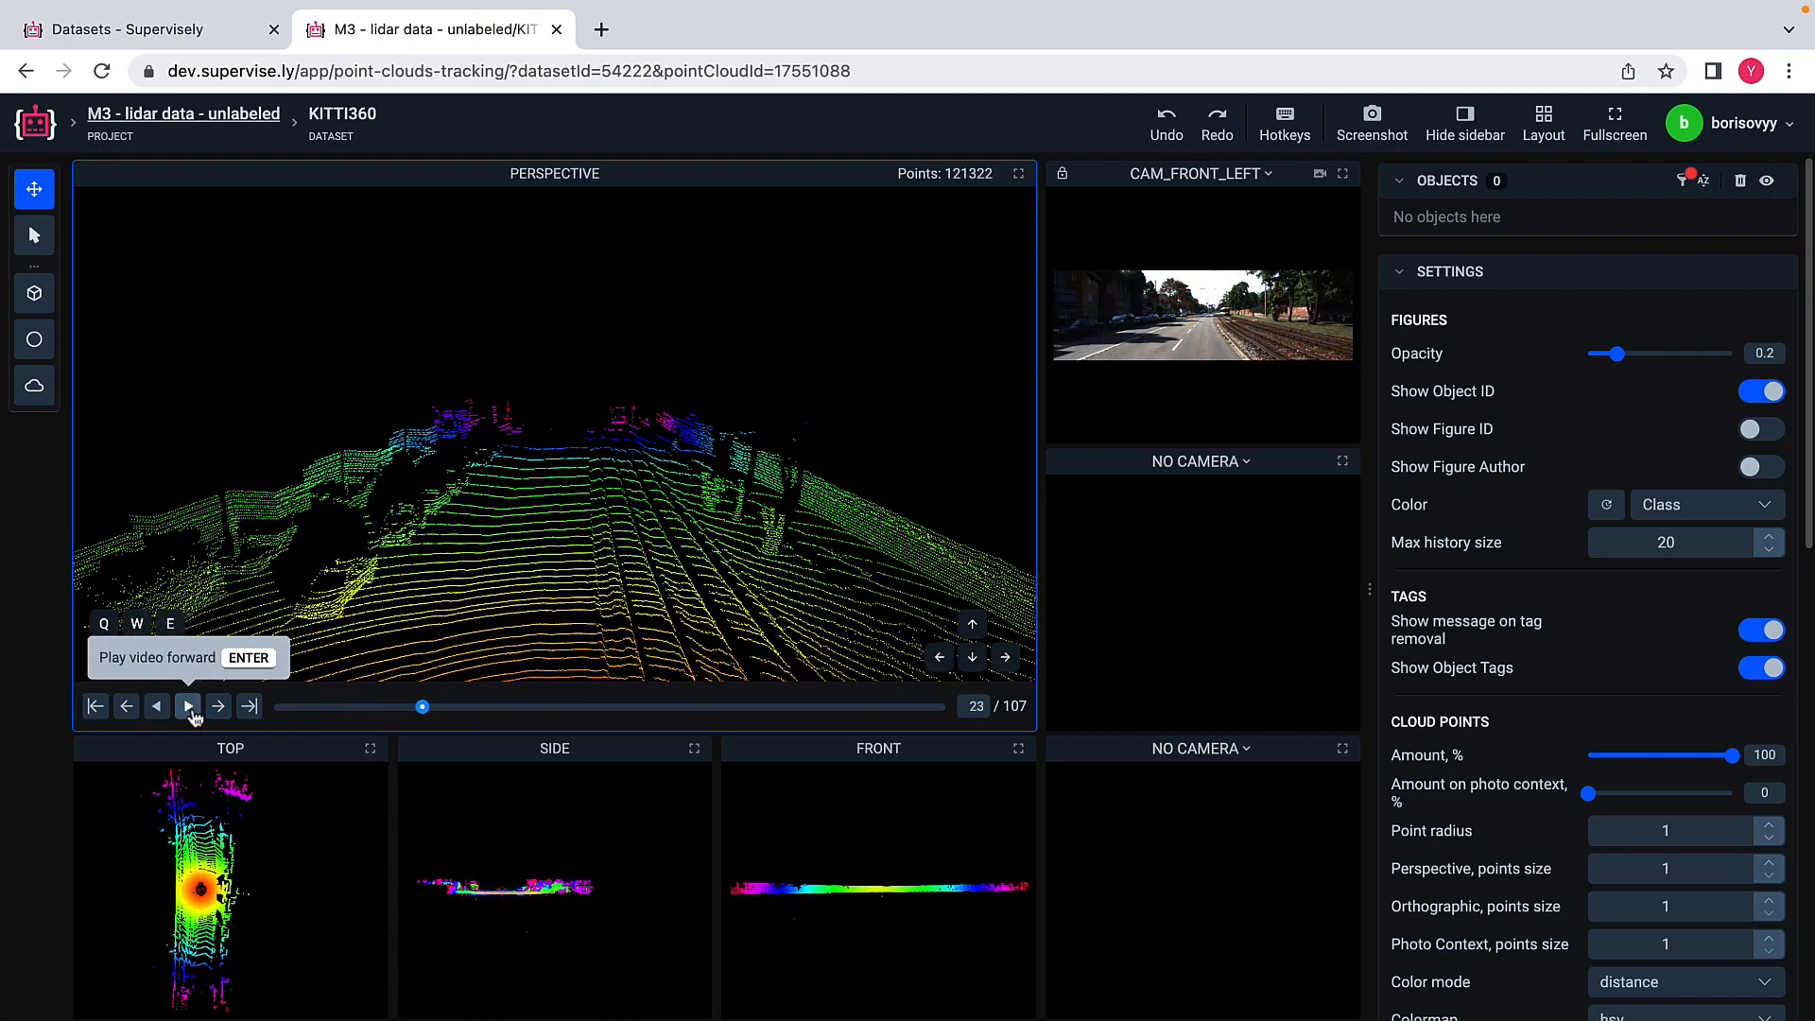
pyautogui.click(217, 709)
pyautogui.click(217, 709)
pyautogui.click(217, 709)
pyautogui.click(217, 709)
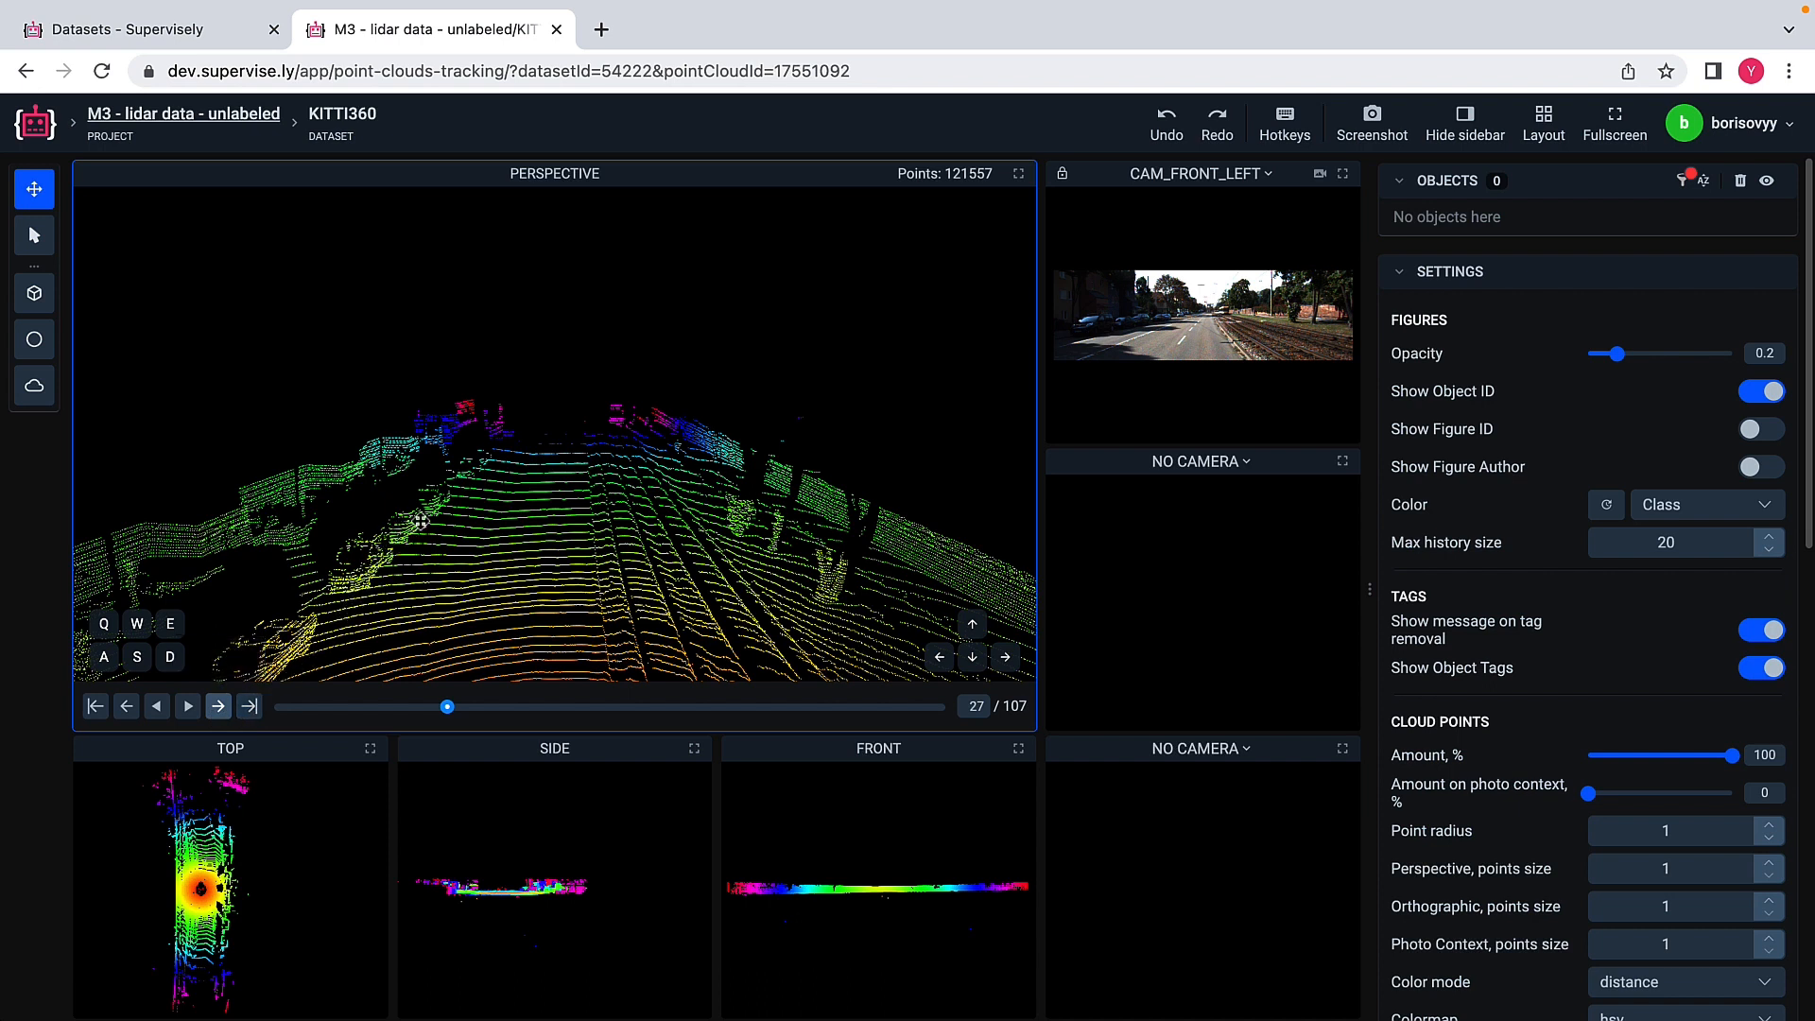
# Step: Place a new car cuboid on the parked car beside the road and rotate it about a quarter turn in the top view
pyautogui.click(33, 296)
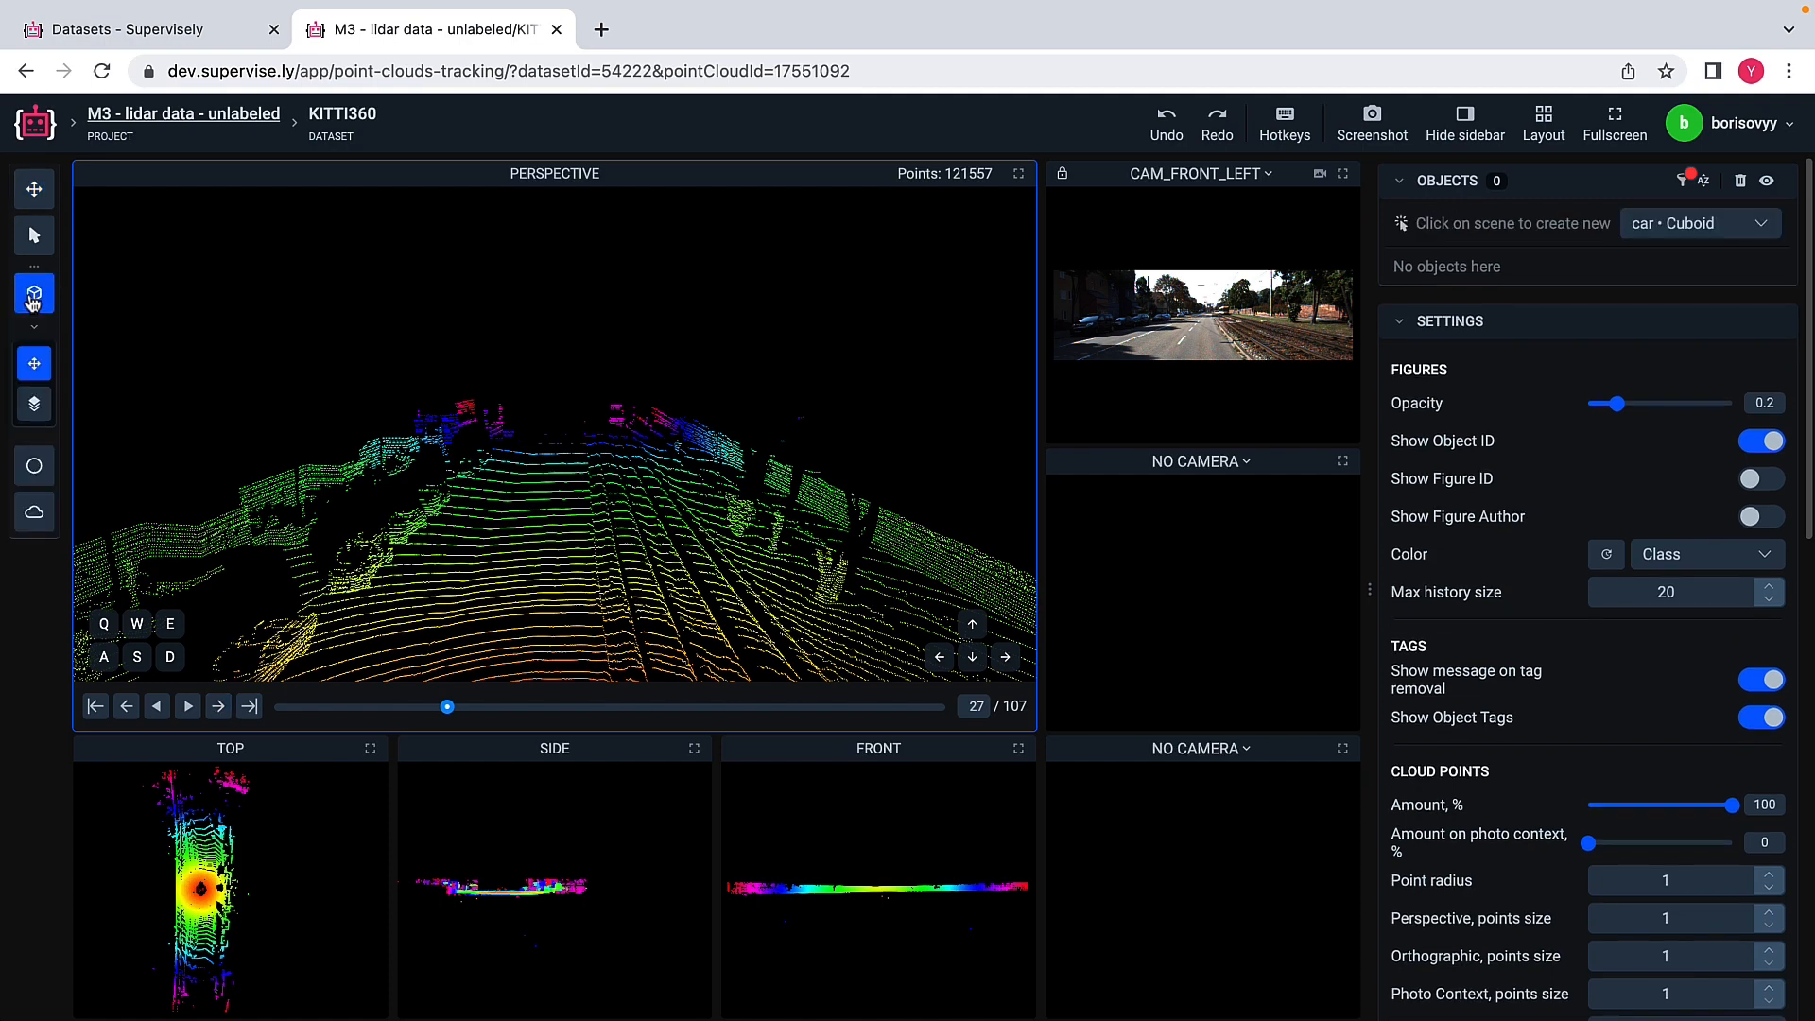
pyautogui.click(365, 574)
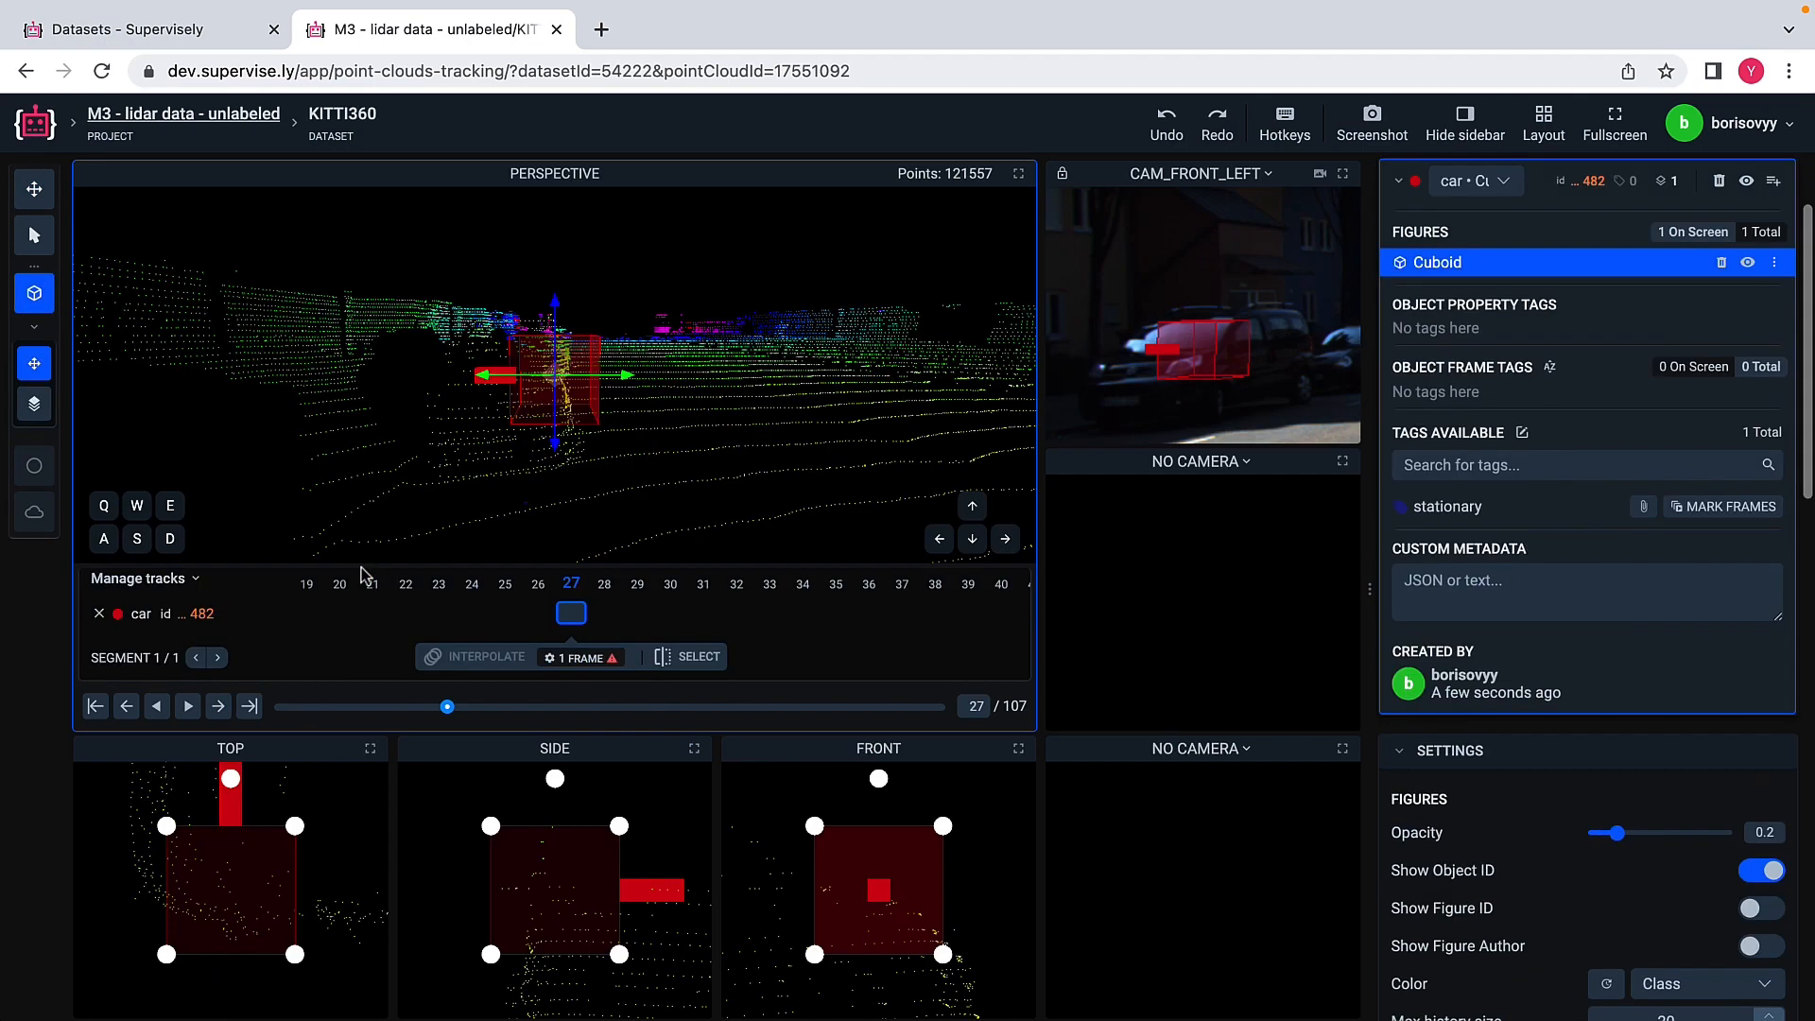
pyautogui.scroll(-5, 341, 855)
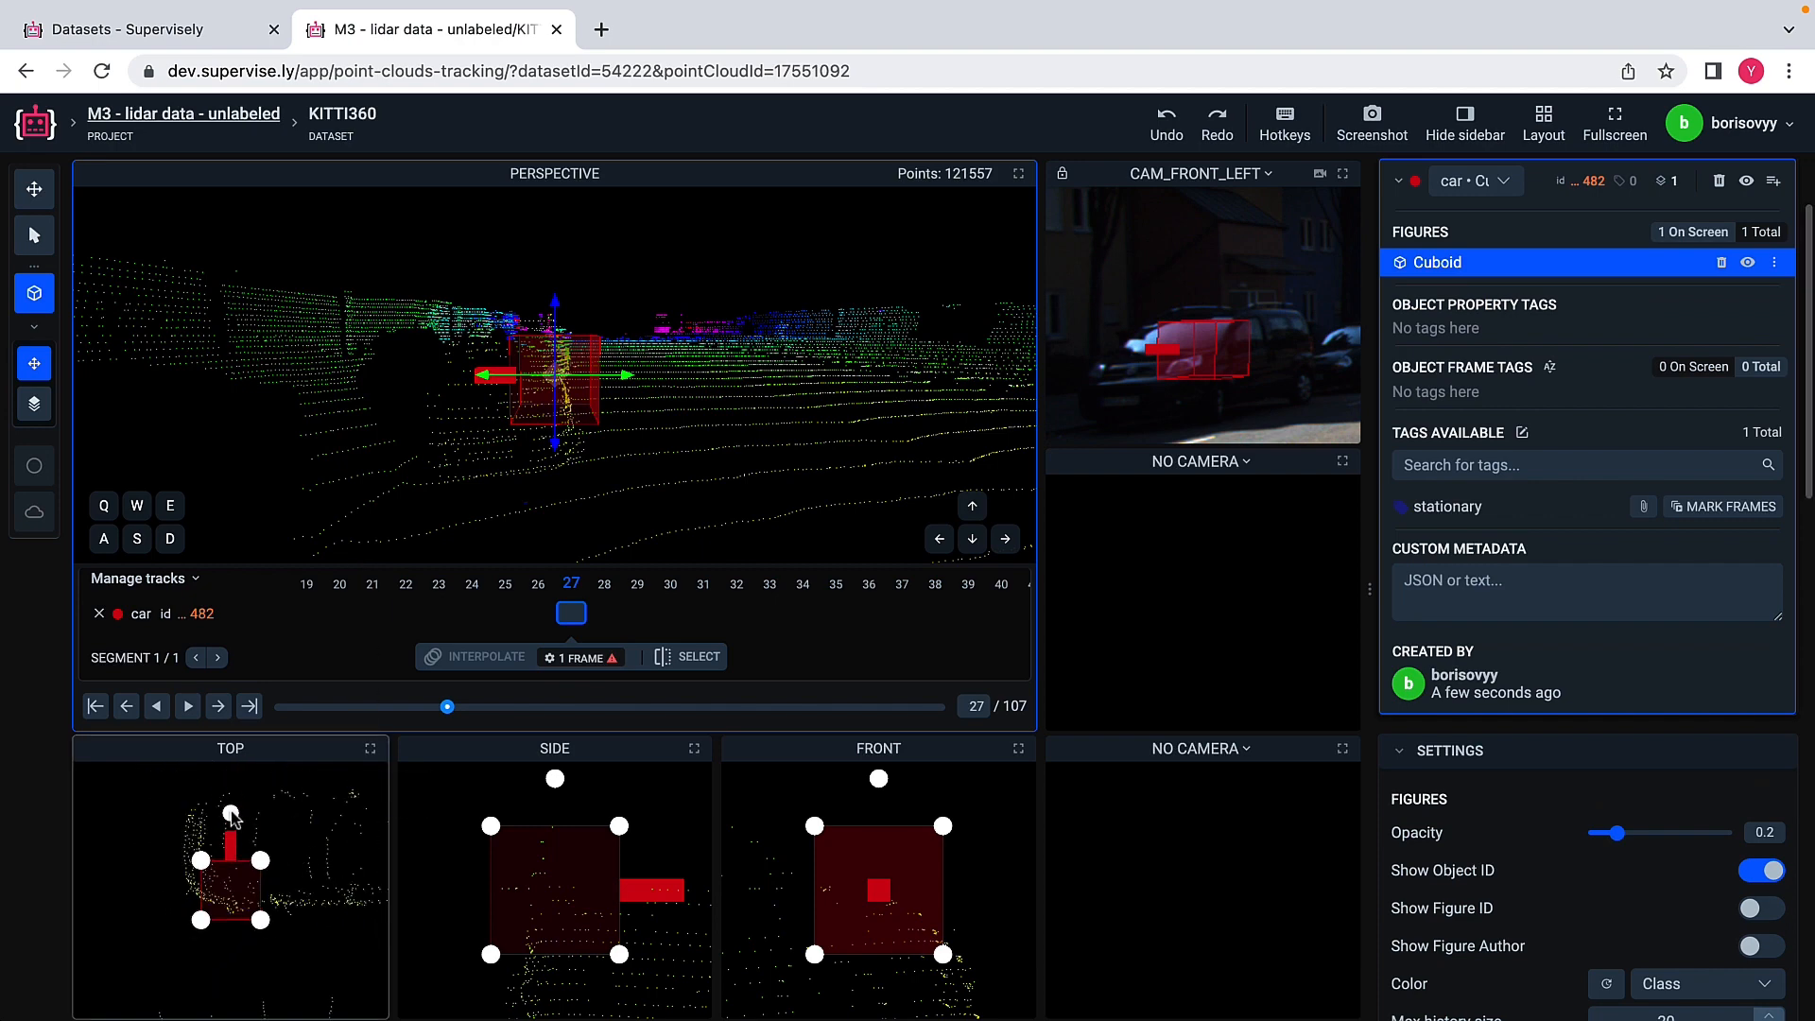
pyautogui.moveTo(232, 815); pyautogui.dragTo(154, 896)
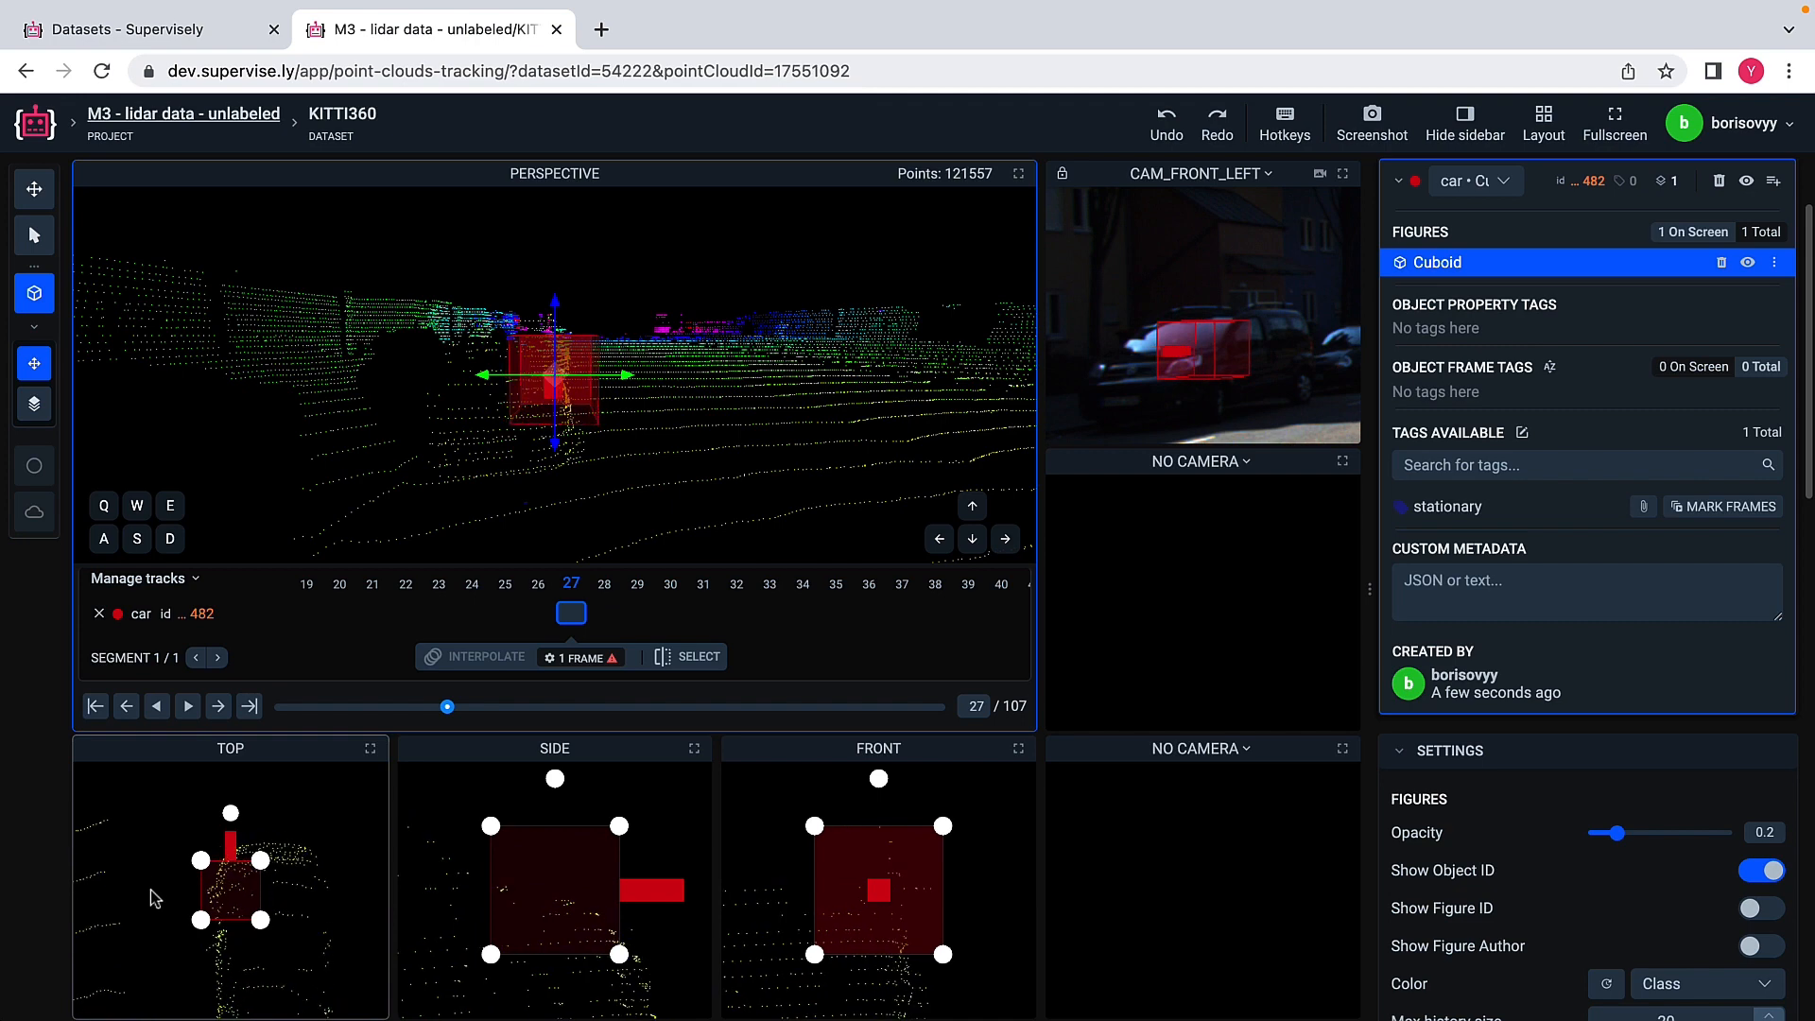
# Step: Enlarge the car cuboid in the top view so its length and width enclose the car's points
pyautogui.moveTo(262, 924); pyautogui.dragTo(304, 1015)
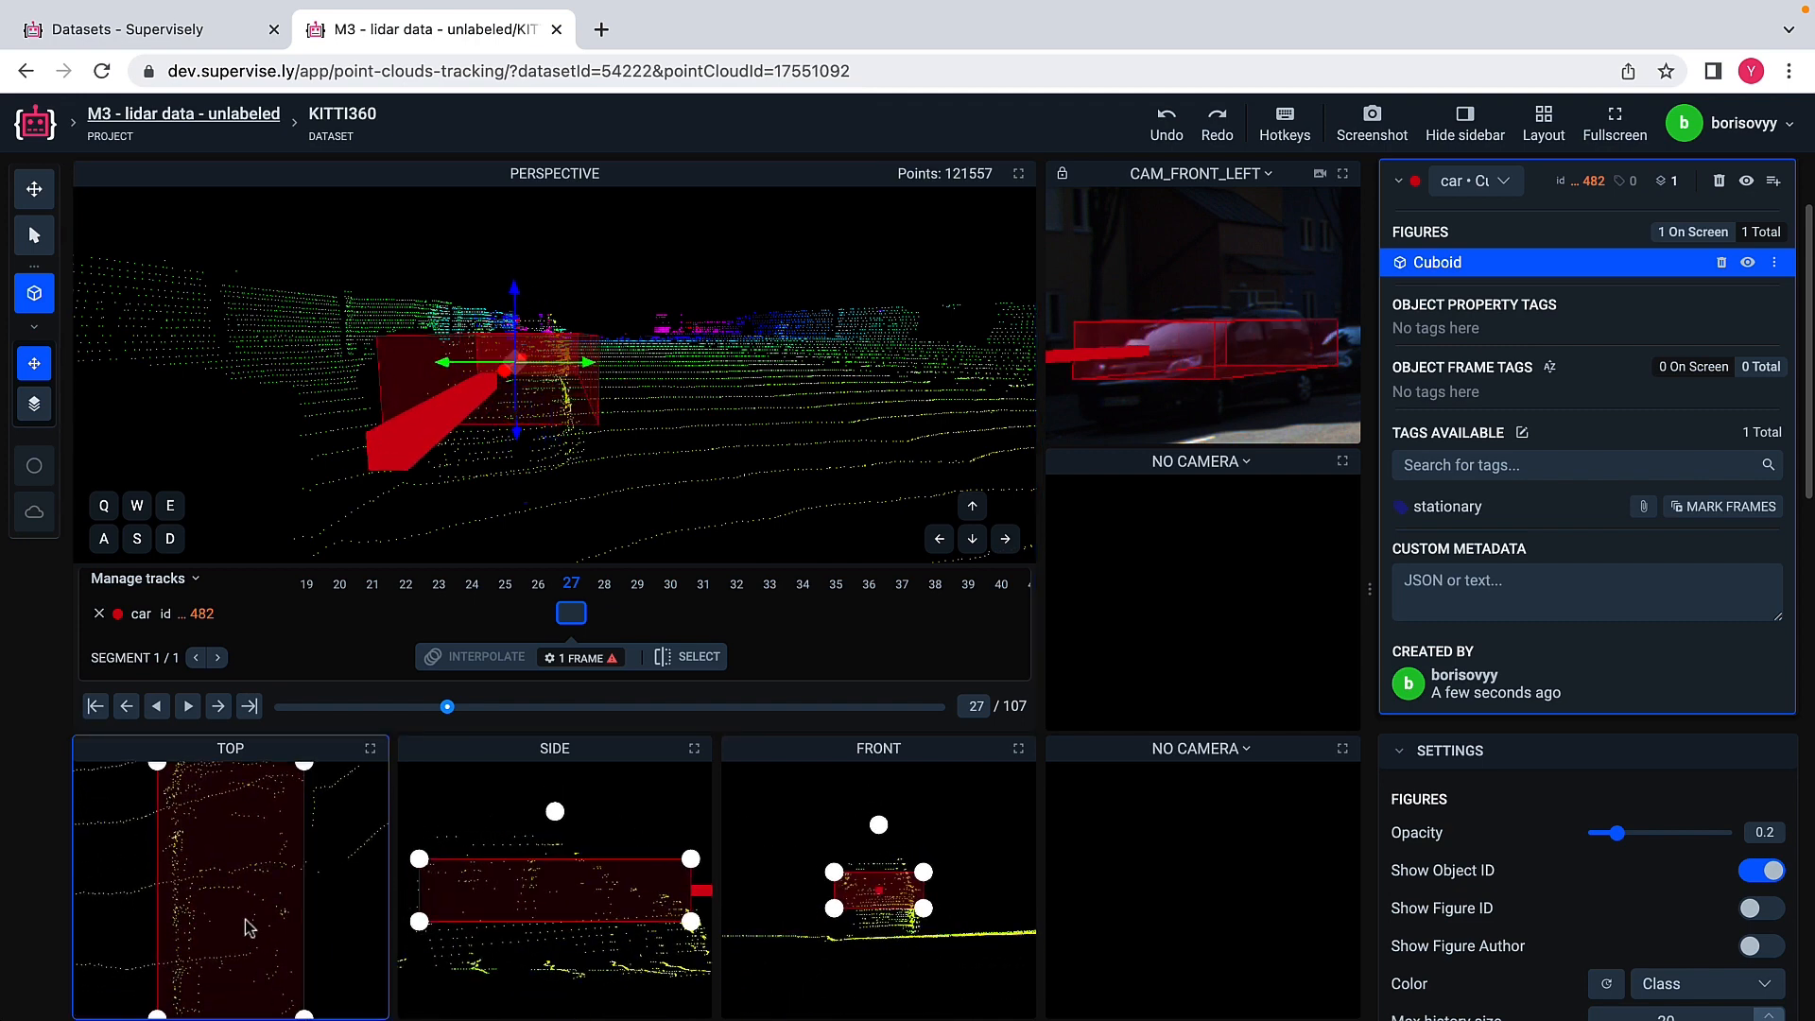
pyautogui.scroll(-3, 244, 925)
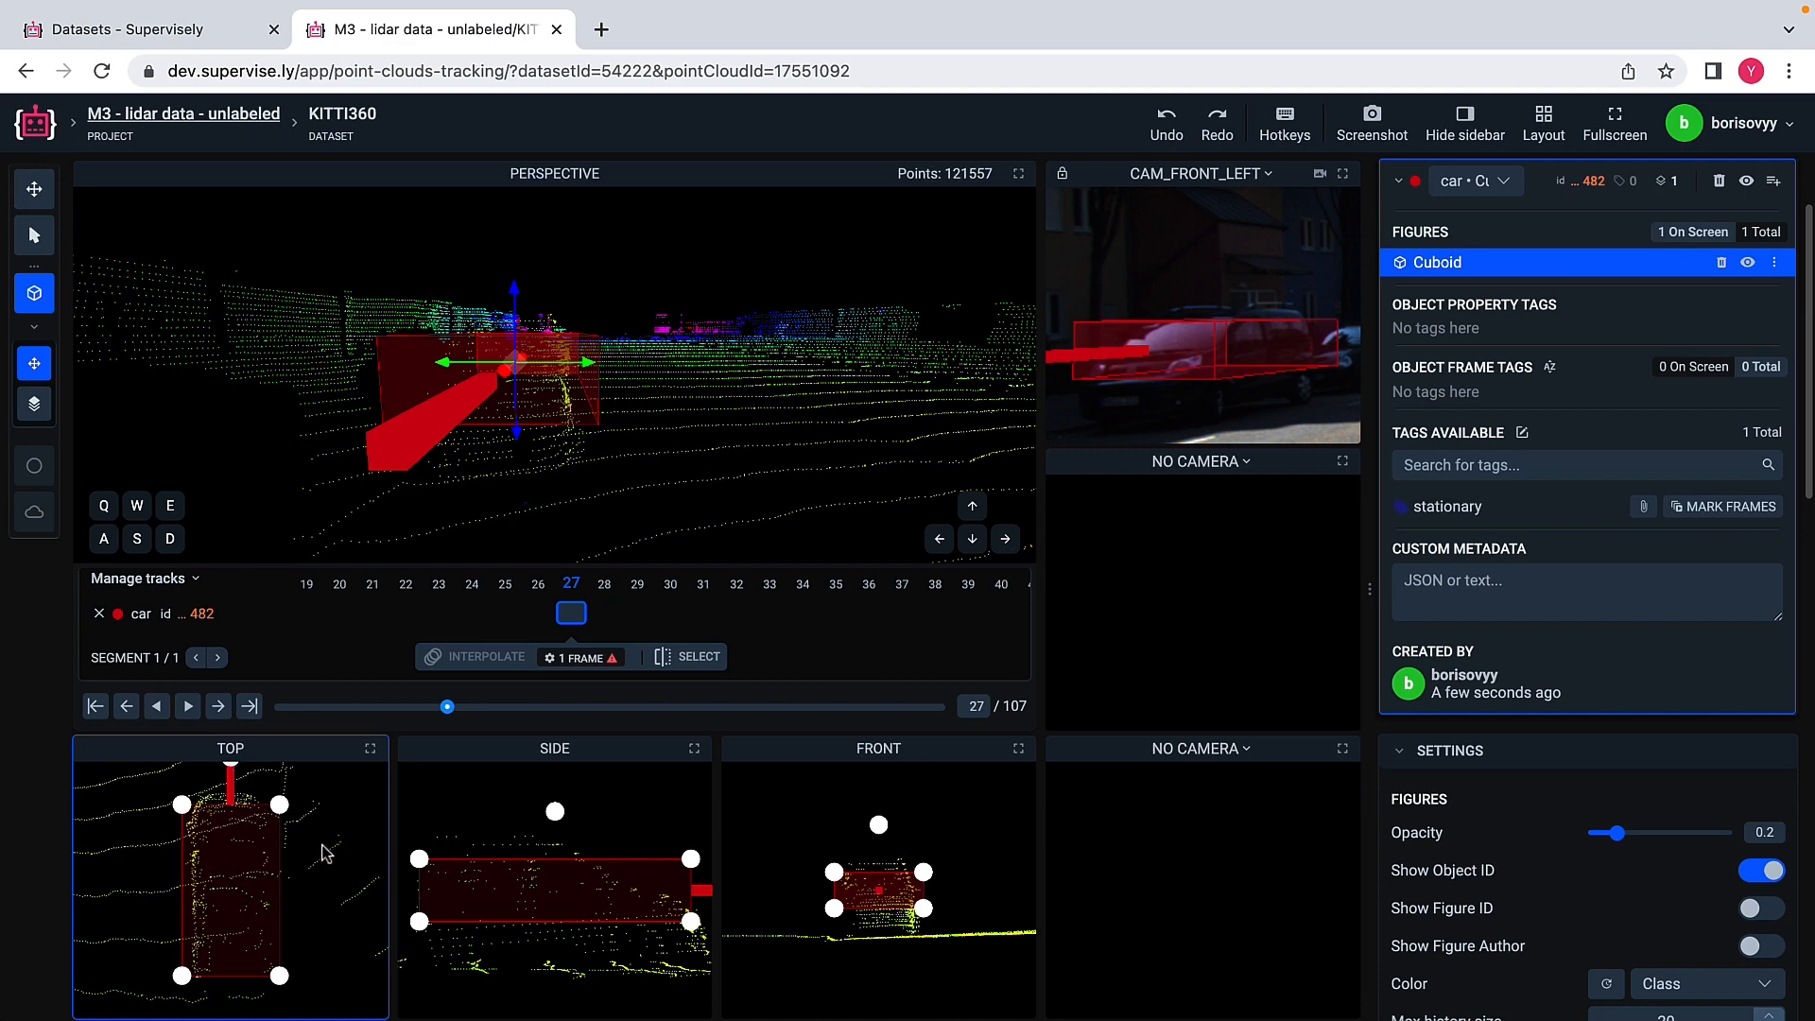
pyautogui.scroll(-2, 327, 854)
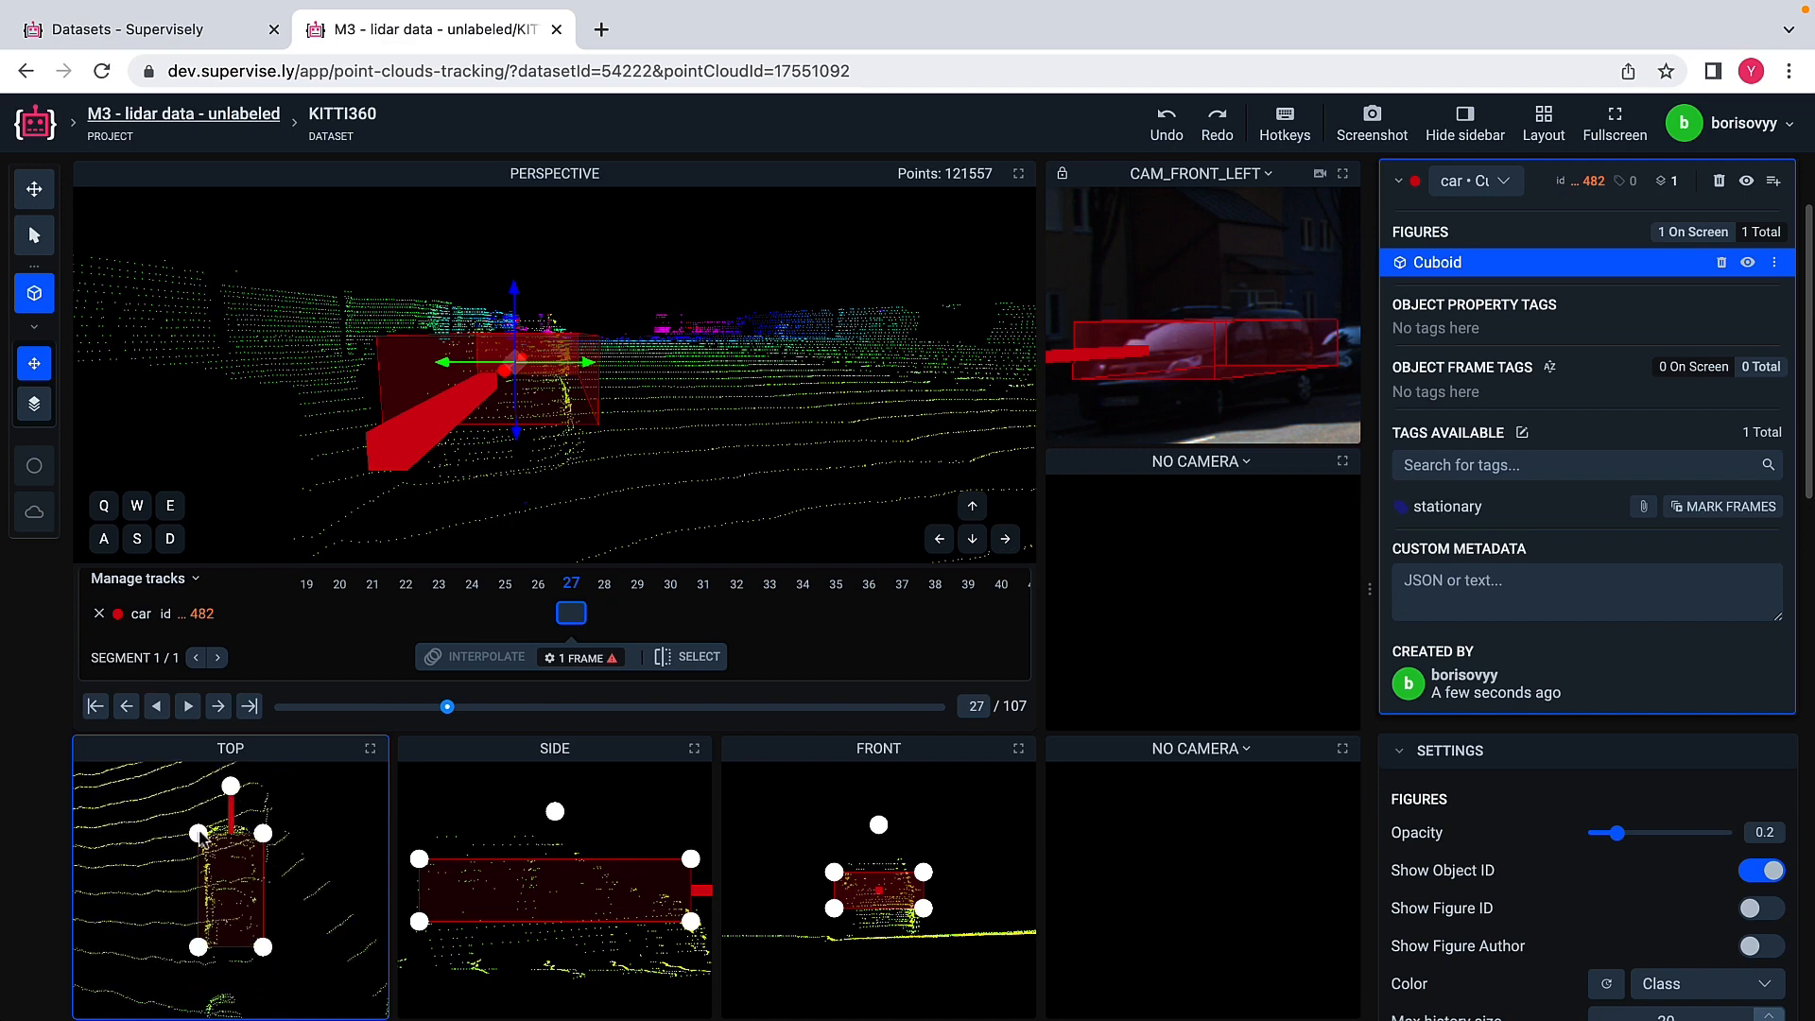
pyautogui.moveTo(200, 831); pyautogui.dragTo(198, 828)
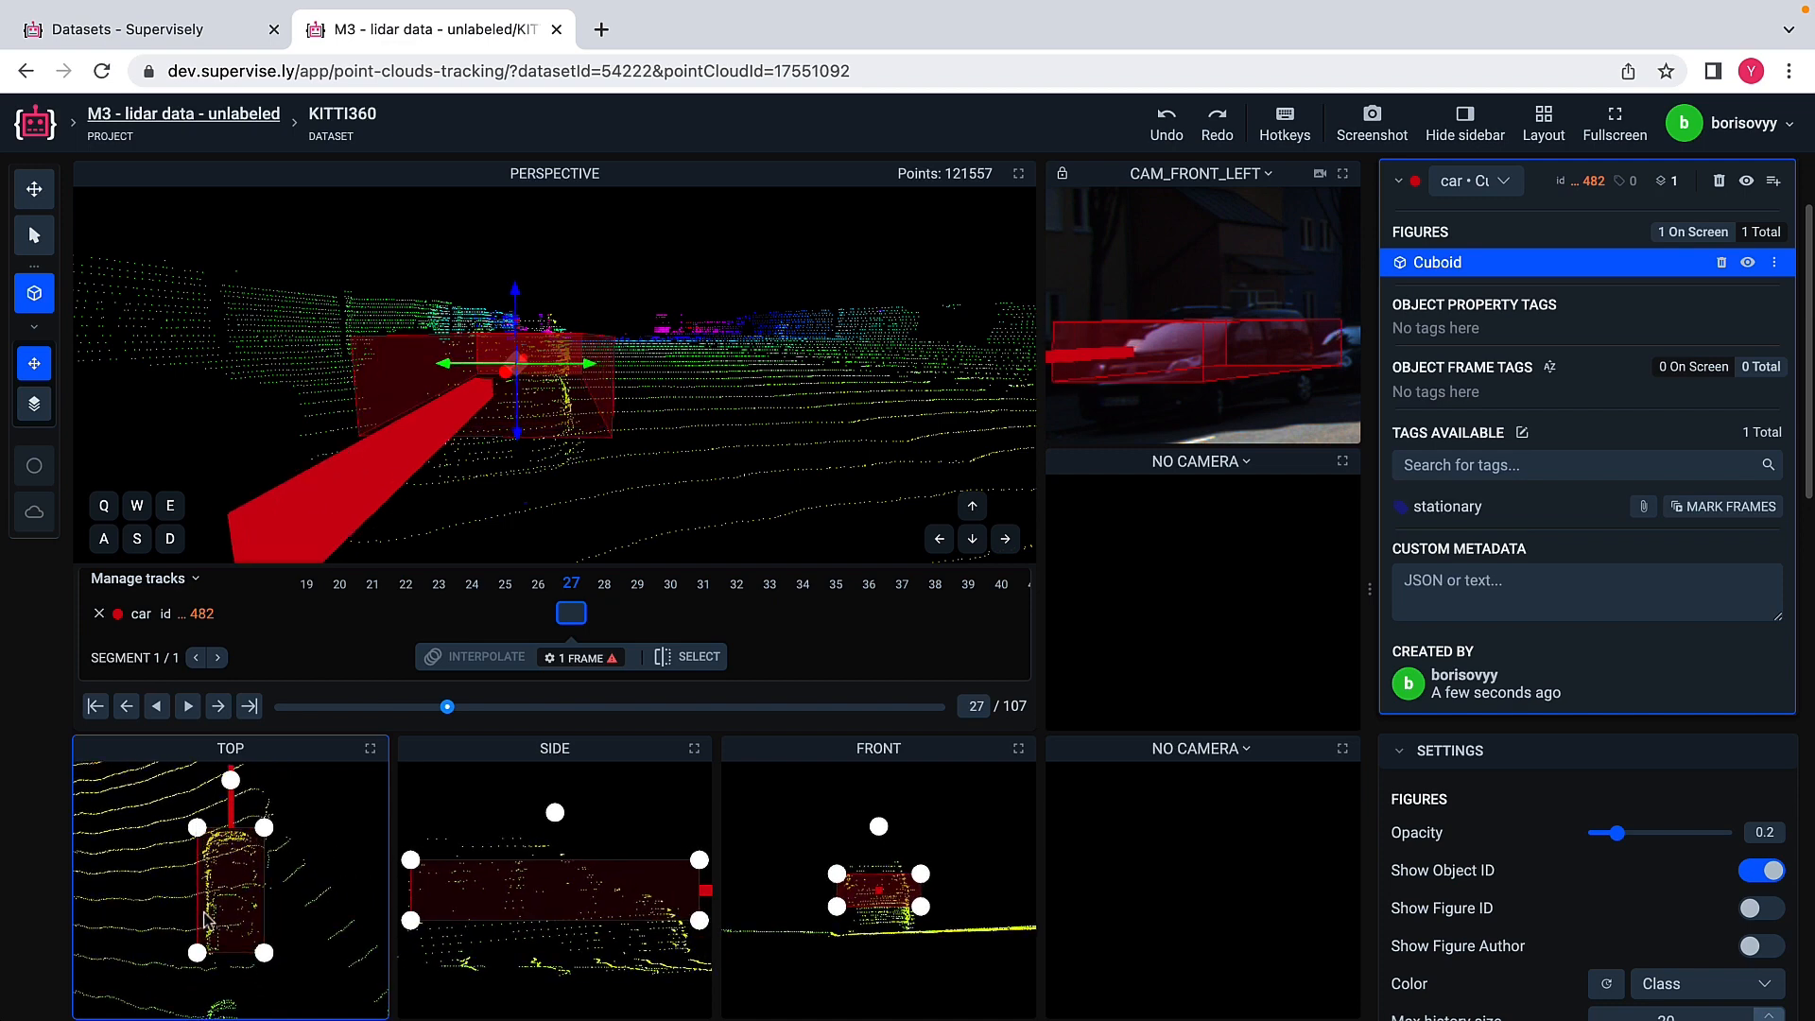
# Step: Extend the car cuboid's lower and upper edges in the side view and check its fit in the CAM_FRONT_LEFT image
pyautogui.scroll(-2, 513, 891)
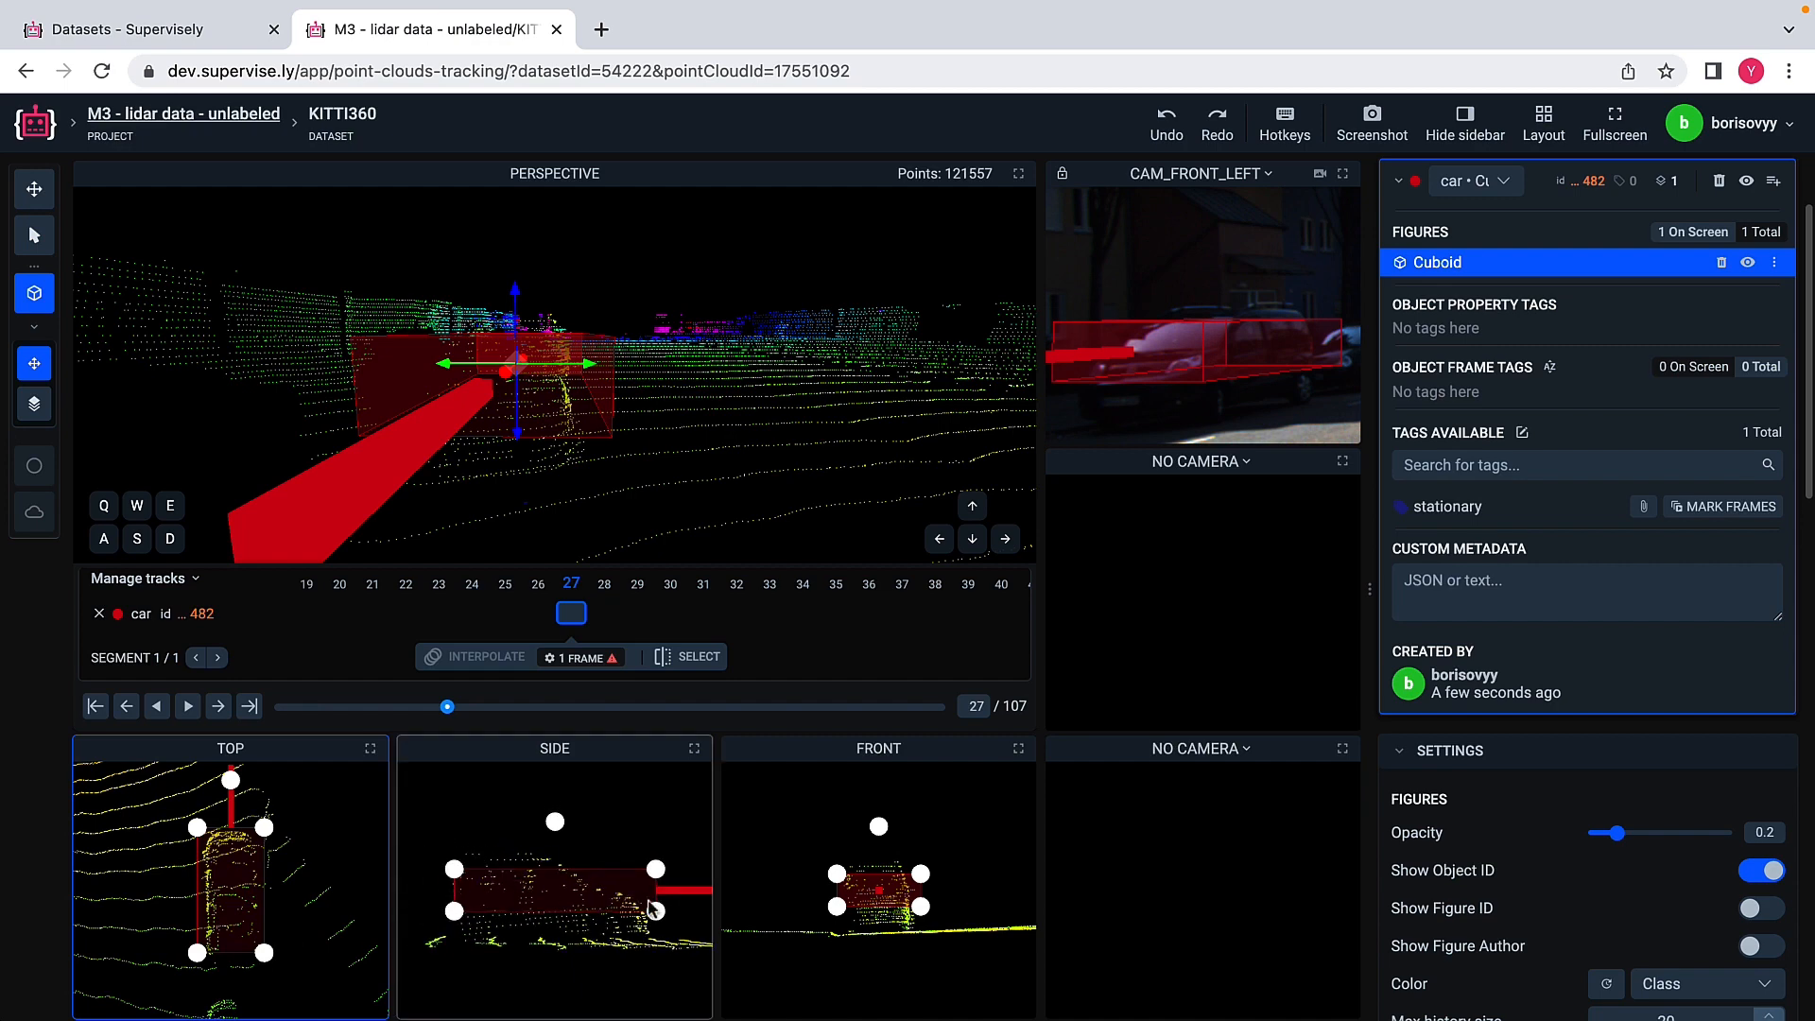
pyautogui.moveTo(656, 911); pyautogui.dragTo(654, 924)
pyautogui.moveTo(456, 860); pyautogui.dragTo(456, 854)
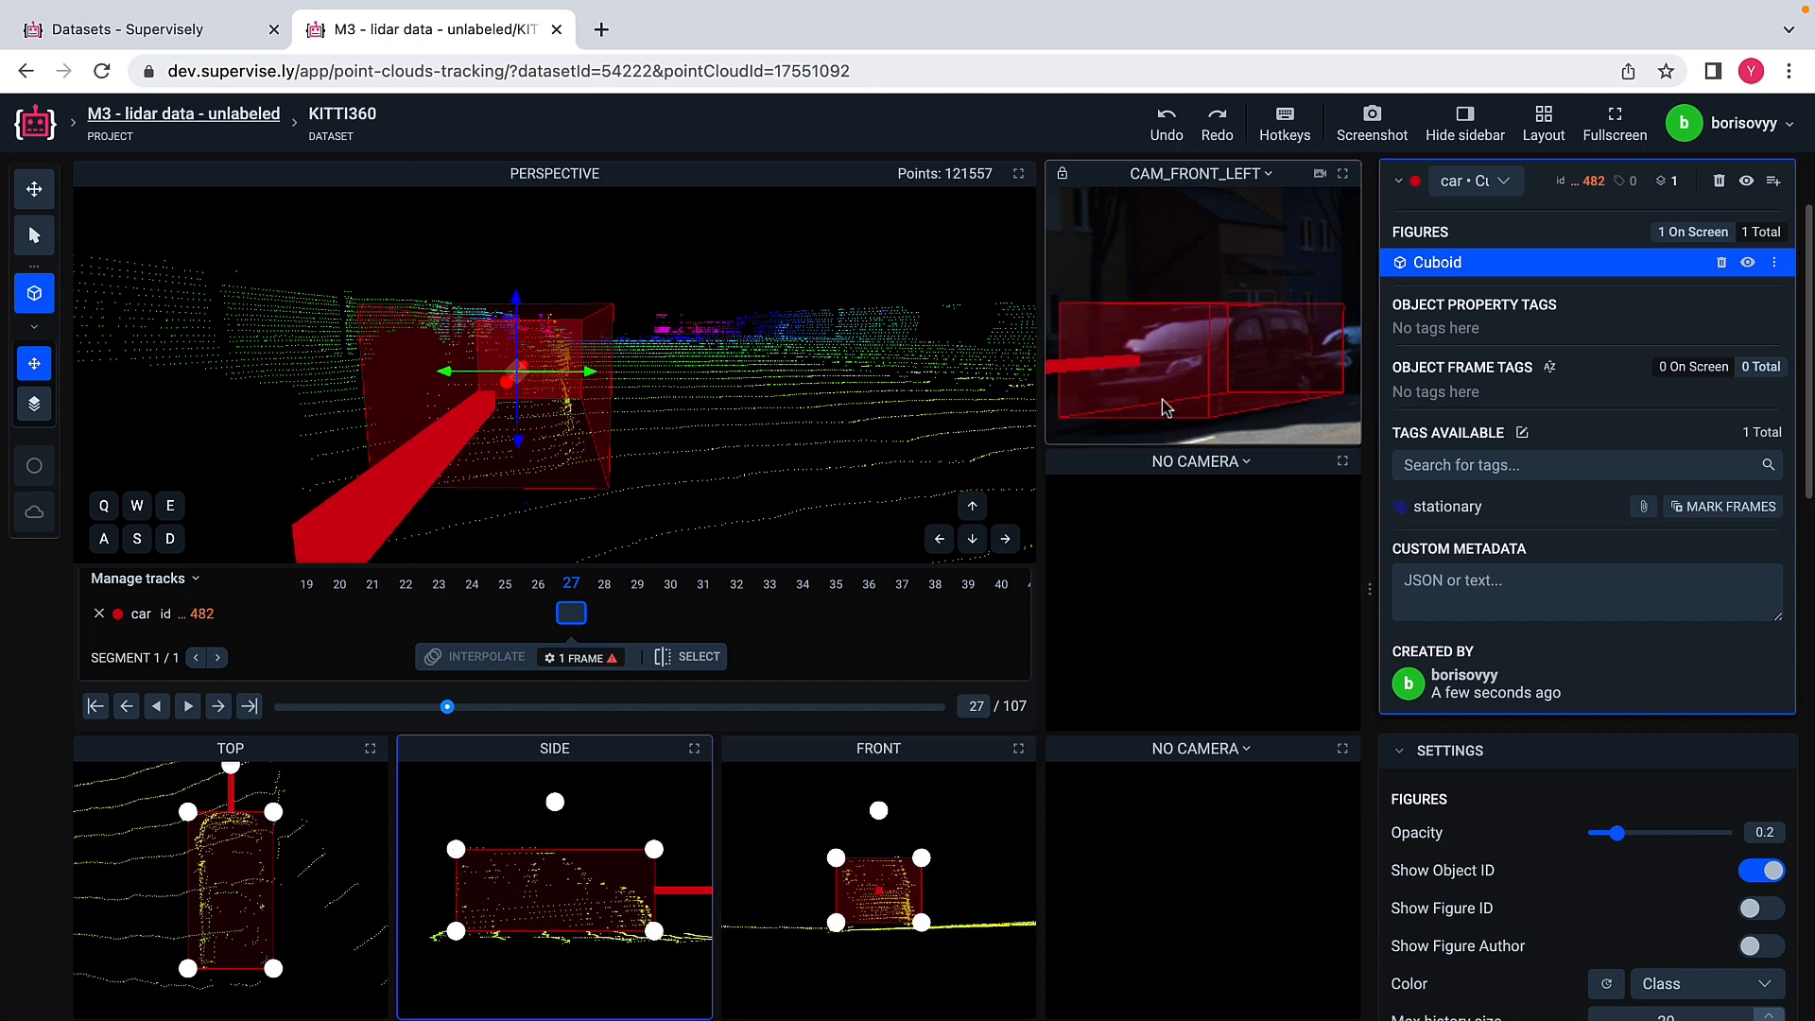
pyautogui.scroll(-3, 1182, 353)
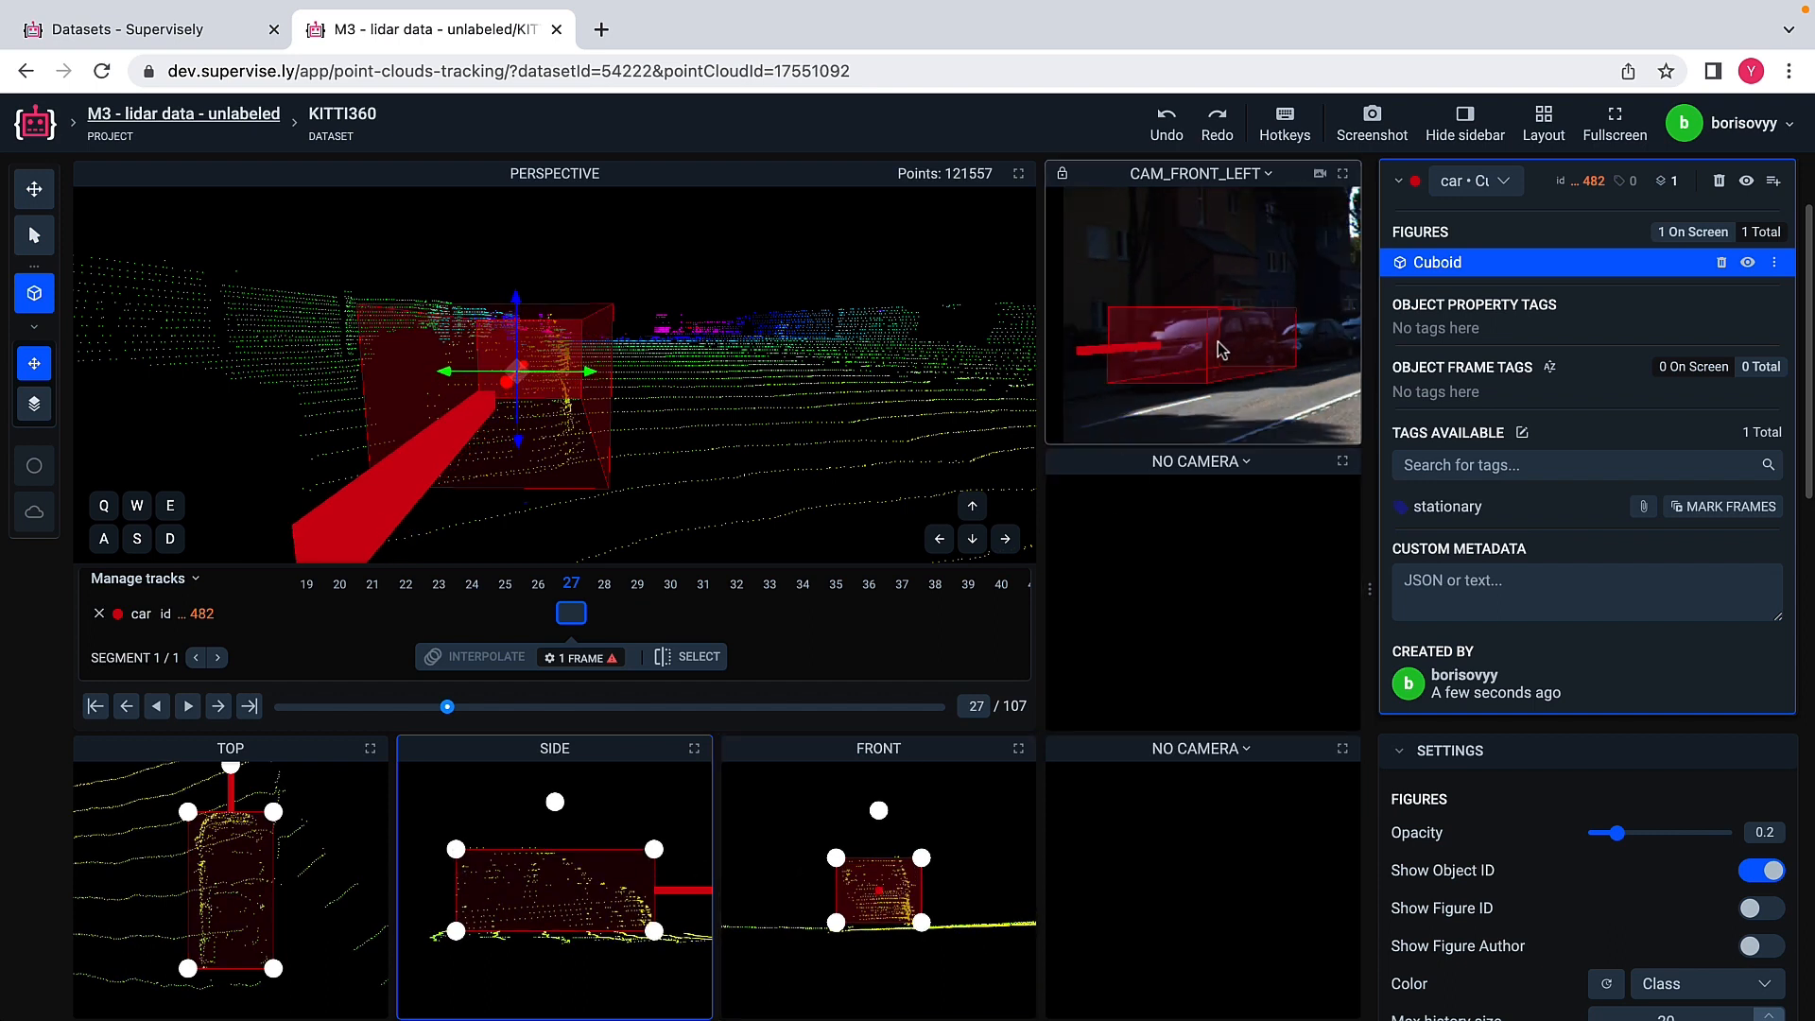
# Step: Fine-tune the car cuboid's lower and upper corners in the front view and inspect its fit in the perspective view
pyautogui.moveTo(836, 922); pyautogui.dragTo(837, 925)
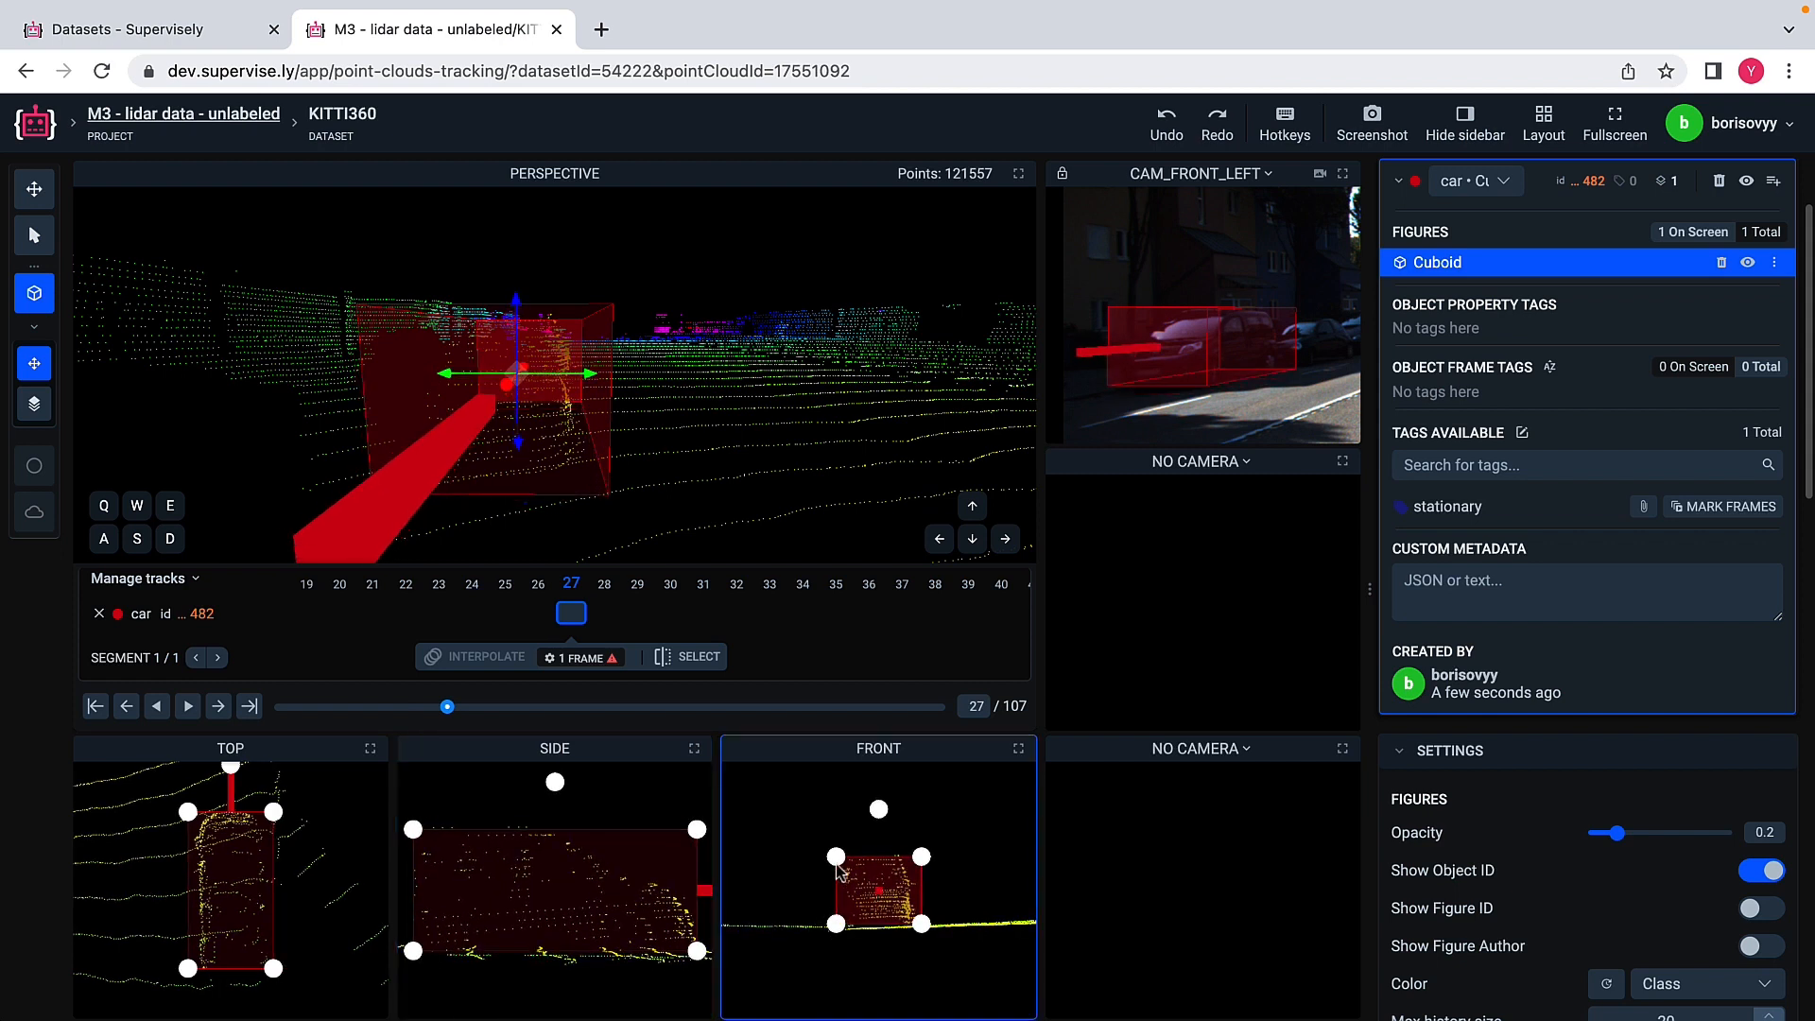
pyautogui.moveTo(837, 856); pyautogui.dragTo(837, 854)
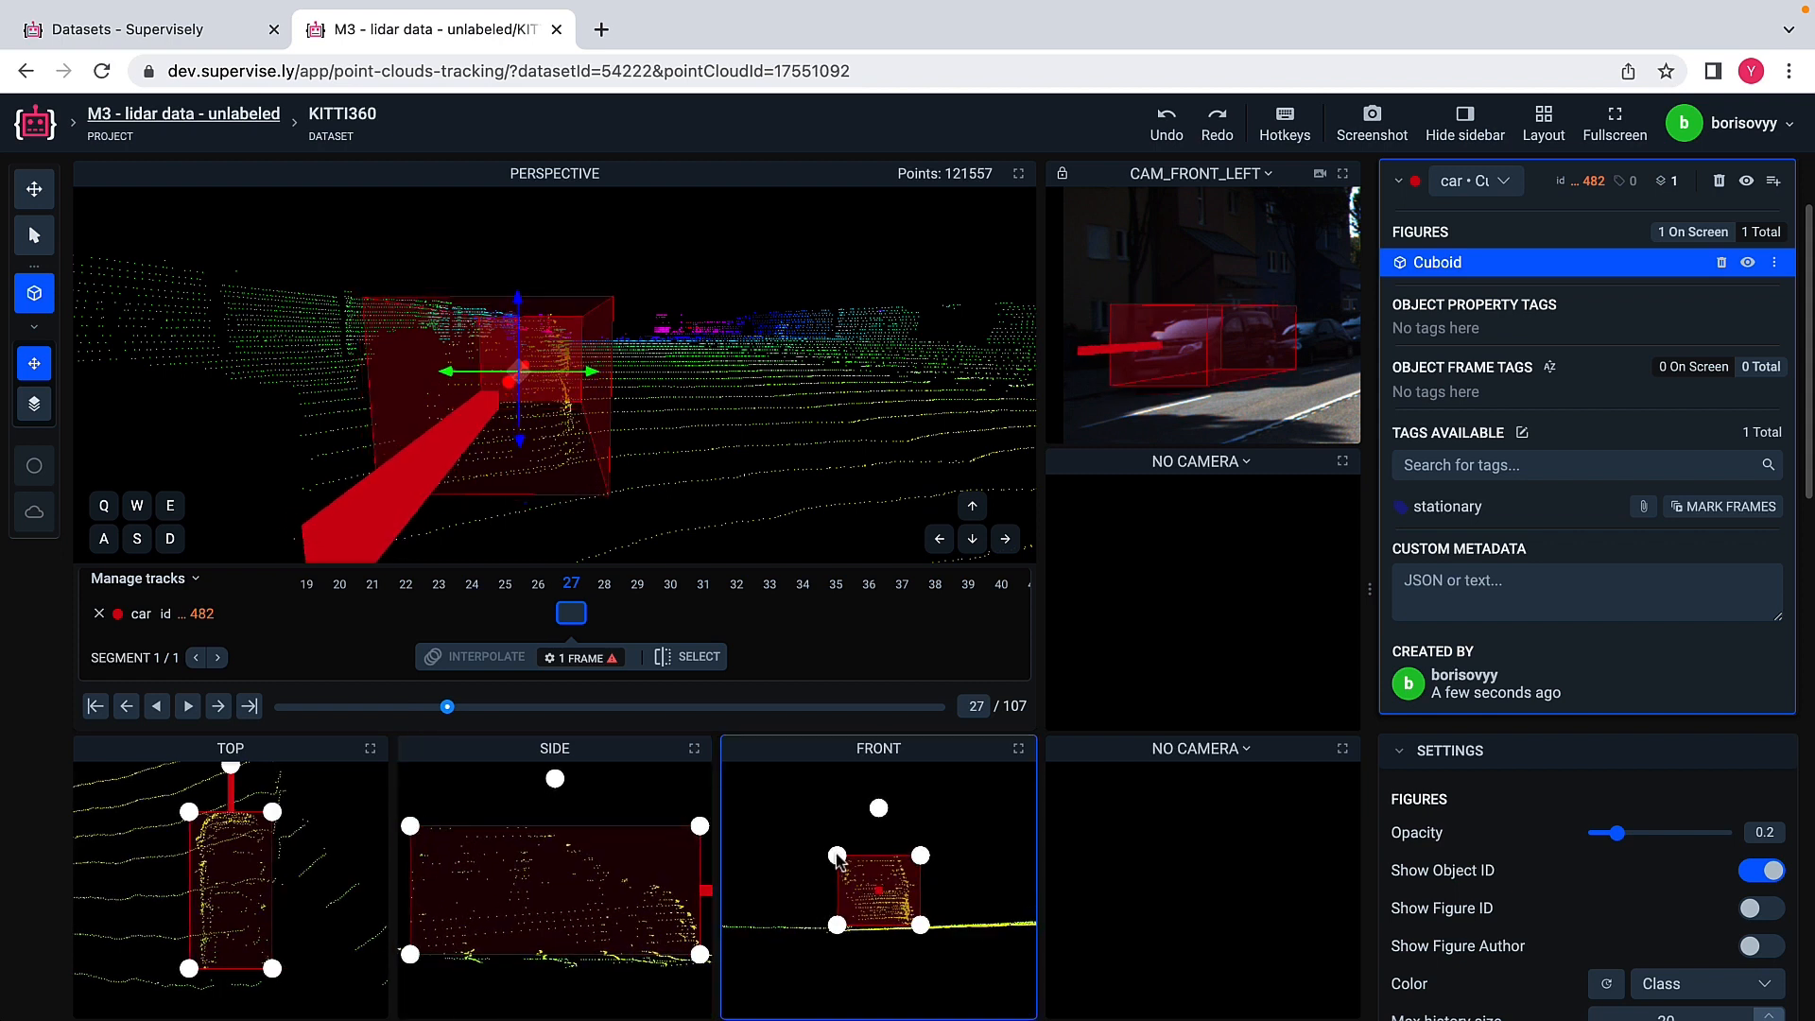
pyautogui.scroll(-10, 797, 467)
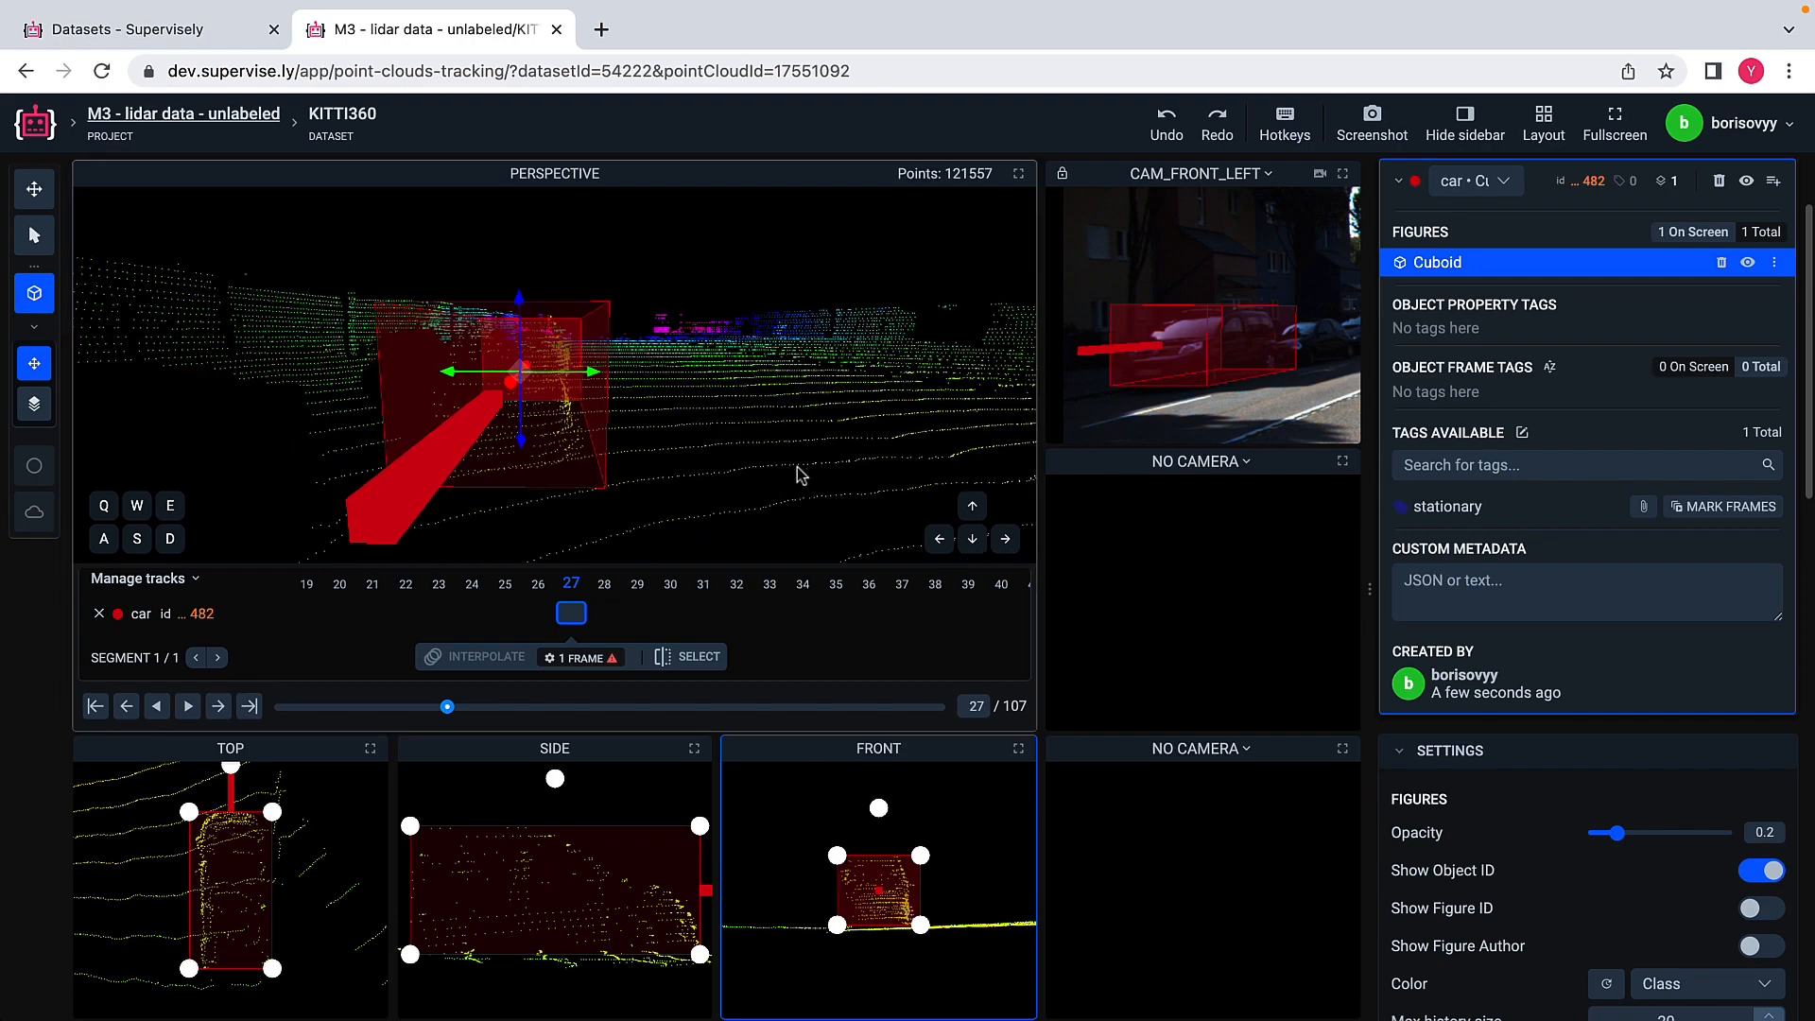
pyautogui.moveTo(812, 362); pyautogui.dragTo(723, 388)
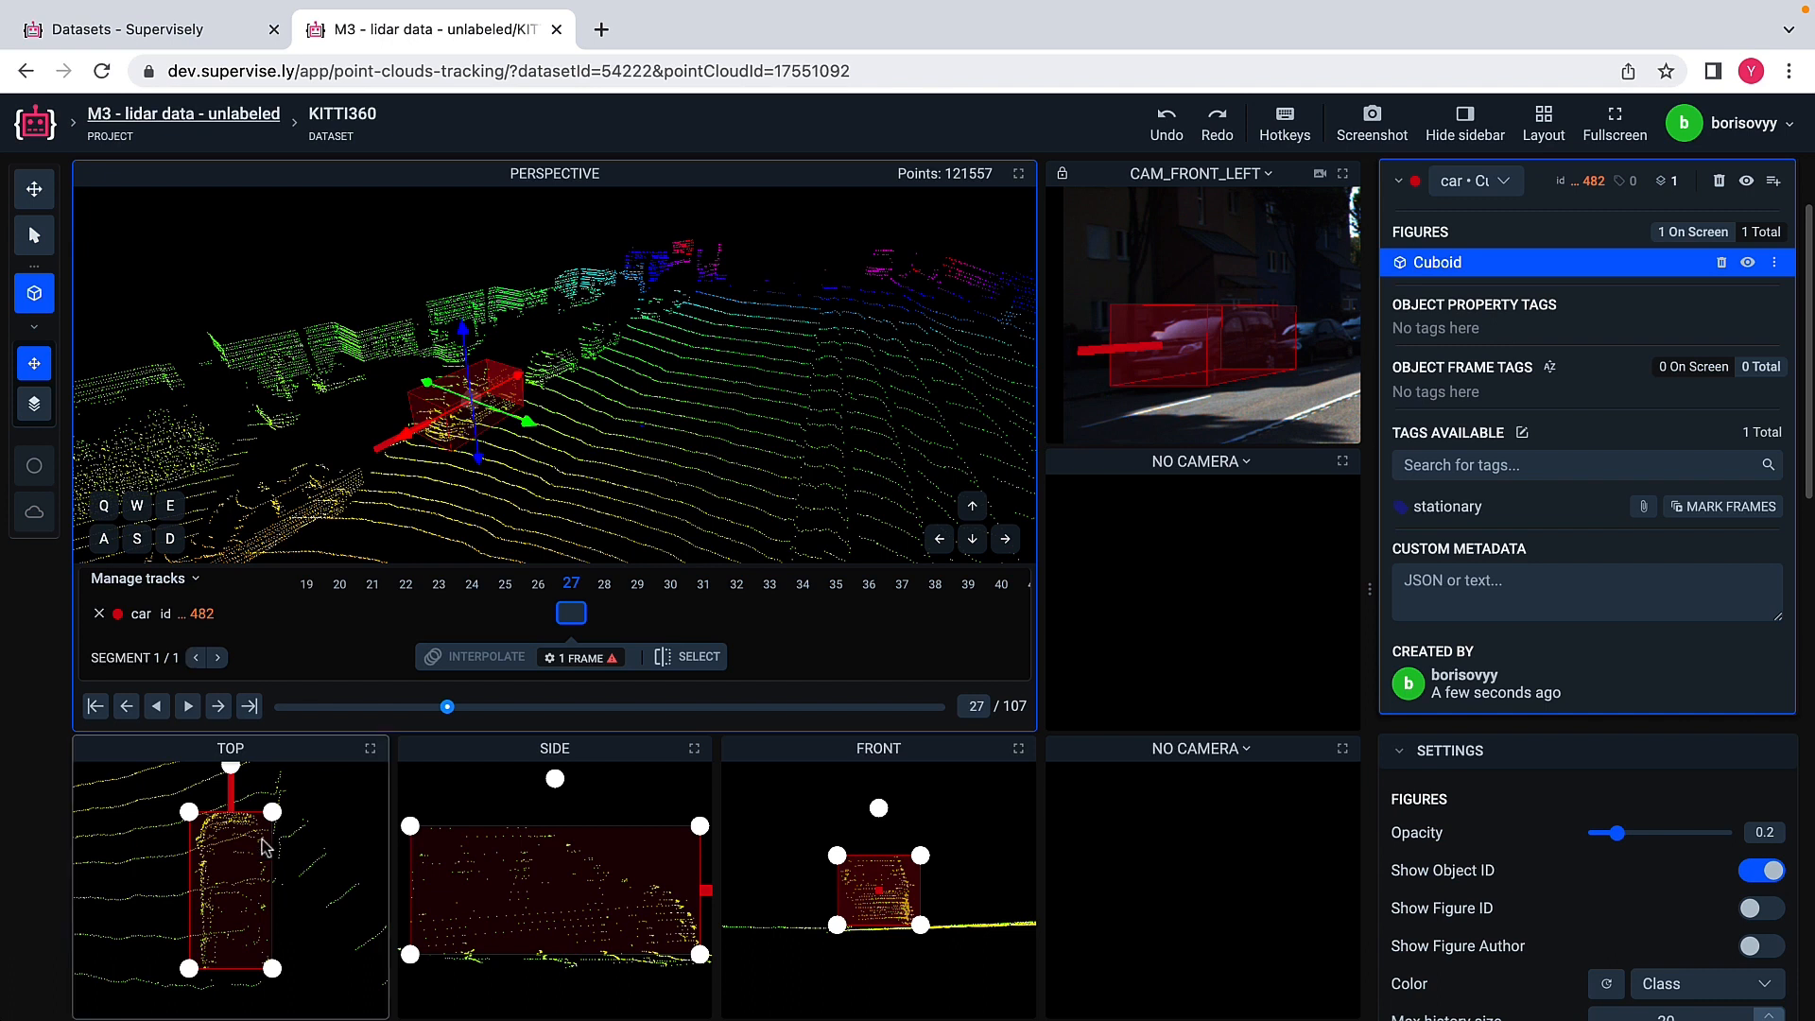
# Step: Narrow the car cuboid slightly in the top view to hug the car's points, and deselect the finished car
pyautogui.moveTo(192, 819); pyautogui.dragTo(197, 818)
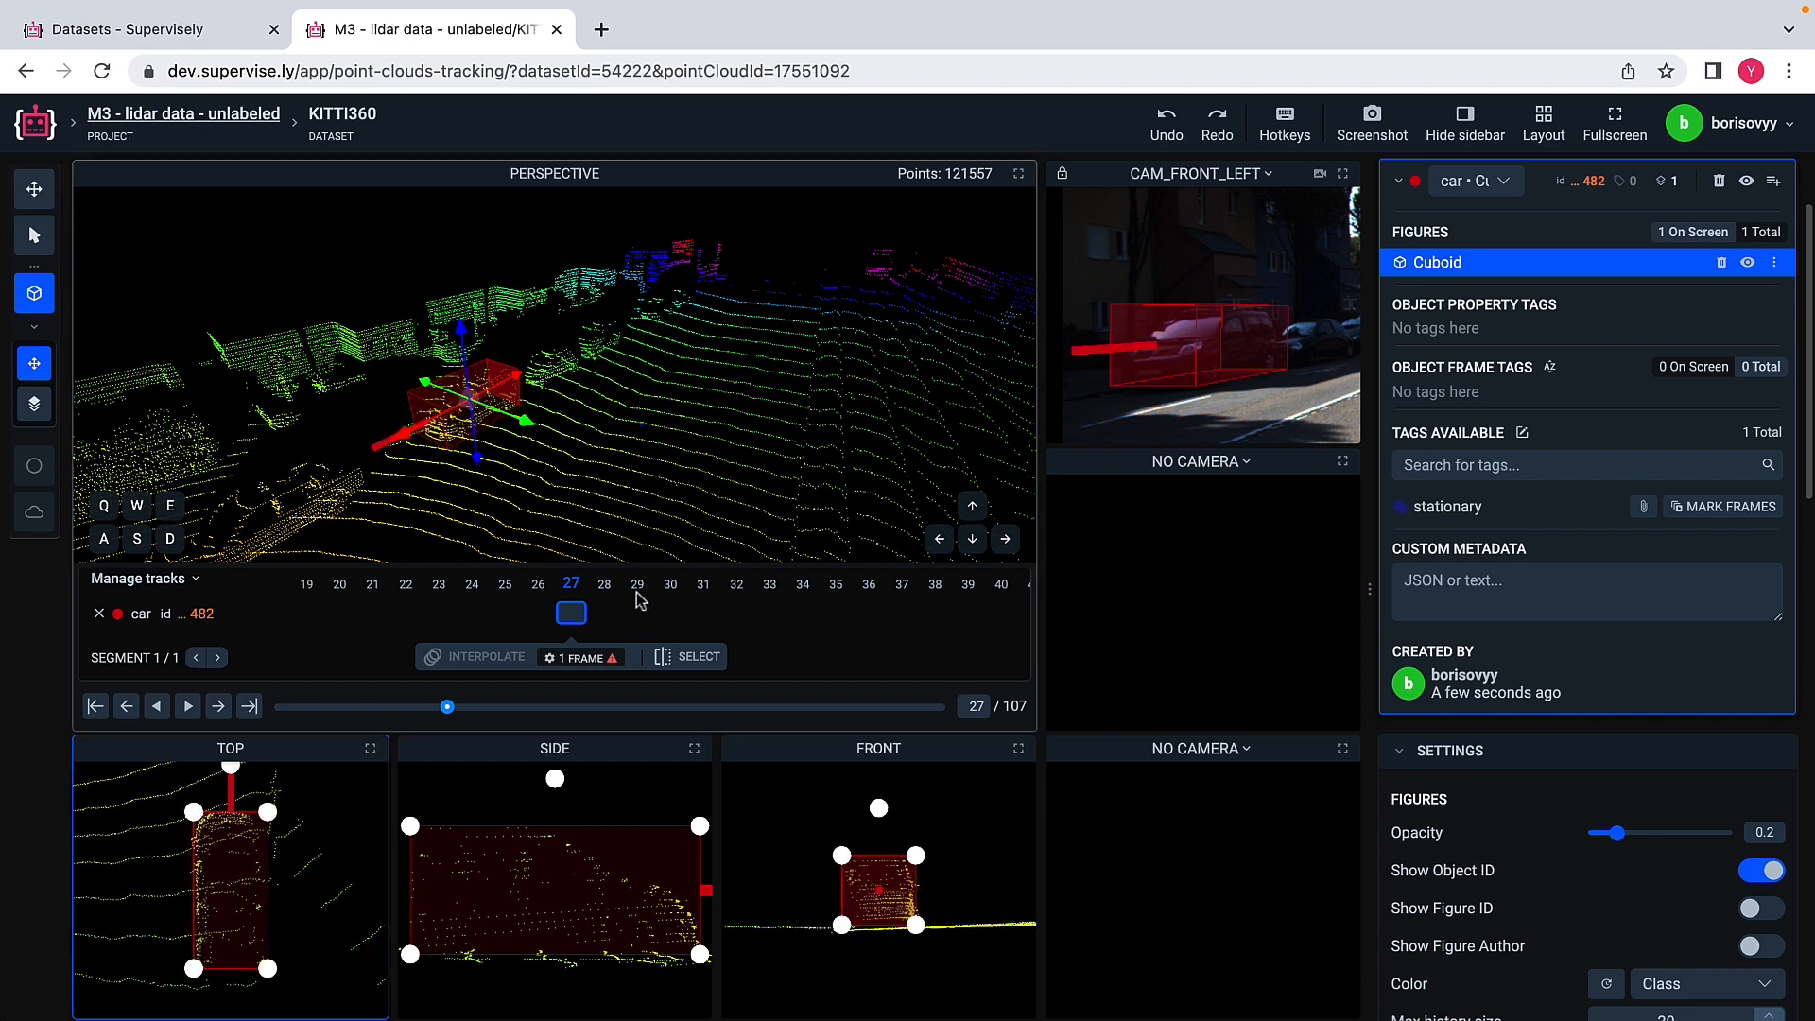
pyautogui.click(711, 539)
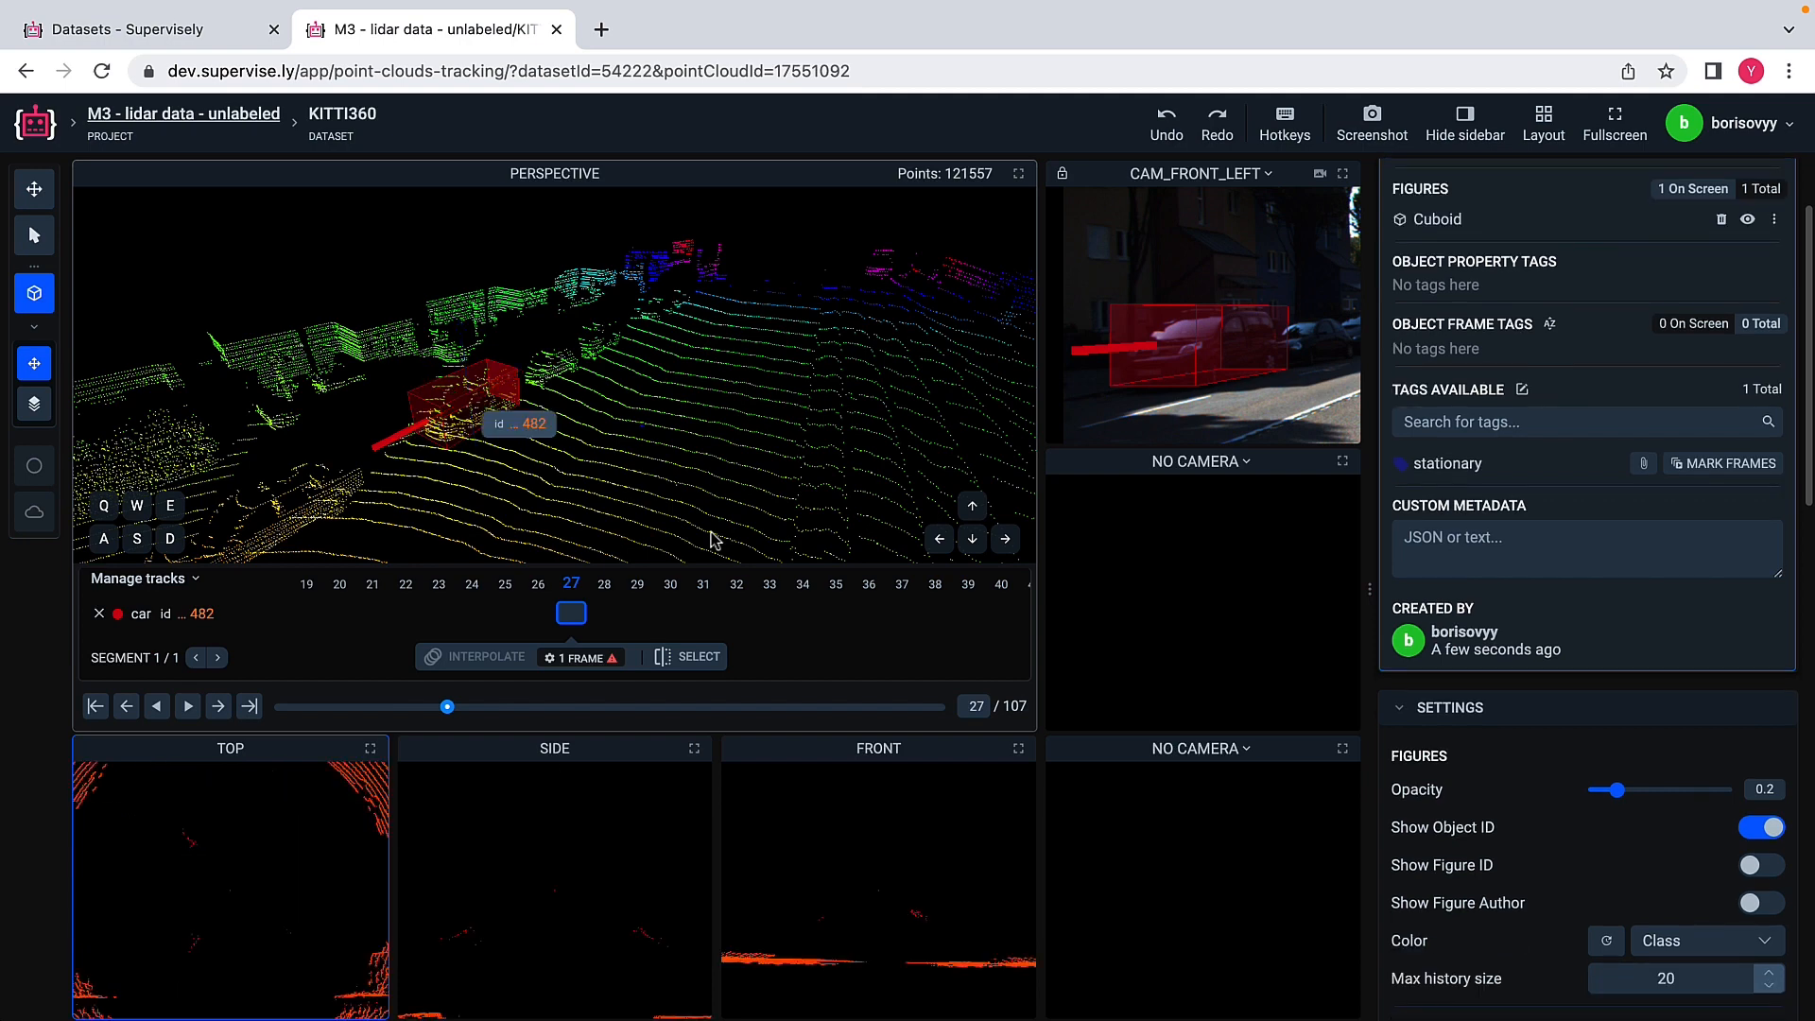
pyautogui.click(50, 245)
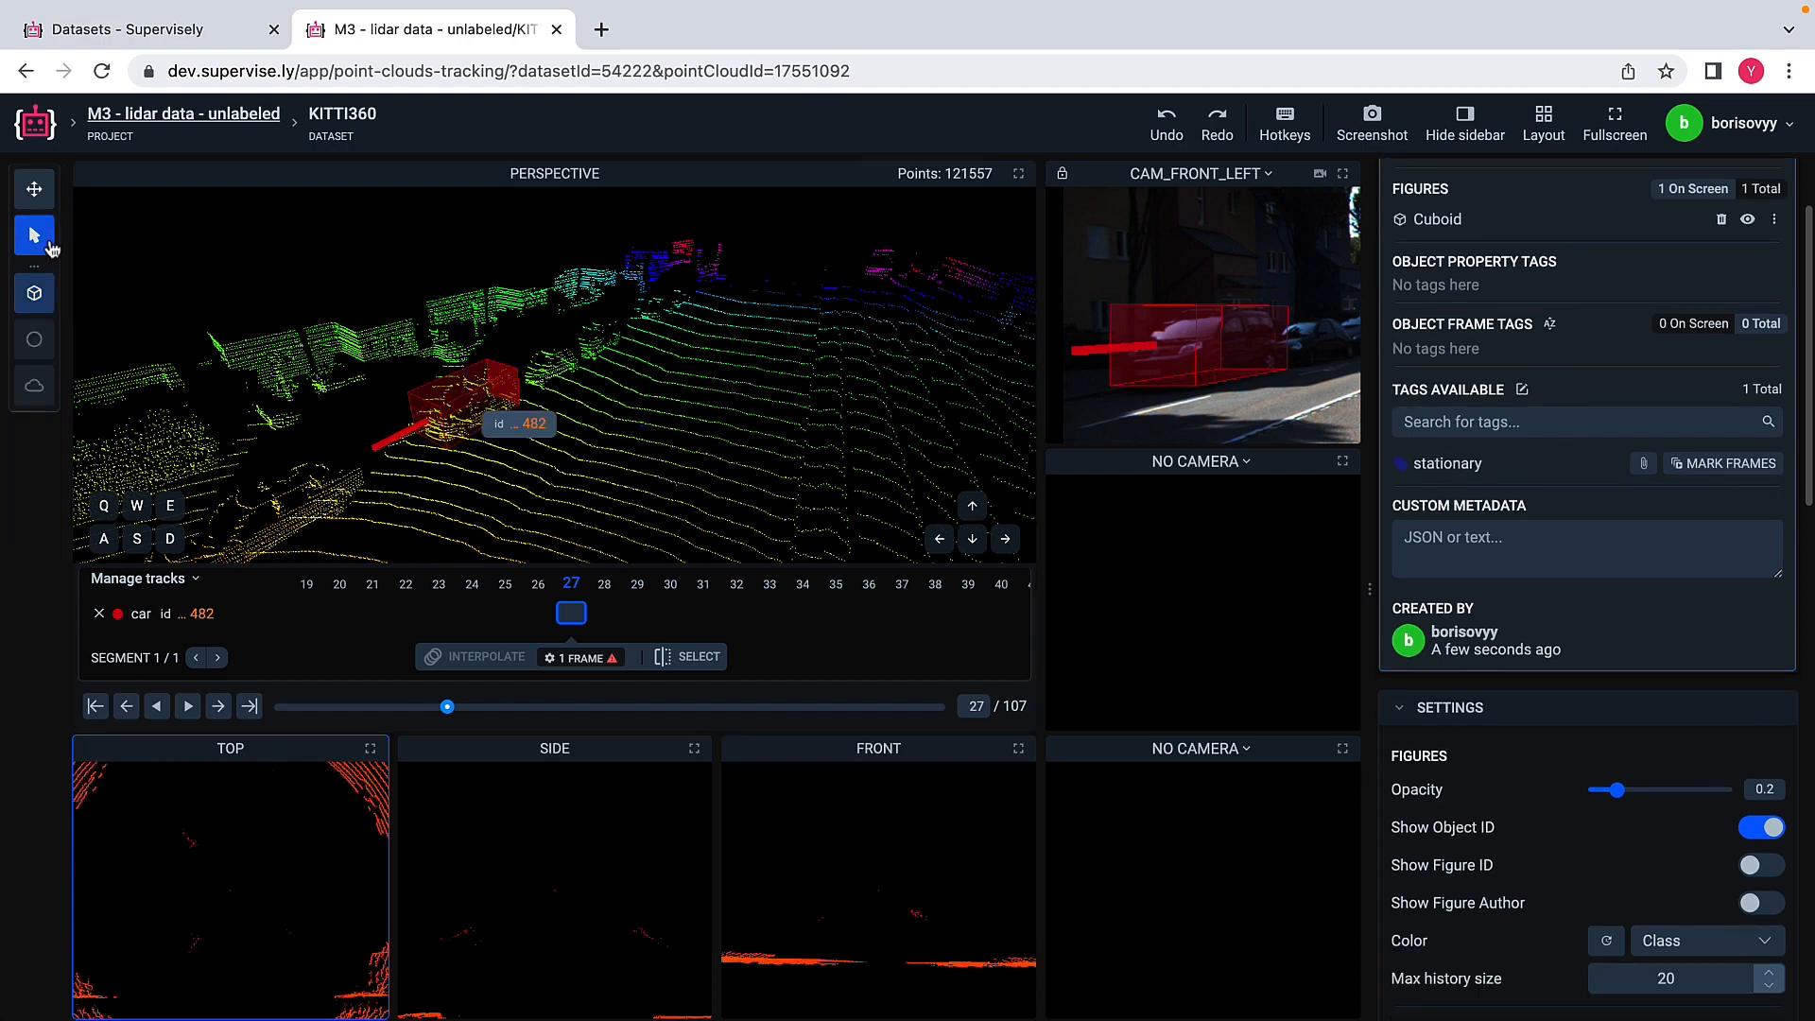
pyautogui.click(99, 615)
# Step: Place a new car cuboid on the next parked car along the road and rotate it about a quarter turn in the top view
pyautogui.click(34, 293)
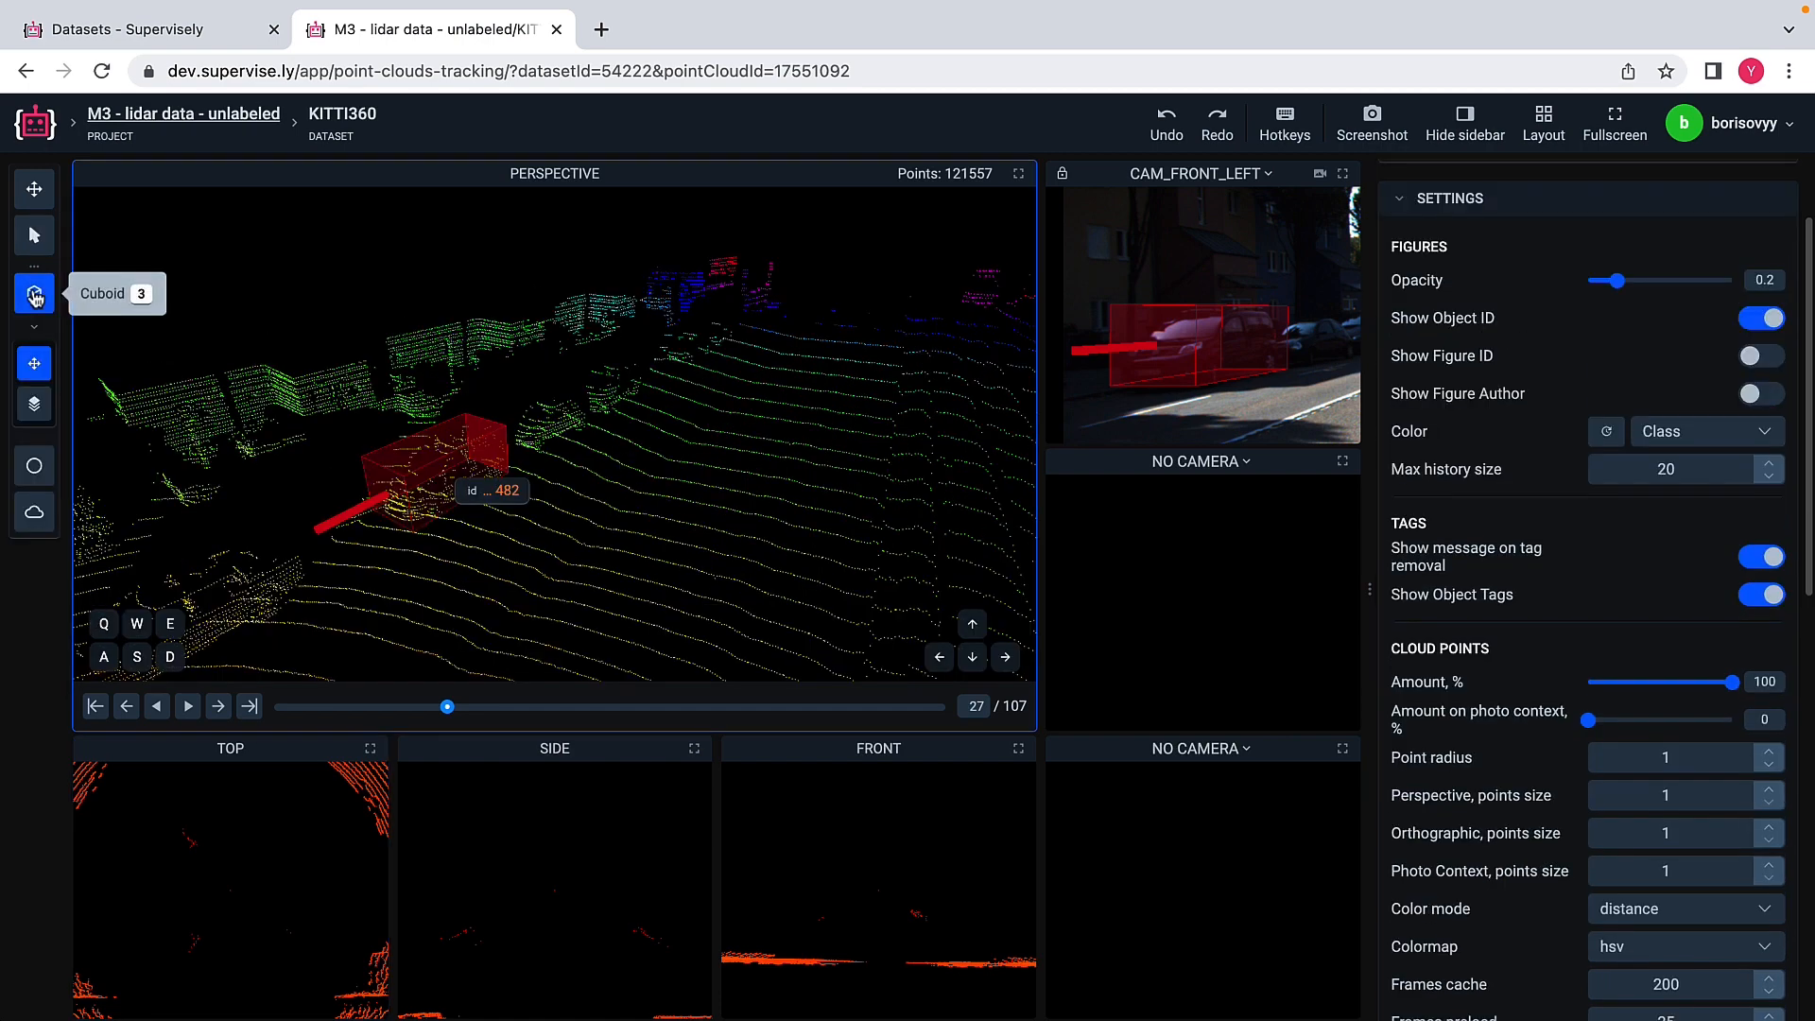
pyautogui.click(553, 426)
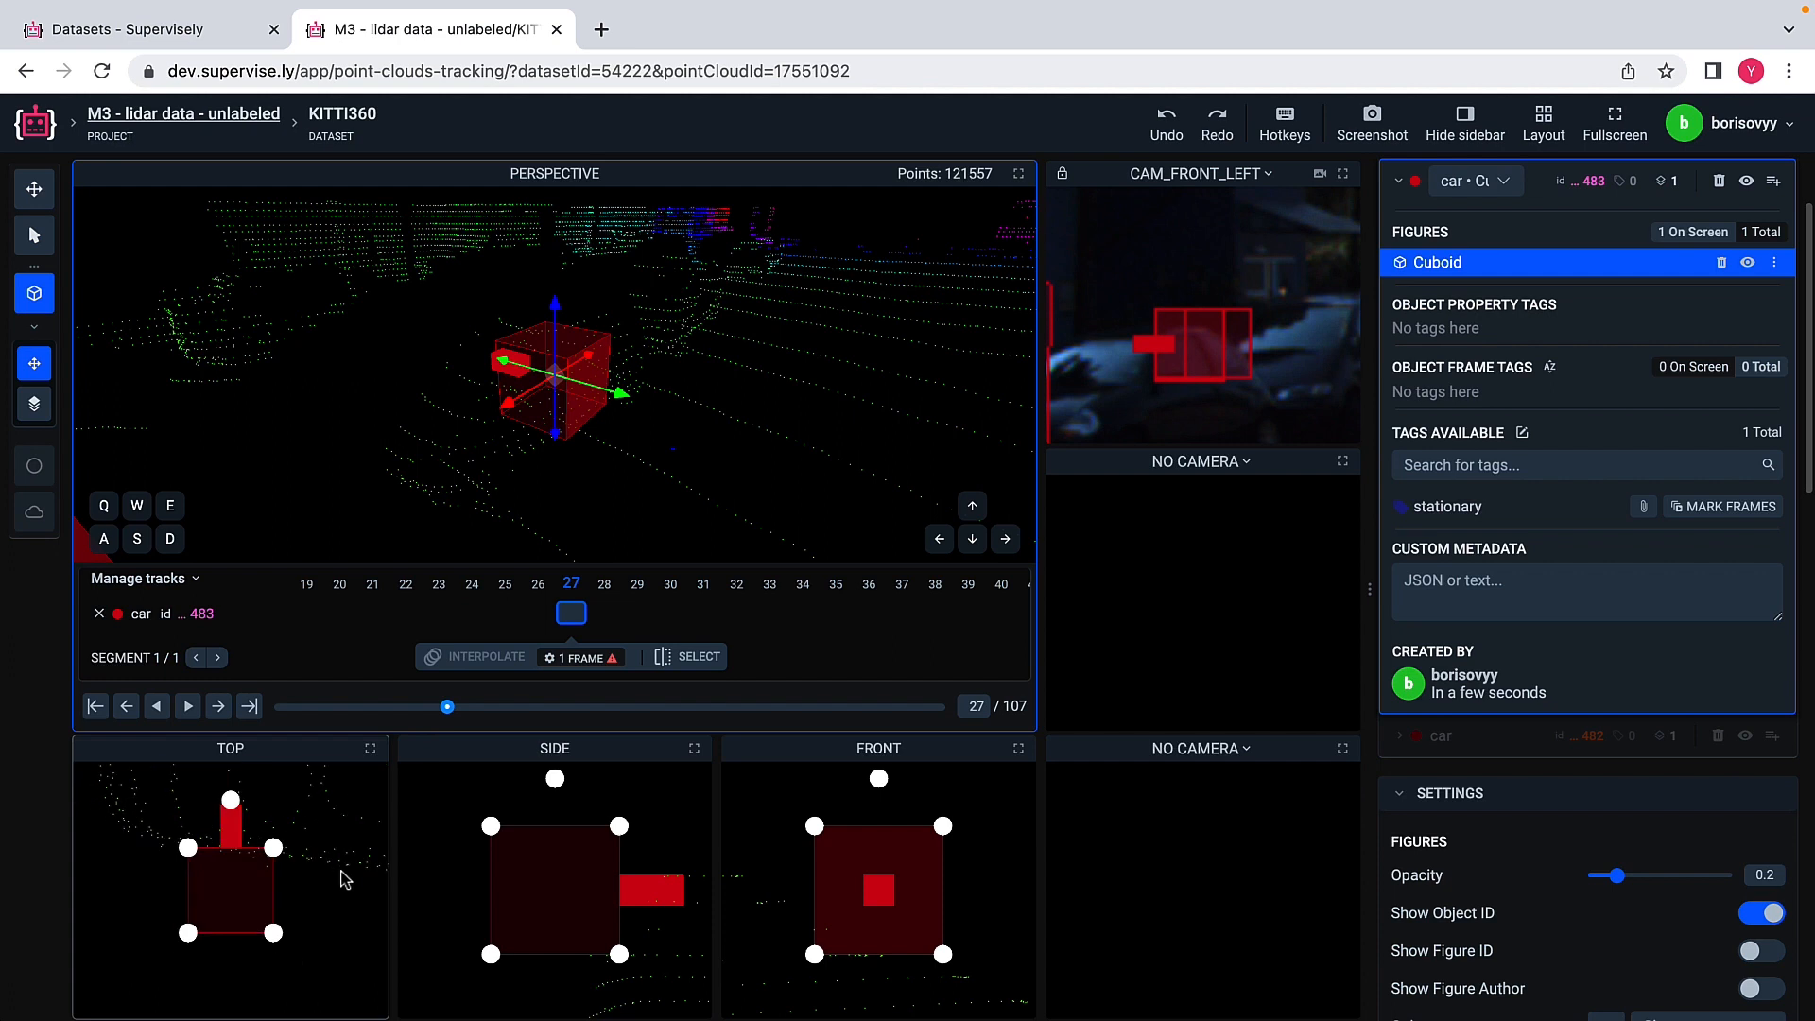
pyautogui.scroll(-2, 343, 879)
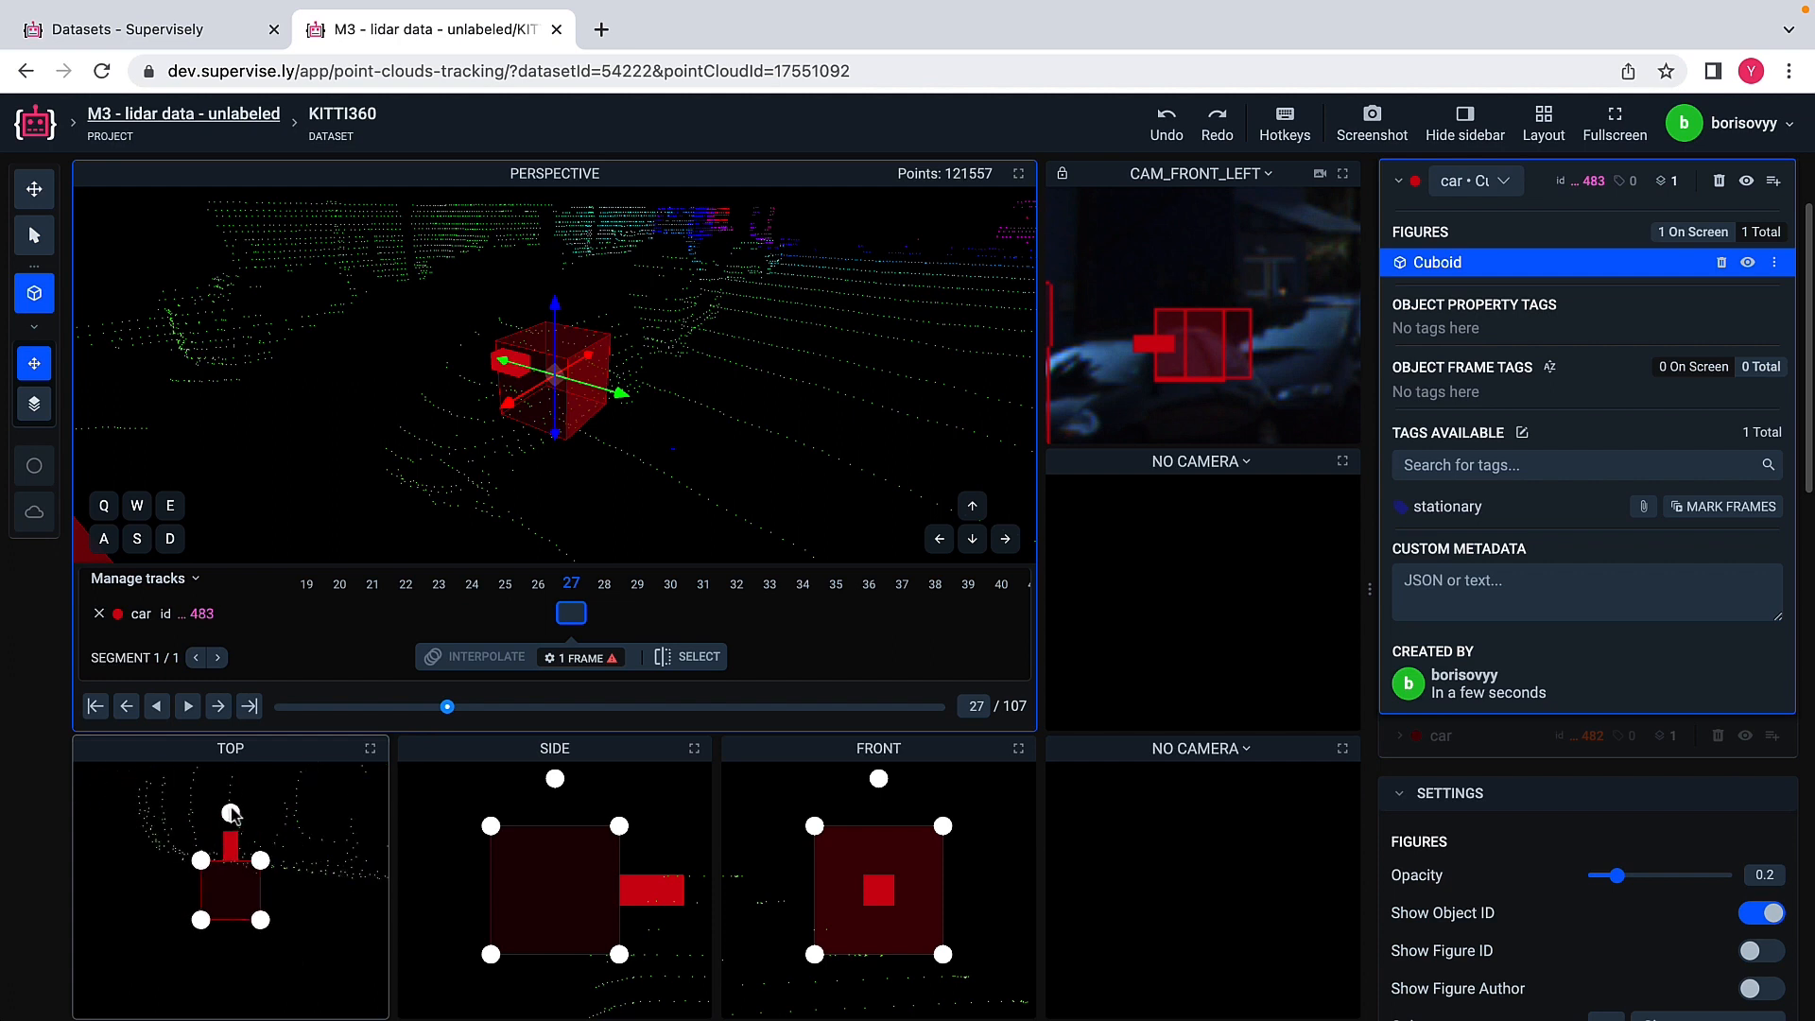
pyautogui.moveTo(235, 823); pyautogui.dragTo(139, 889)
# Step: Resize the second car's cuboid in the top view so its length and width enclose the car's points
pyautogui.moveTo(260, 923); pyautogui.dragTo(315, 977)
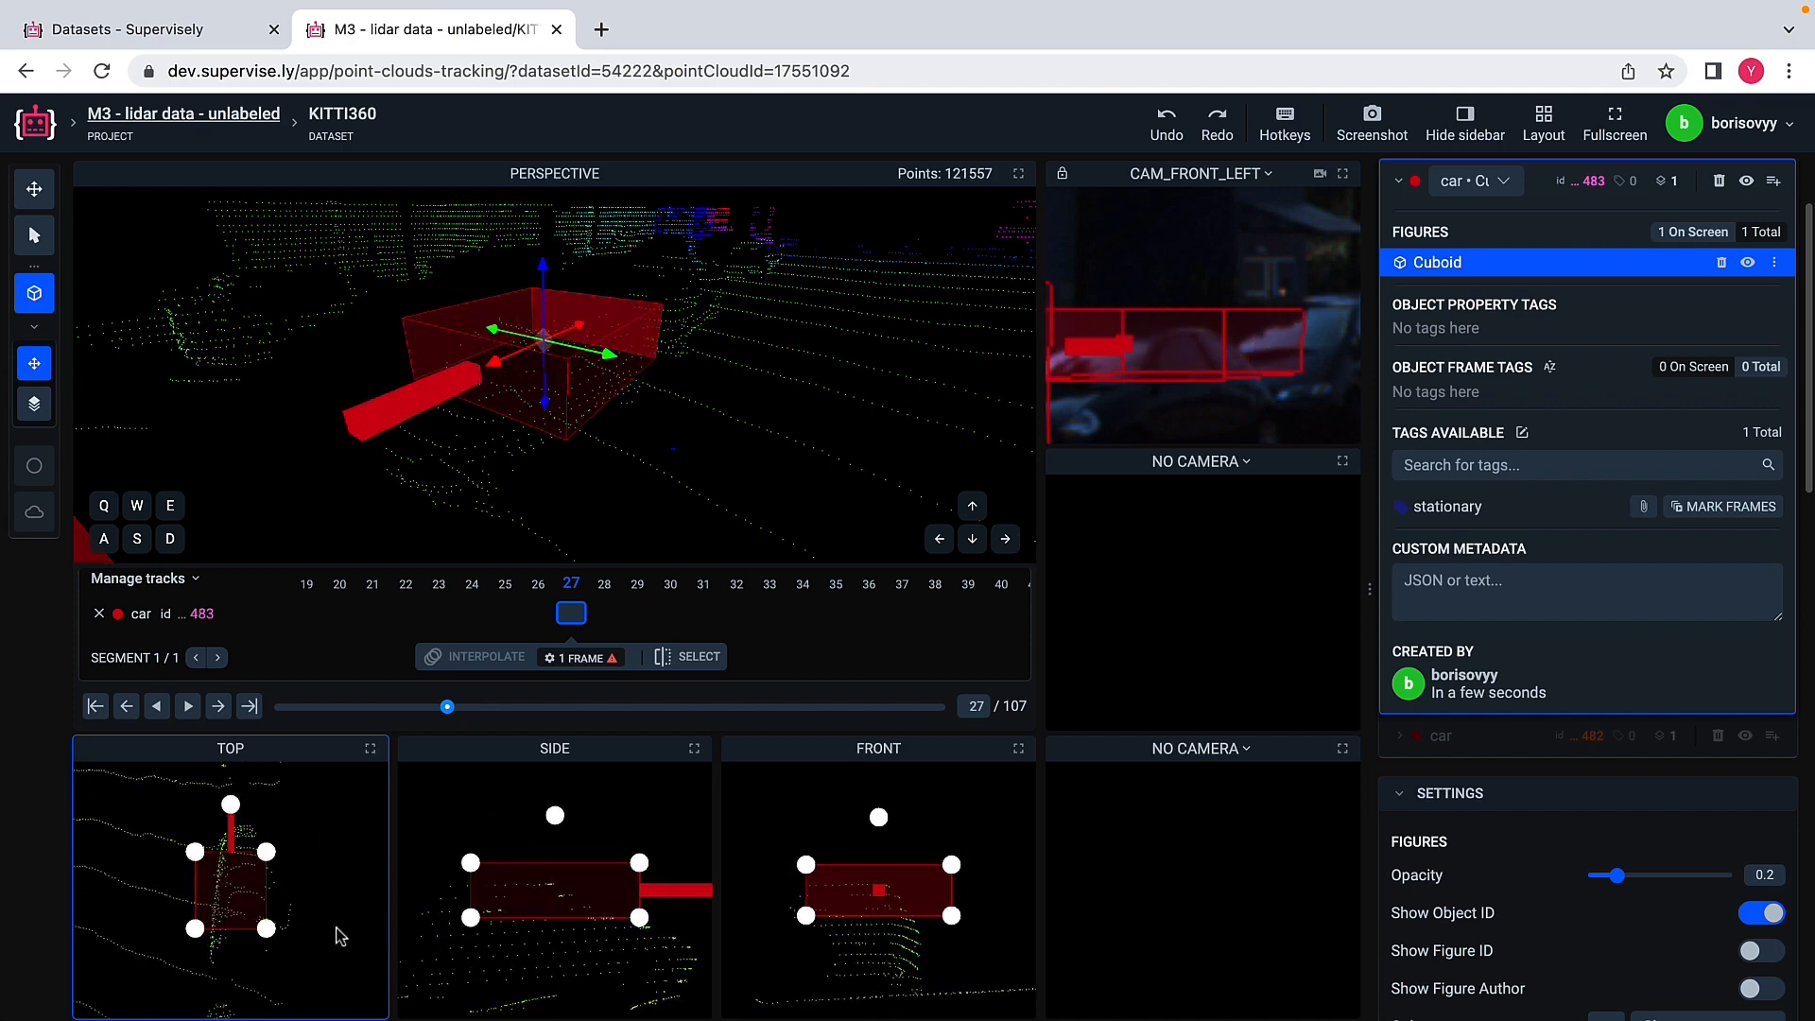
pyautogui.moveTo(267, 933); pyautogui.dragTo(286, 959)
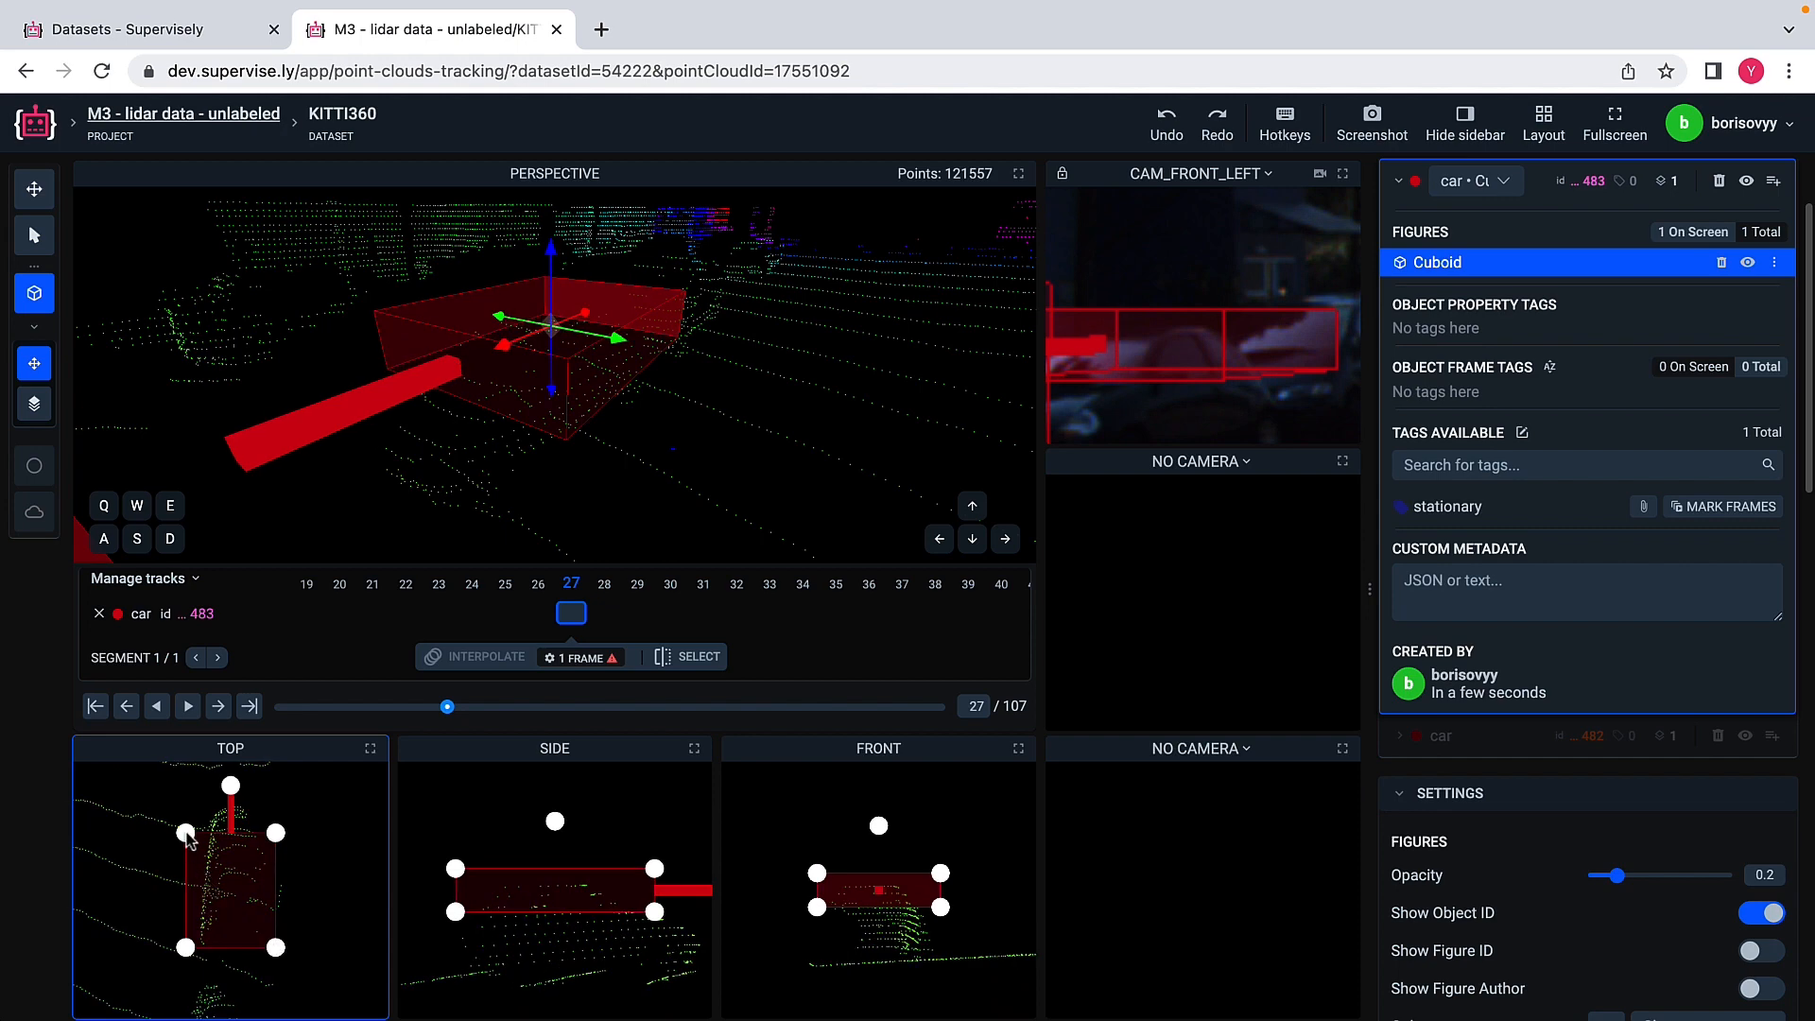
pyautogui.moveTo(186, 834); pyautogui.dragTo(189, 780)
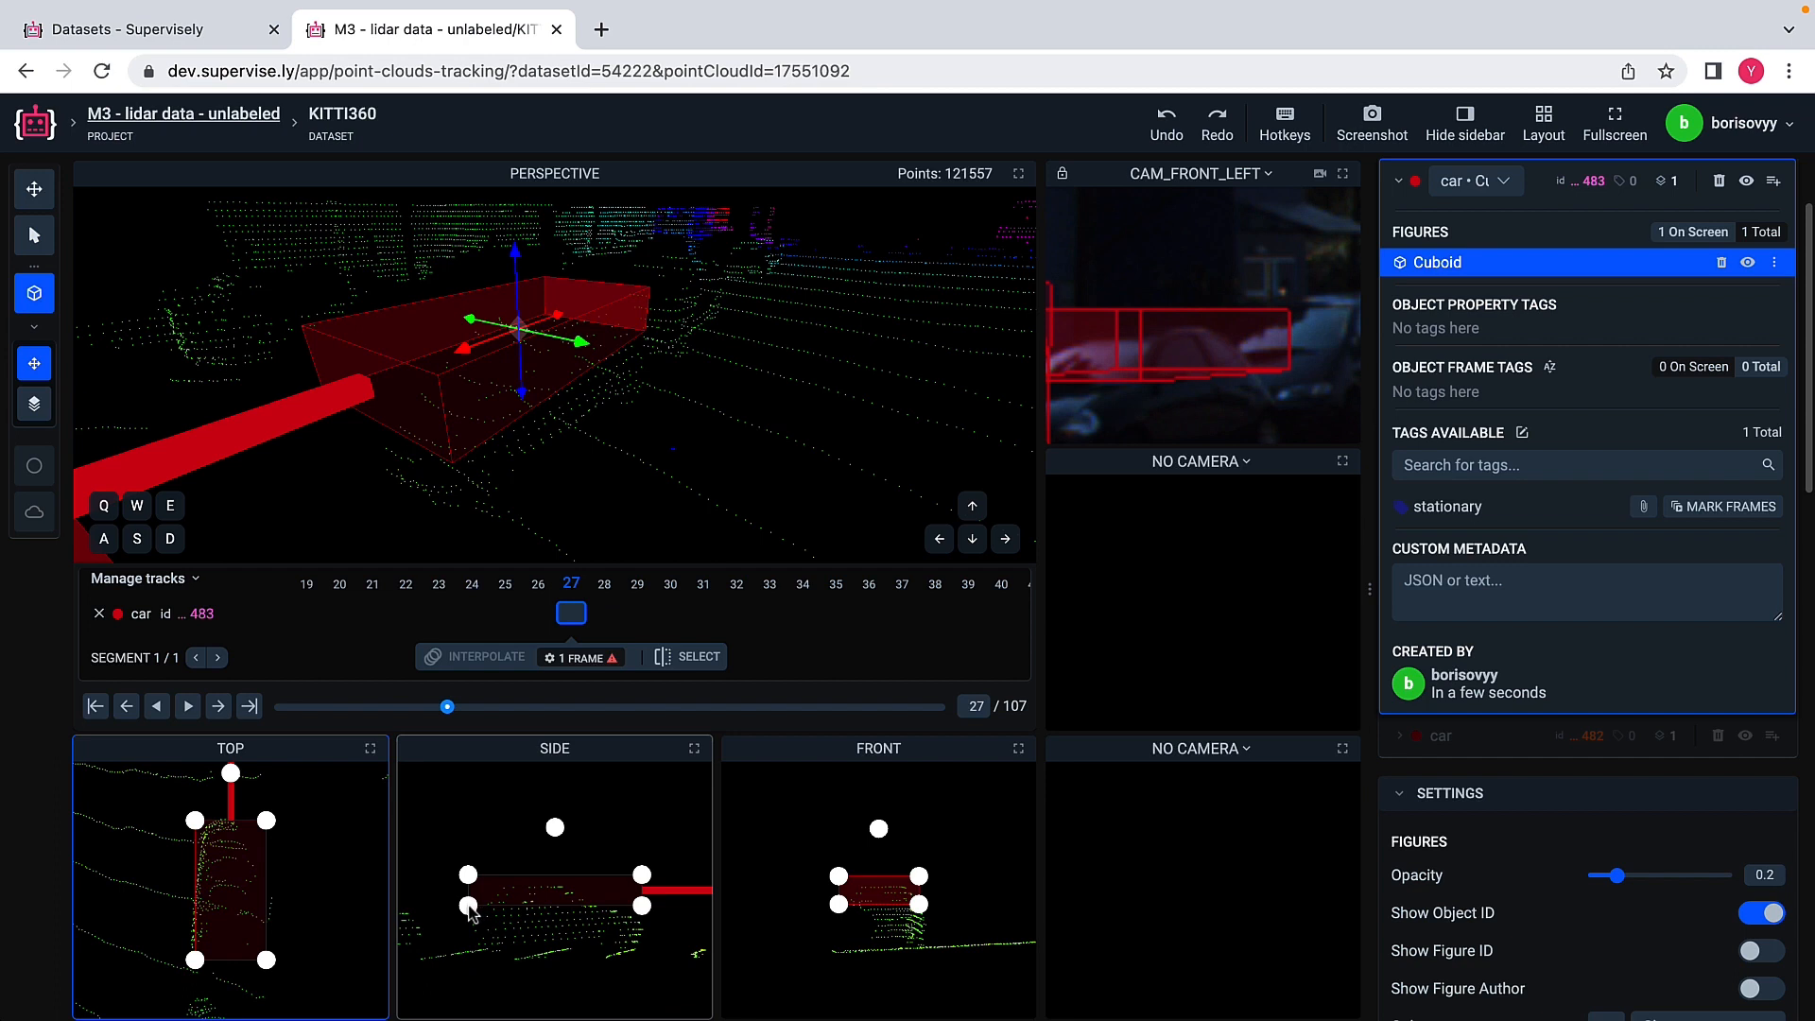
# Step: Extend the second car's cuboid down to the ground in the side view, checking its fit in the CAM_FRONT_LEFT image
pyautogui.moveTo(470, 909); pyautogui.dragTo(473, 935)
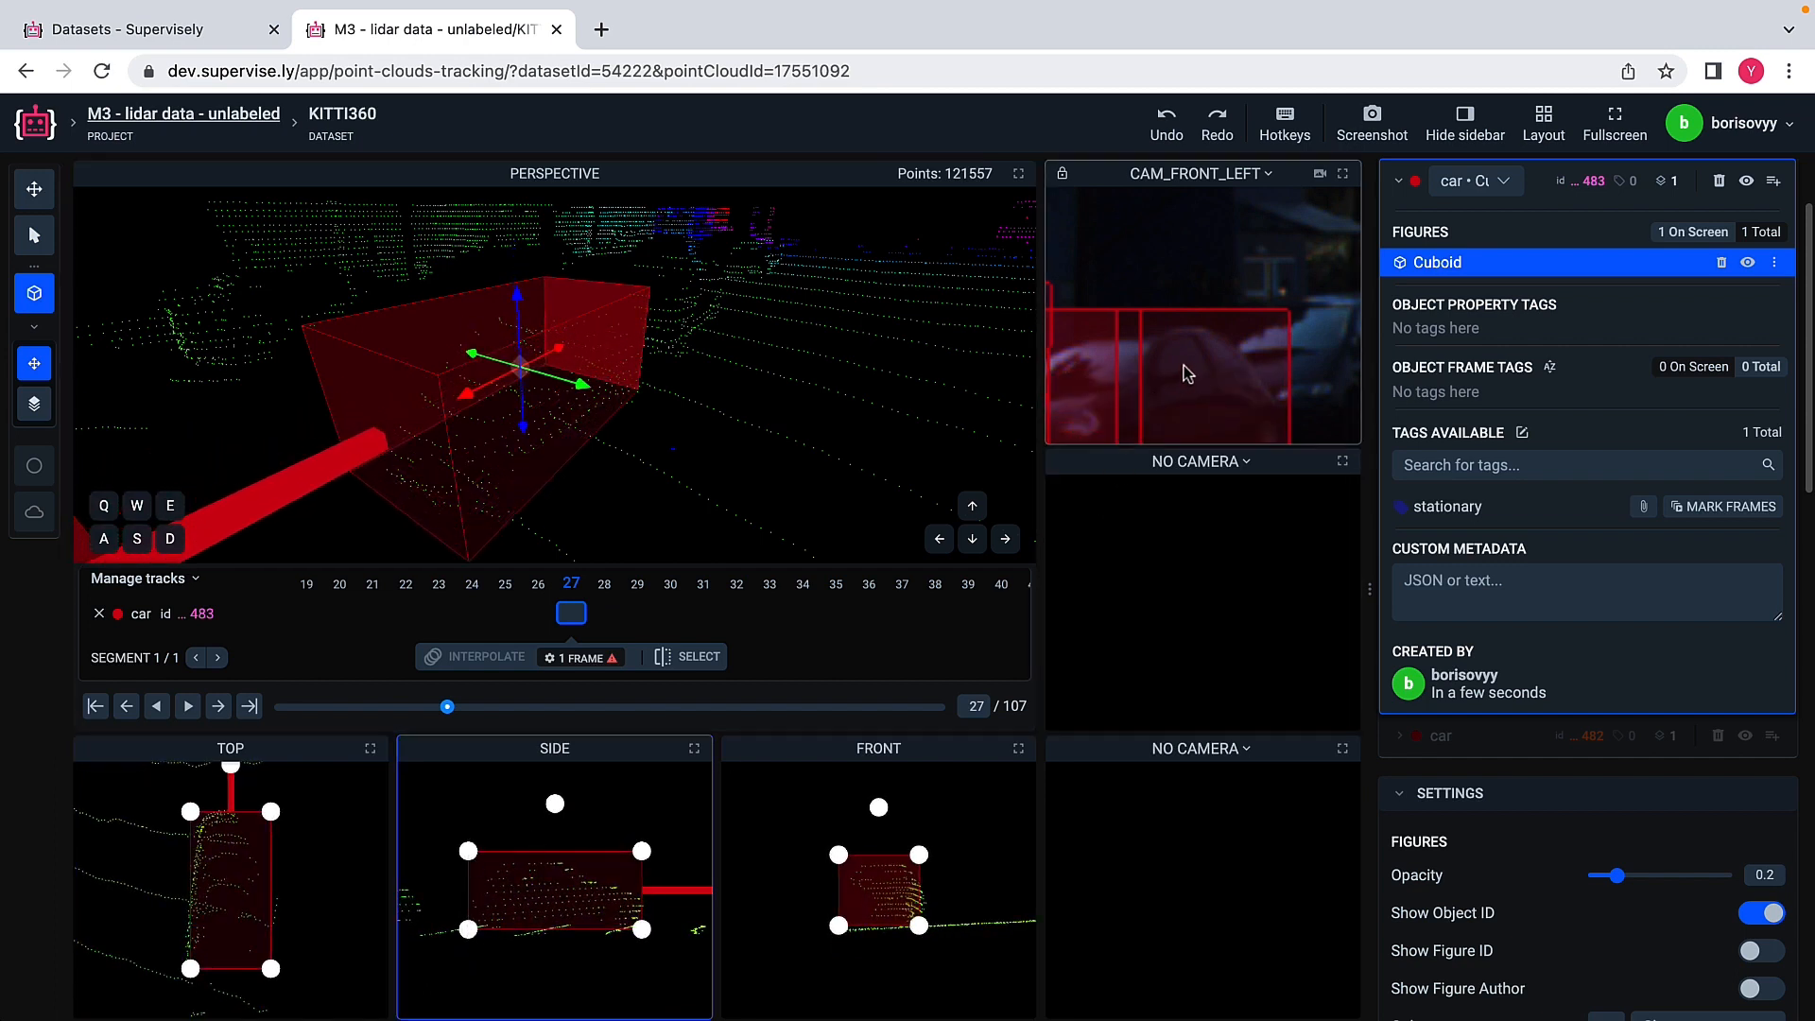
pyautogui.scroll(-4, 1186, 373)
pyautogui.scroll(-3, 1188, 373)
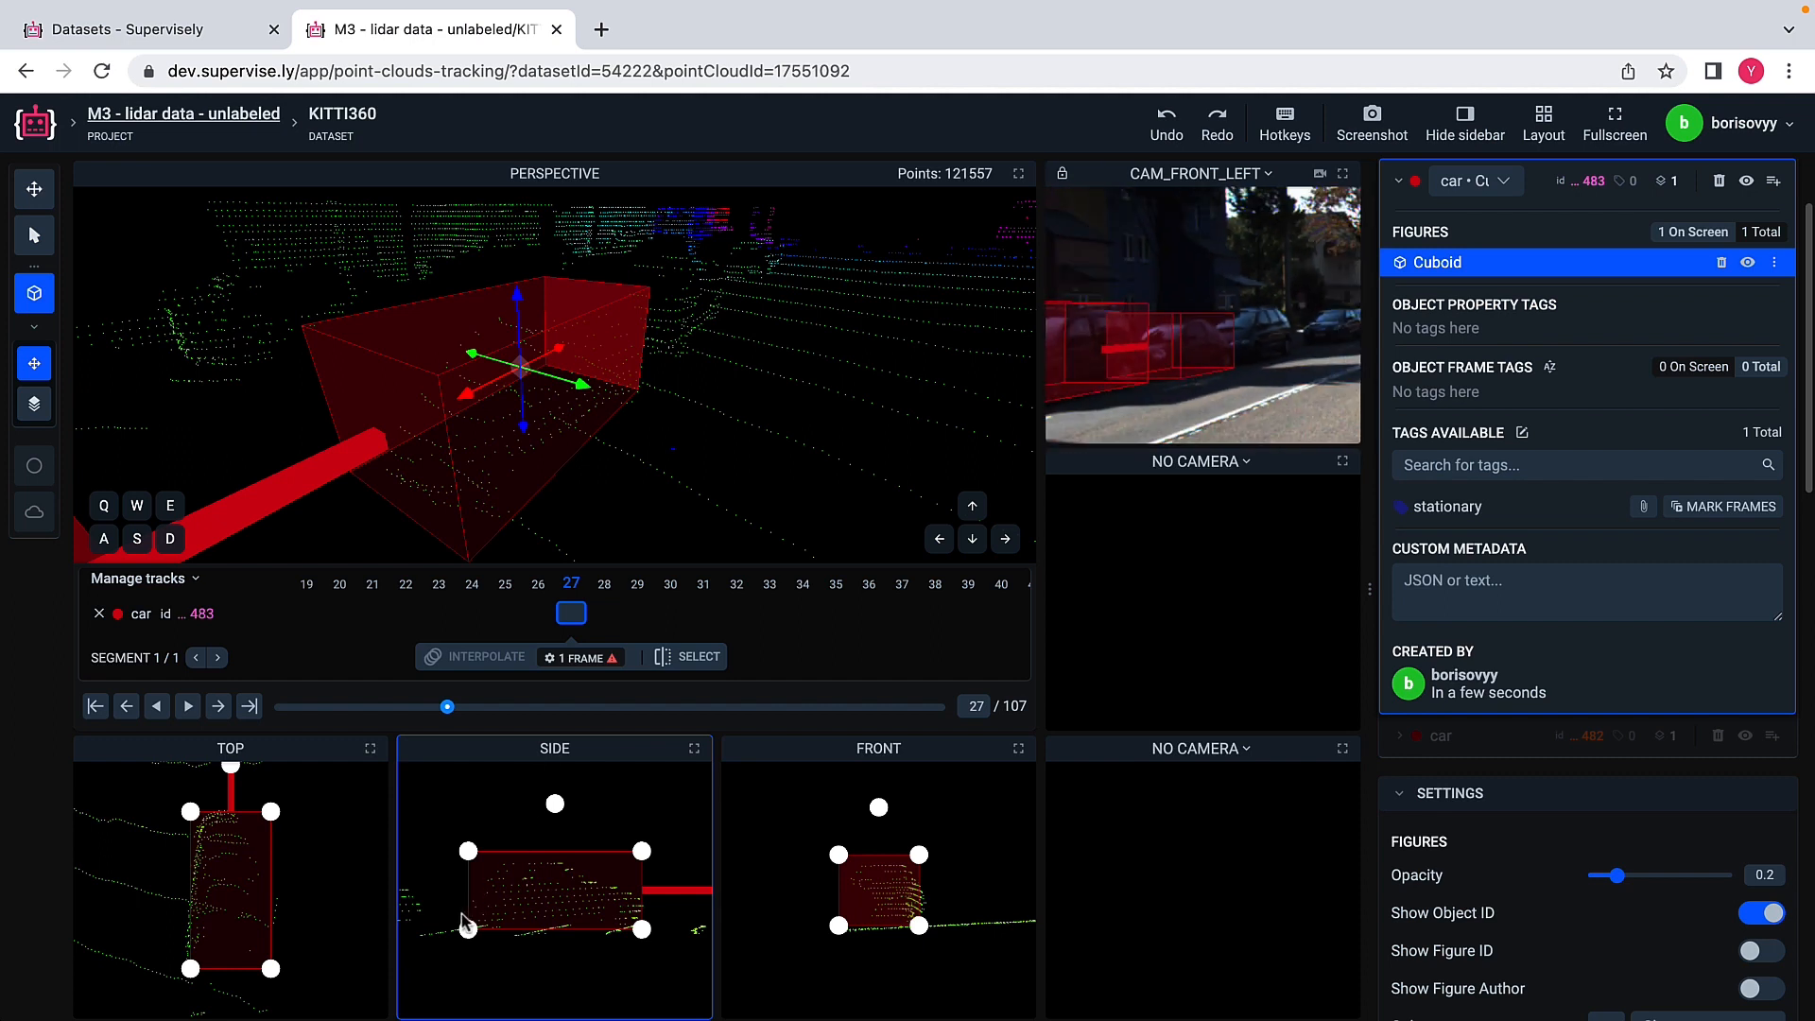
pyautogui.moveTo(468, 928); pyautogui.dragTo(466, 925)
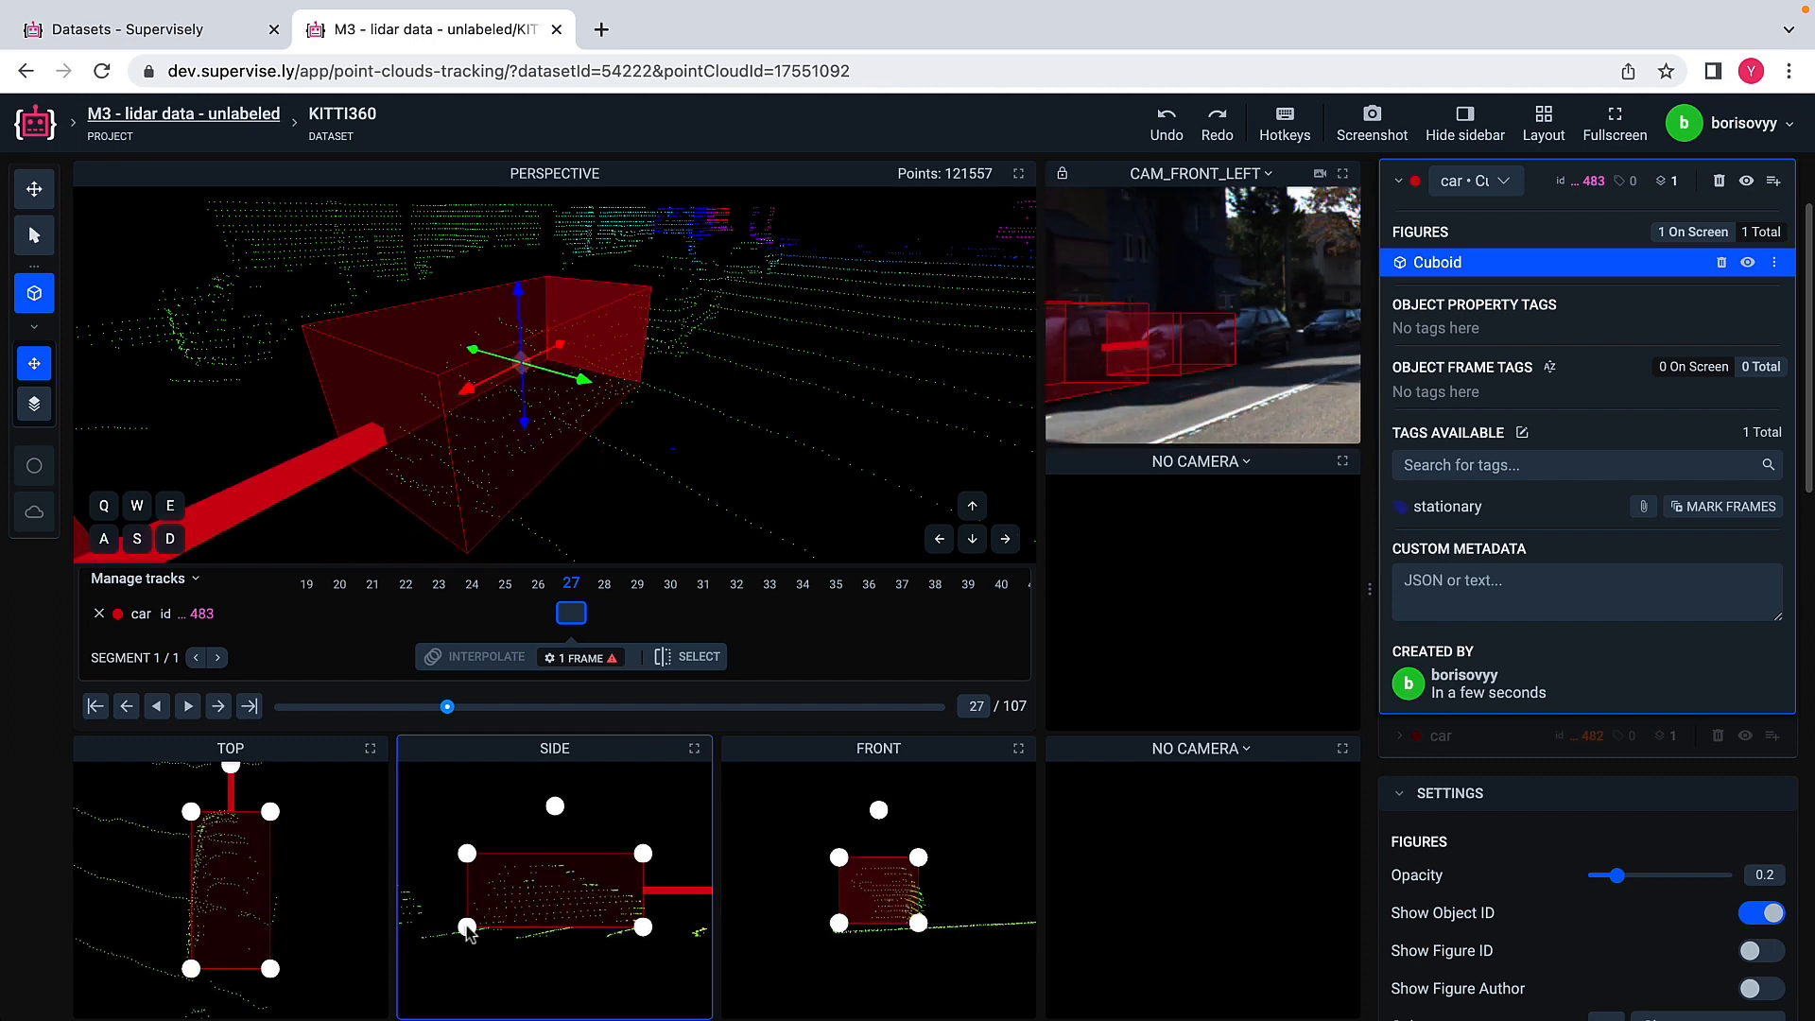
# Step: Fine-tune the second car's cuboid at its lower corner in the front view and deselect it in the perspective view
pyautogui.moveTo(919, 926); pyautogui.dragTo(922, 932)
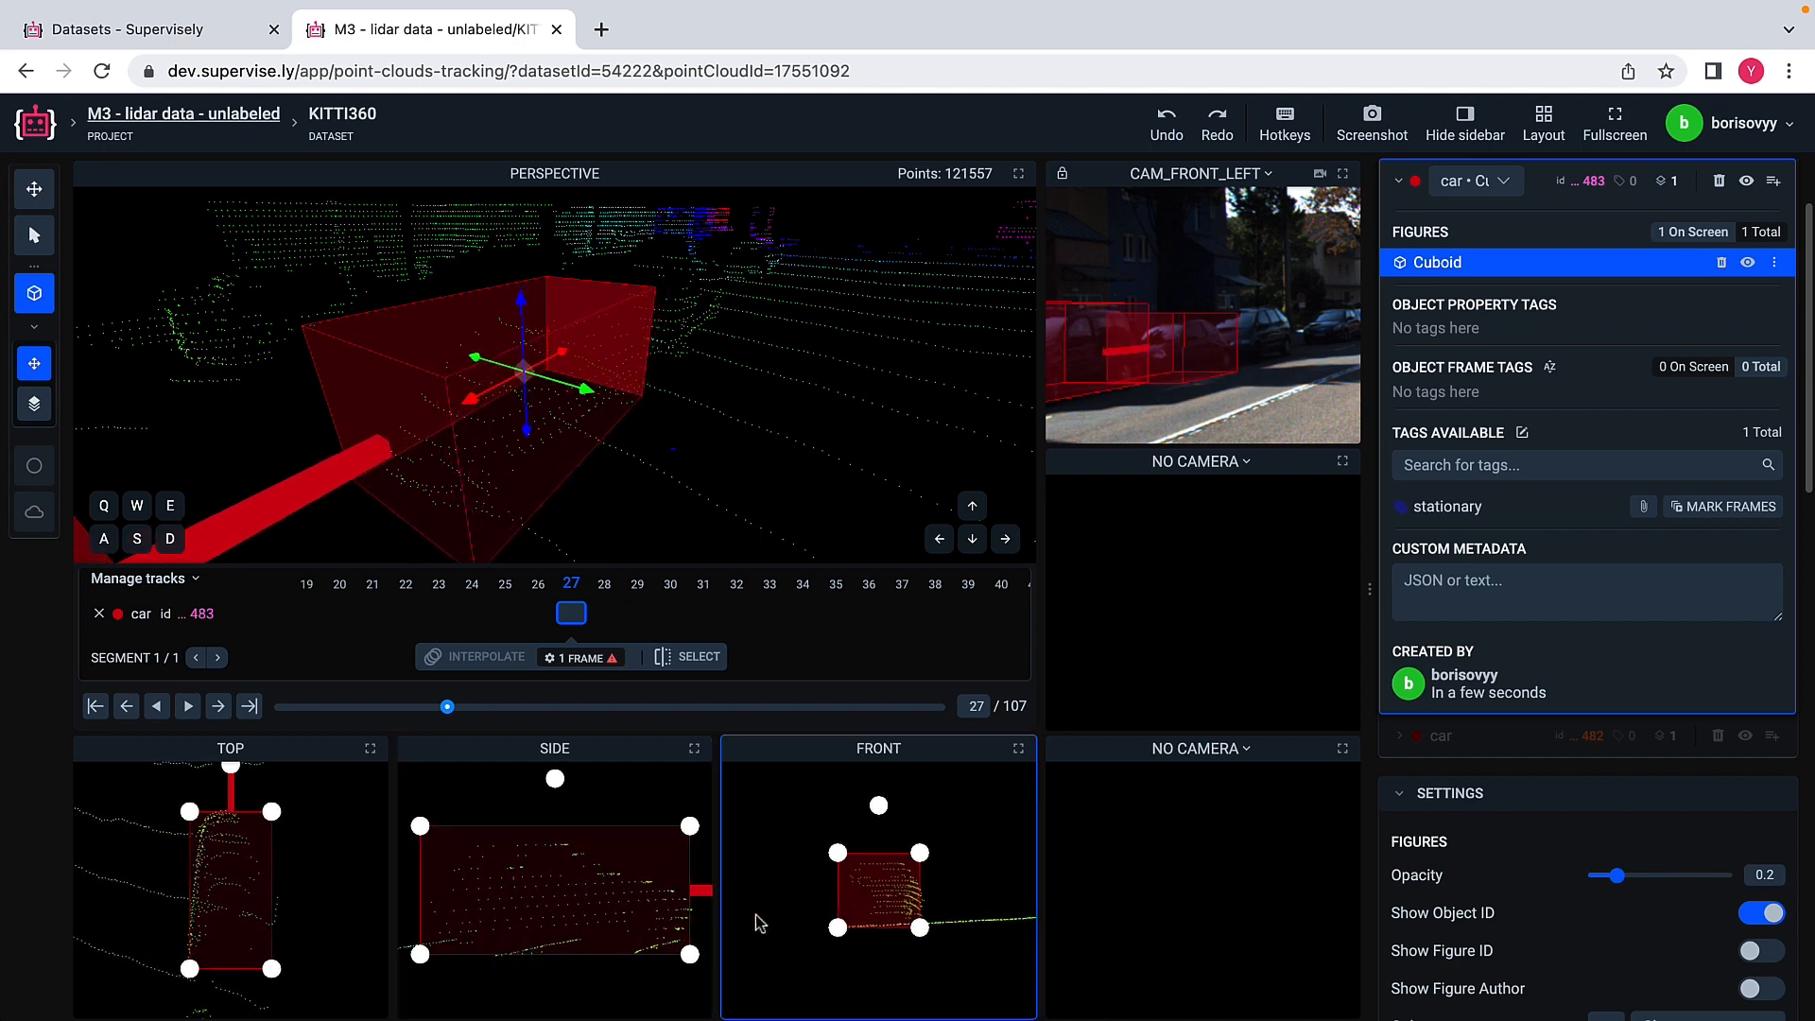
pyautogui.scroll(-3, 615, 905)
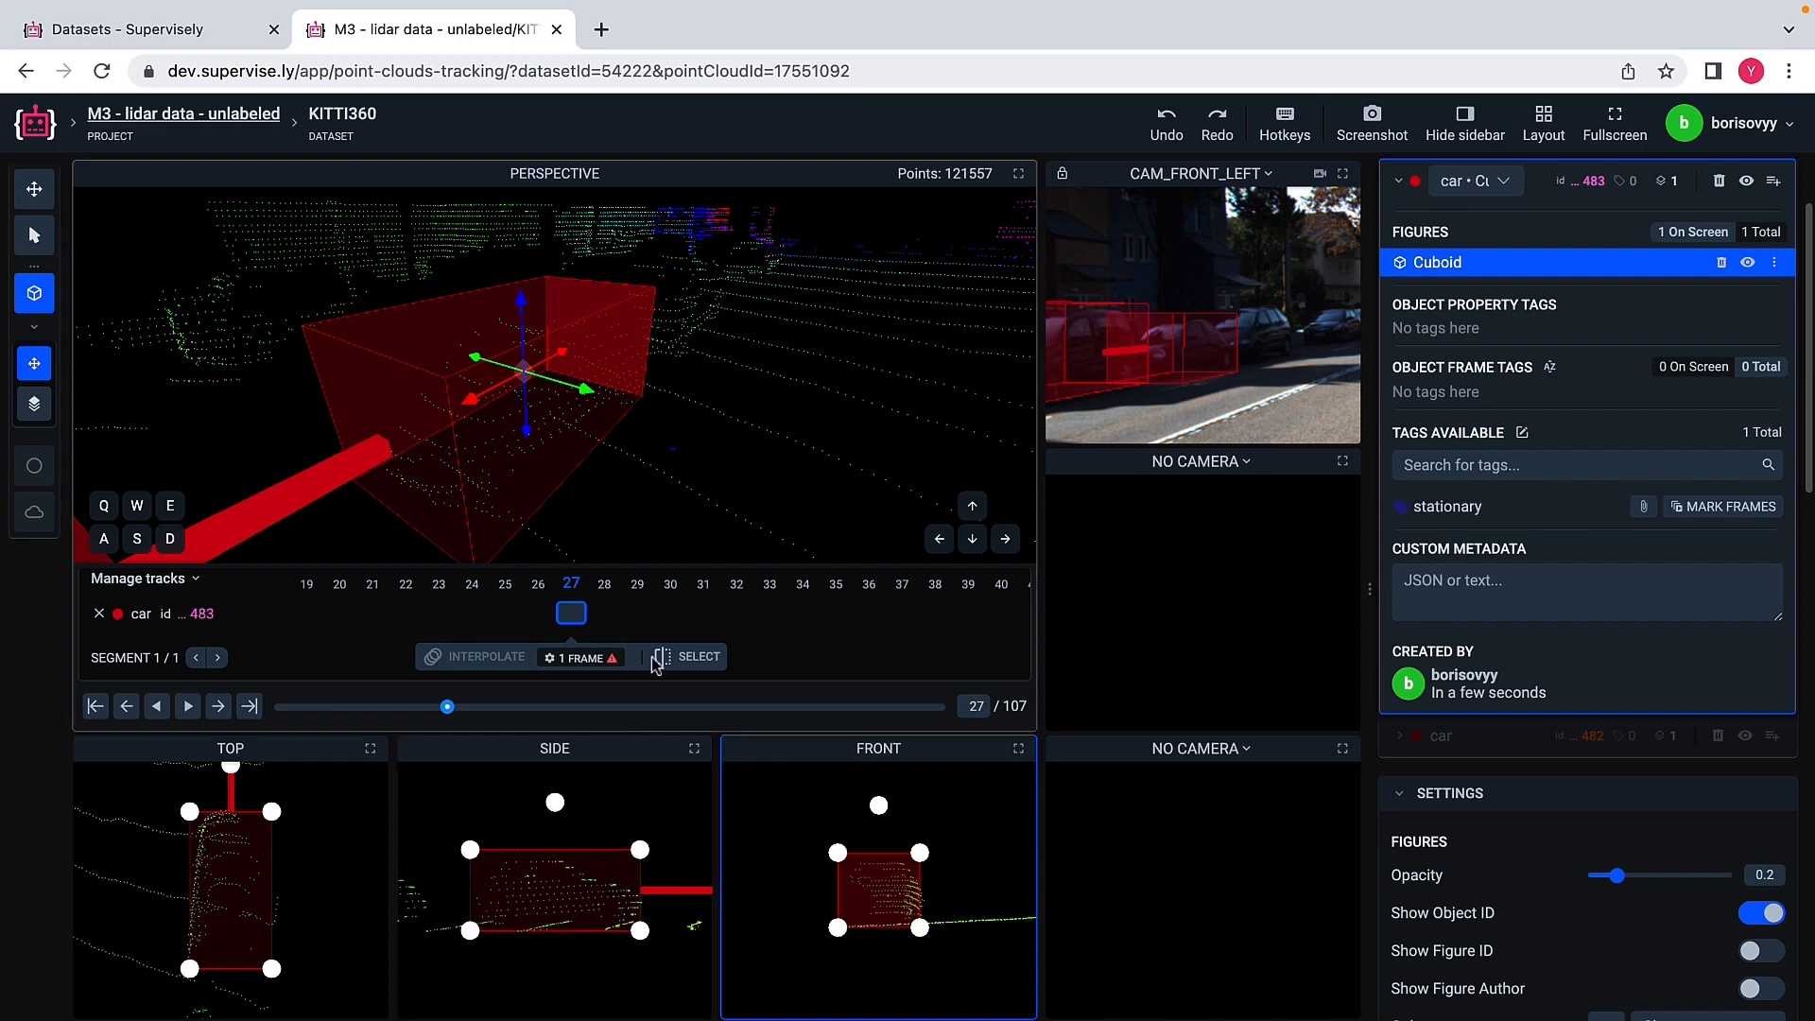
pyautogui.scroll(-5, 735, 406)
pyautogui.scroll(-3, 735, 406)
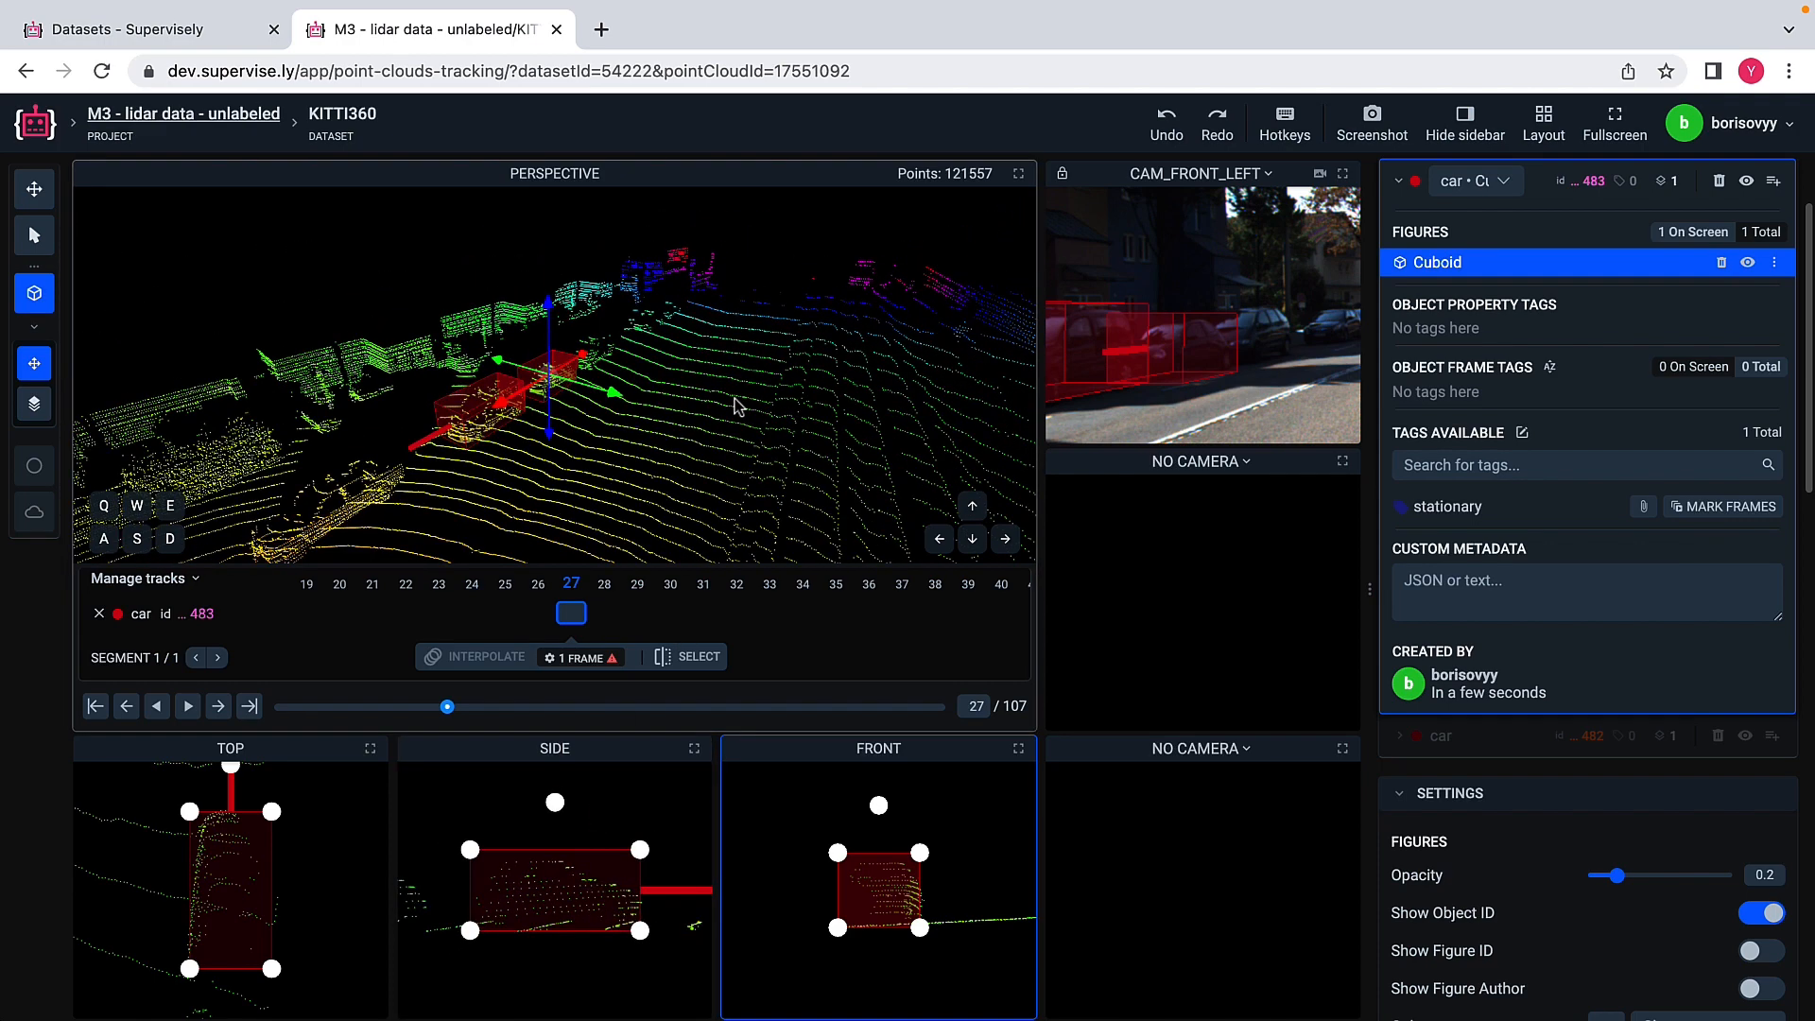
pyautogui.click(735, 406)
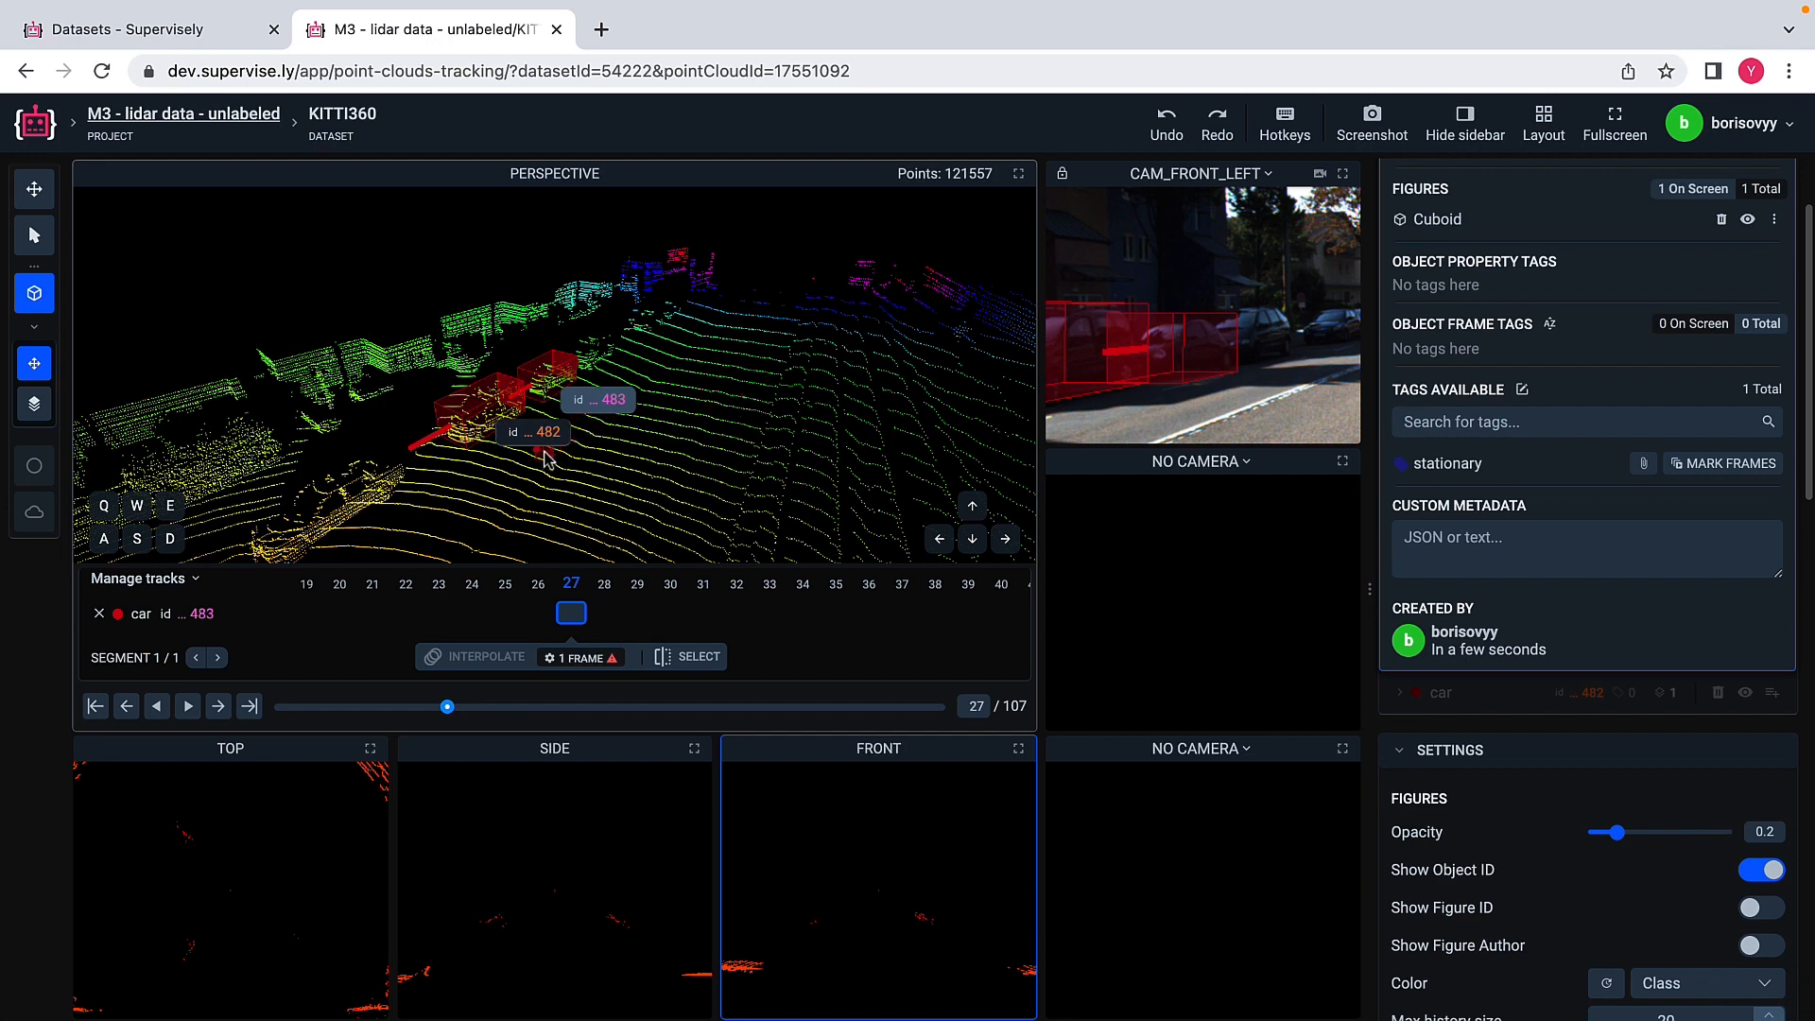
pyautogui.click(34, 234)
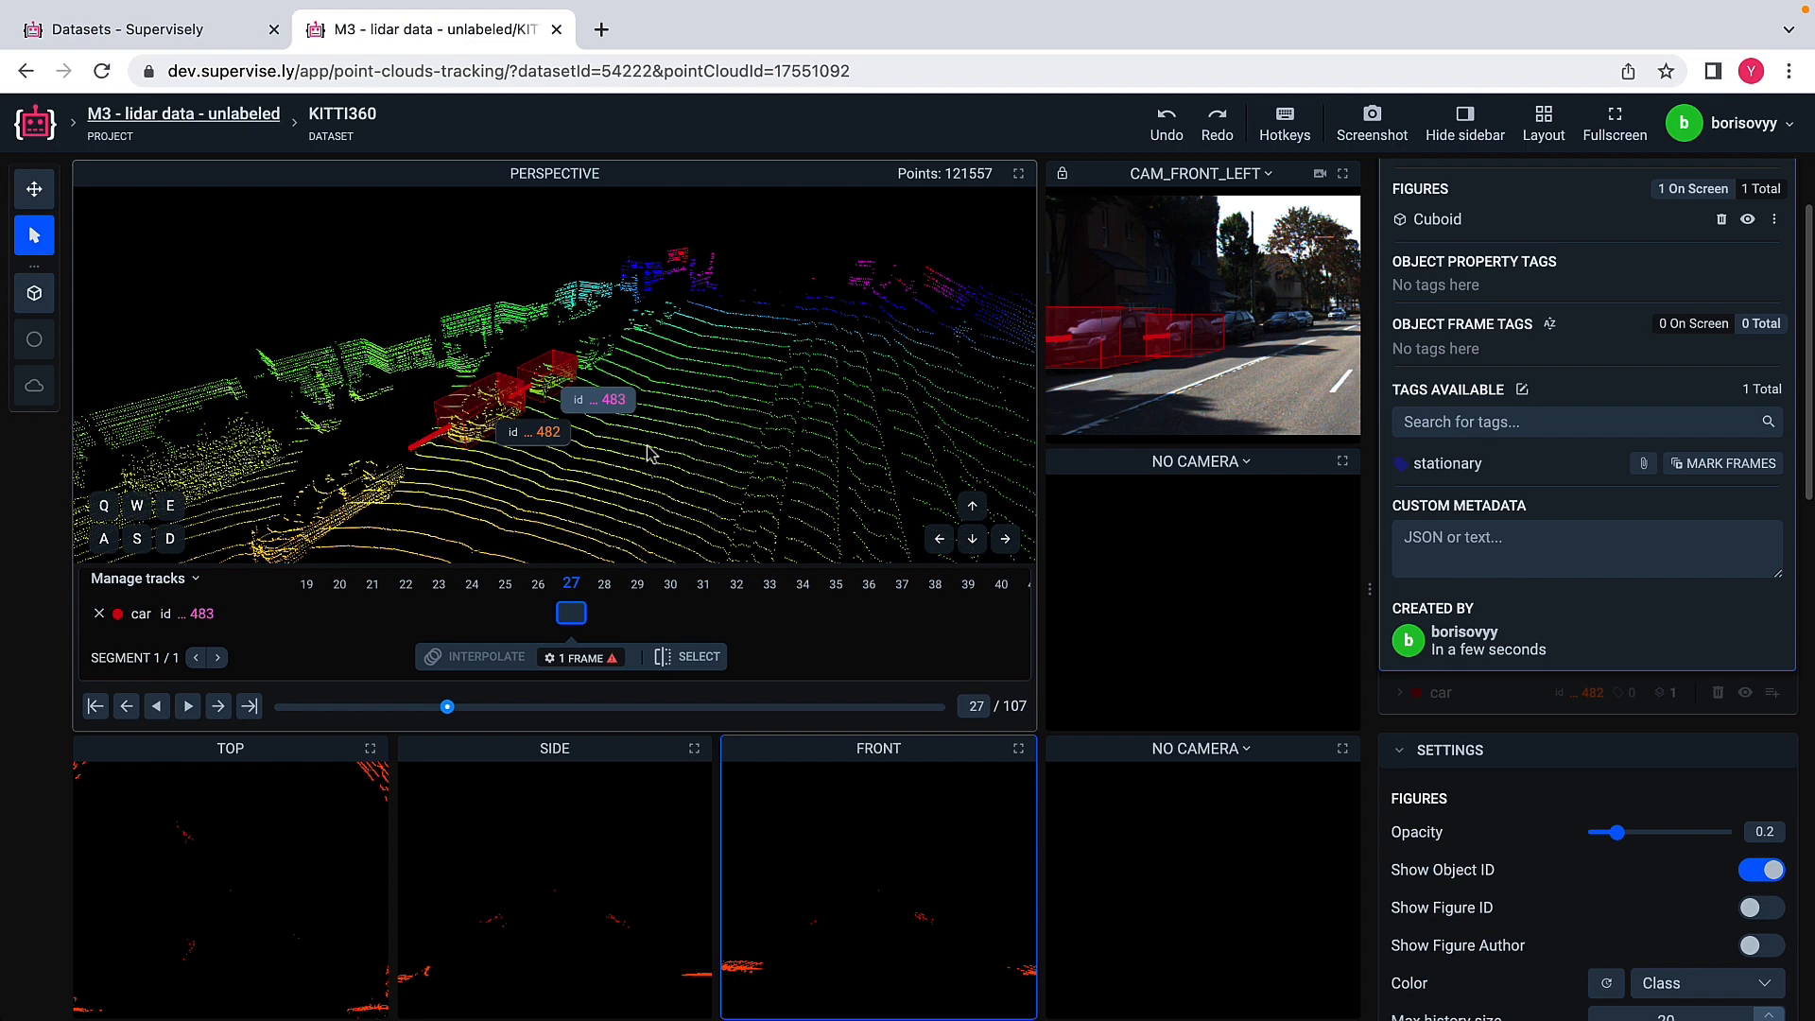
# Step: Copy both car cuboids from frame 27 and paste them into frames 28 and 29
pyautogui.hotkey('ctrl', 'c')
pyautogui.click(99, 615)
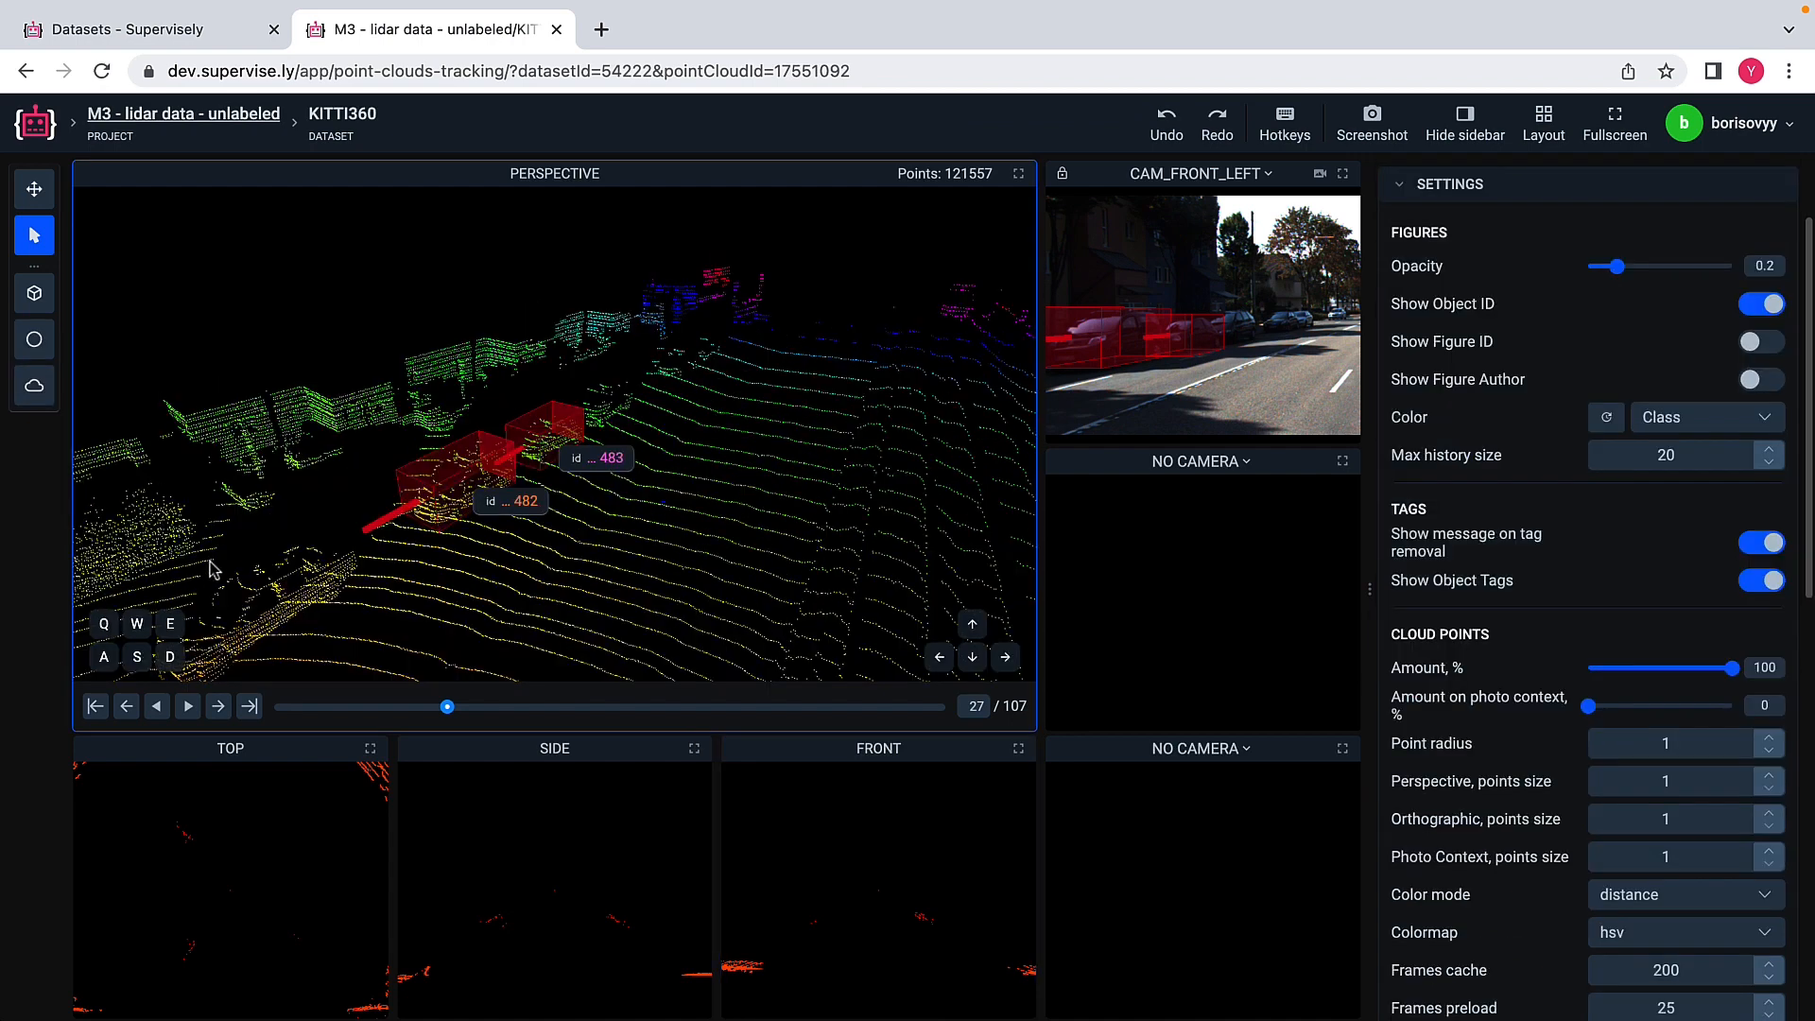
pyautogui.hotkey('ctrl', 'c')
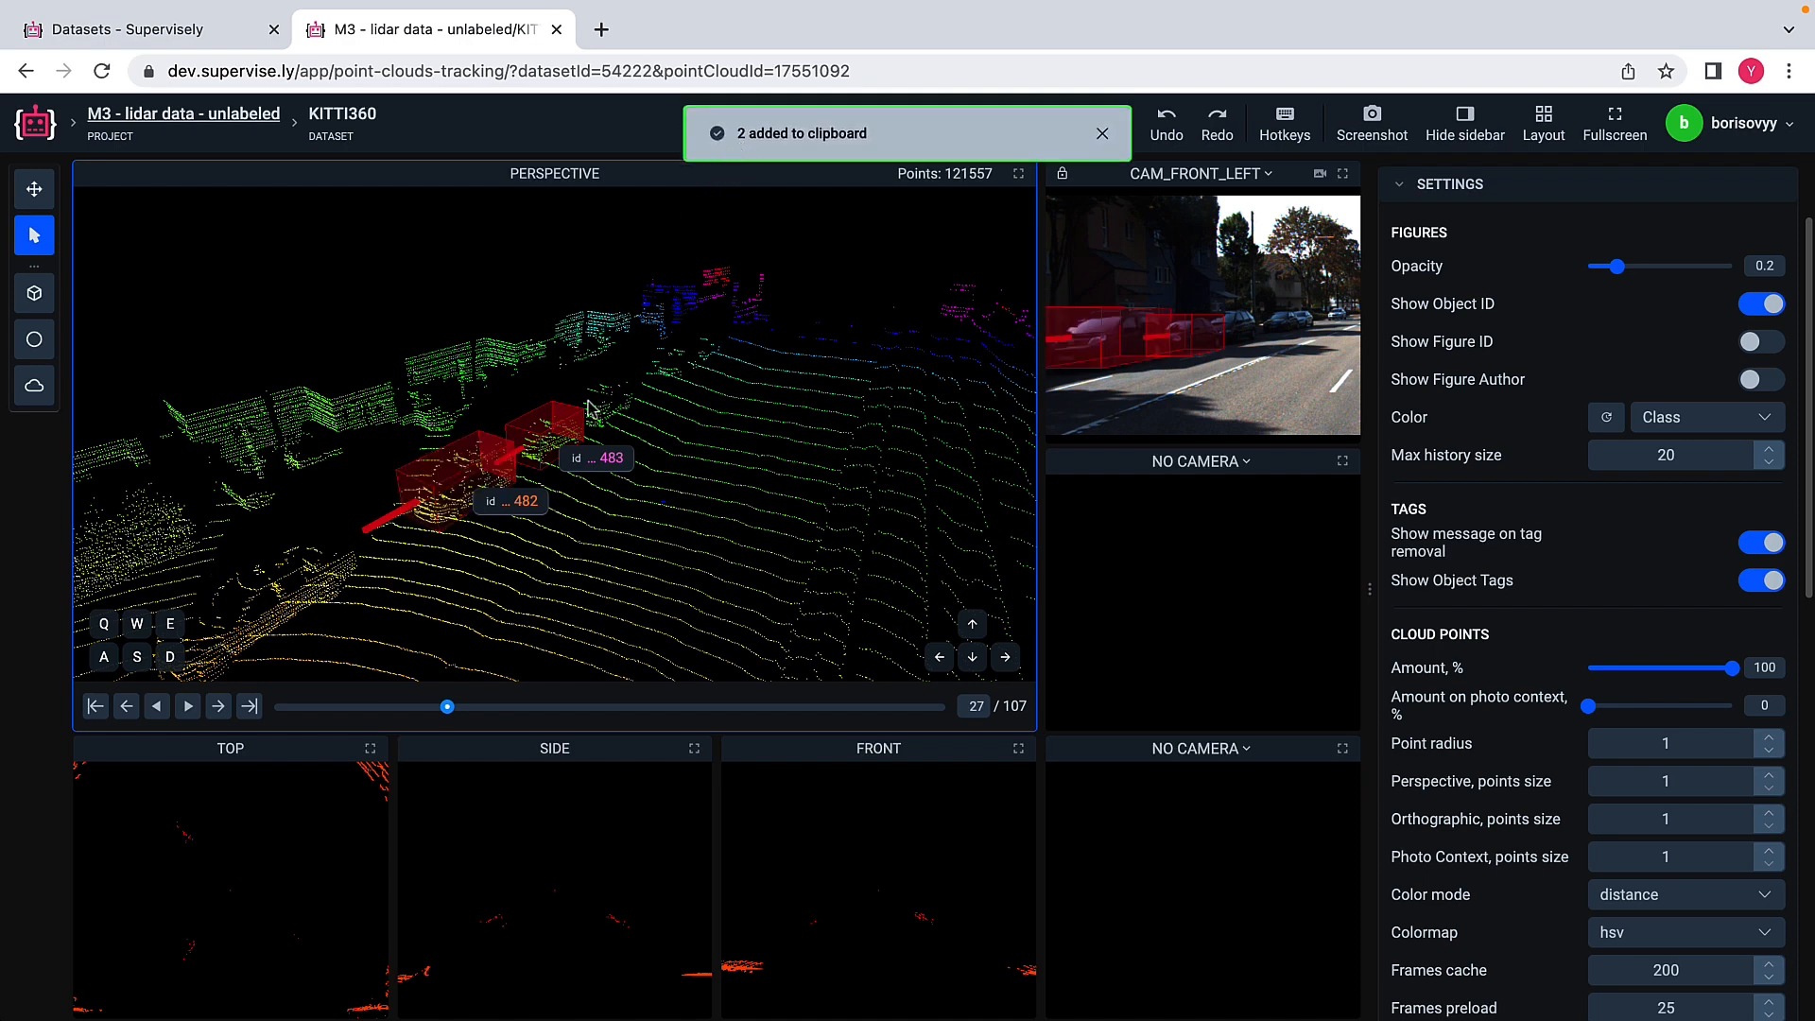
pyautogui.click(219, 709)
pyautogui.hotkey('ctrl', 'v')
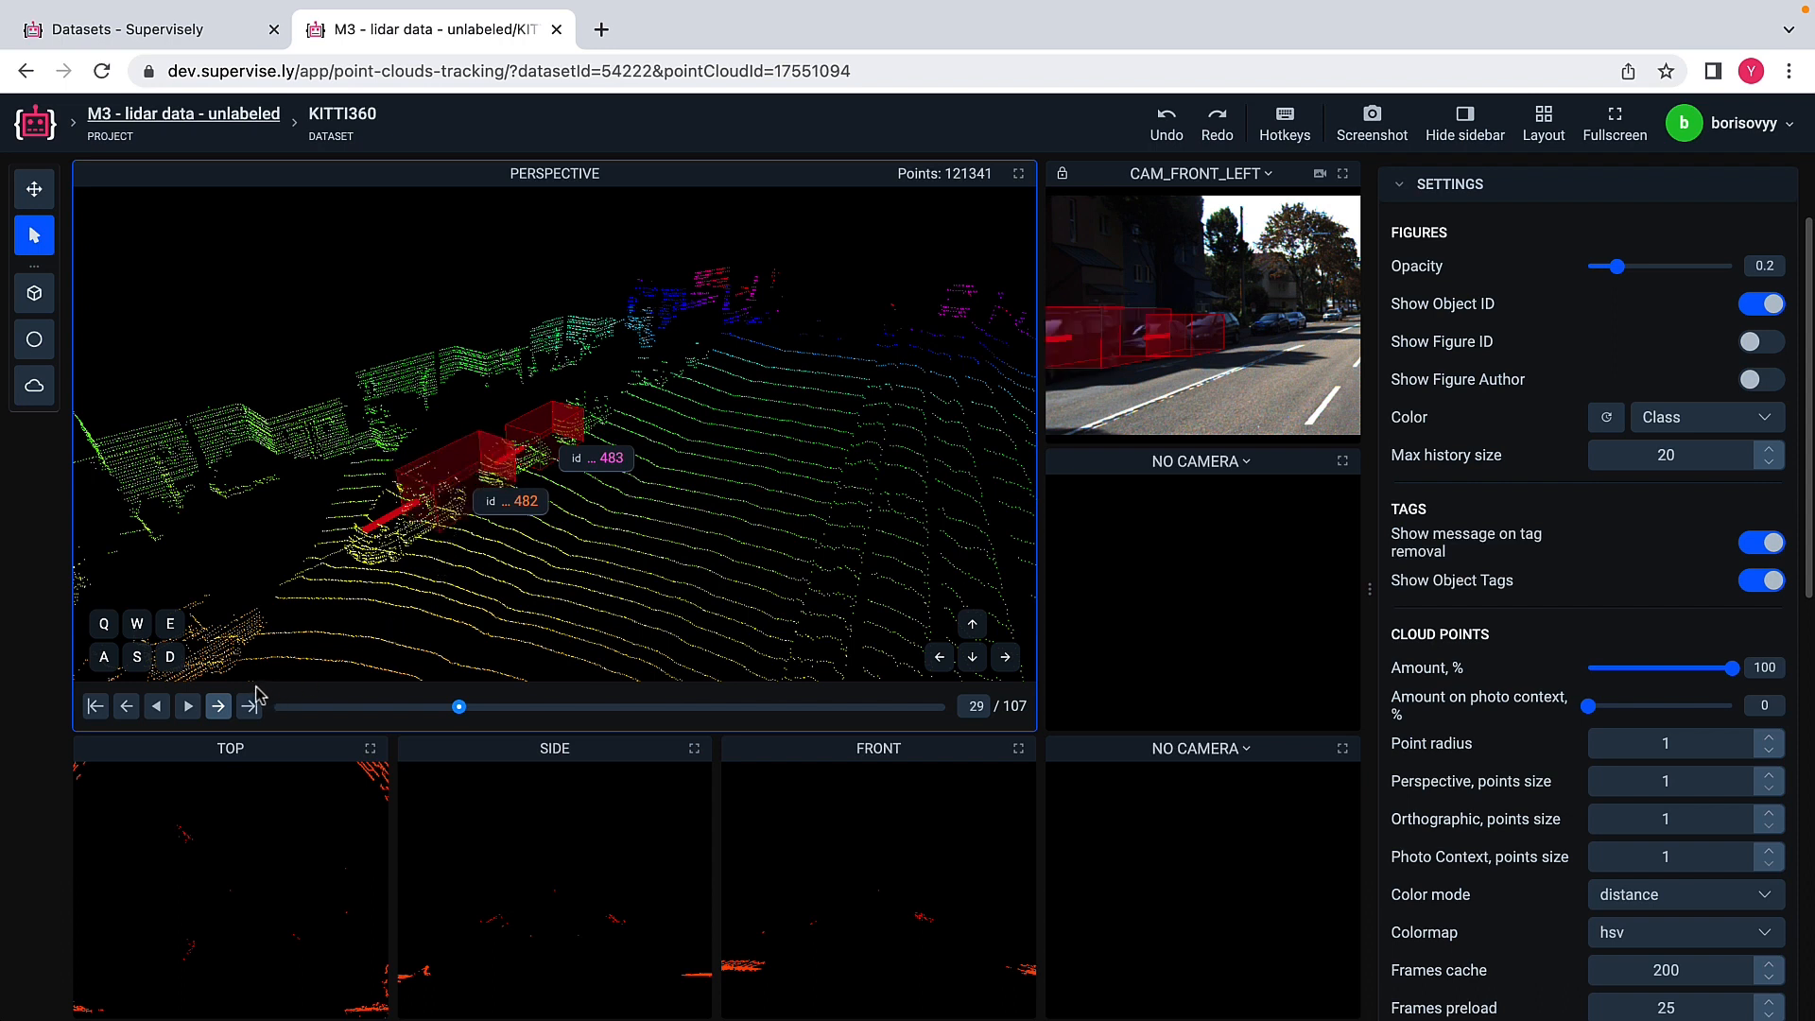
# Step: Go to frame 28 and shift the nearer car's cuboid along its length until it encloses the car's points
pyautogui.click(126, 707)
pyautogui.click(126, 707)
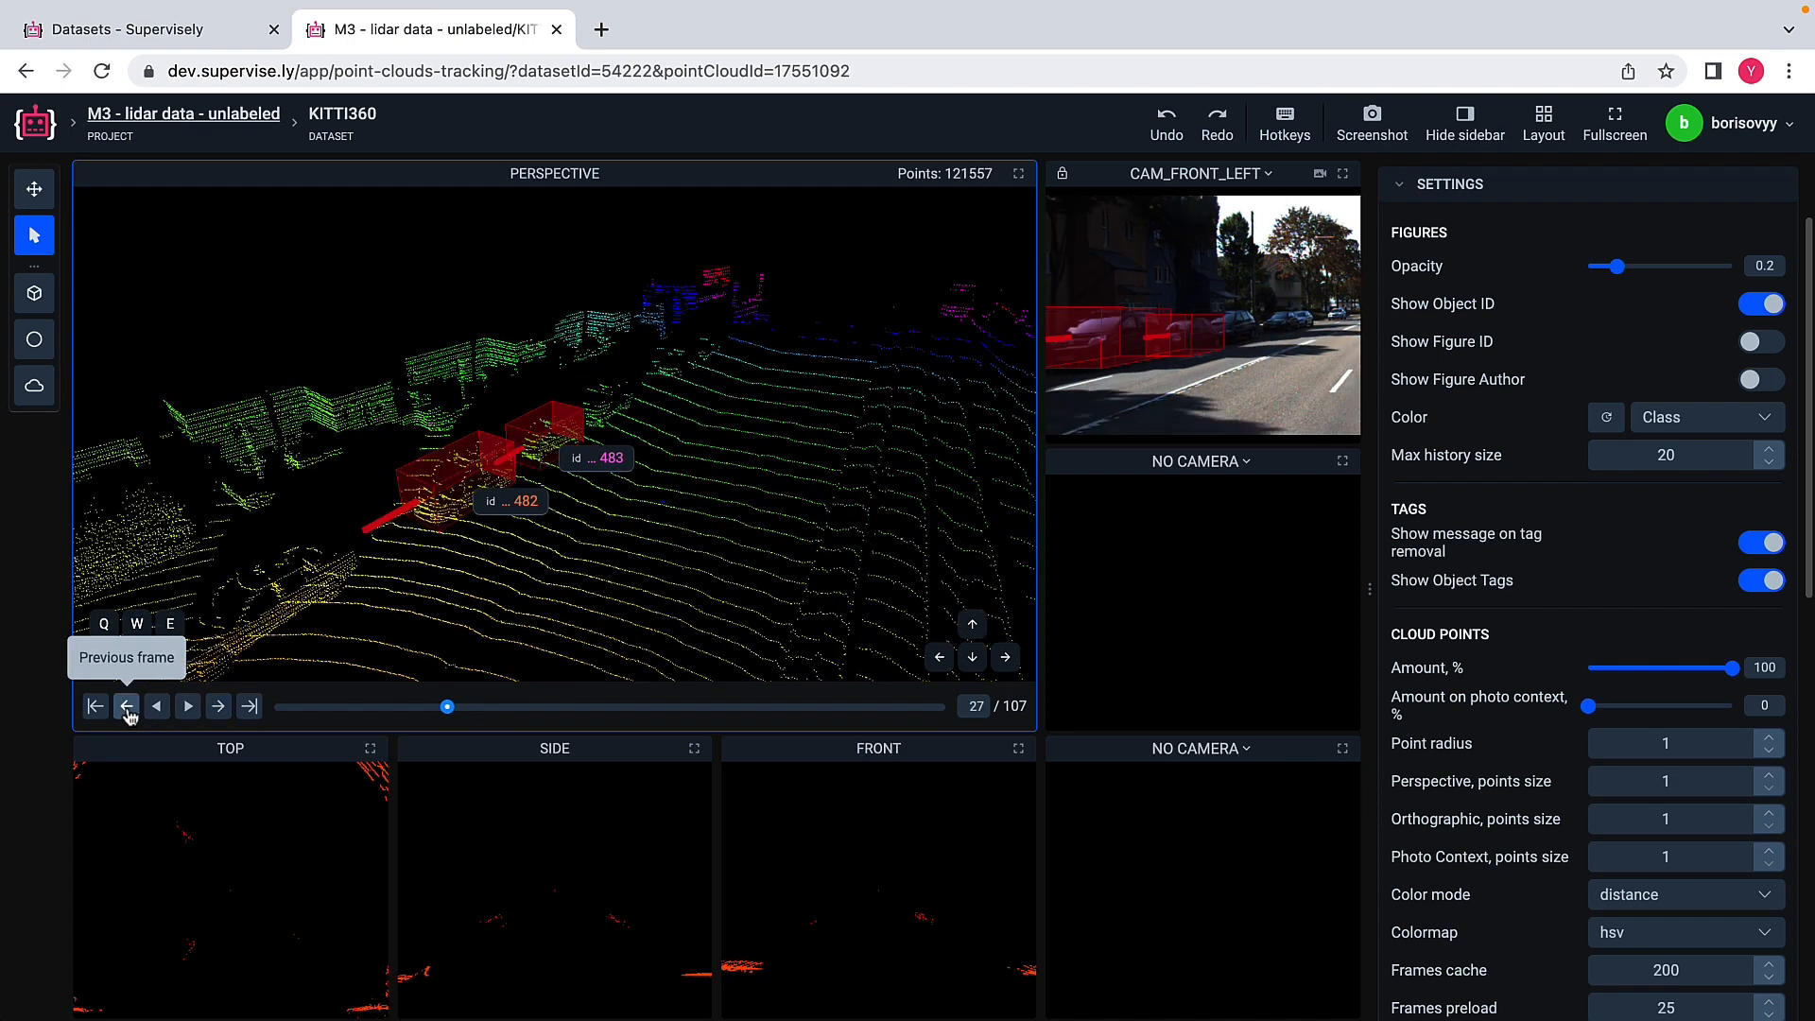
pyautogui.click(219, 707)
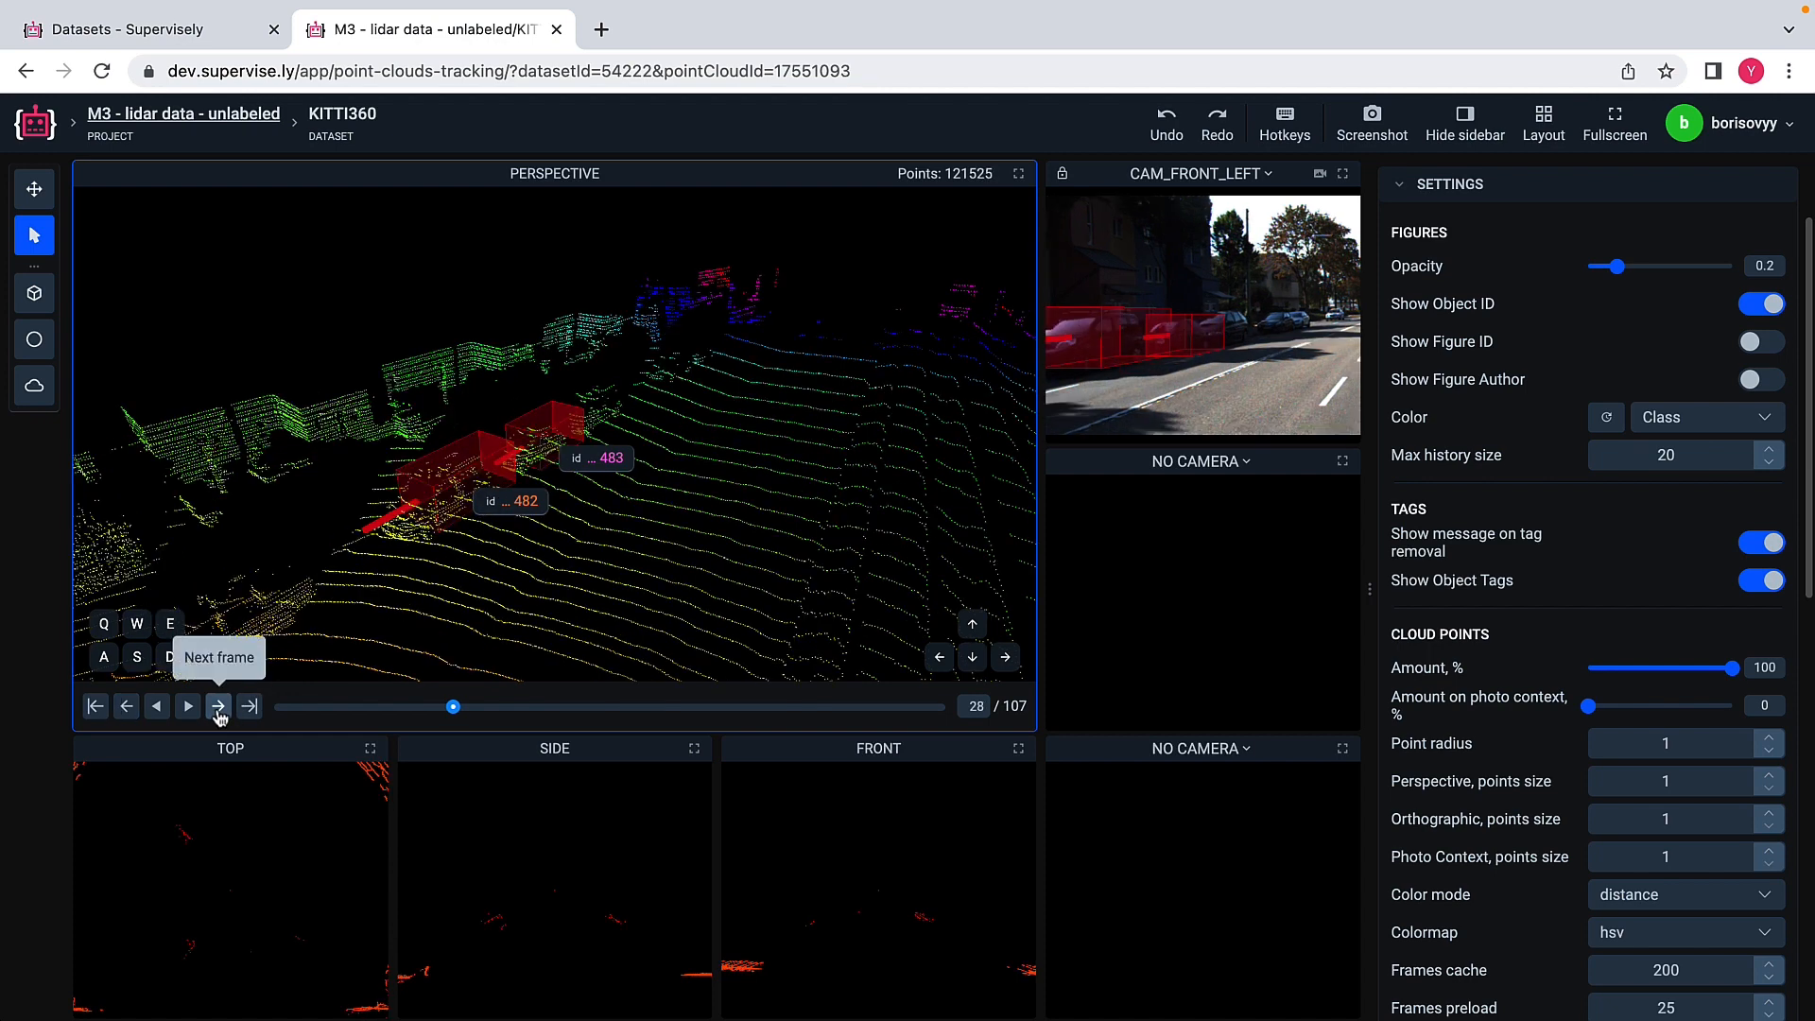
pyautogui.doubleClick(450, 494)
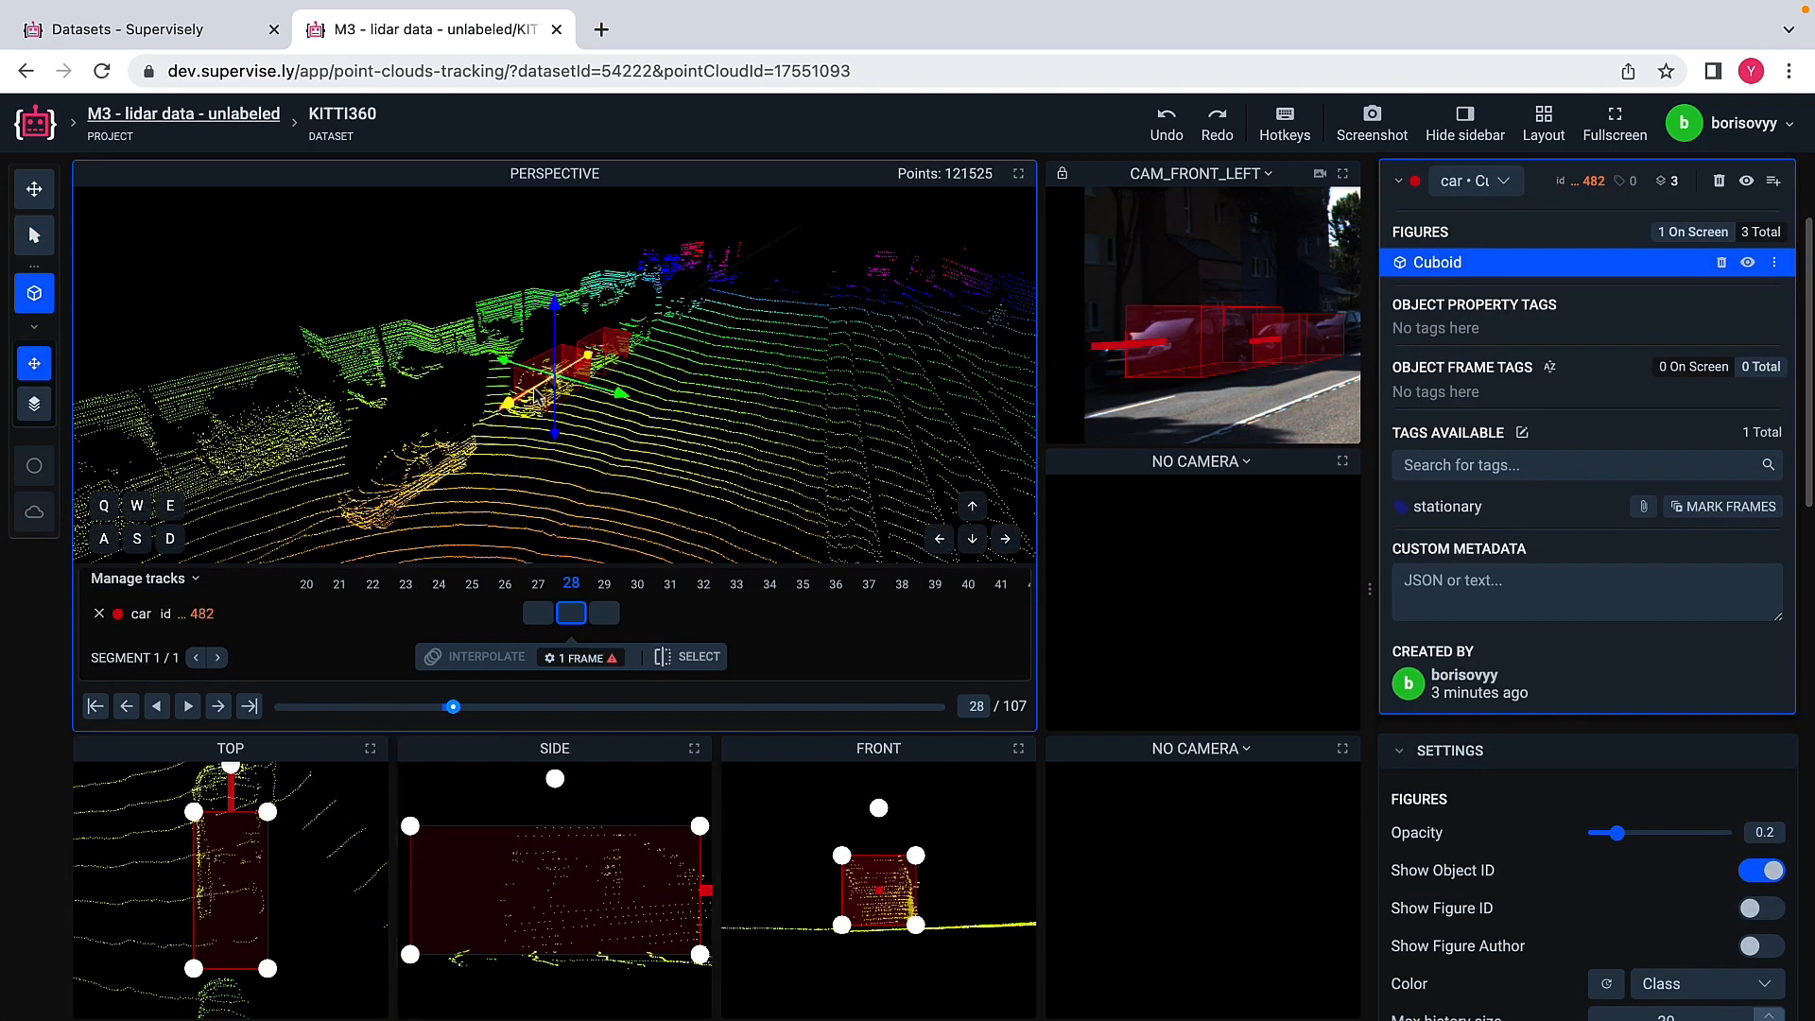
pyautogui.moveTo(535, 395); pyautogui.dragTo(519, 404)
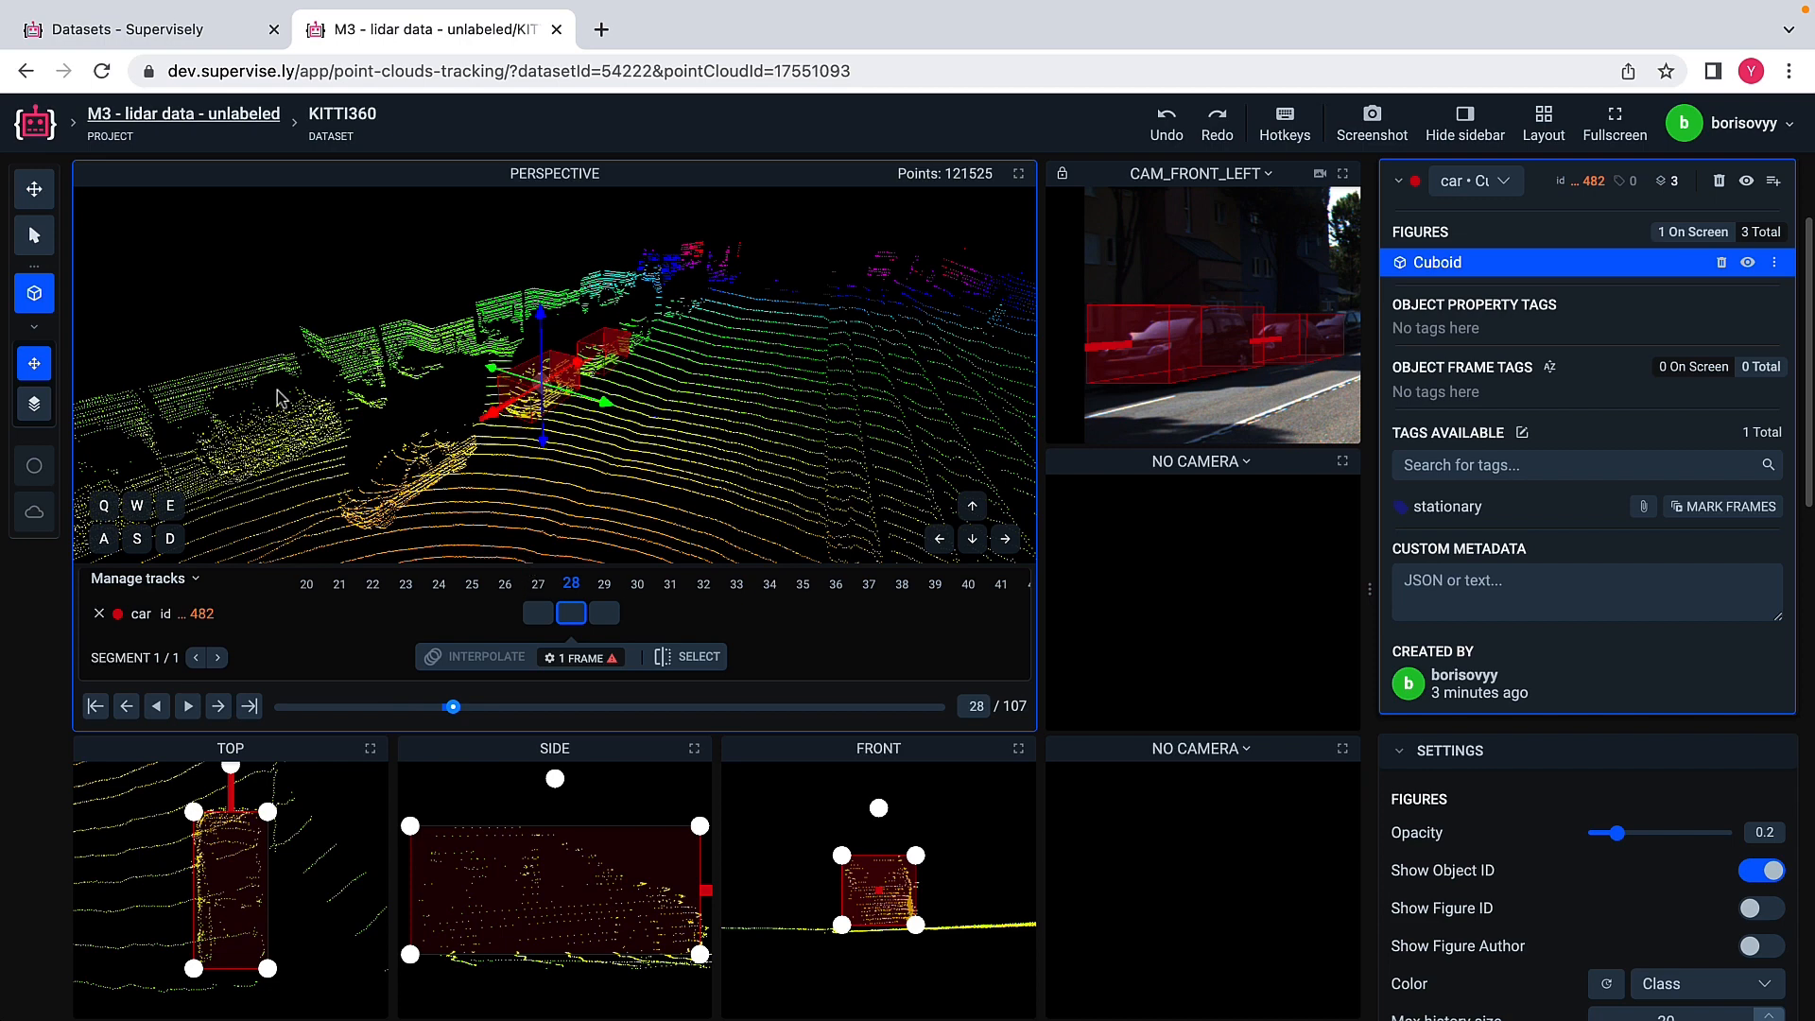
# Step: Shift the farther car's cuboid in frame 28 along its length onto the car's points and deselect it
pyautogui.click(34, 235)
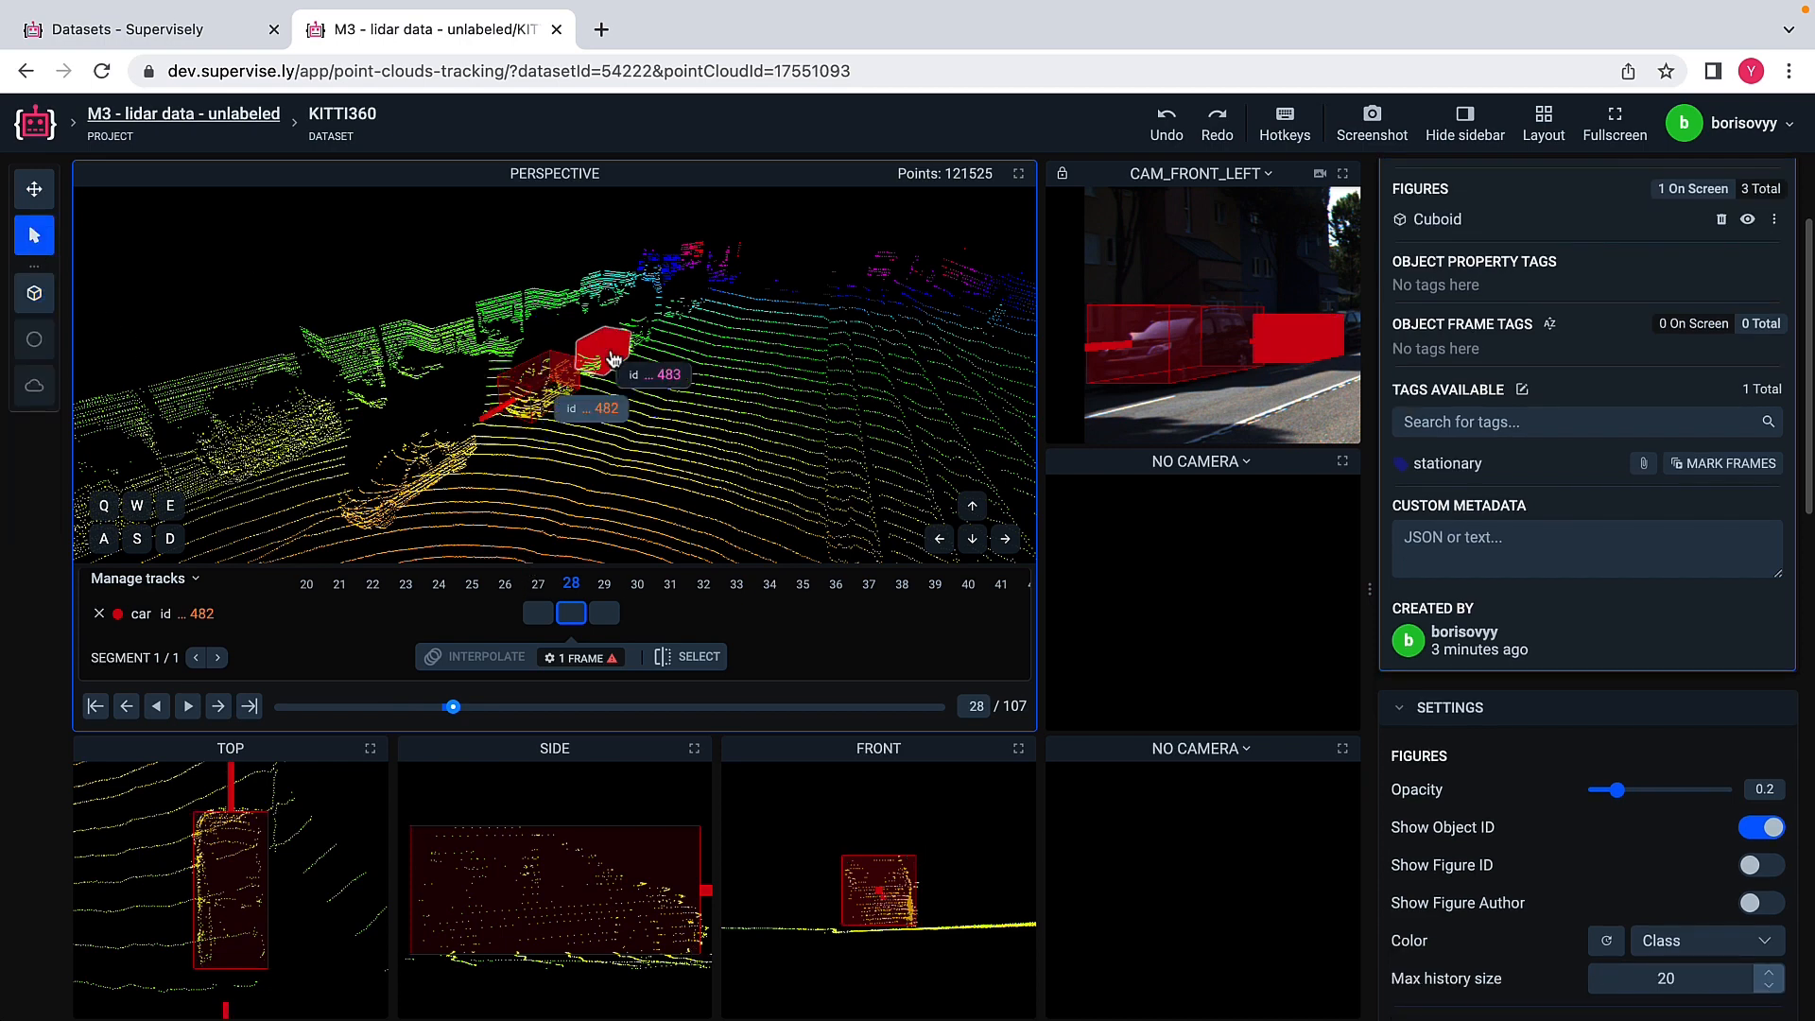
pyautogui.doubleClick(608, 354)
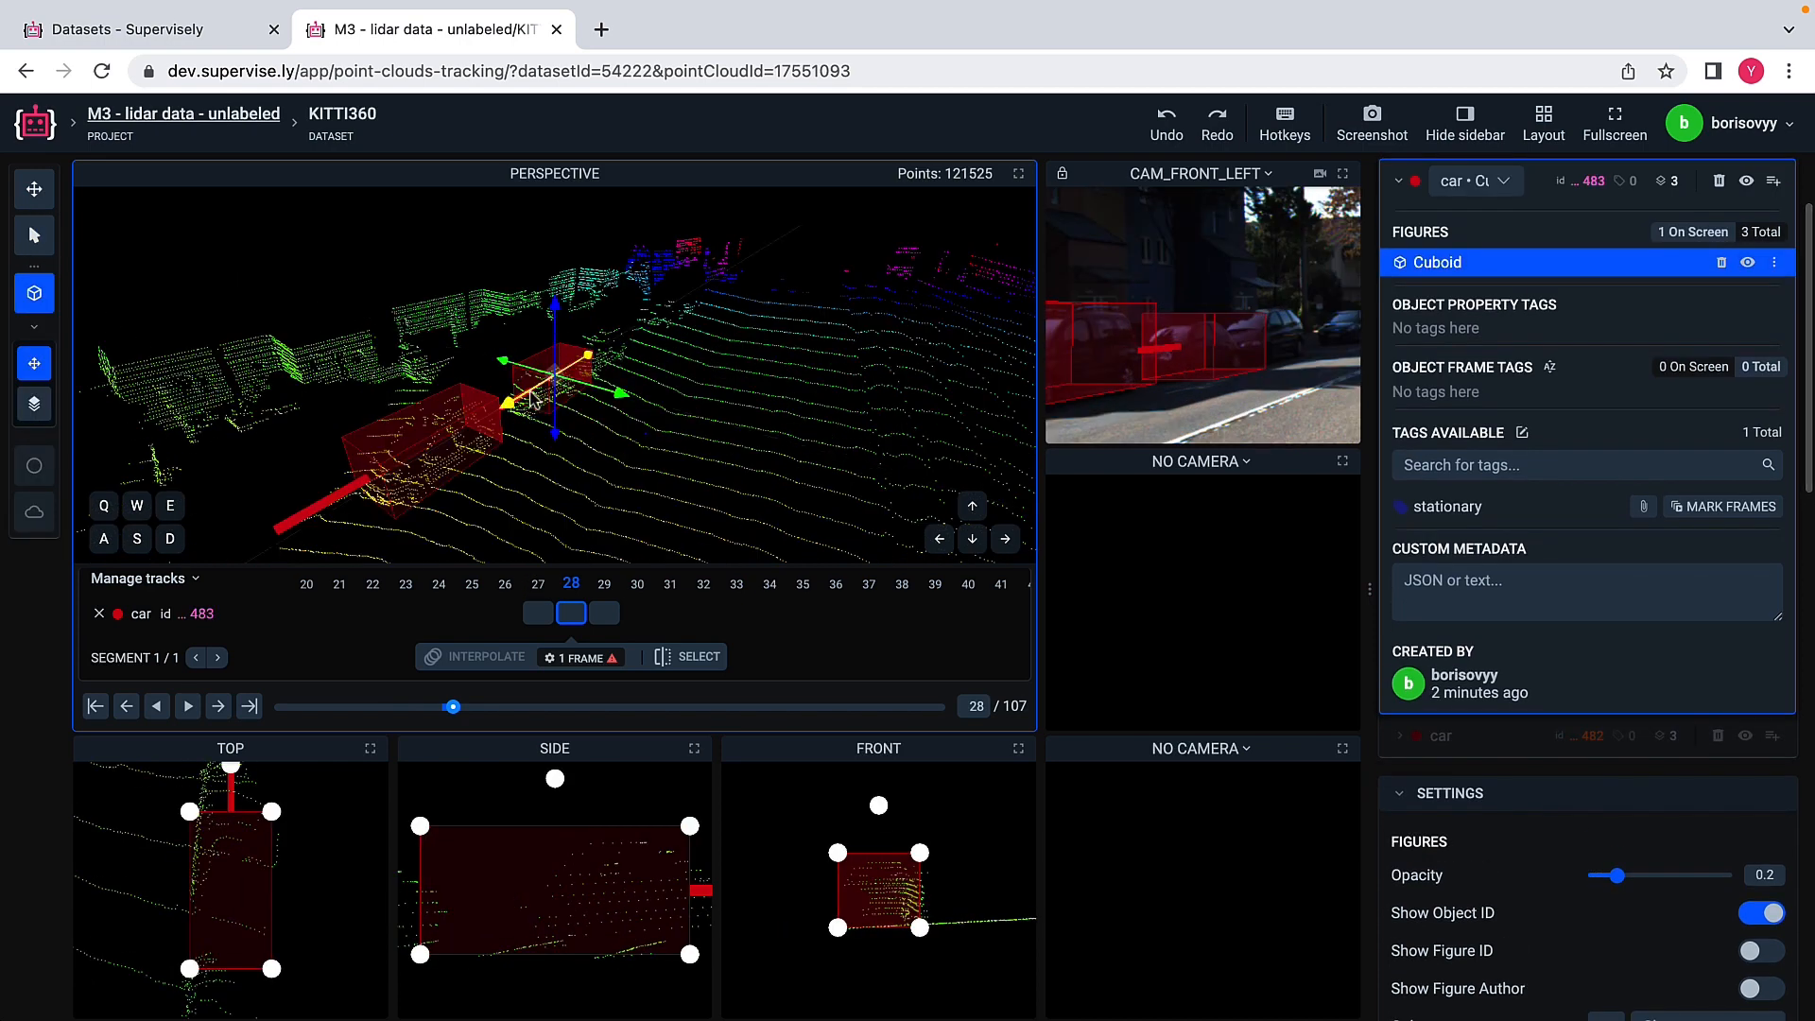
pyautogui.moveTo(534, 400); pyautogui.dragTo(516, 414)
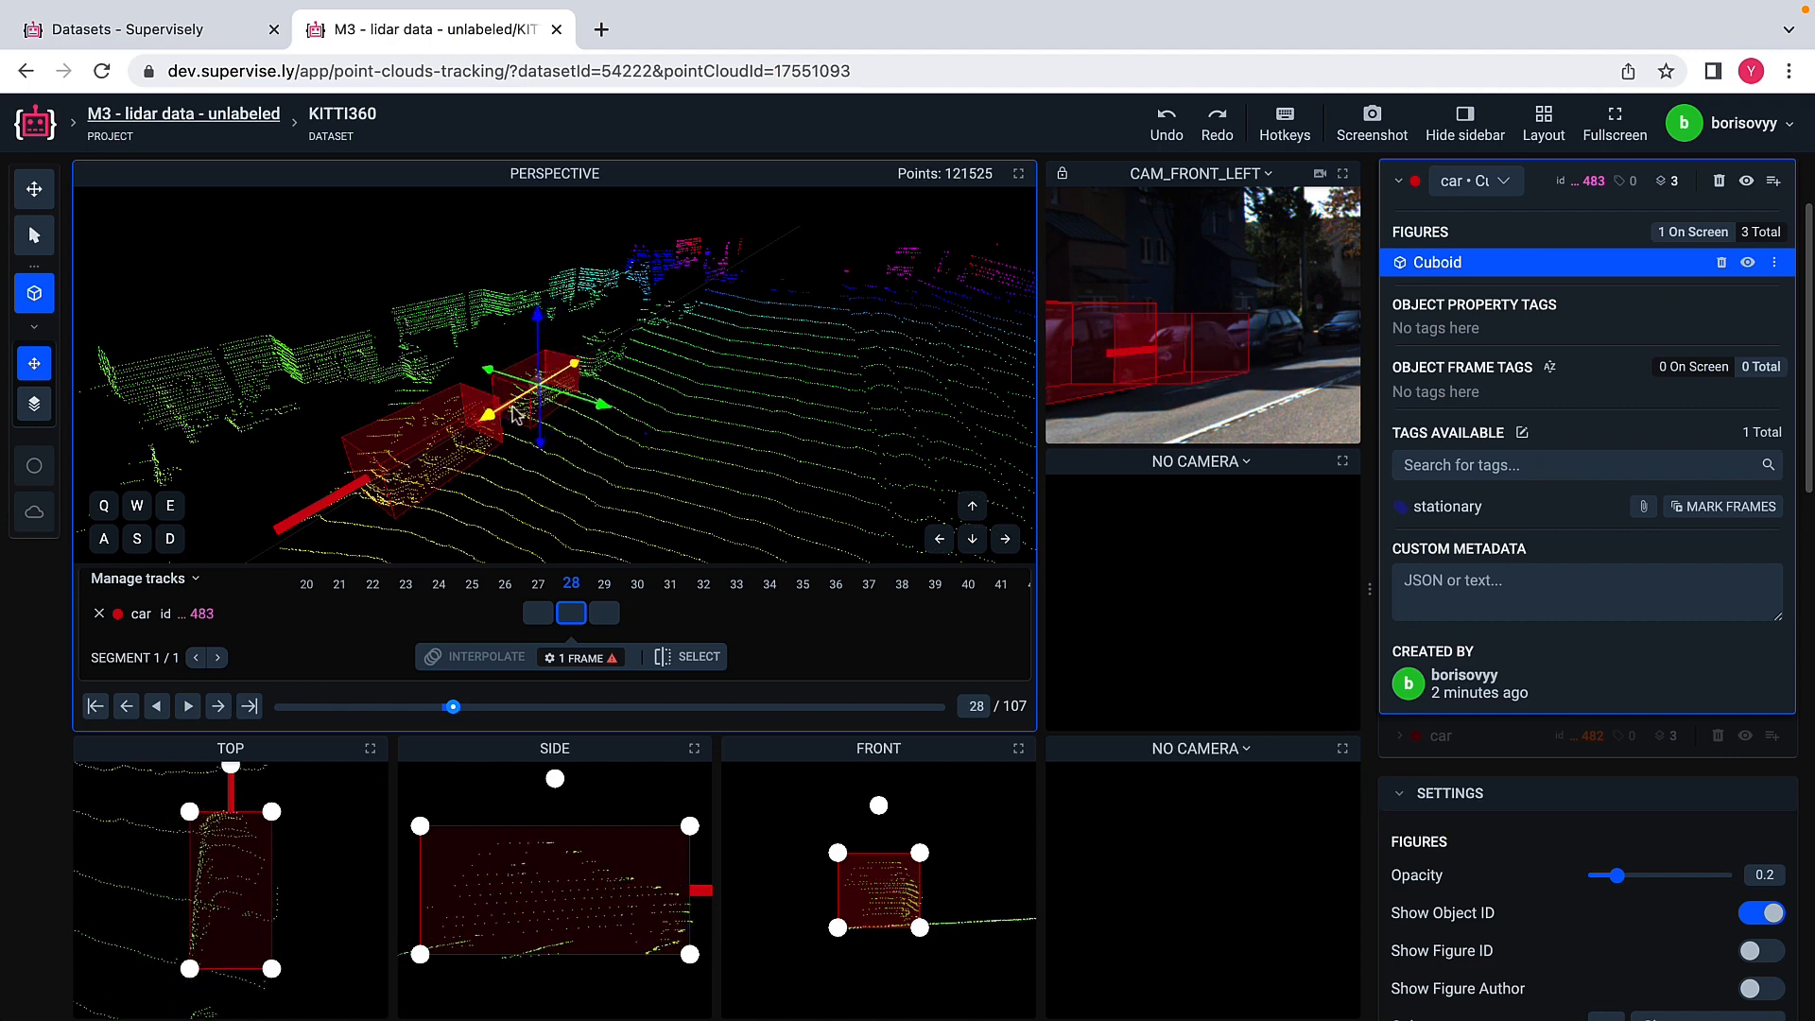
pyautogui.click(34, 235)
pyautogui.click(96, 616)
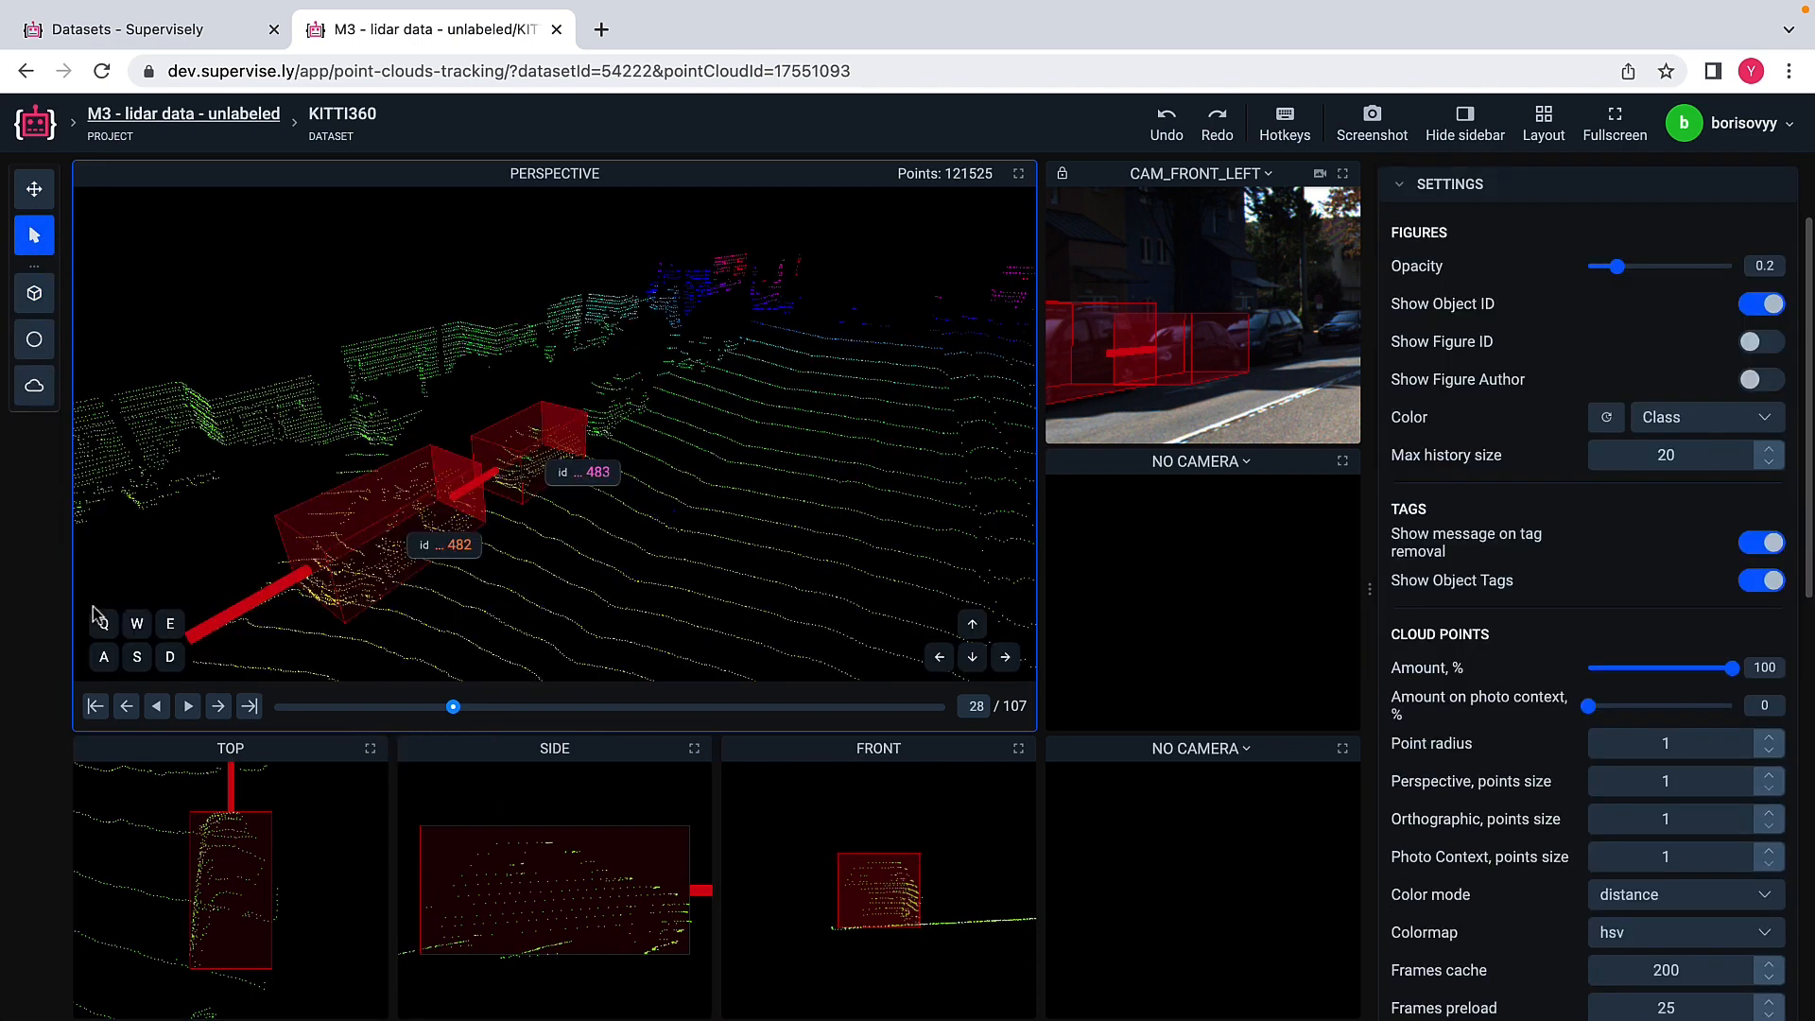
# Step: Go to frame 29, shift the nearer car's cuboid along its length onto the car's points, and deselect it
pyautogui.click(218, 707)
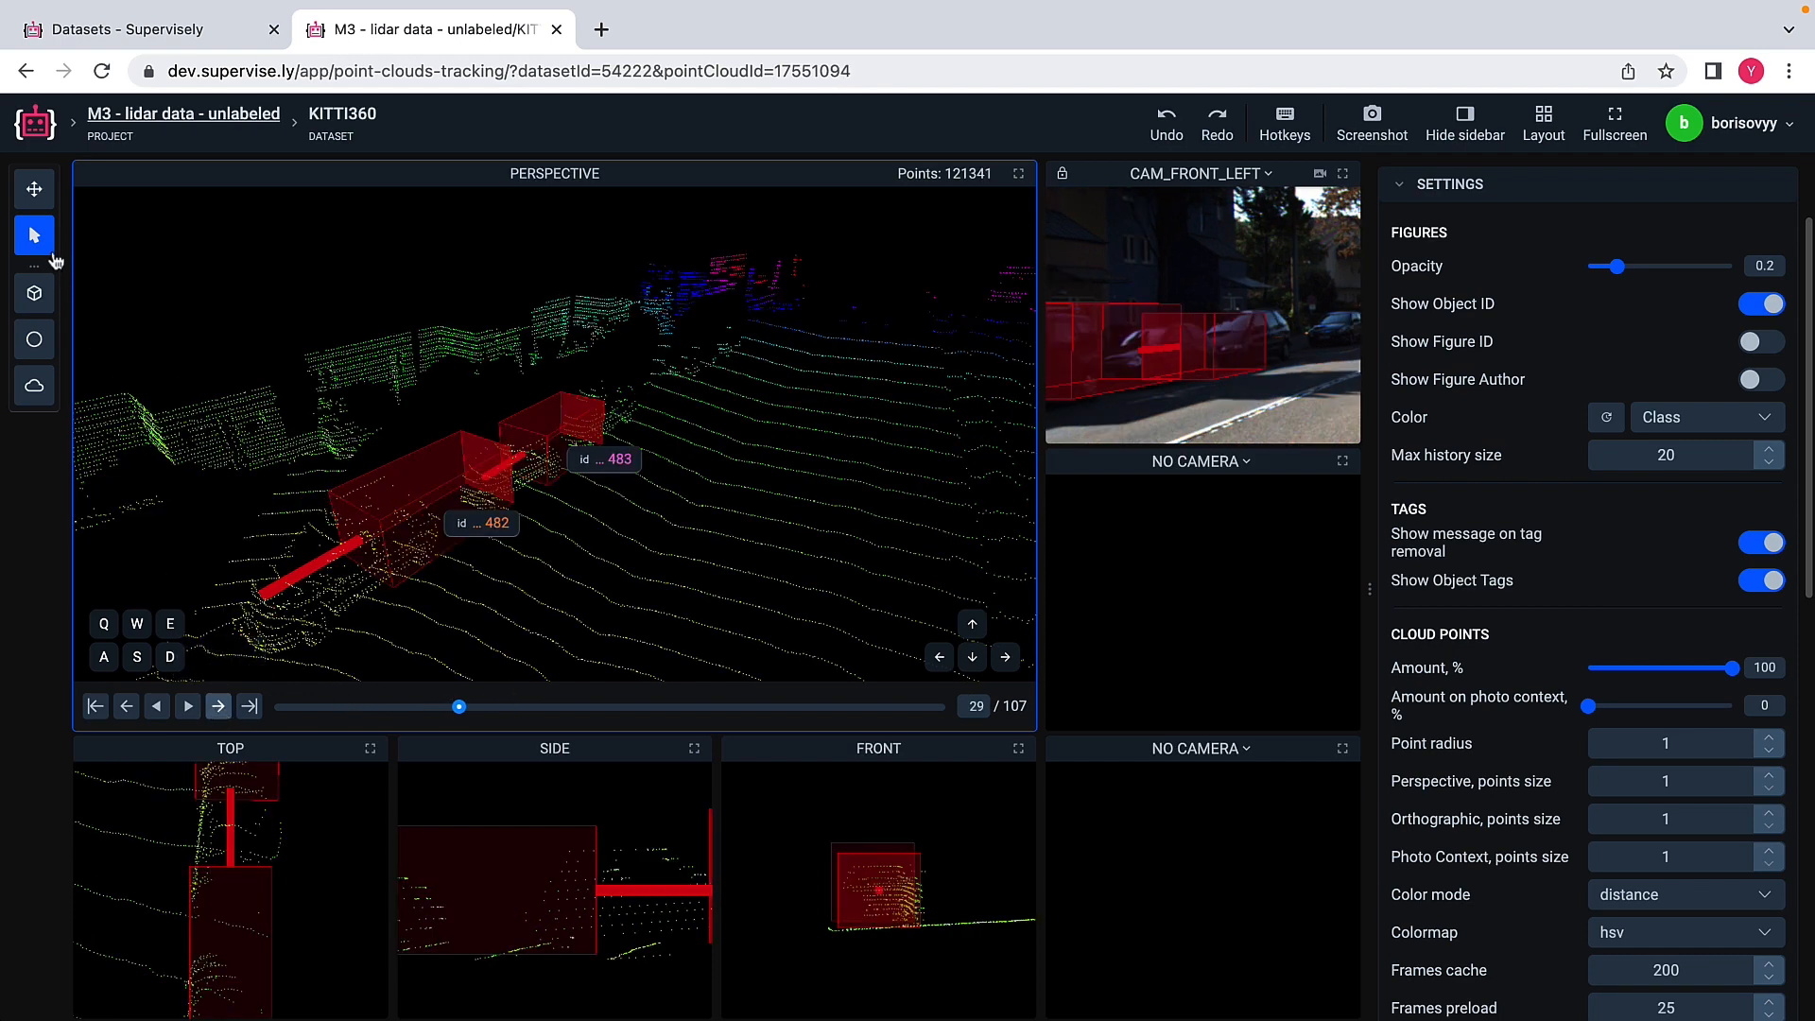
pyautogui.click(430, 486)
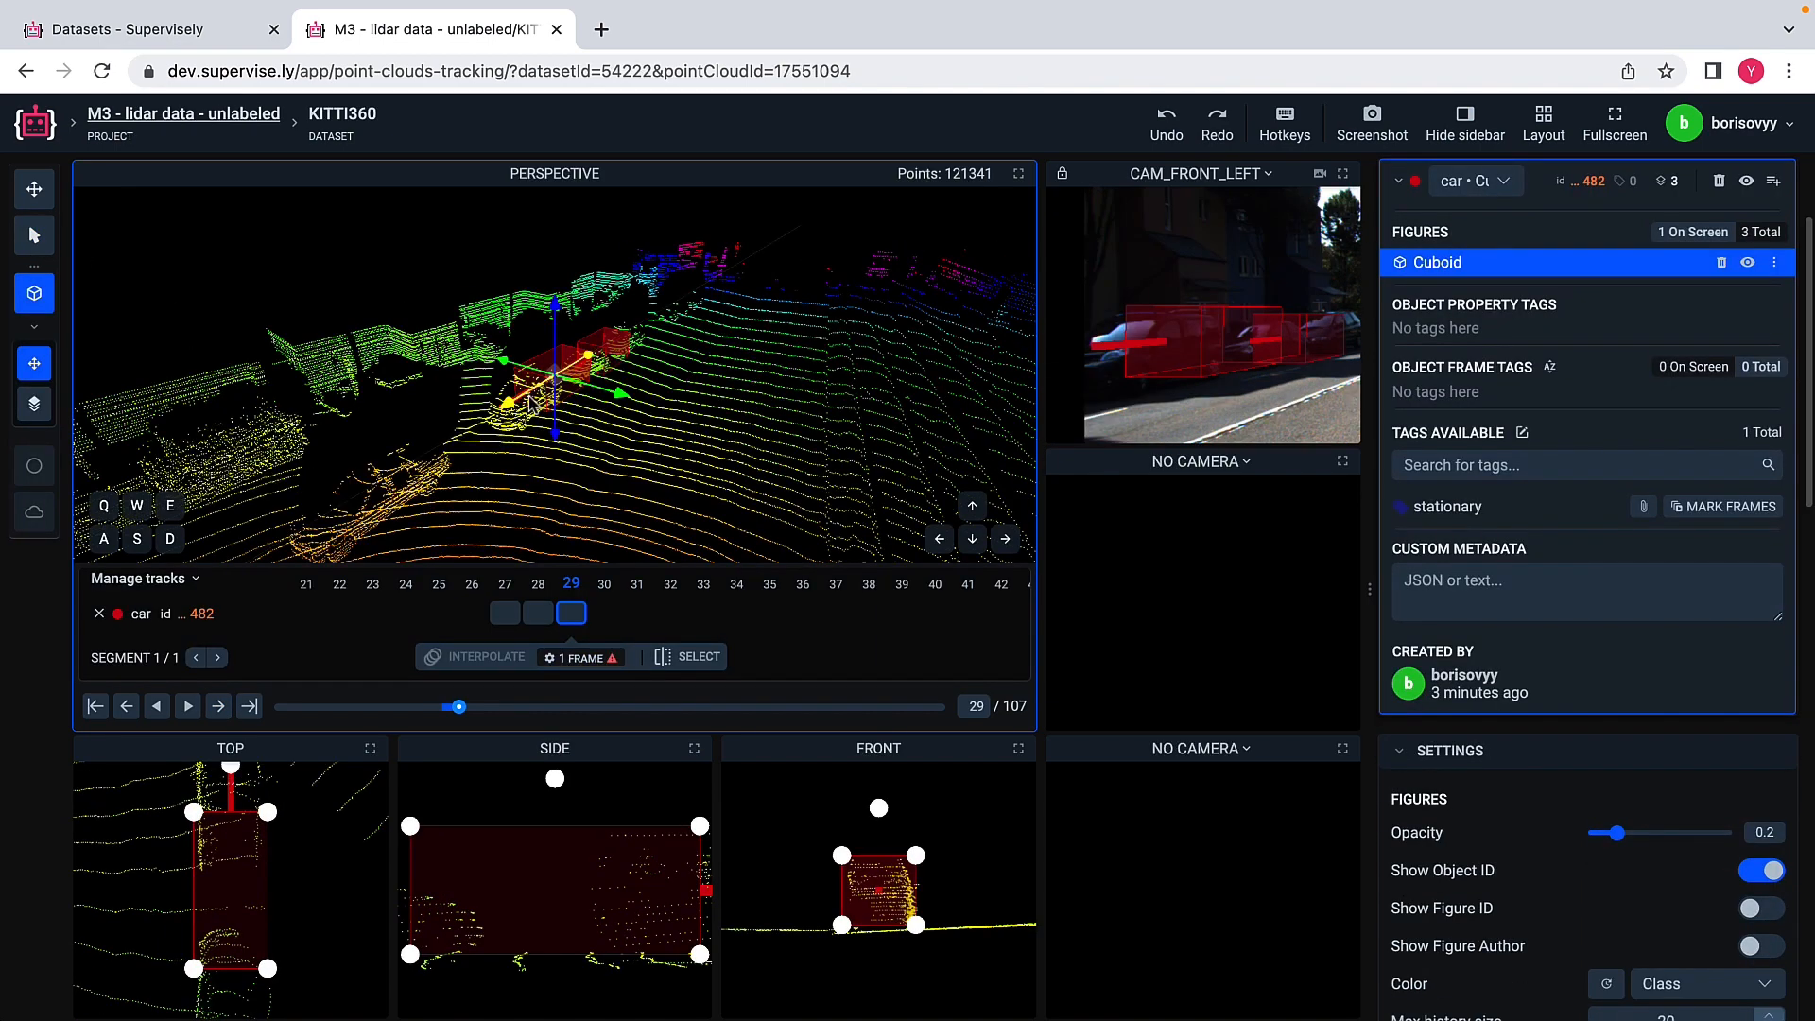
pyautogui.moveTo(532, 401); pyautogui.dragTo(498, 432)
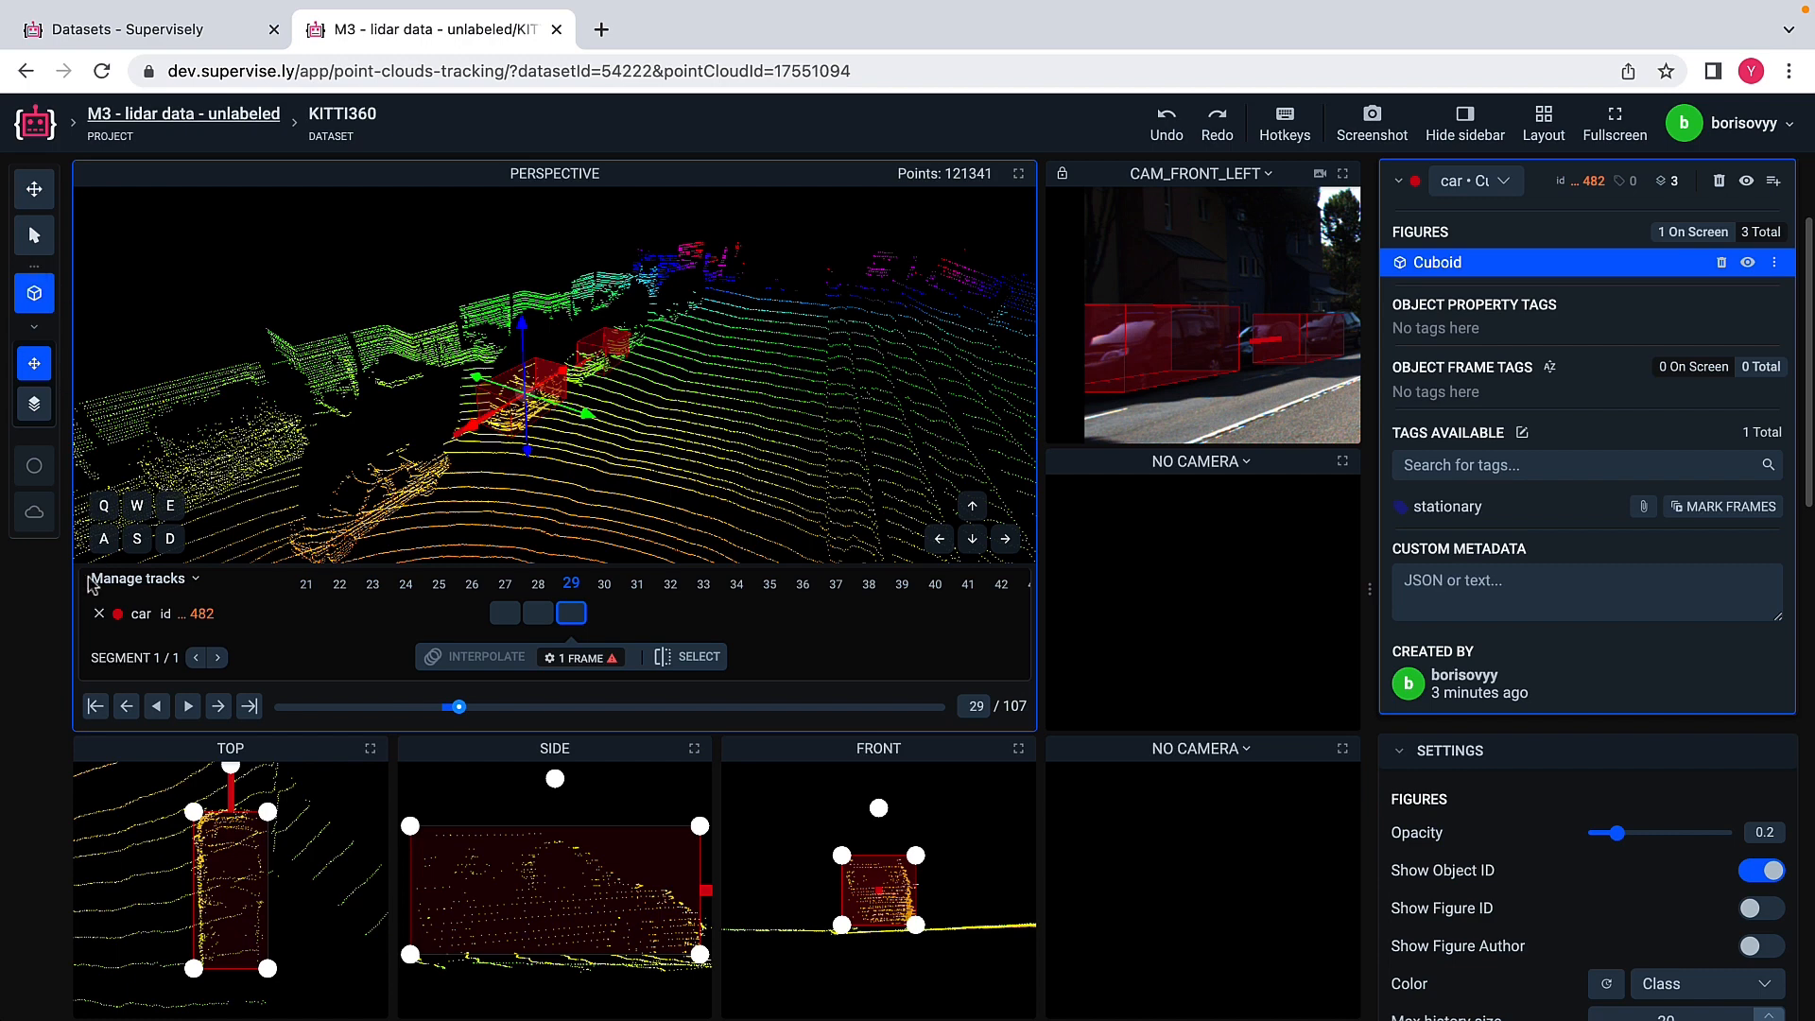
pyautogui.click(98, 613)
pyautogui.click(34, 236)
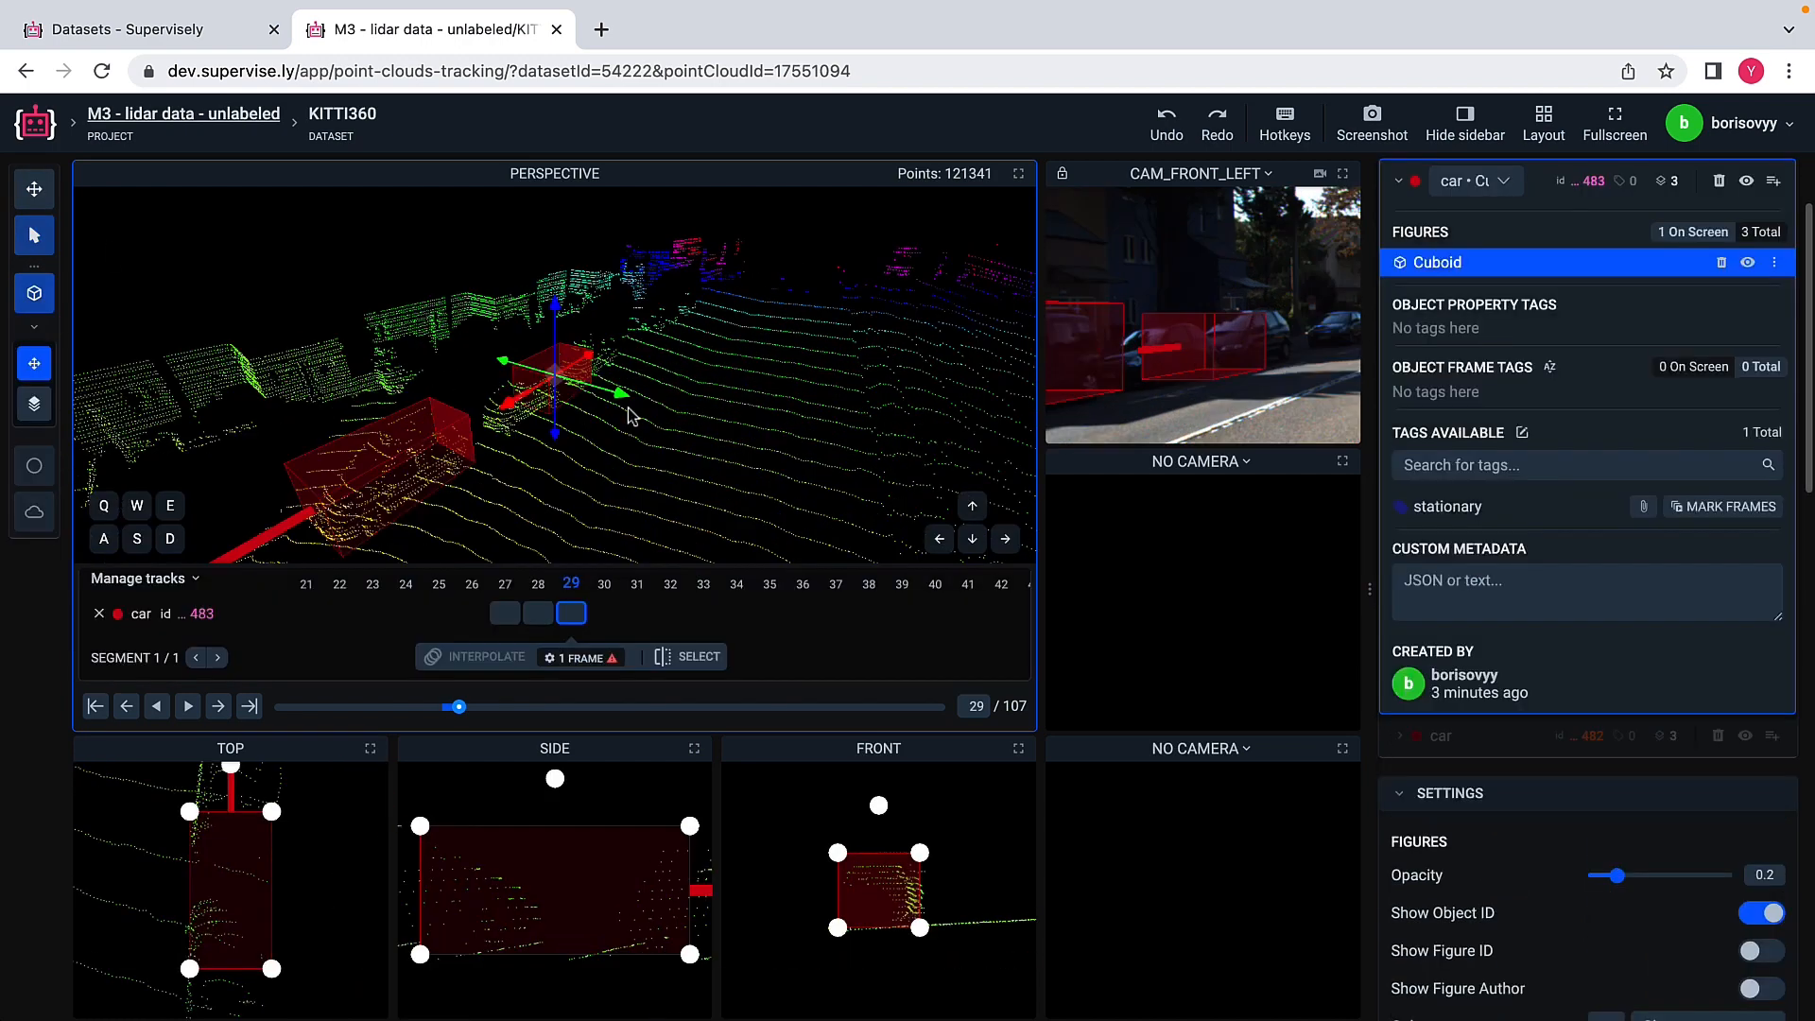
# Step: Shift the farther car's cuboid in frame 29 along its length onto the car's points and check both cuboids in the CAM_FRONT_LEFT image
pyautogui.click(624, 416)
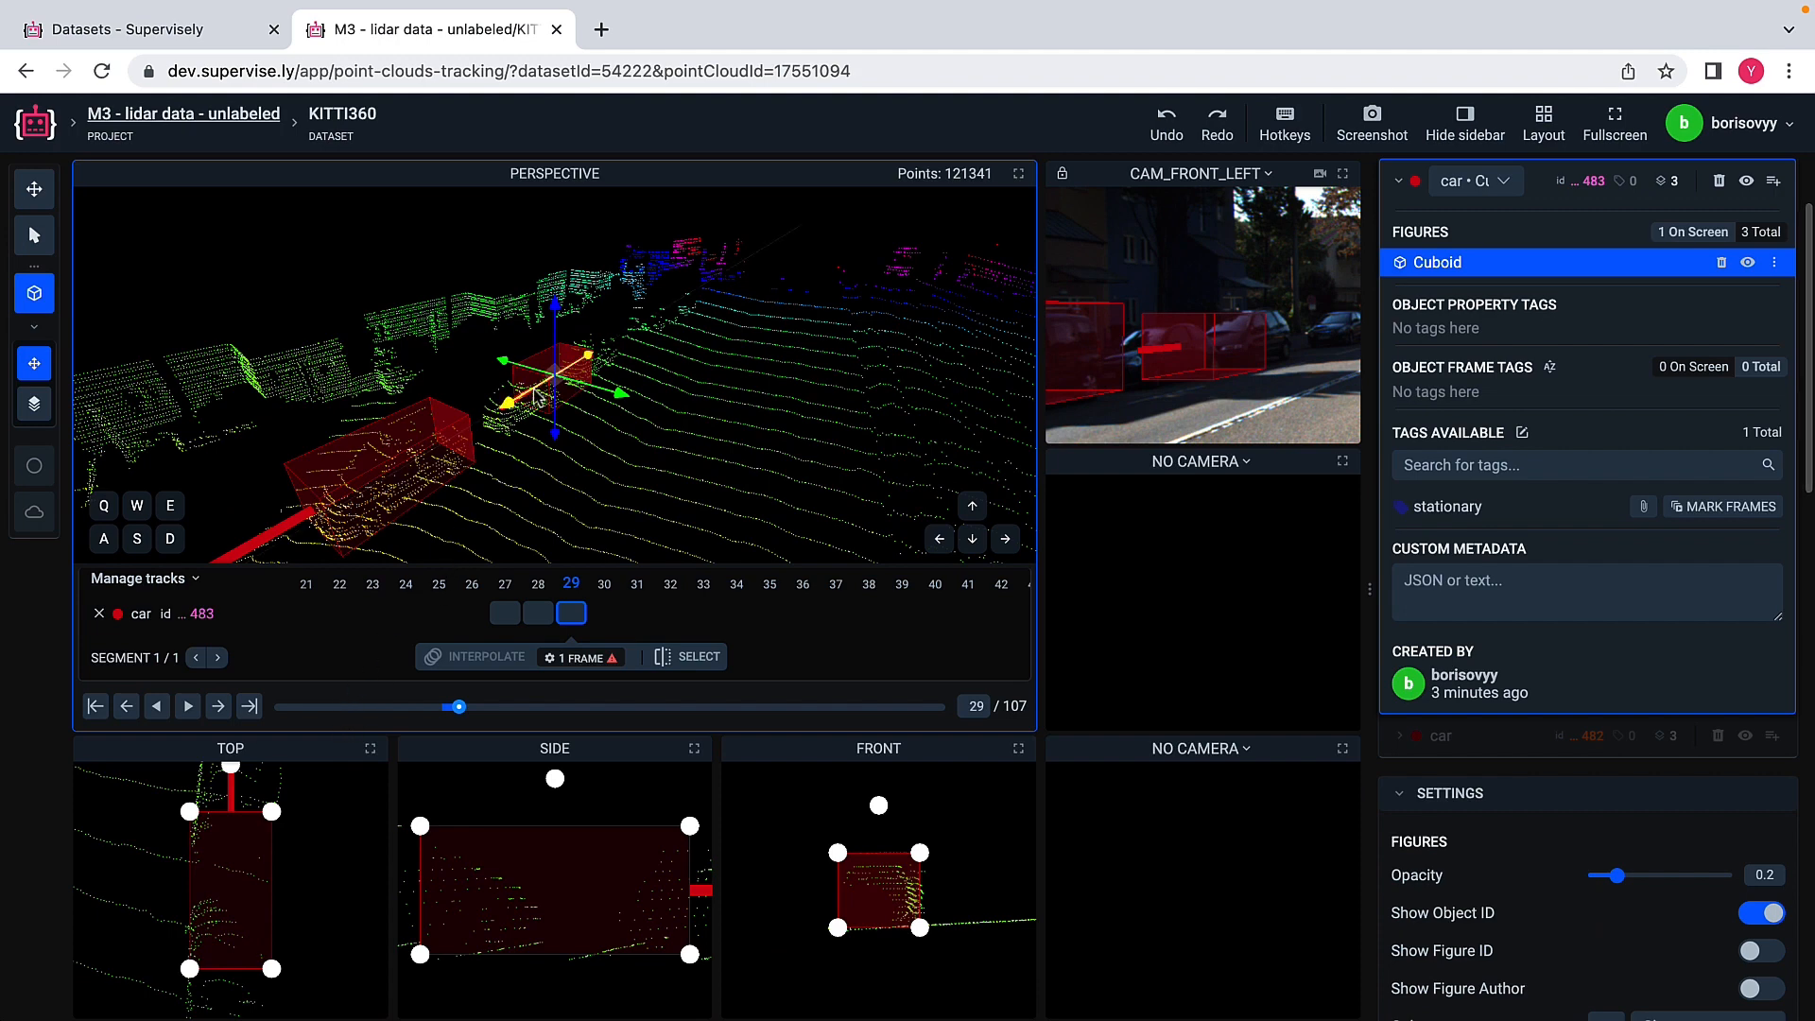
pyautogui.moveTo(535, 397); pyautogui.dragTo(495, 427)
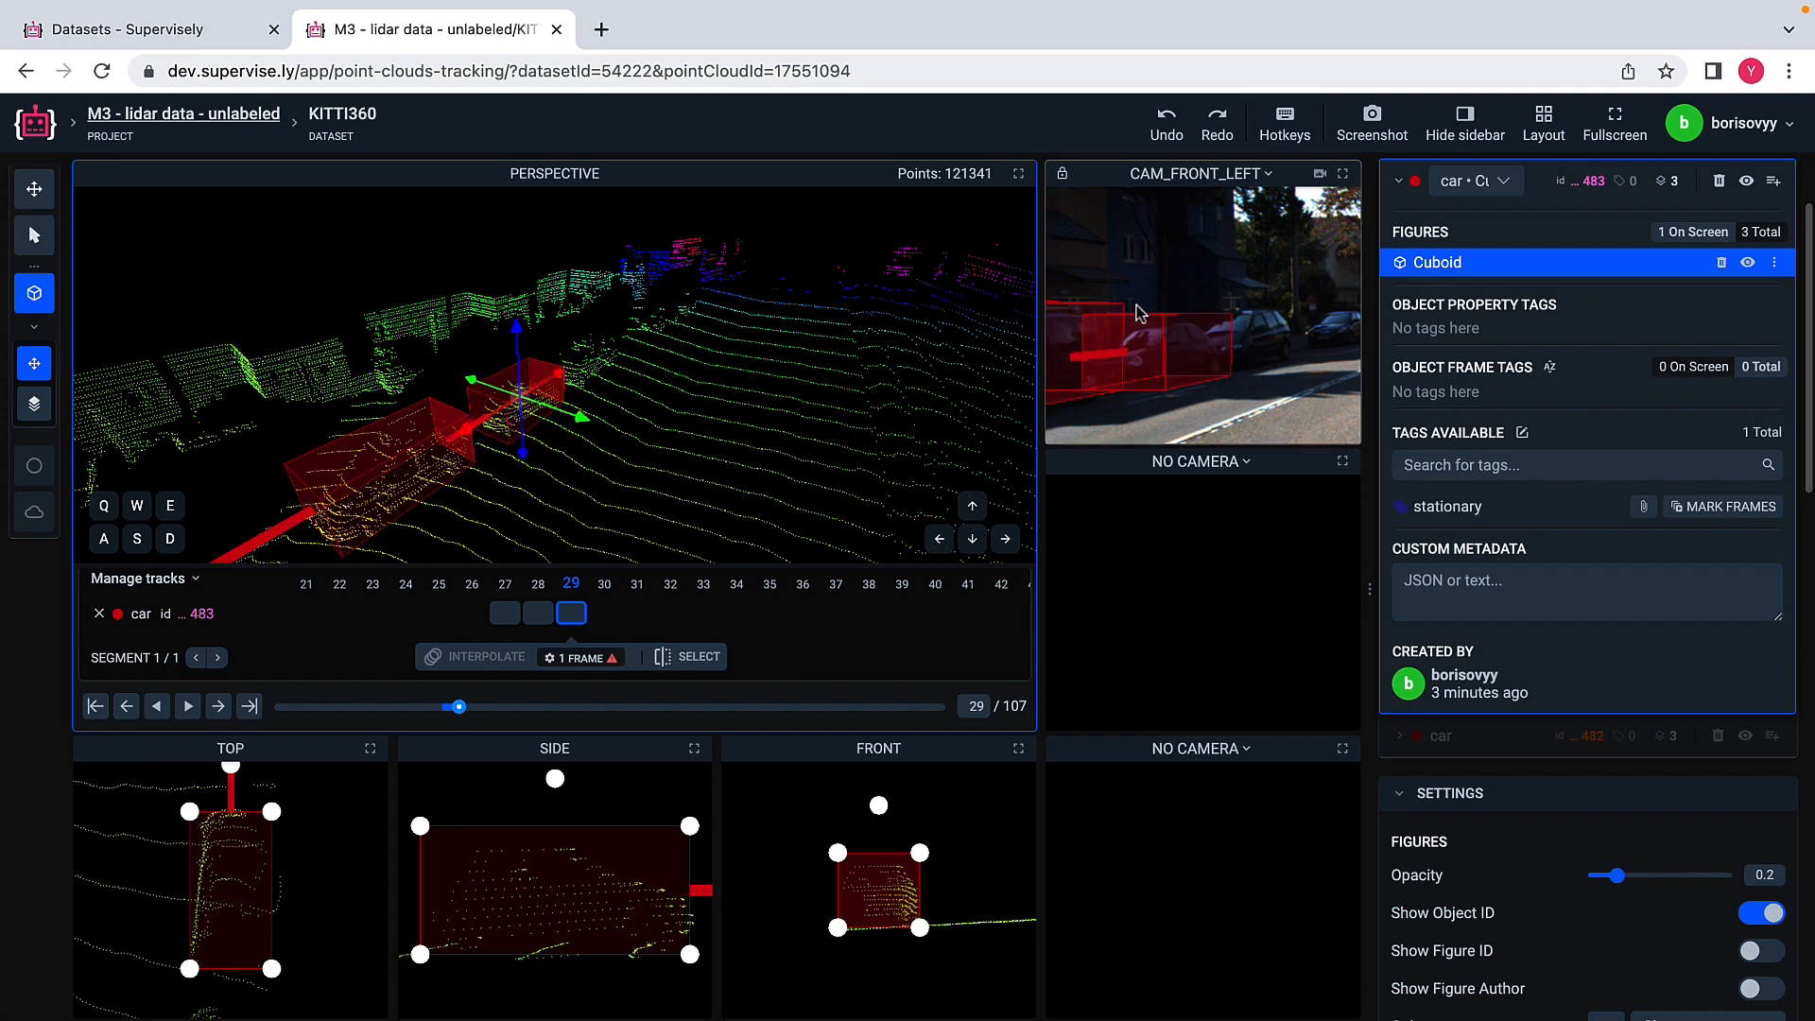
pyautogui.scroll(-2, 1139, 314)
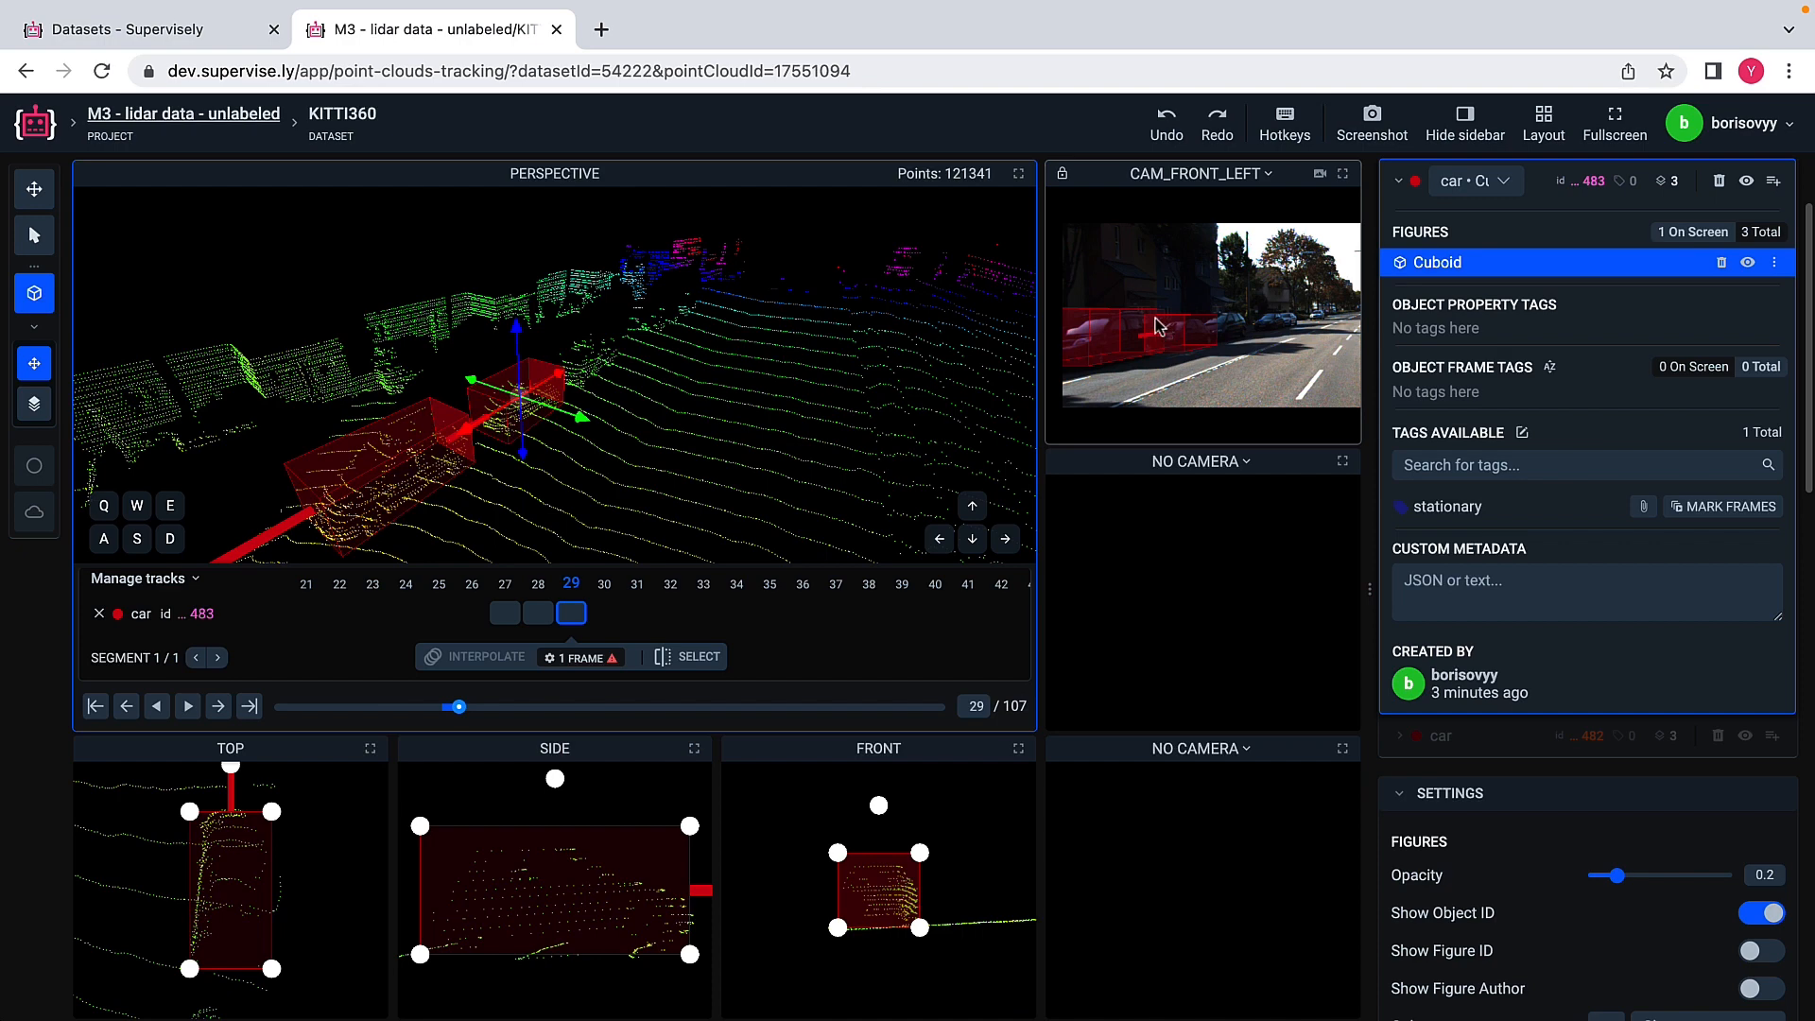
pyautogui.click(34, 234)
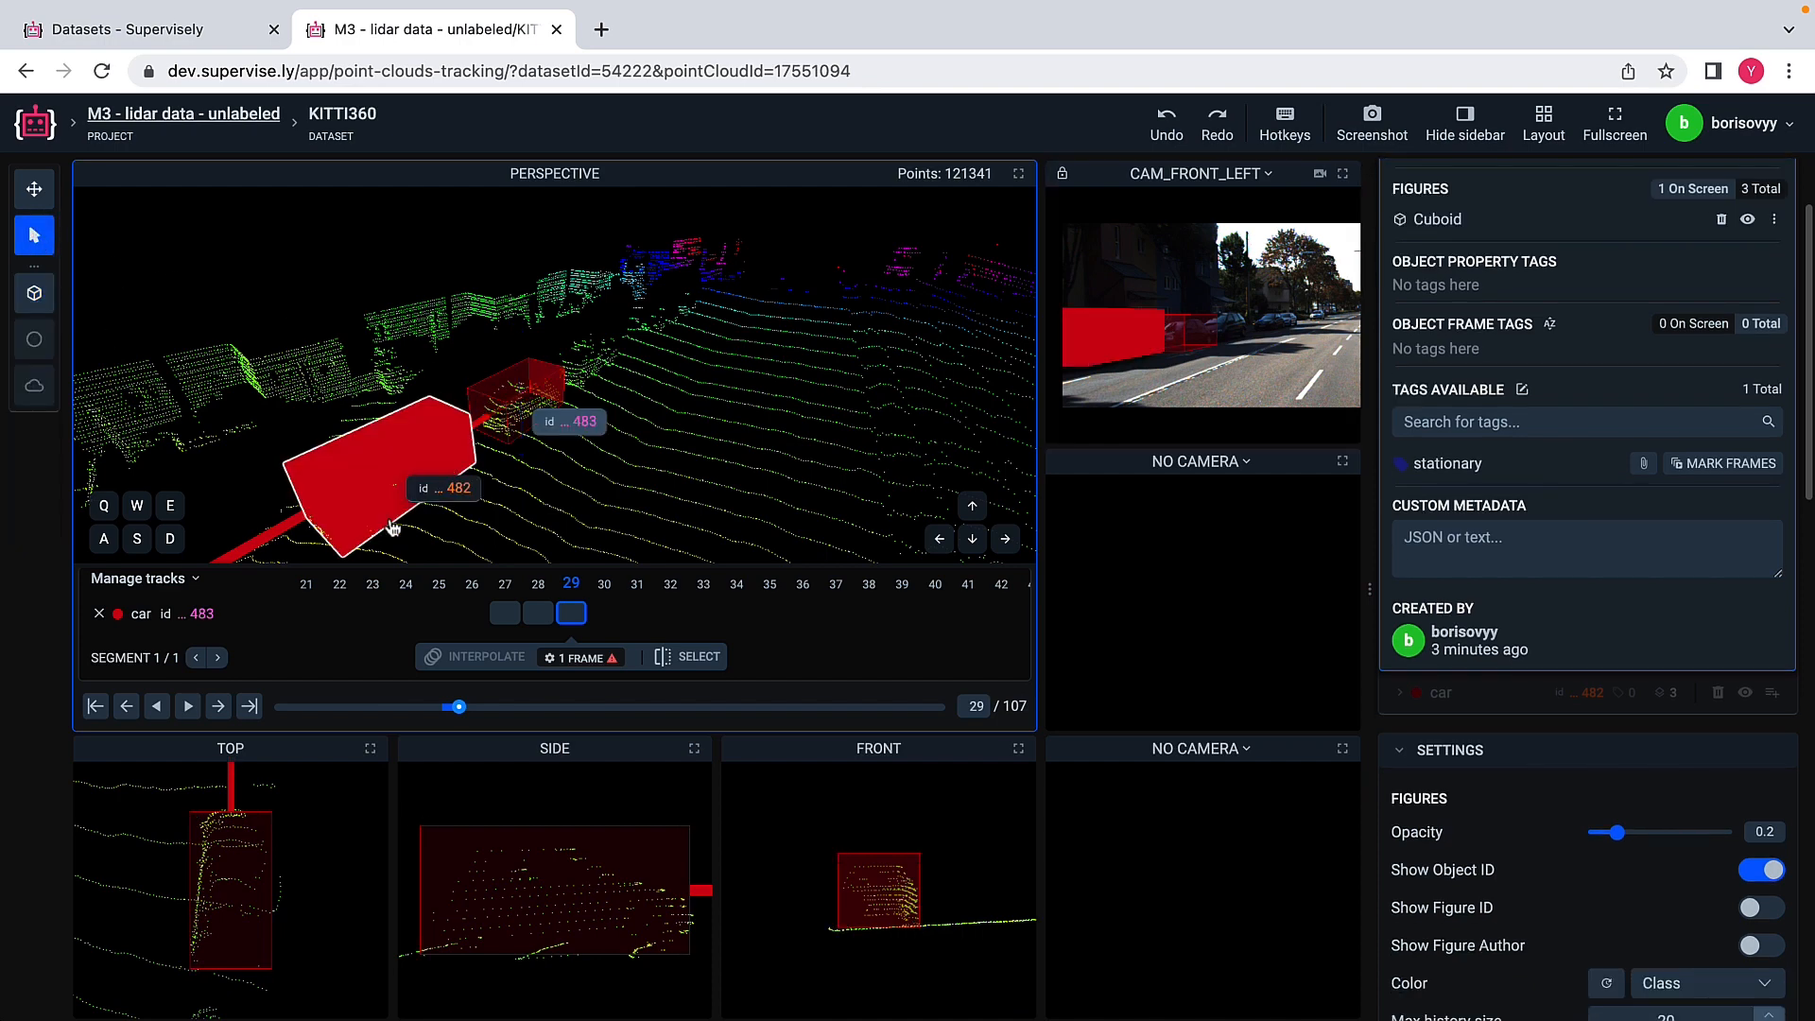
# Step: Return to frame 27, deselect the farther car, and step forward to frame 29 to review both cuboids
pyautogui.click(508, 617)
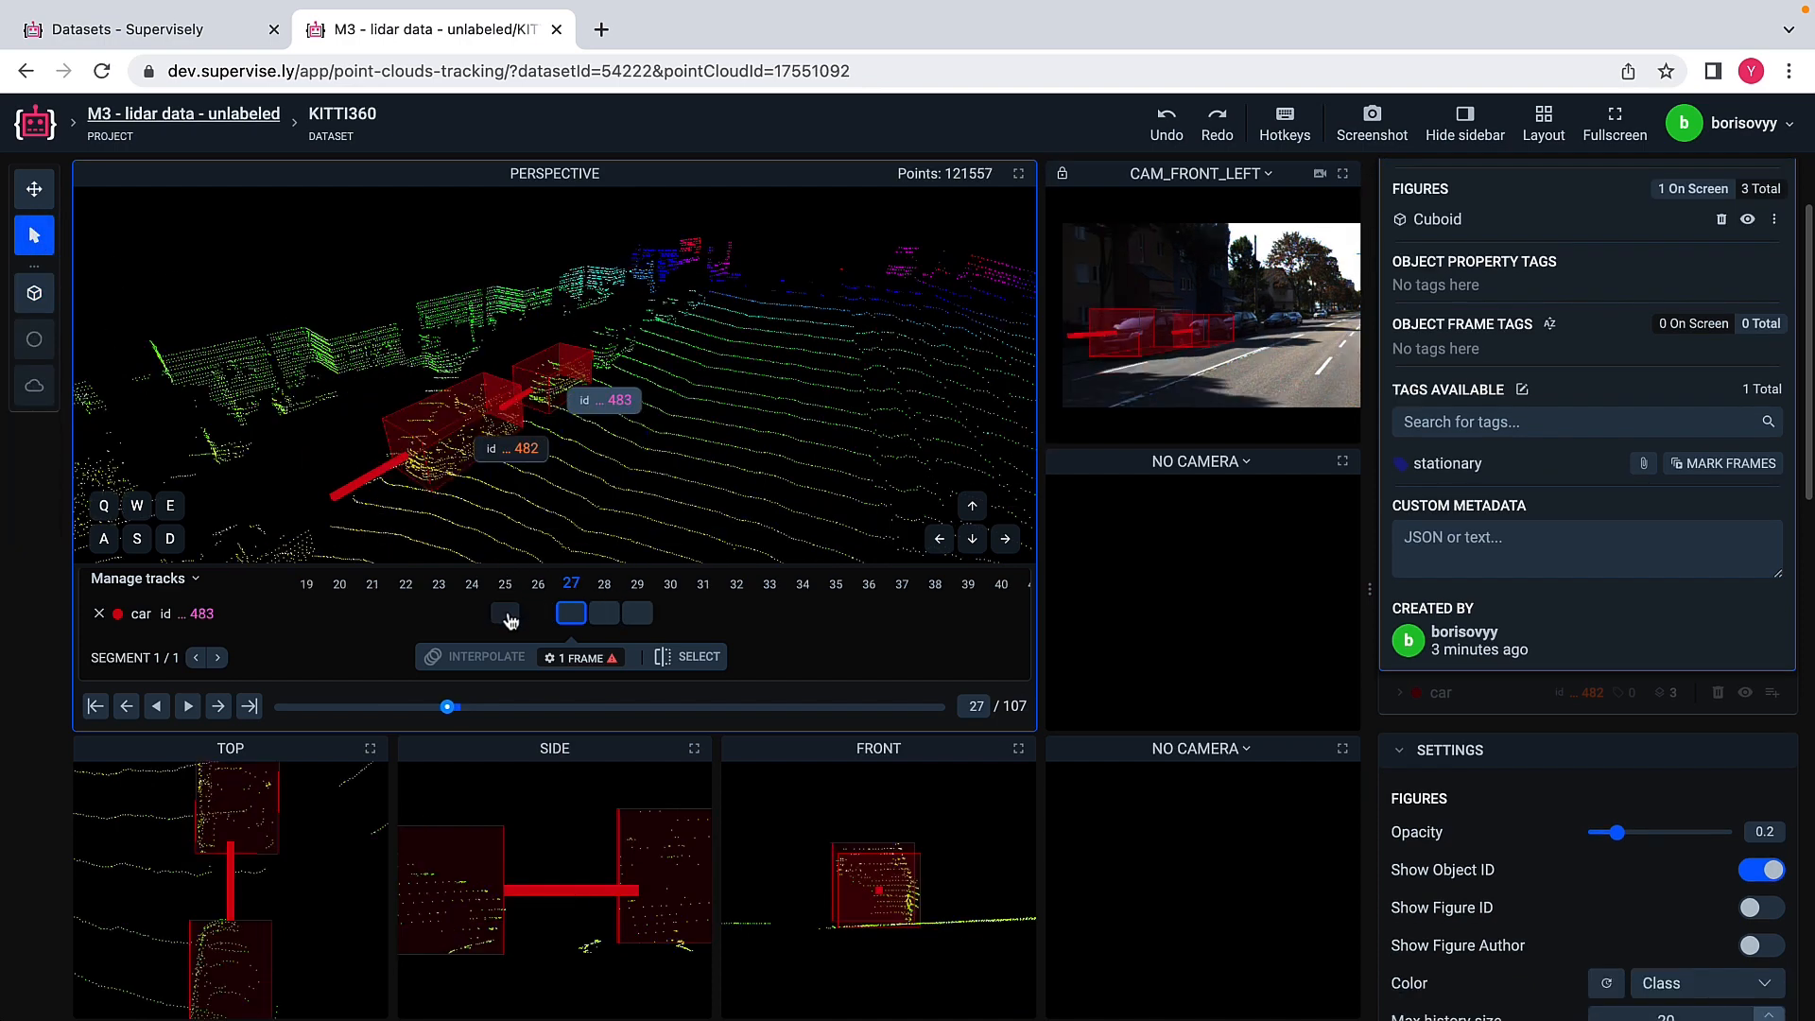
pyautogui.click(98, 614)
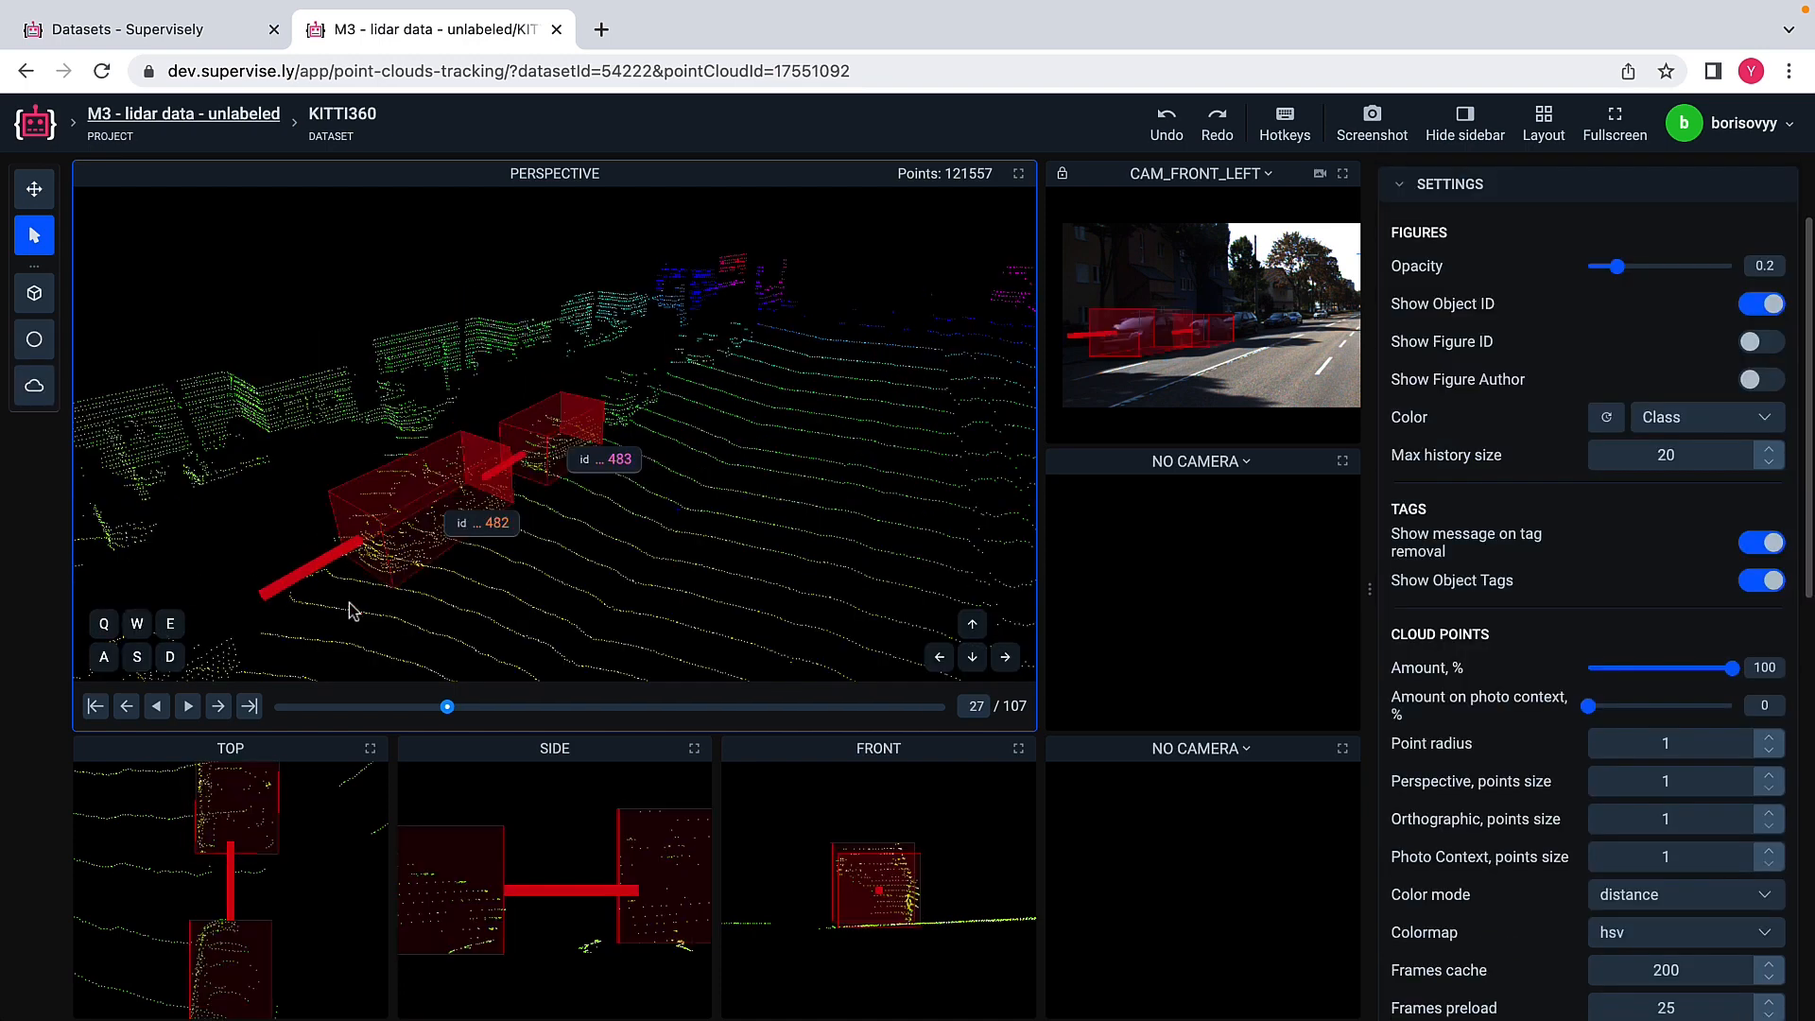
pyautogui.click(217, 708)
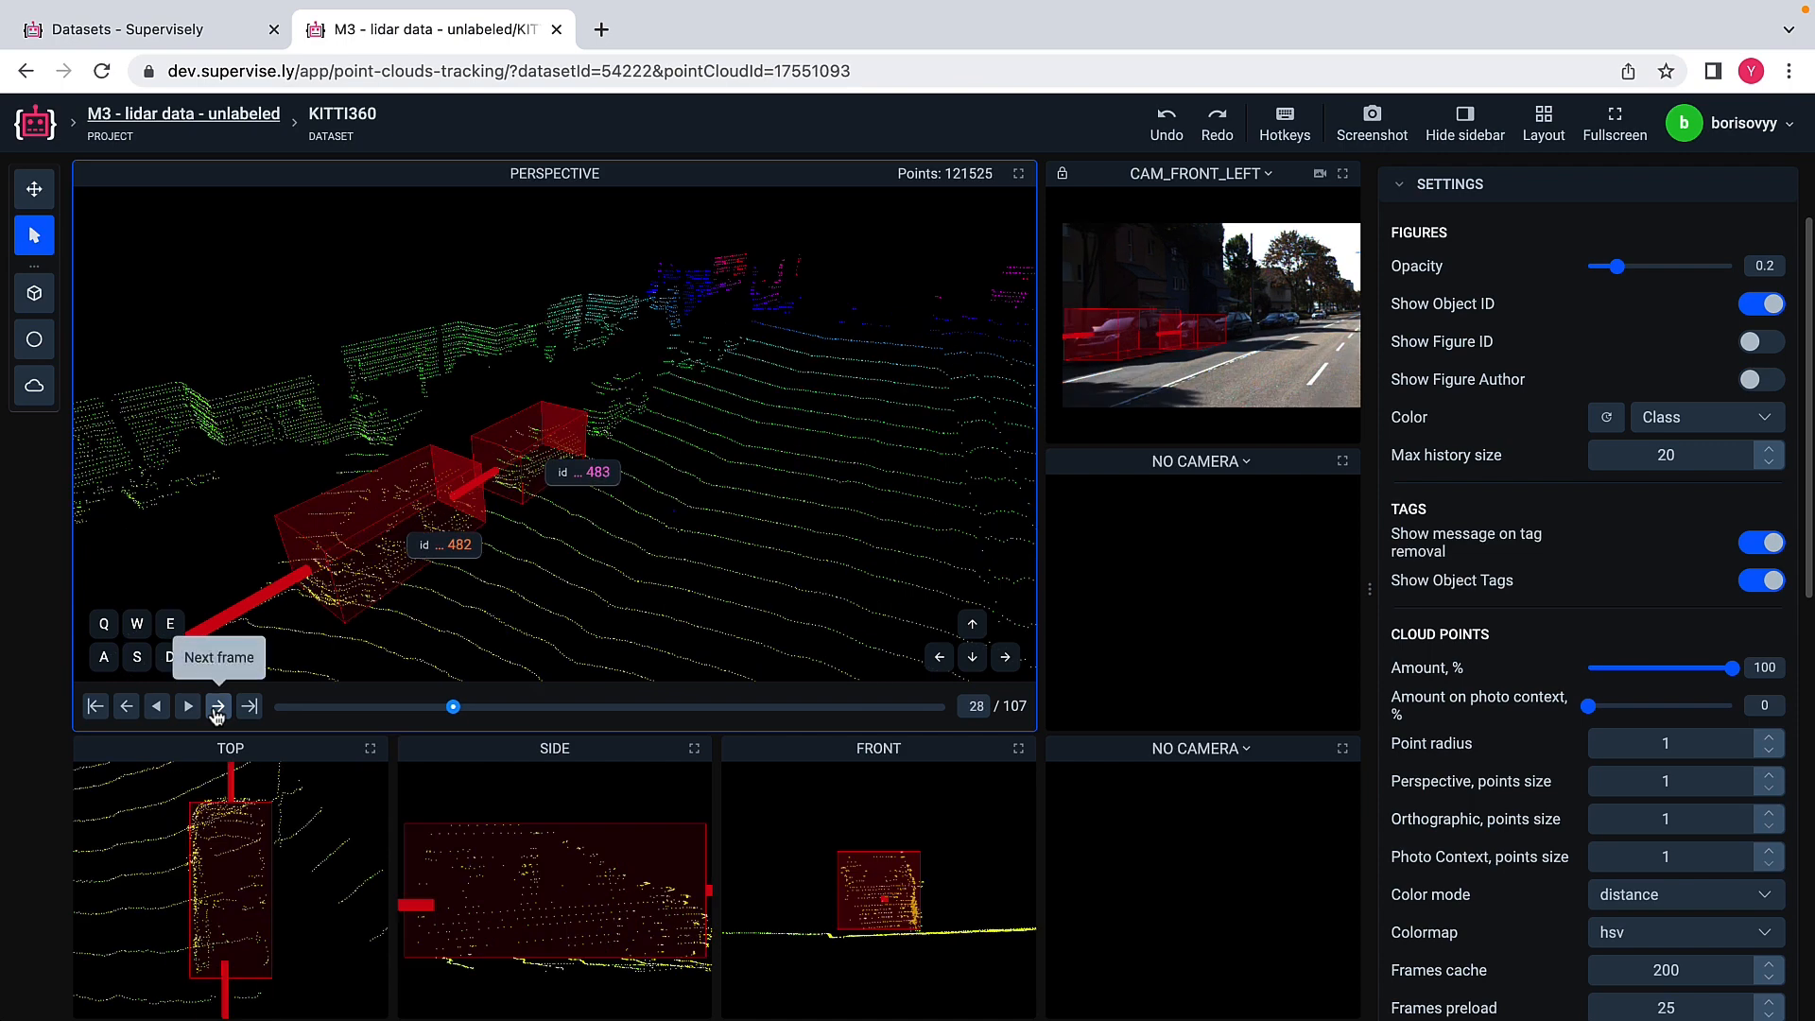
pyautogui.click(217, 708)
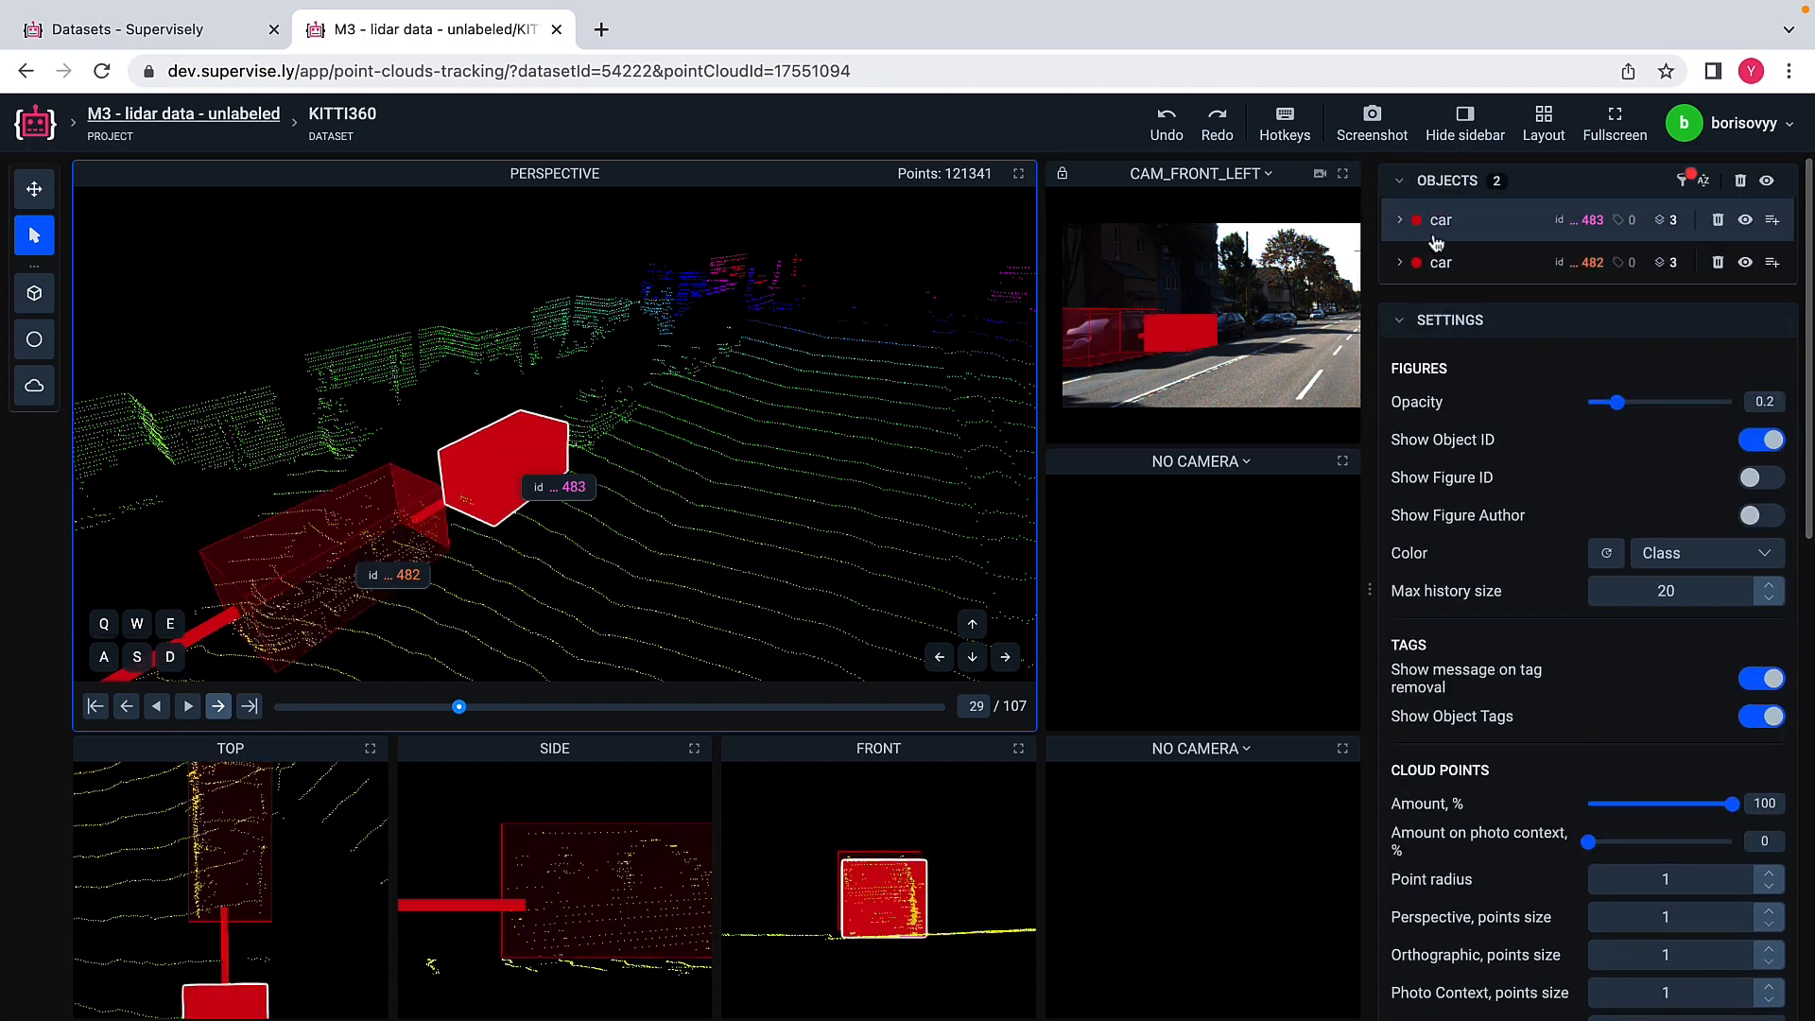
# Step: List all figures of the farther car object, inspect its cuboids in frames 27, 28 and 29, and deselect the object in frame 28
pyautogui.click(1474, 221)
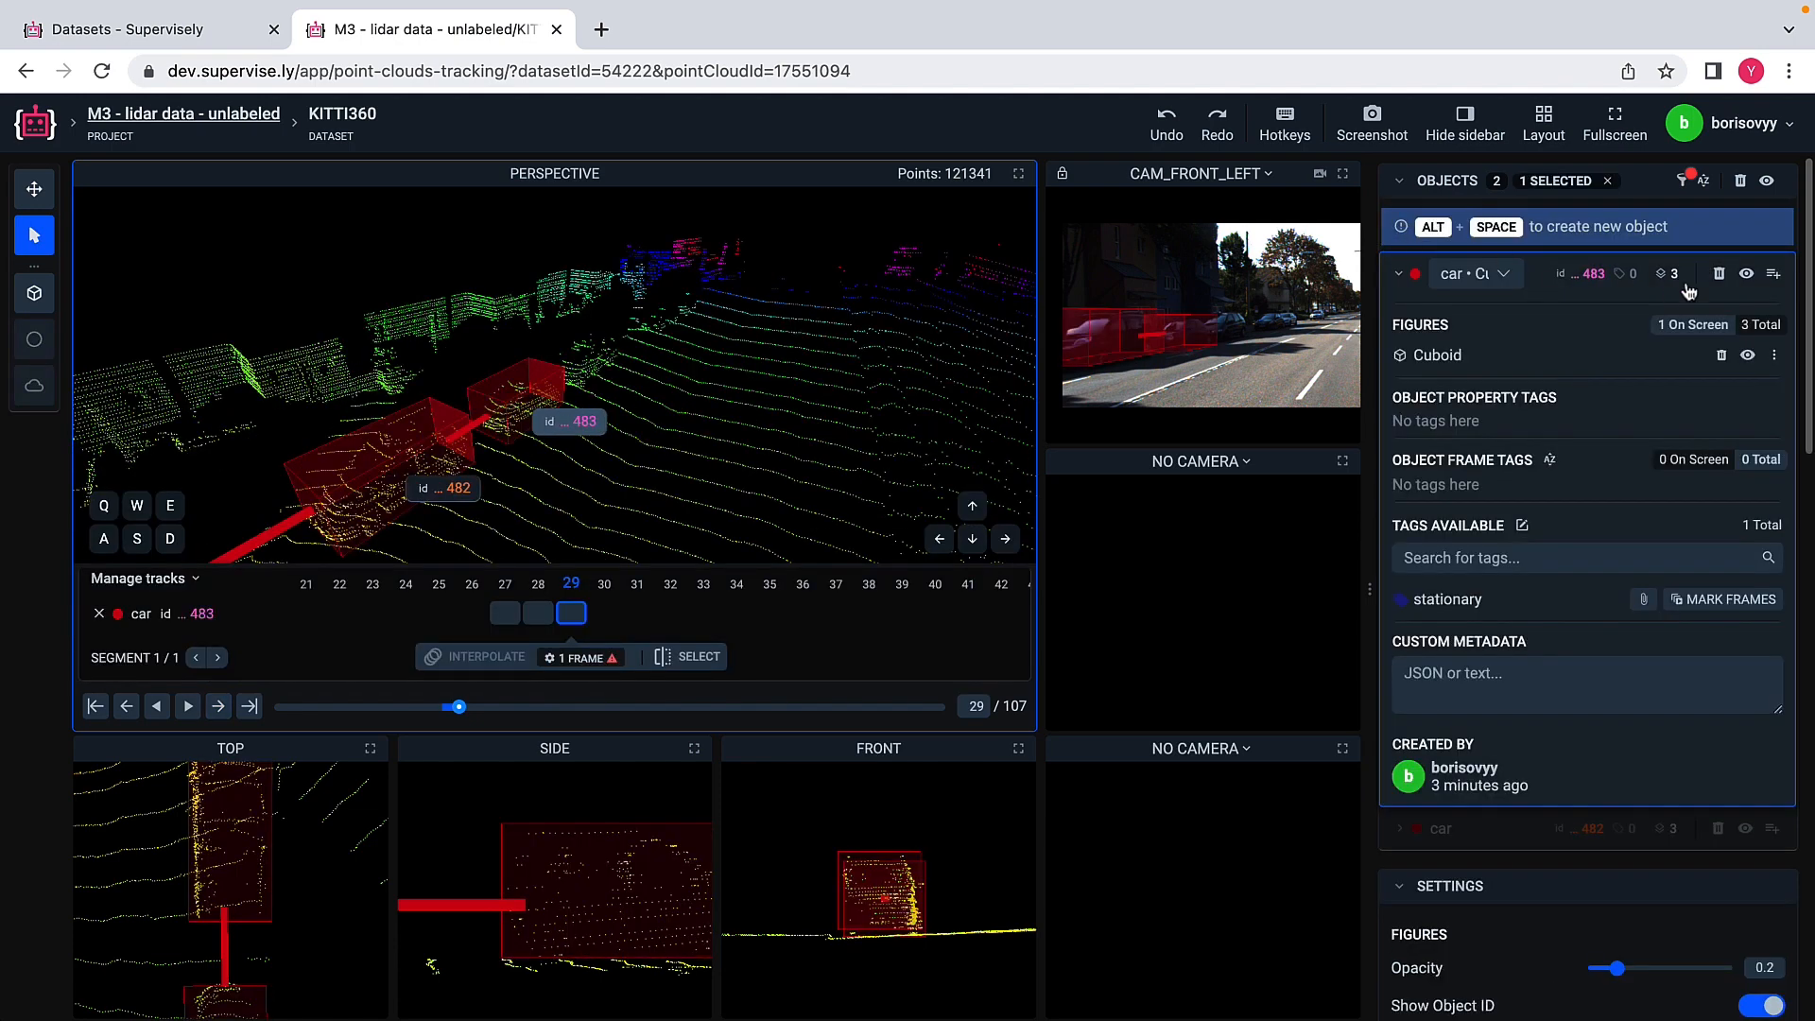
pyautogui.click(1760, 324)
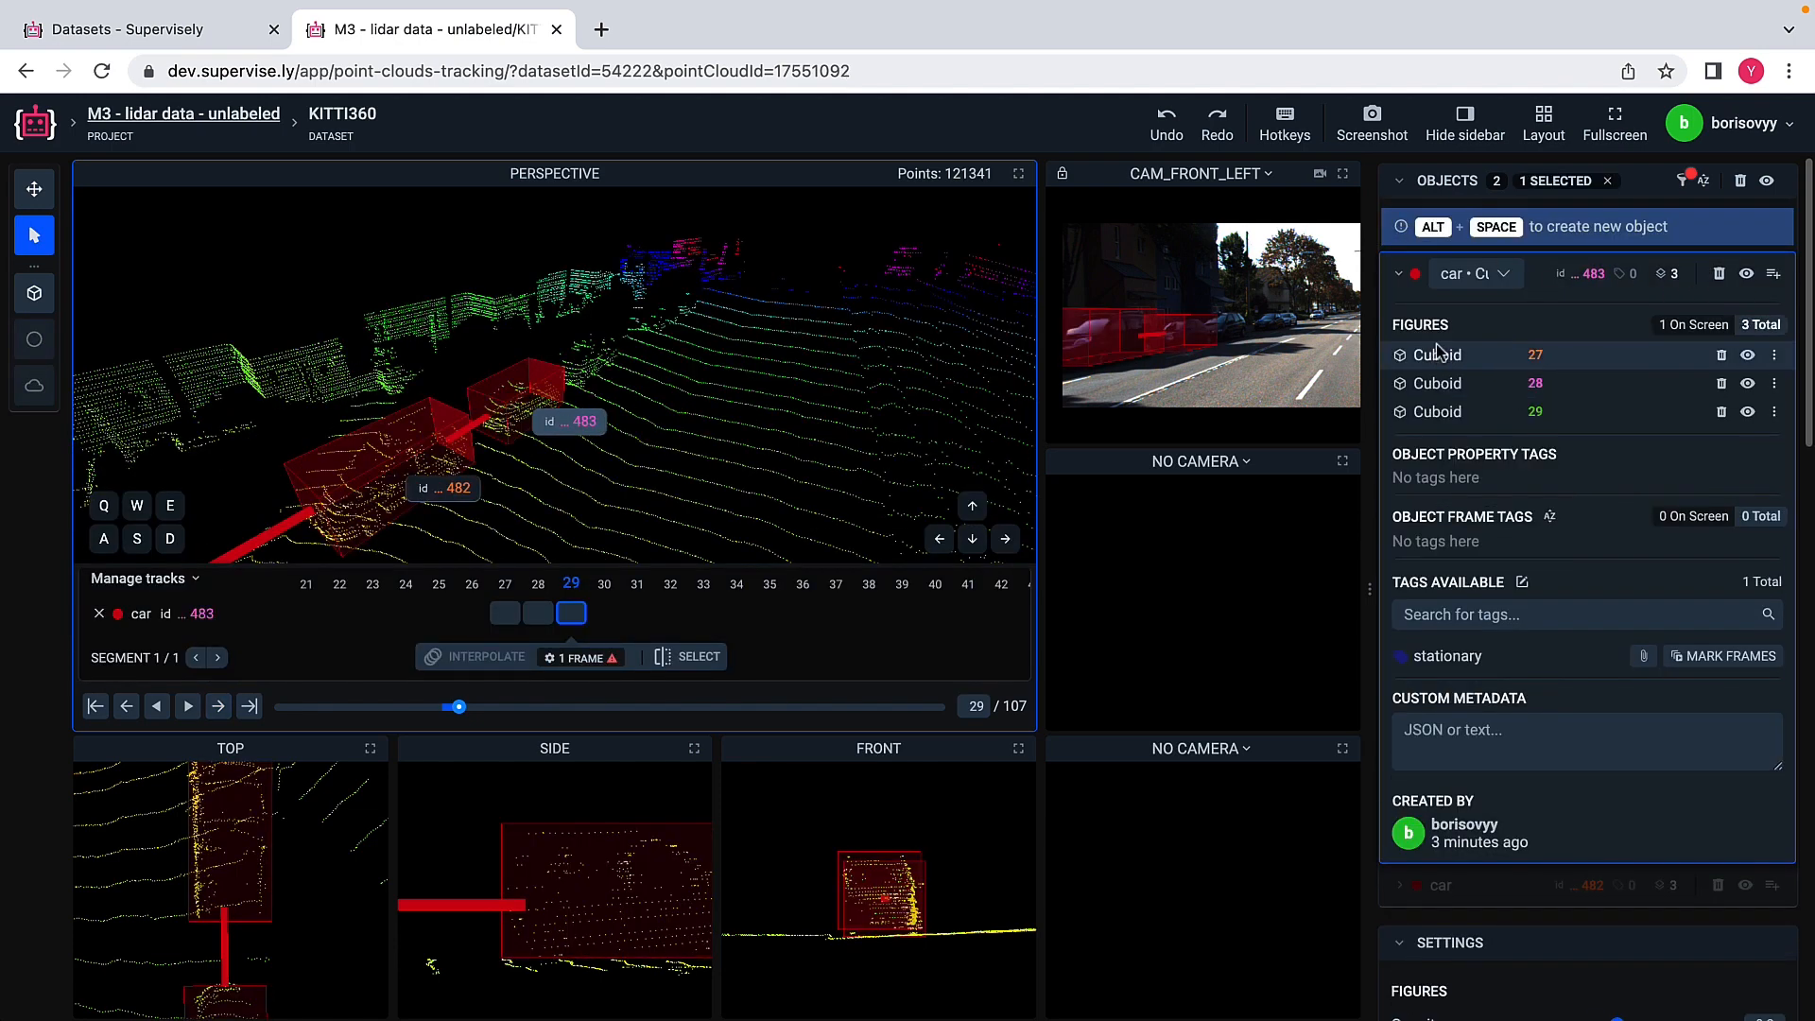
pyautogui.click(1438, 354)
pyautogui.click(1438, 290)
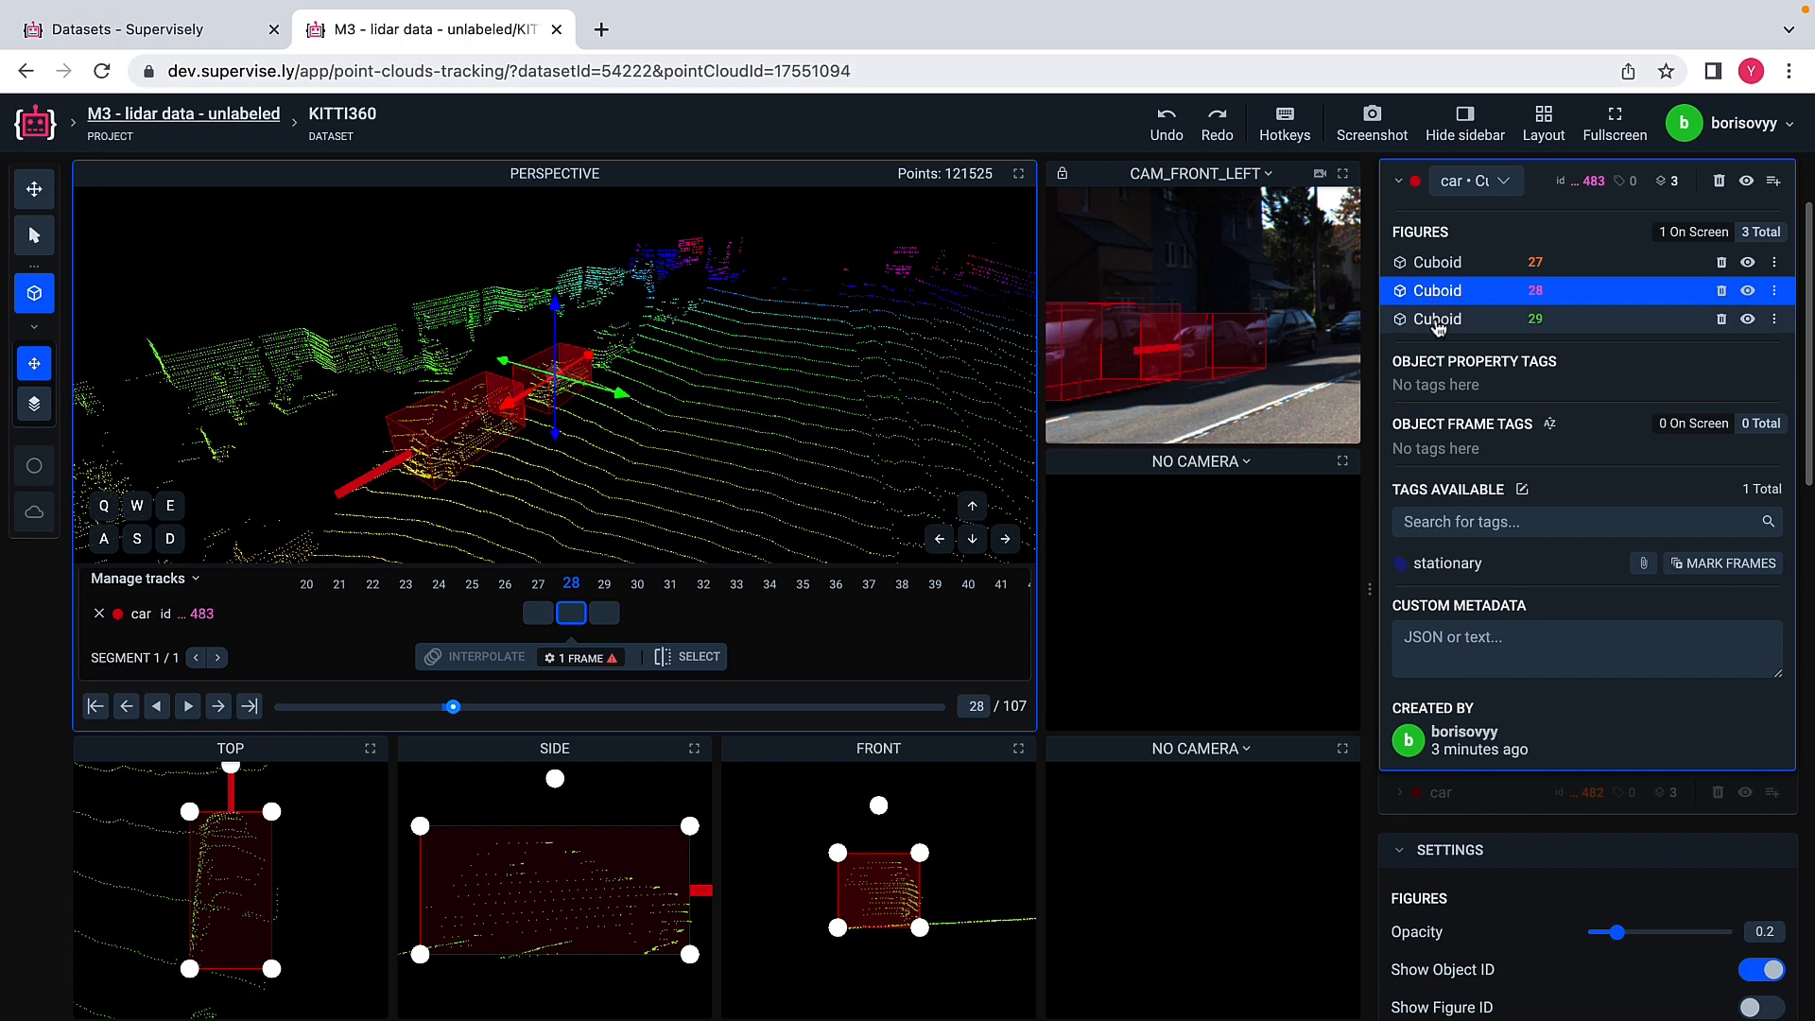
pyautogui.click(1438, 321)
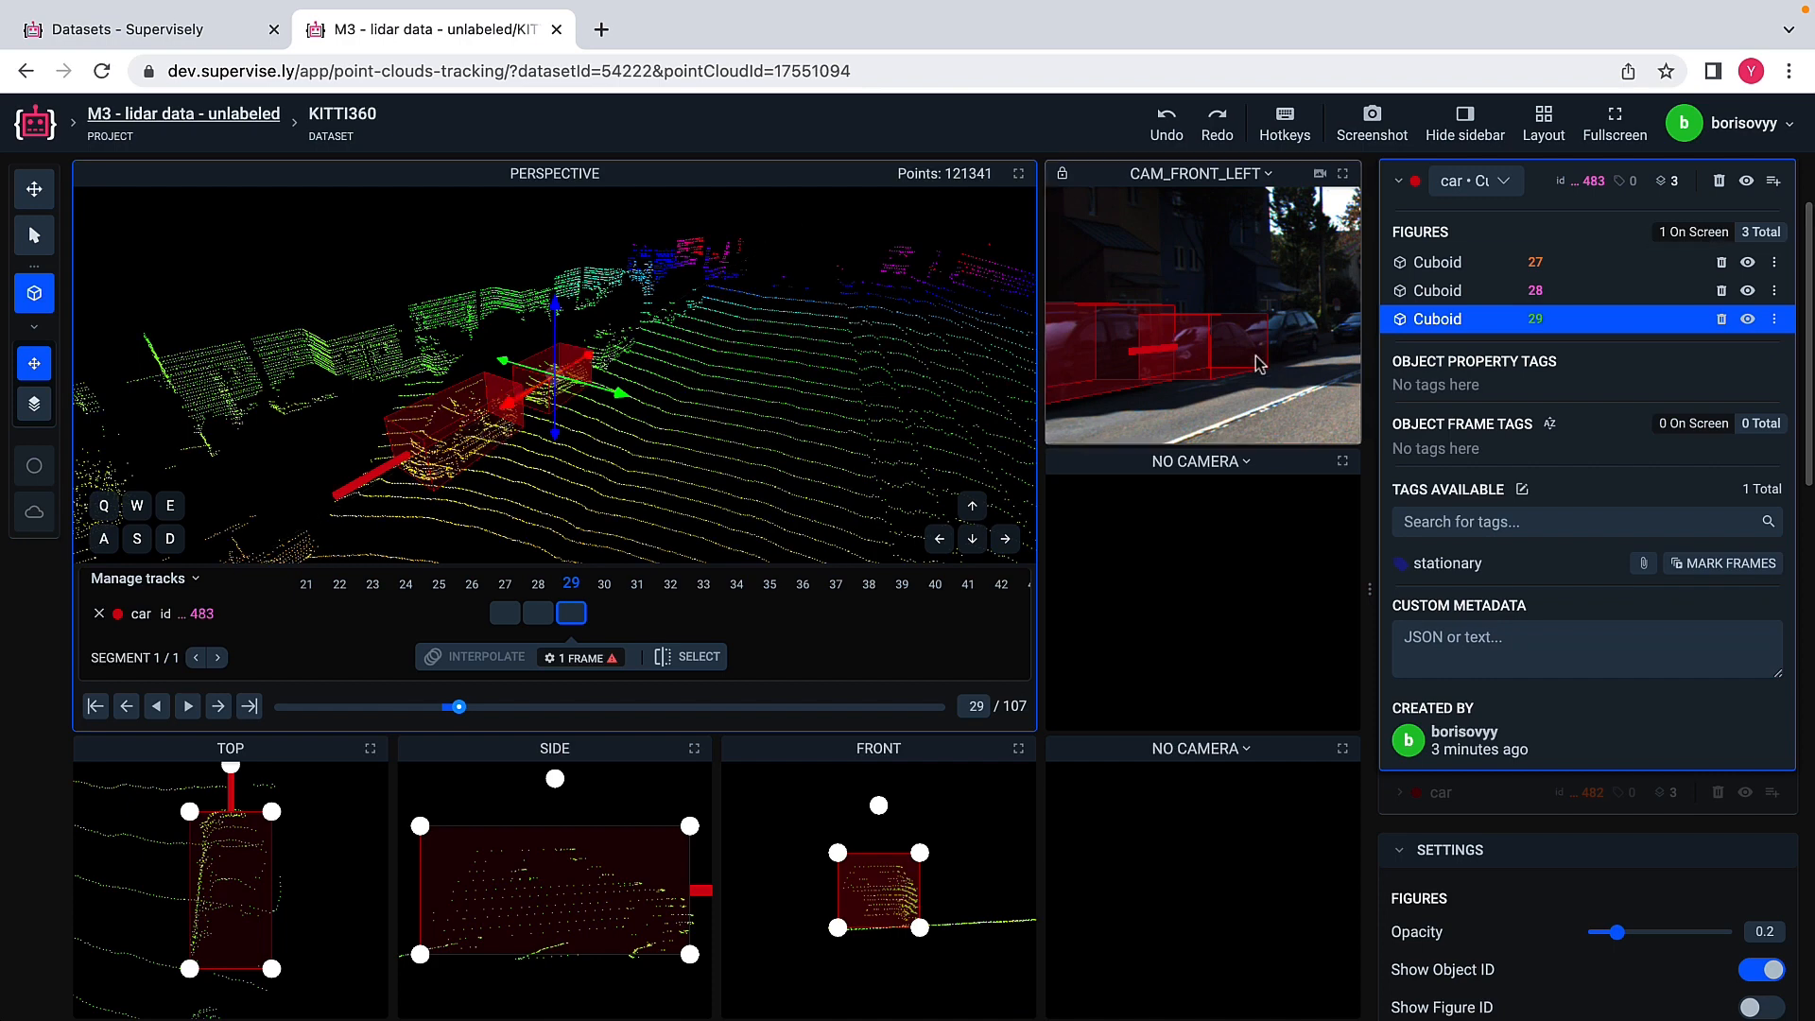
pyautogui.click(1442, 295)
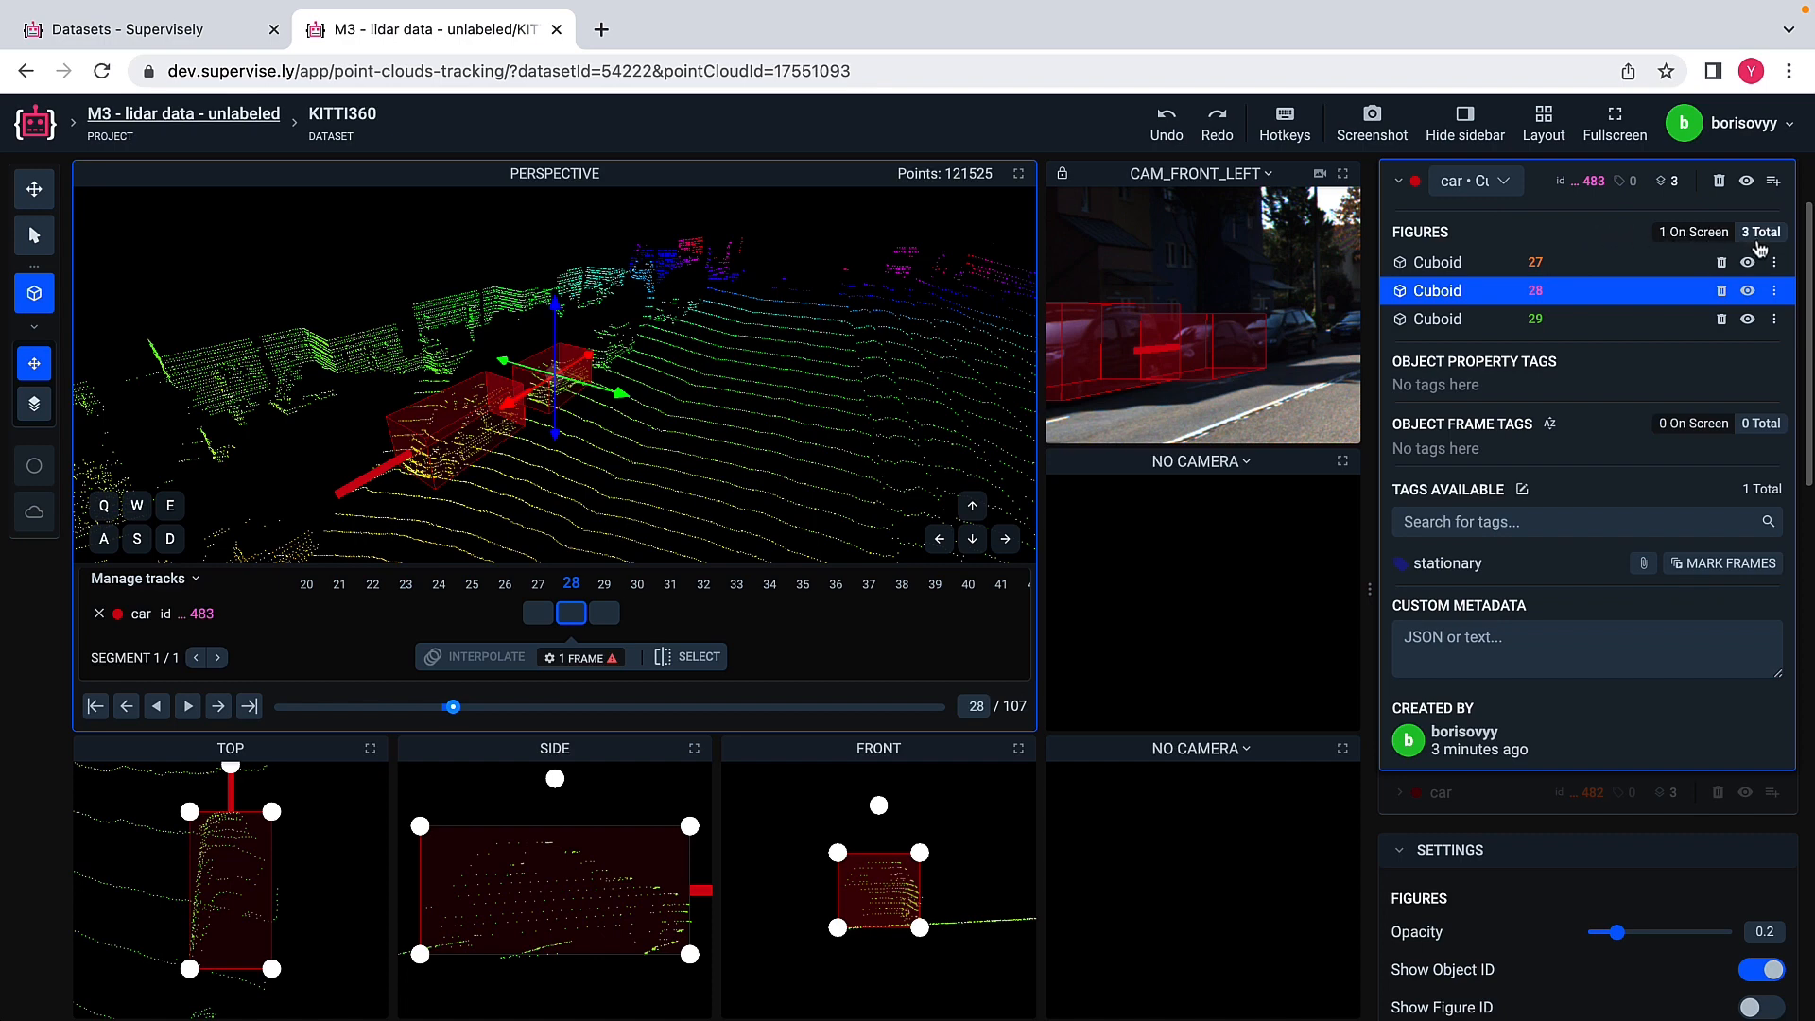
pyautogui.scroll(2, 1758, 251)
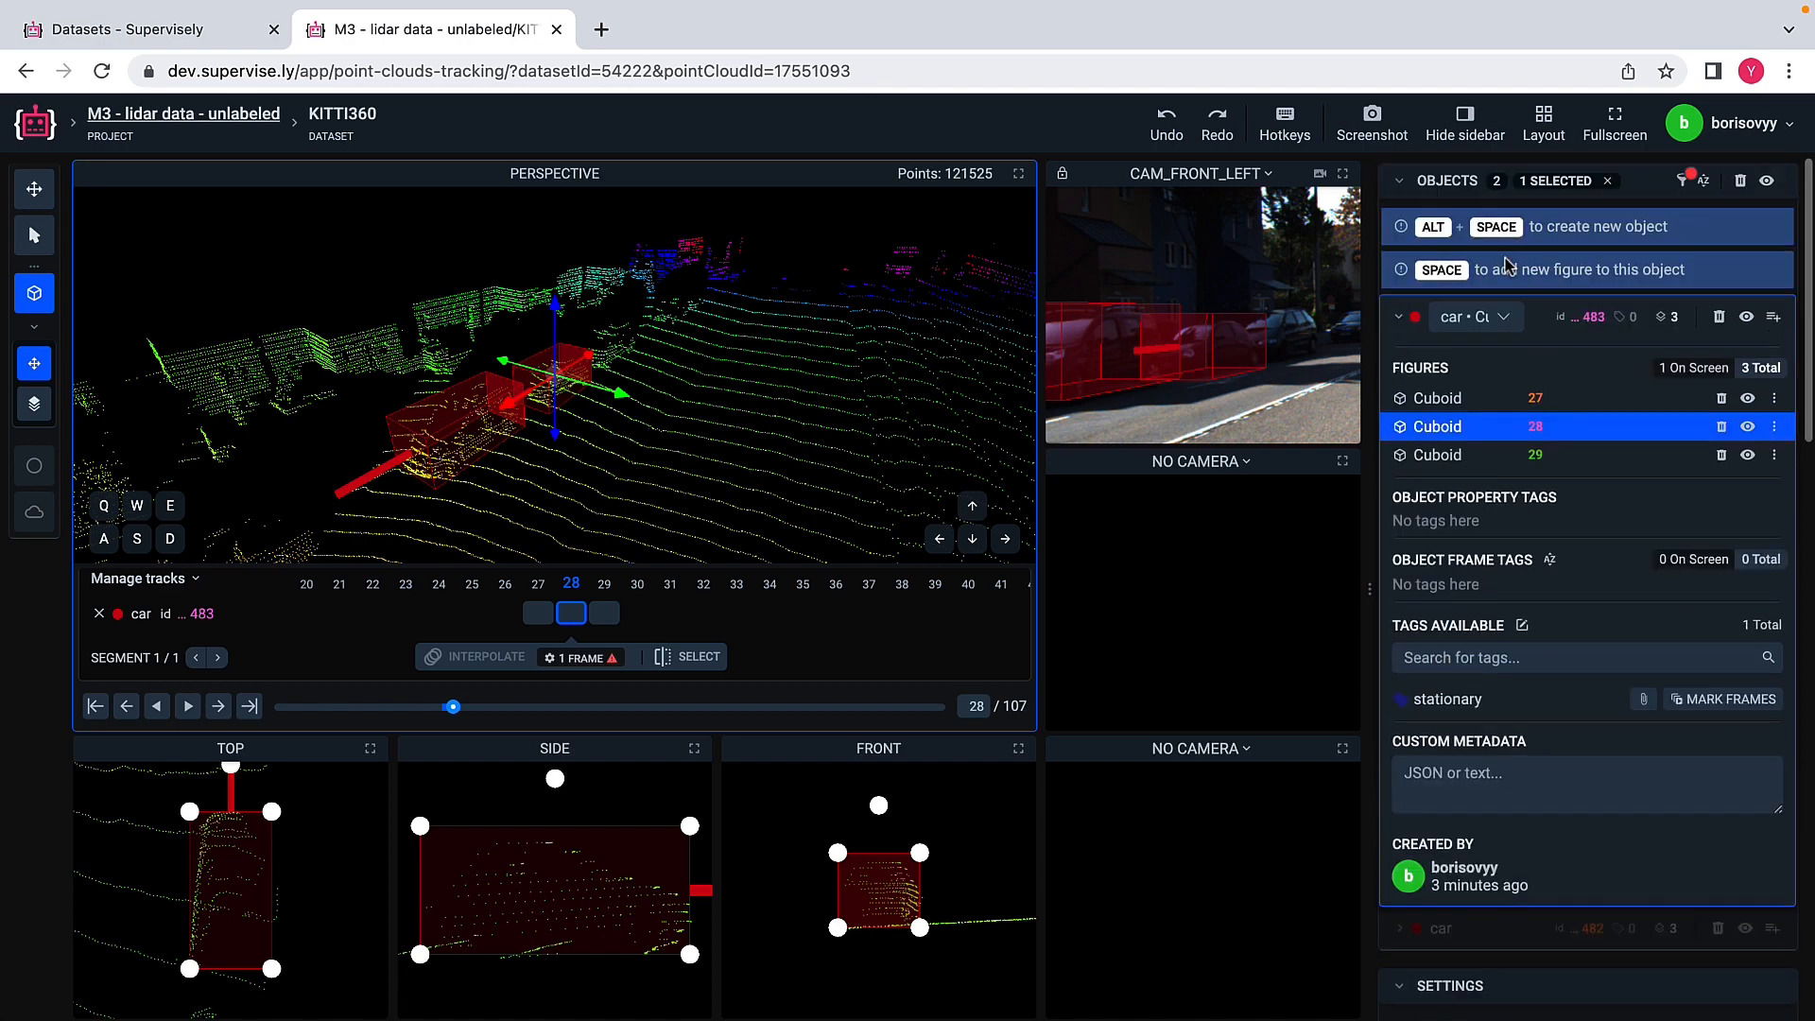
pyautogui.click(1607, 181)
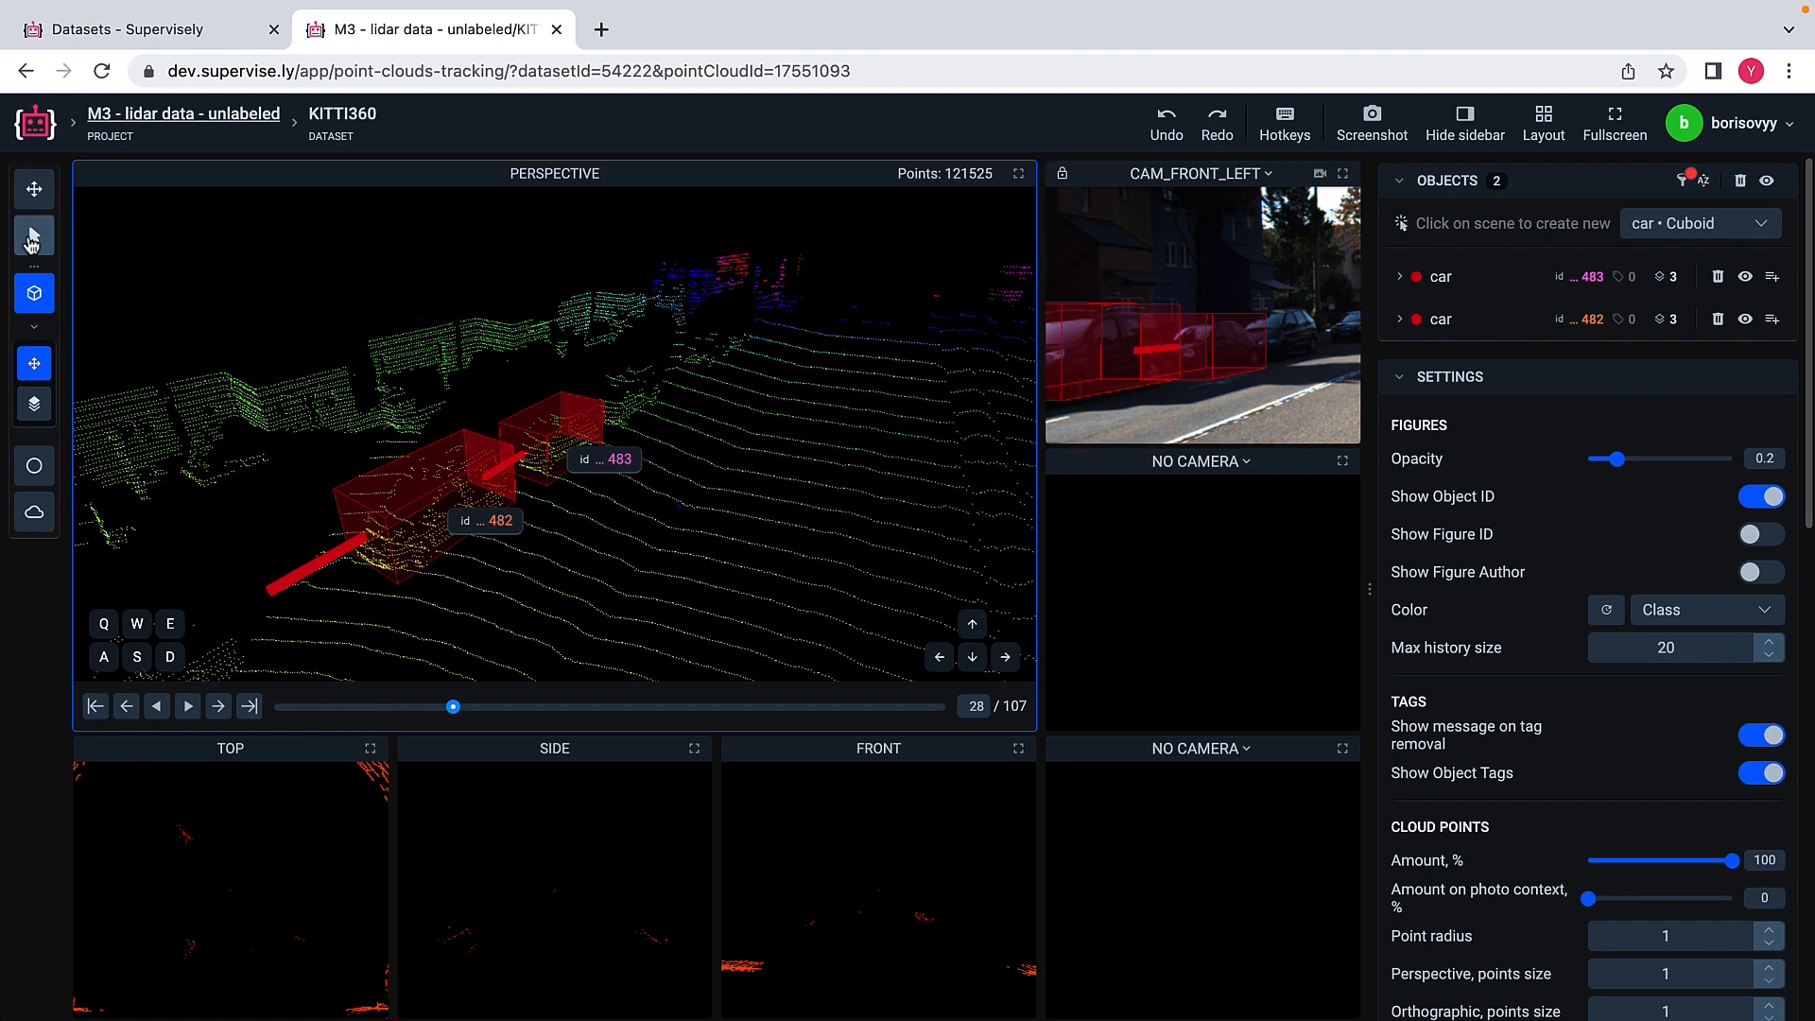
# Step: Attach the "stationary" tag to the nearer car as an object property tag and deselect the car
pyautogui.click(33, 237)
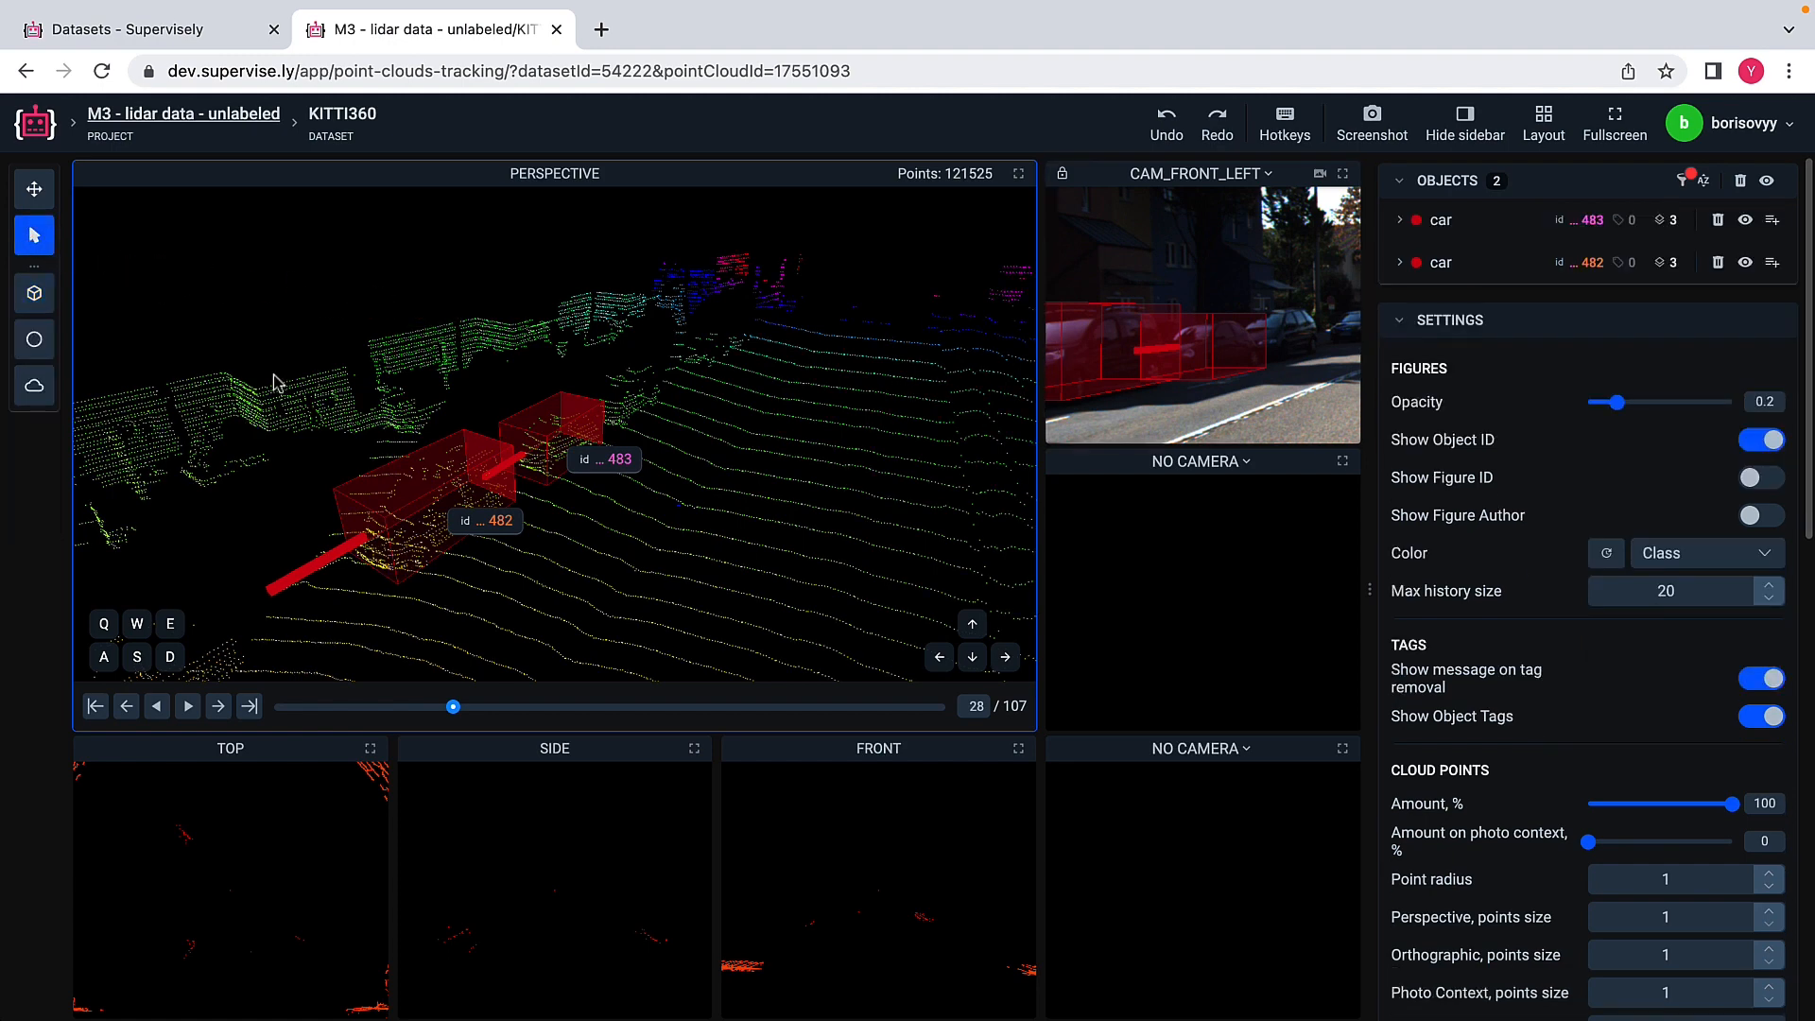
pyautogui.click(408, 510)
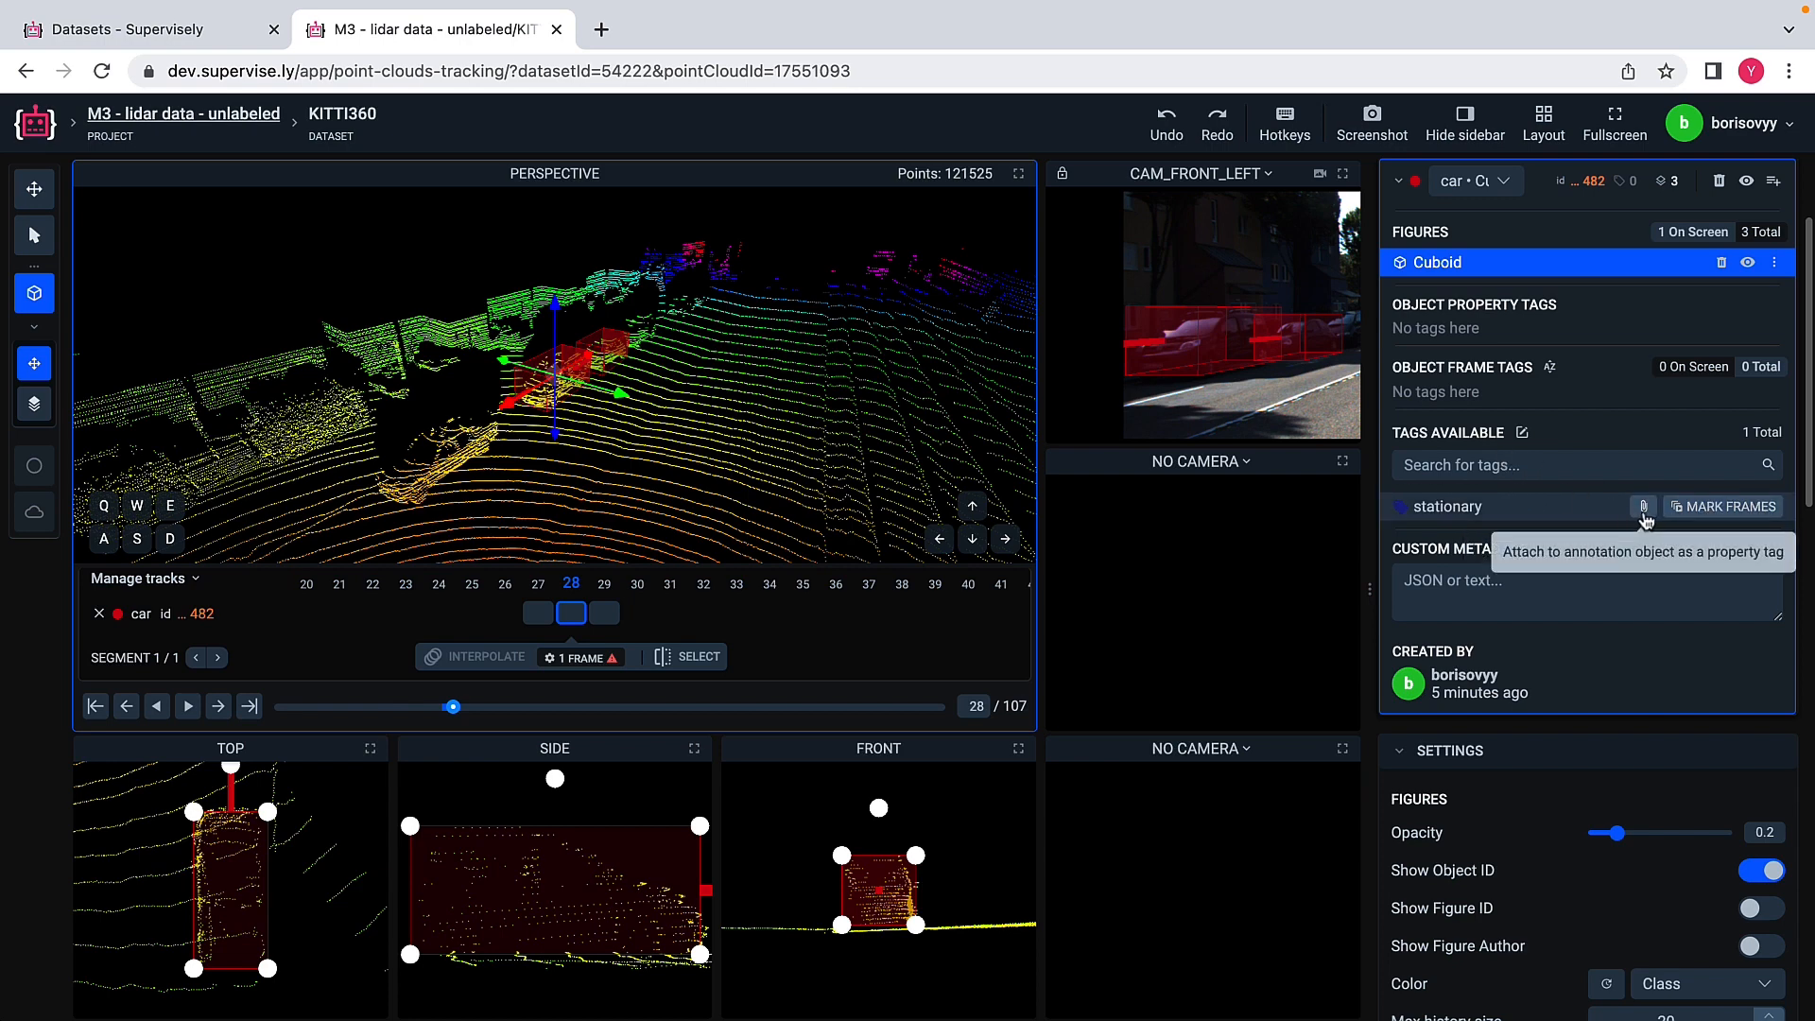
pyautogui.click(1644, 511)
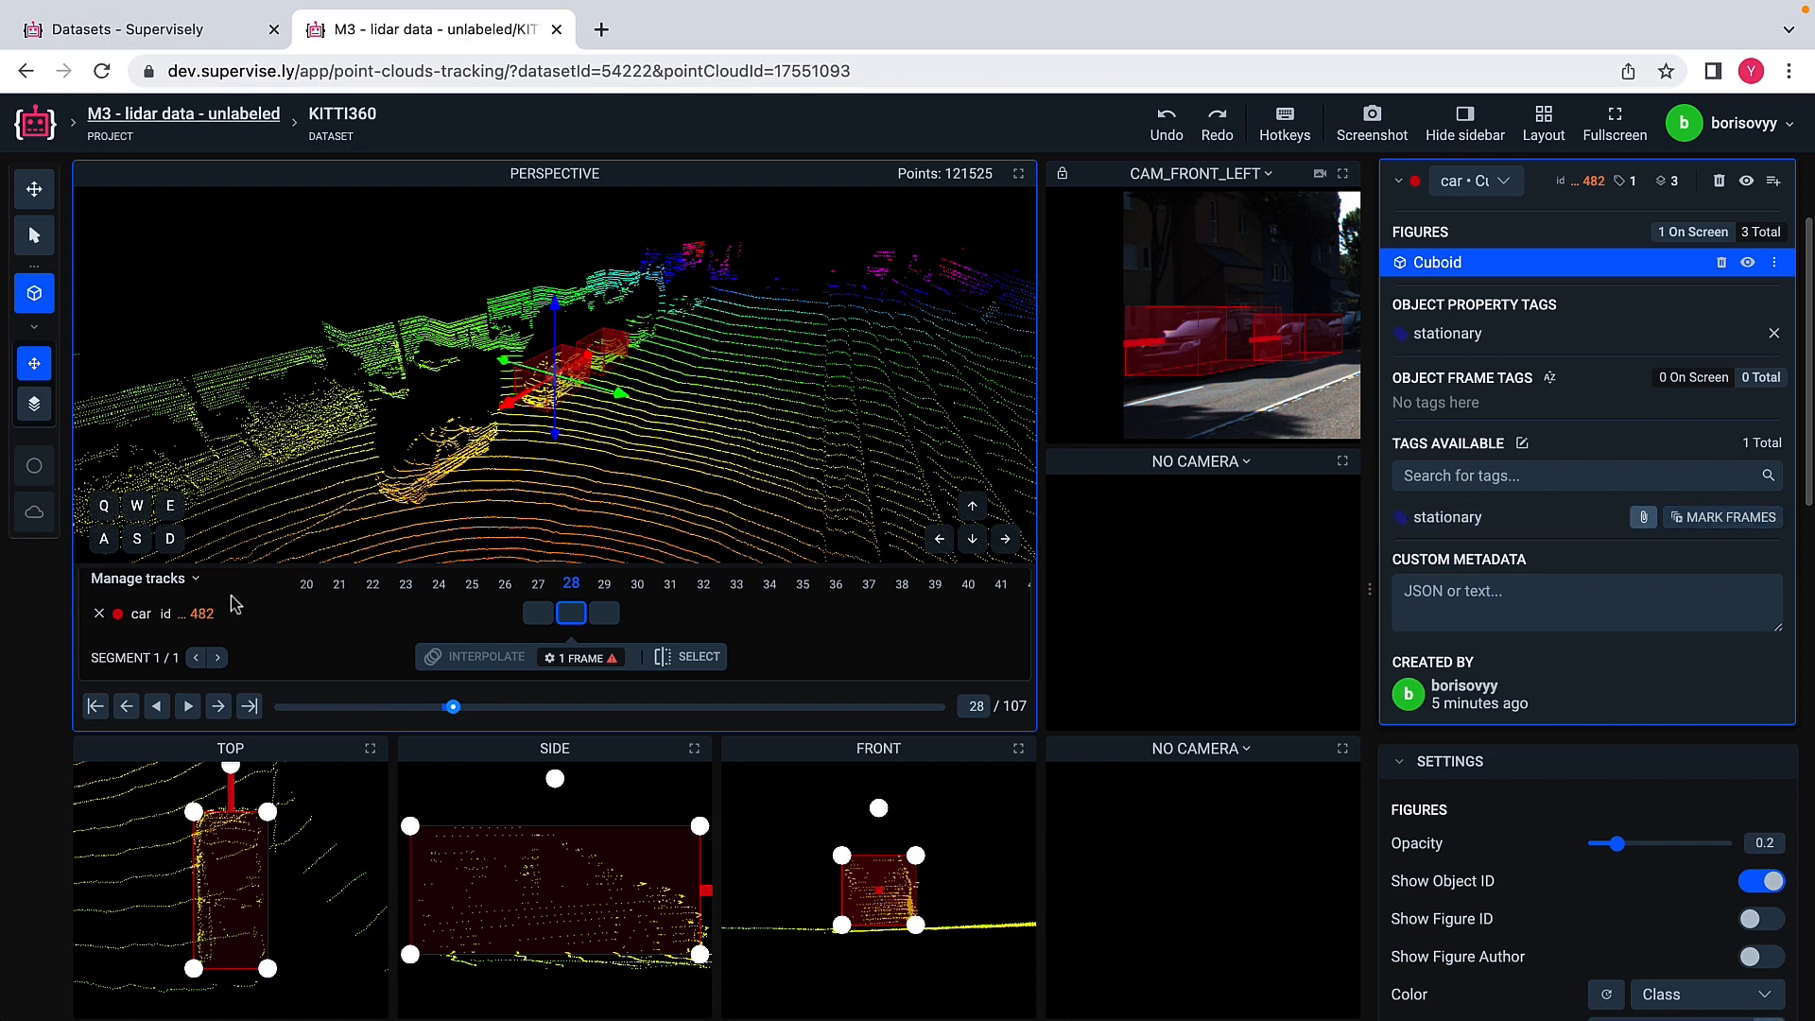
pyautogui.click(101, 616)
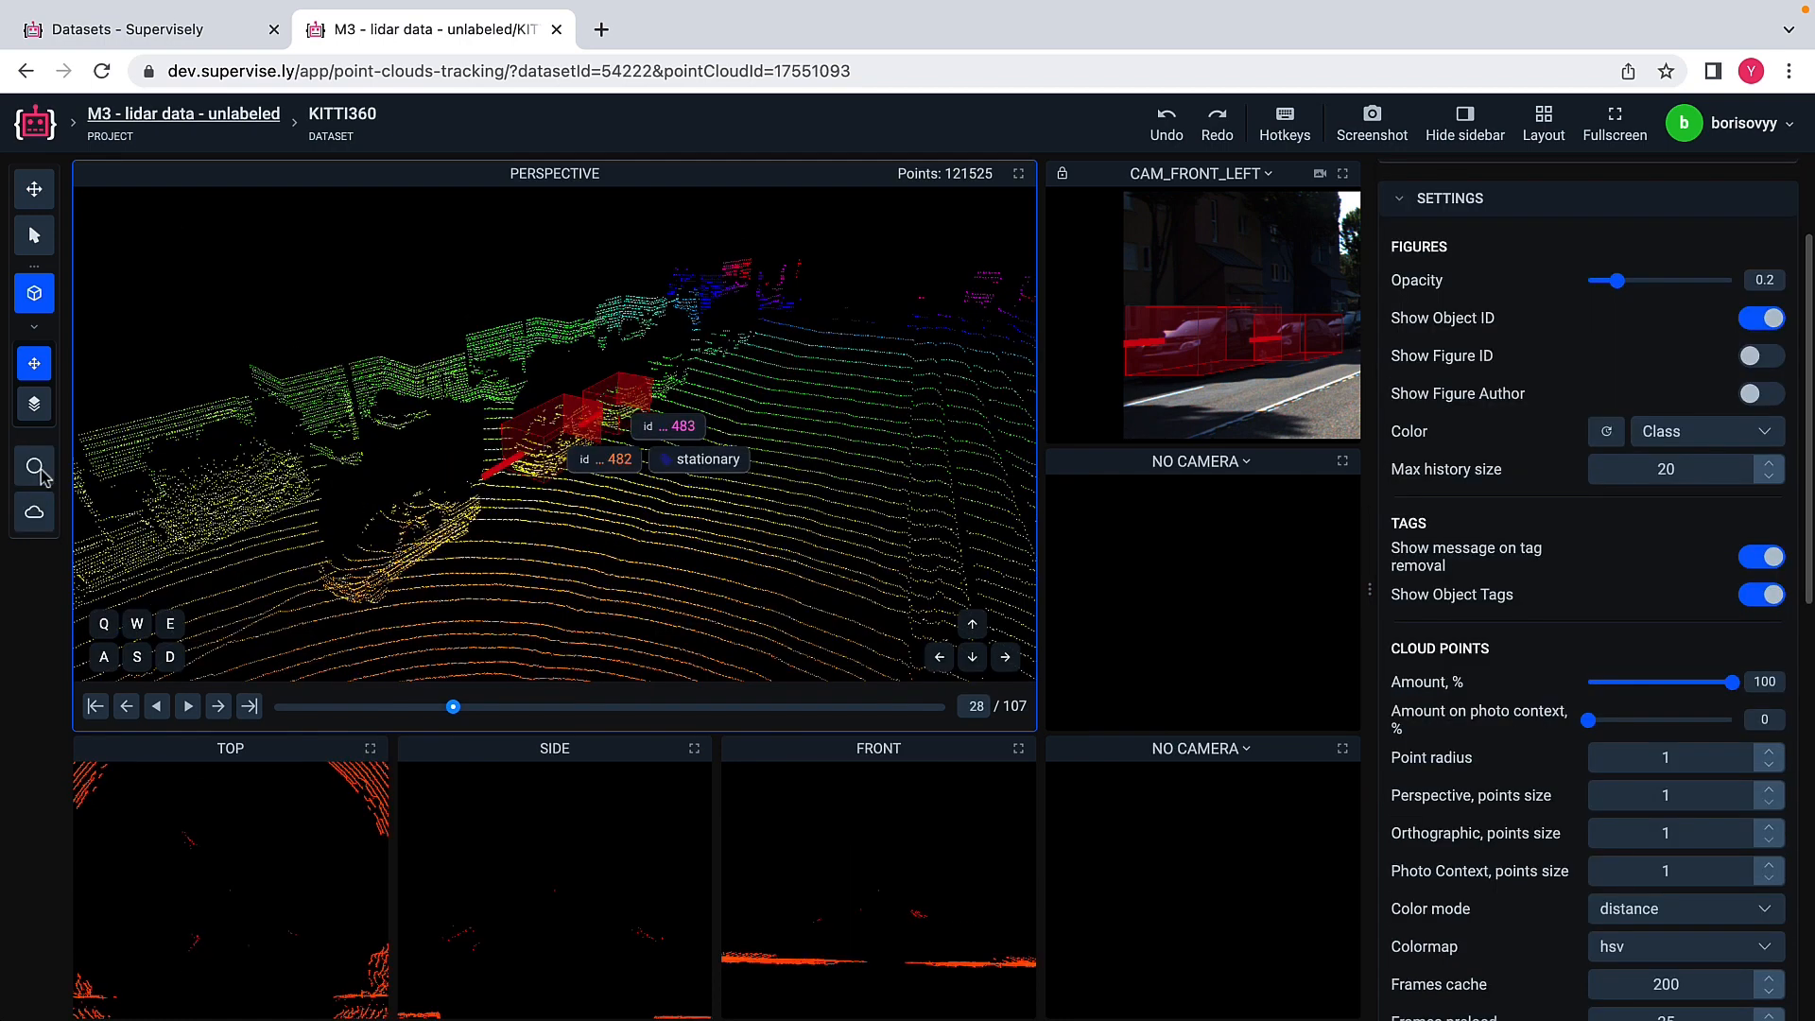
# Step: Attach the "stationary" tag to the farther car as an object property tag and deselect the car
pyautogui.click(34, 234)
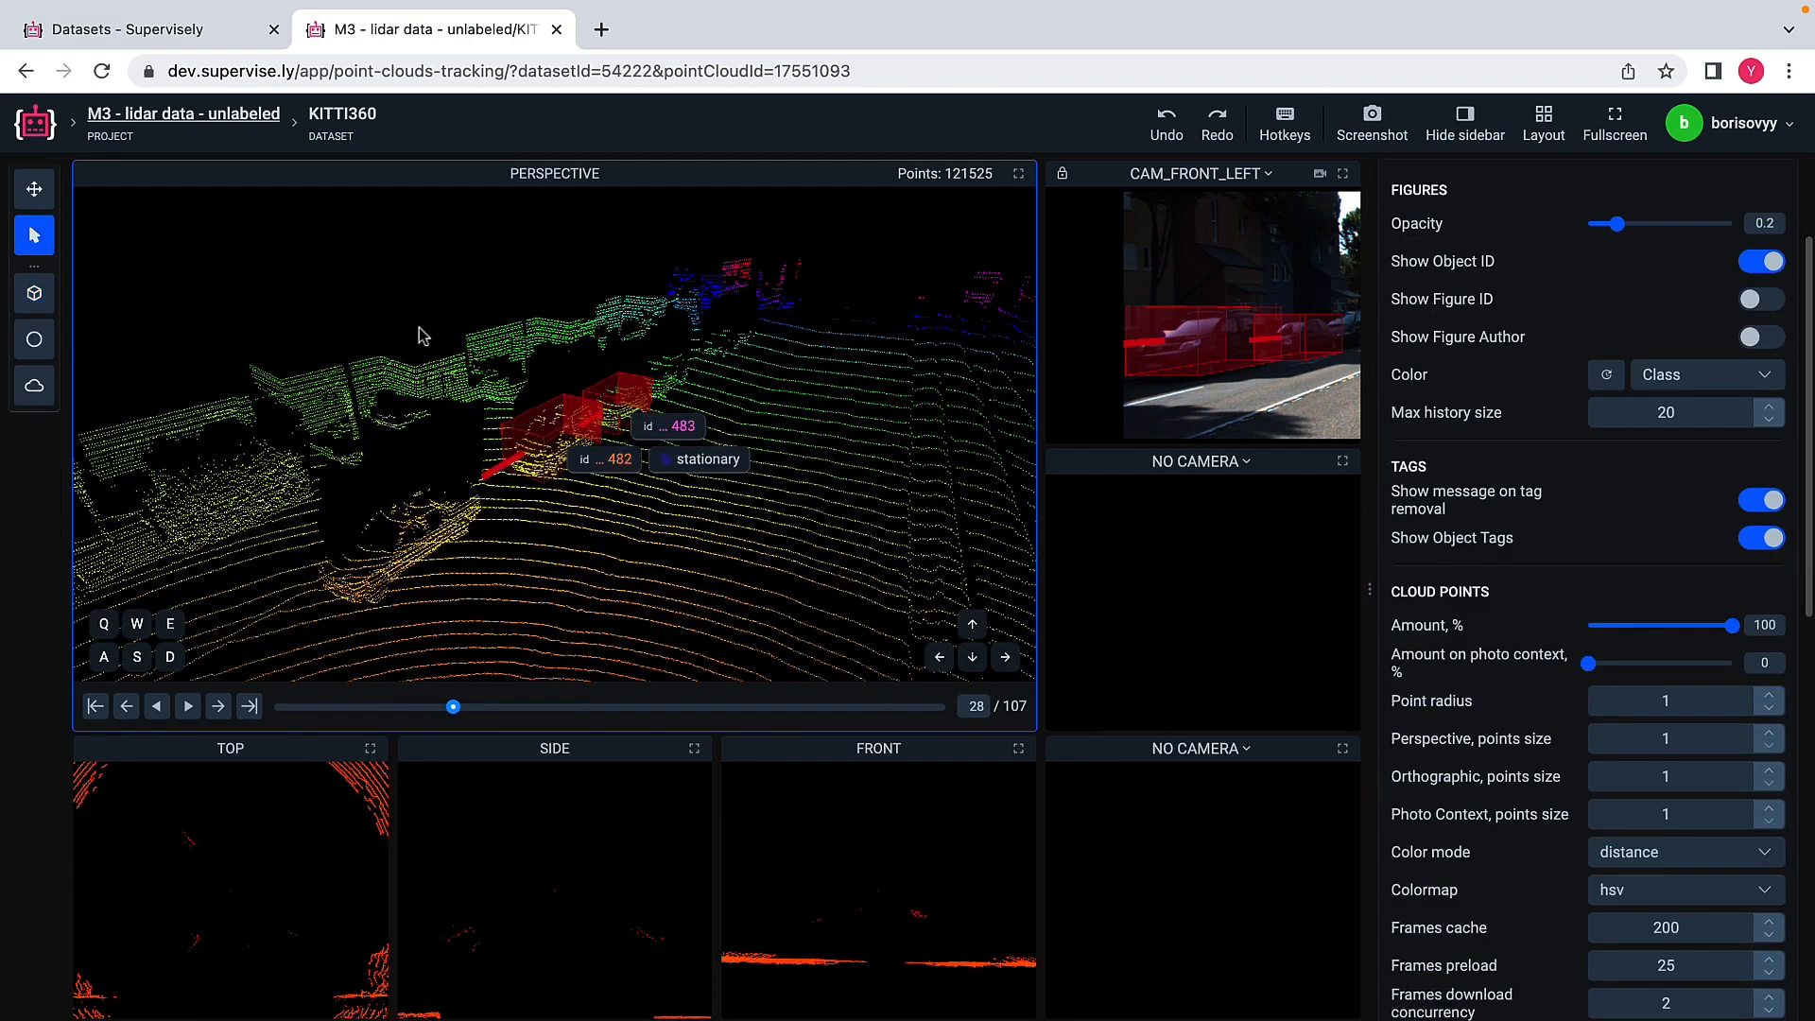
pyautogui.click(616, 408)
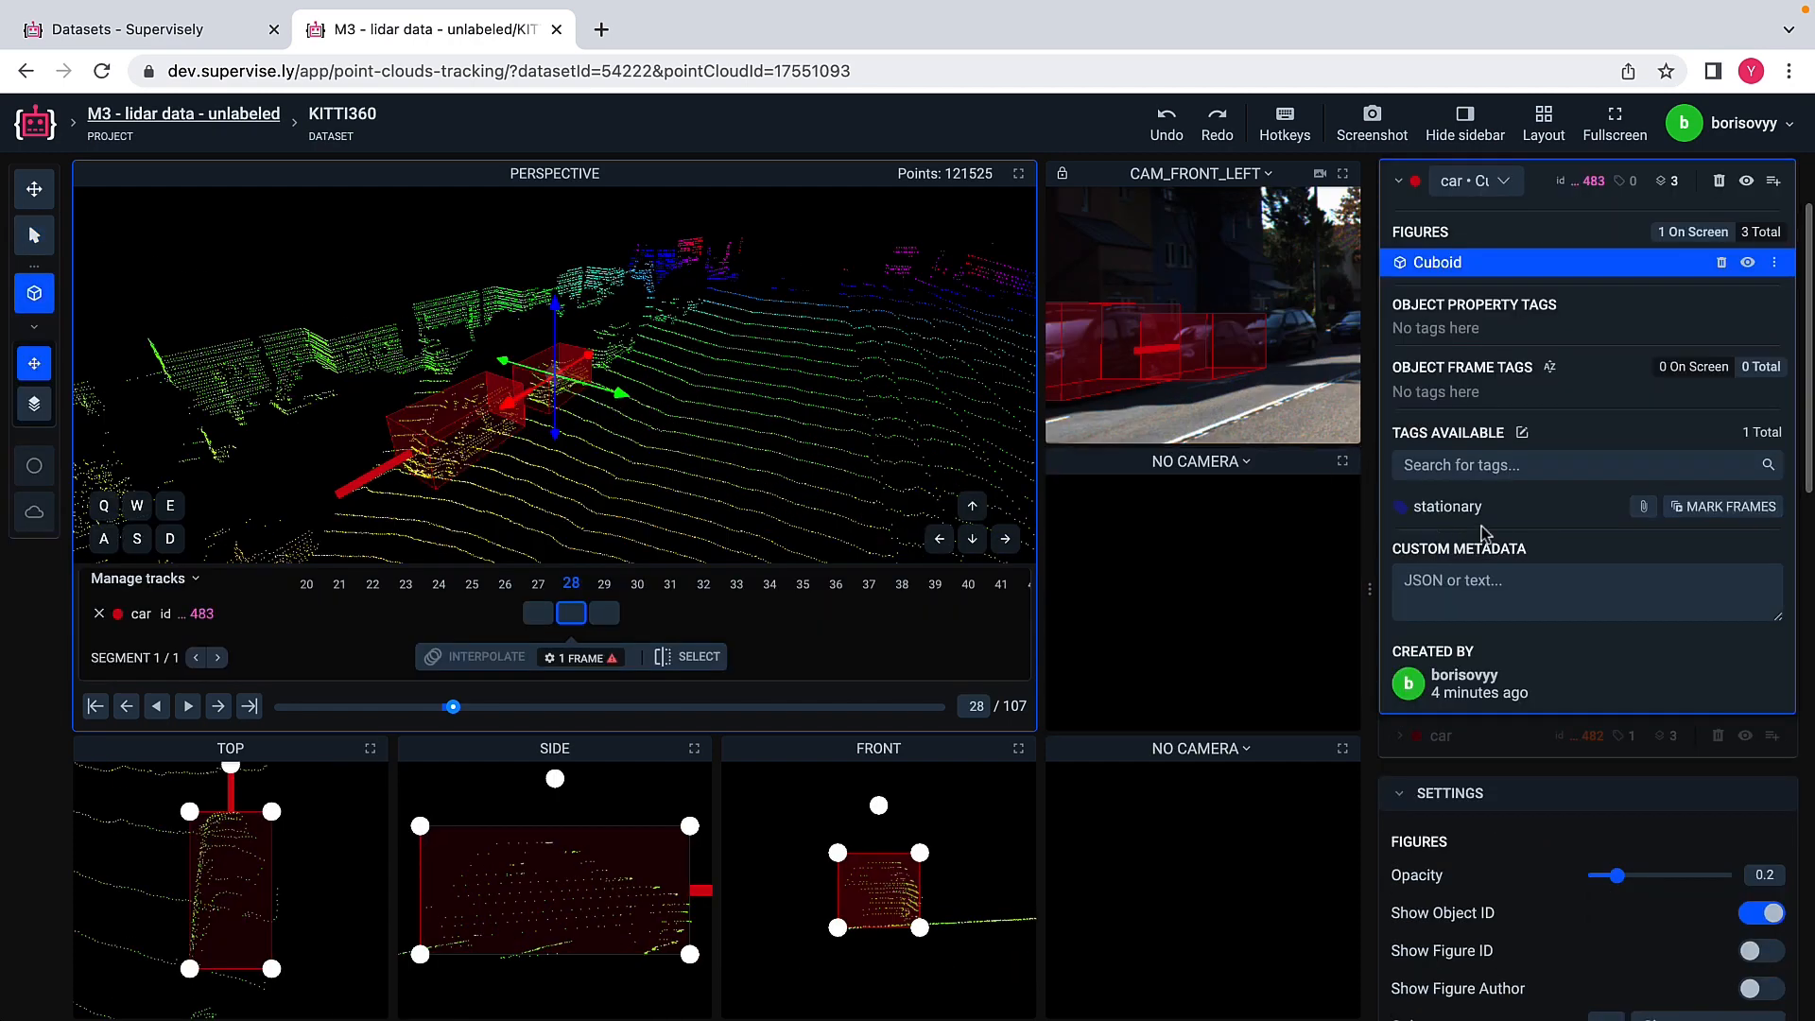
pyautogui.click(1644, 509)
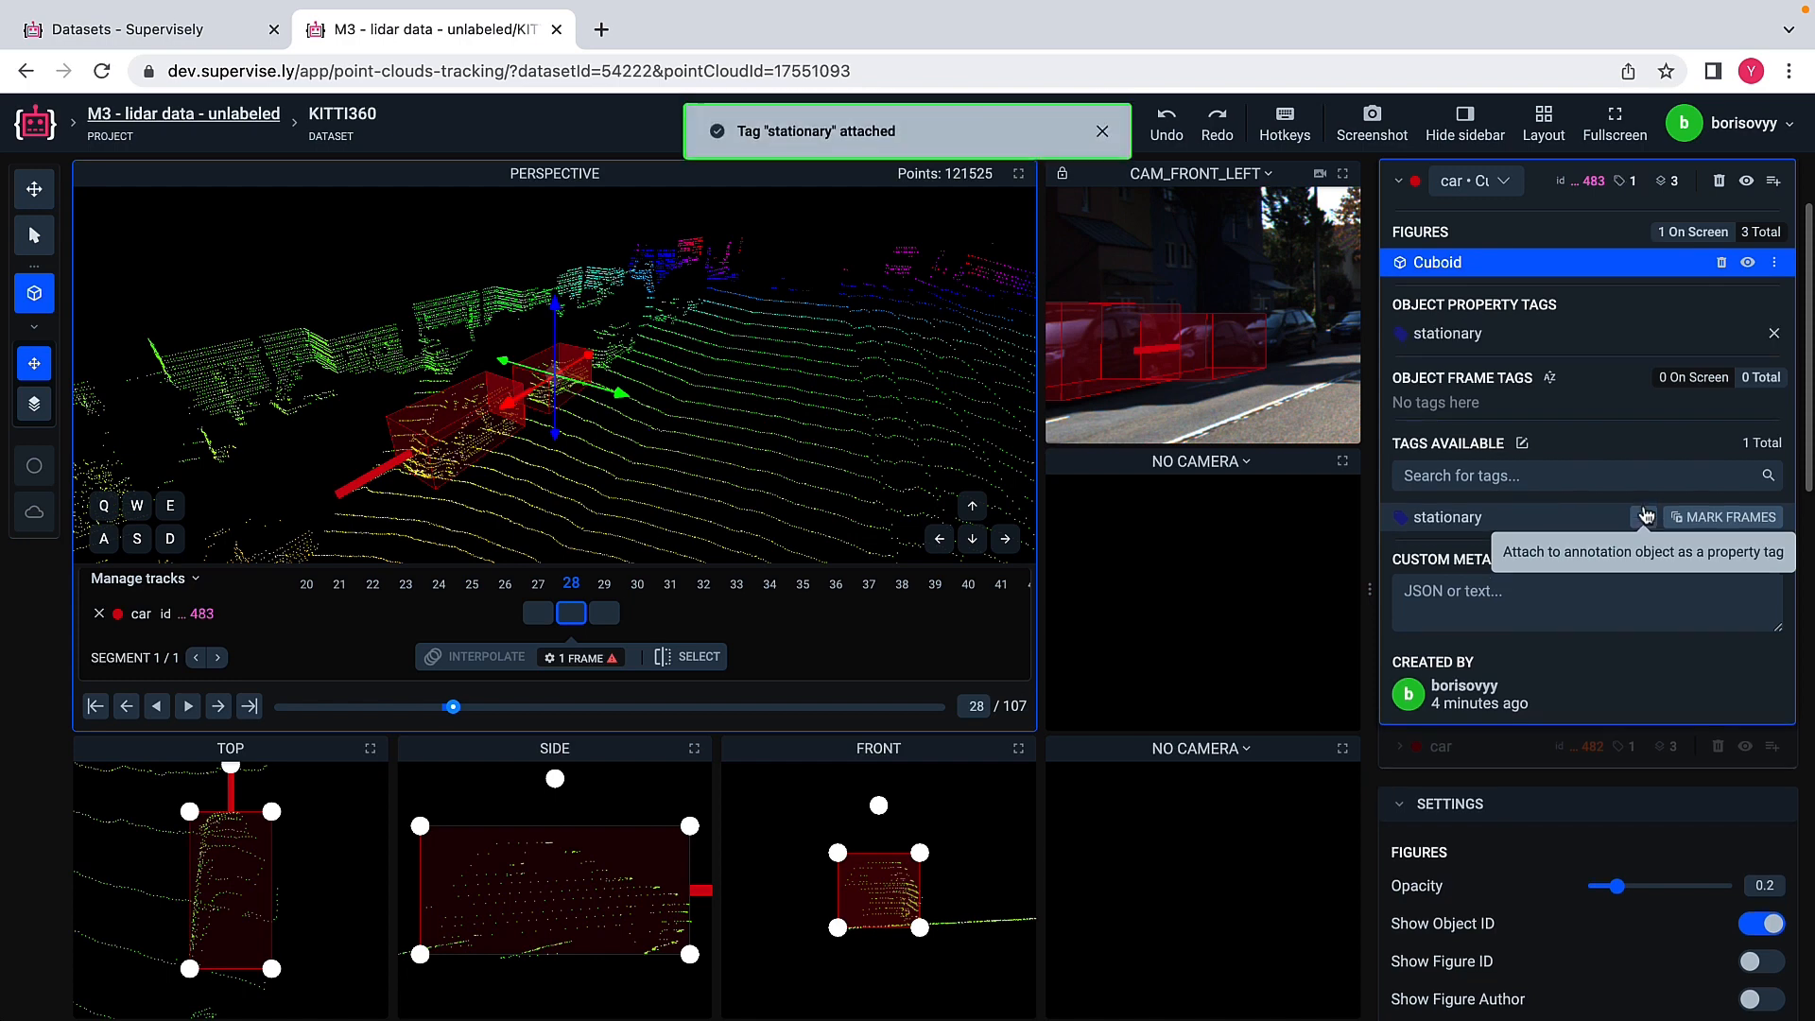
pyautogui.click(98, 615)
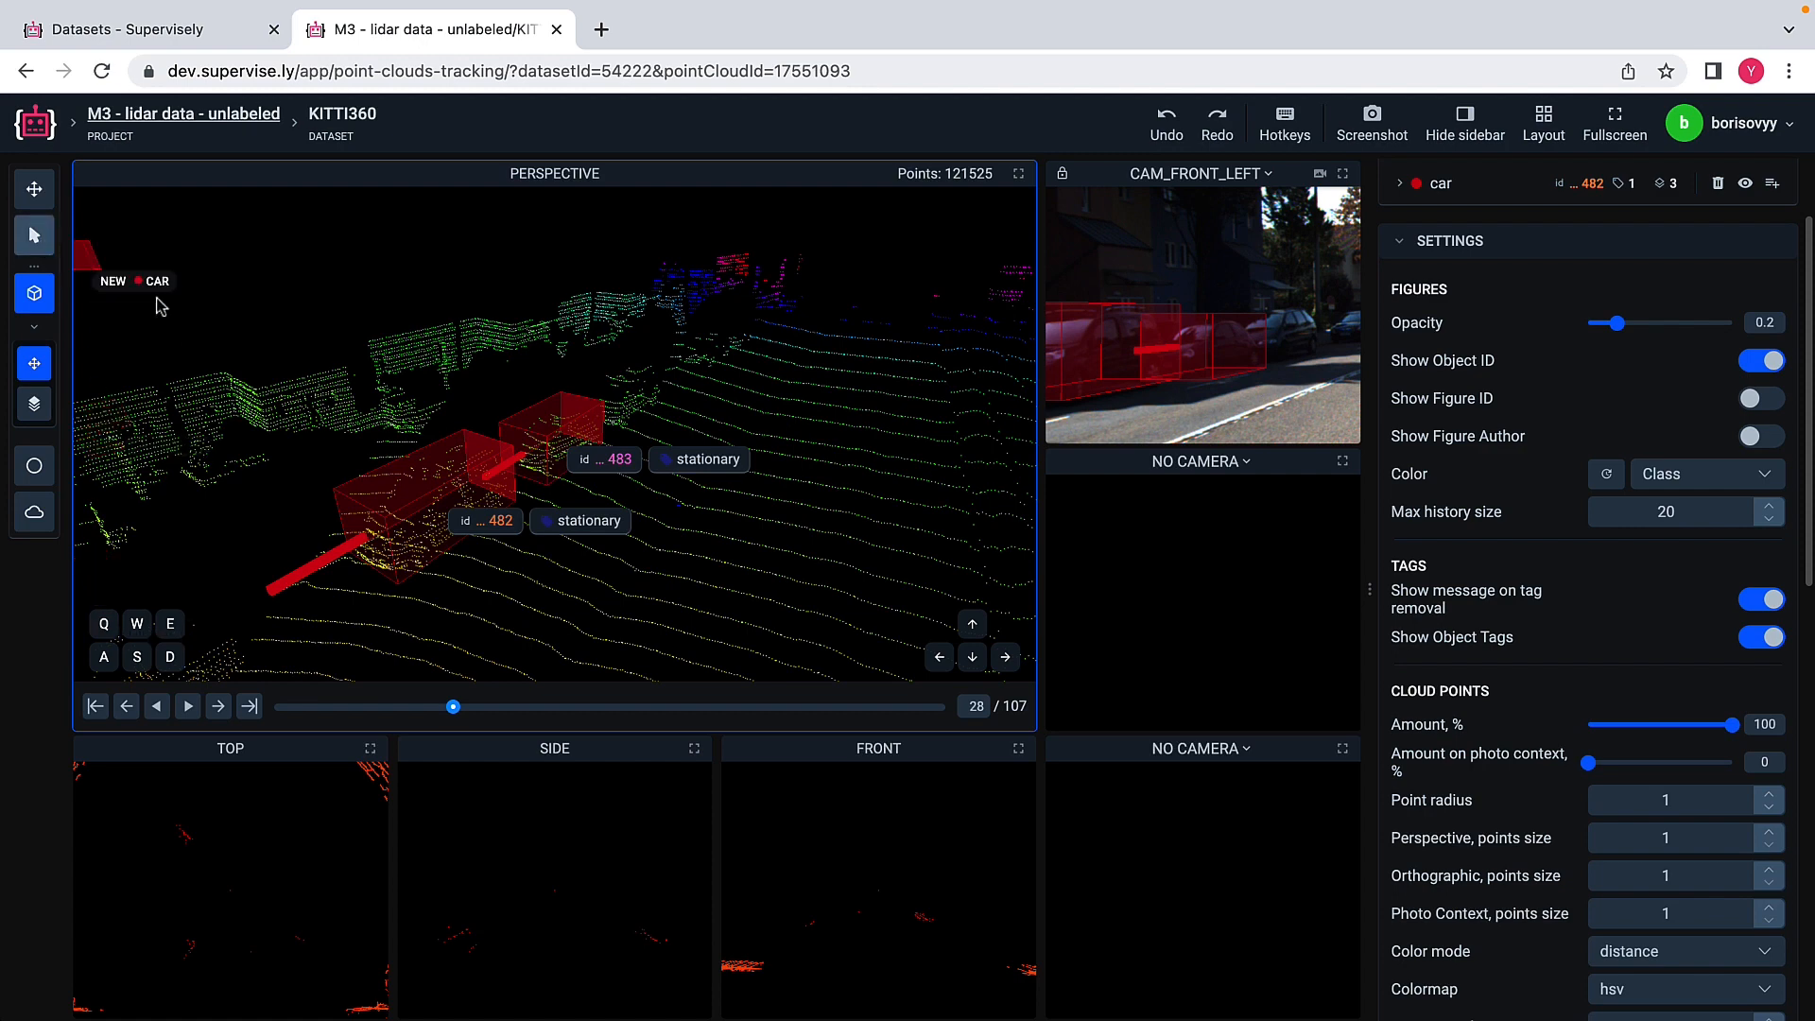
# Step: Go back to frame 27 and step through to frame 29 to check the tags on both cars
pyautogui.click(128, 707)
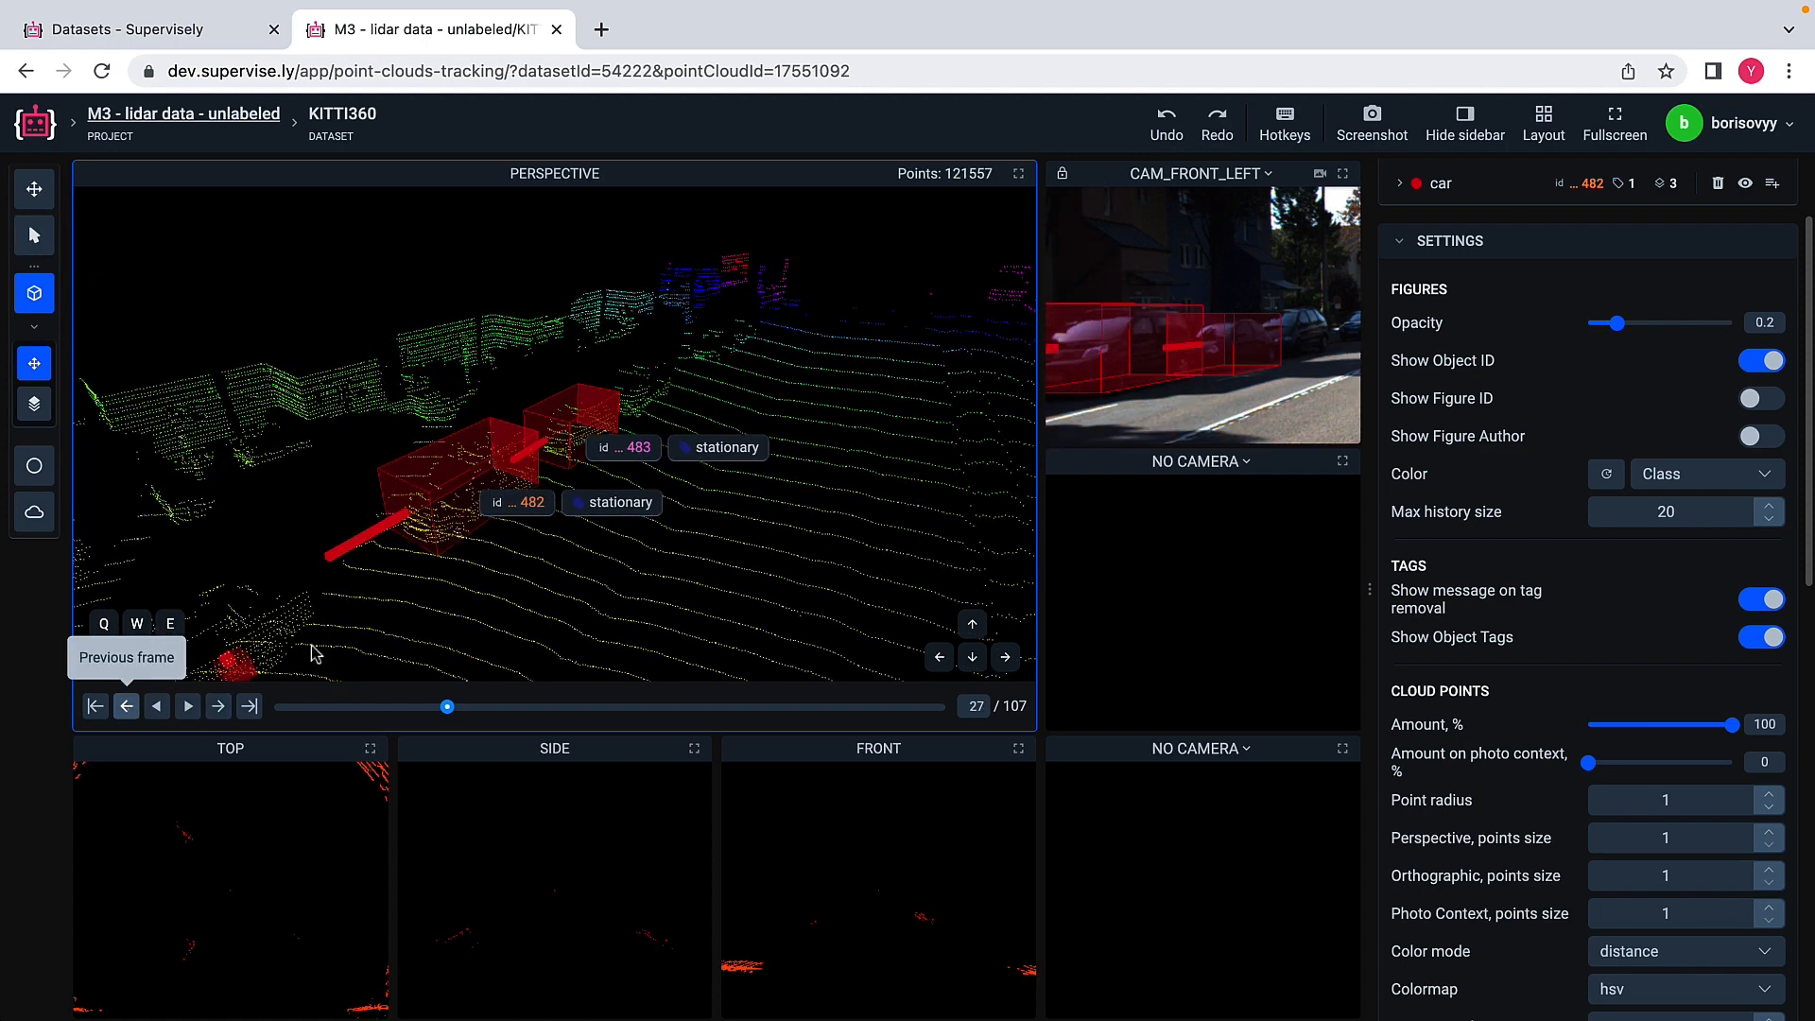
pyautogui.click(34, 234)
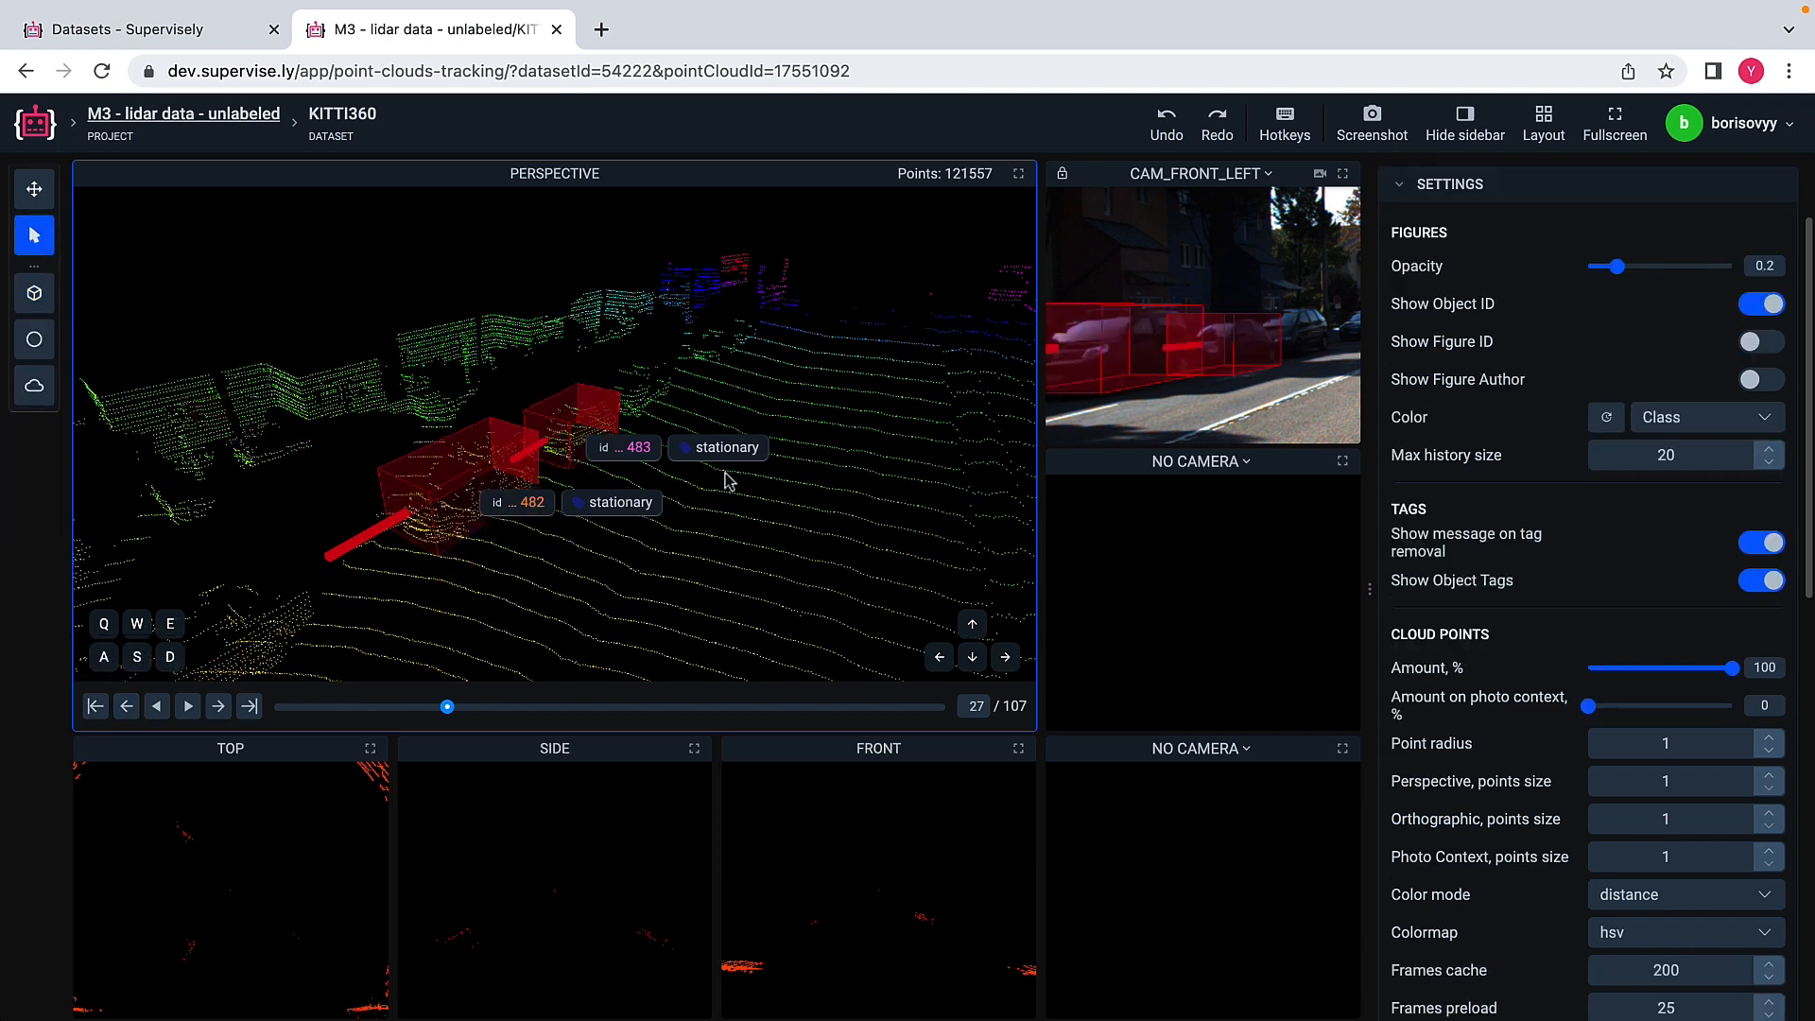
pyautogui.click(217, 707)
pyautogui.click(218, 707)
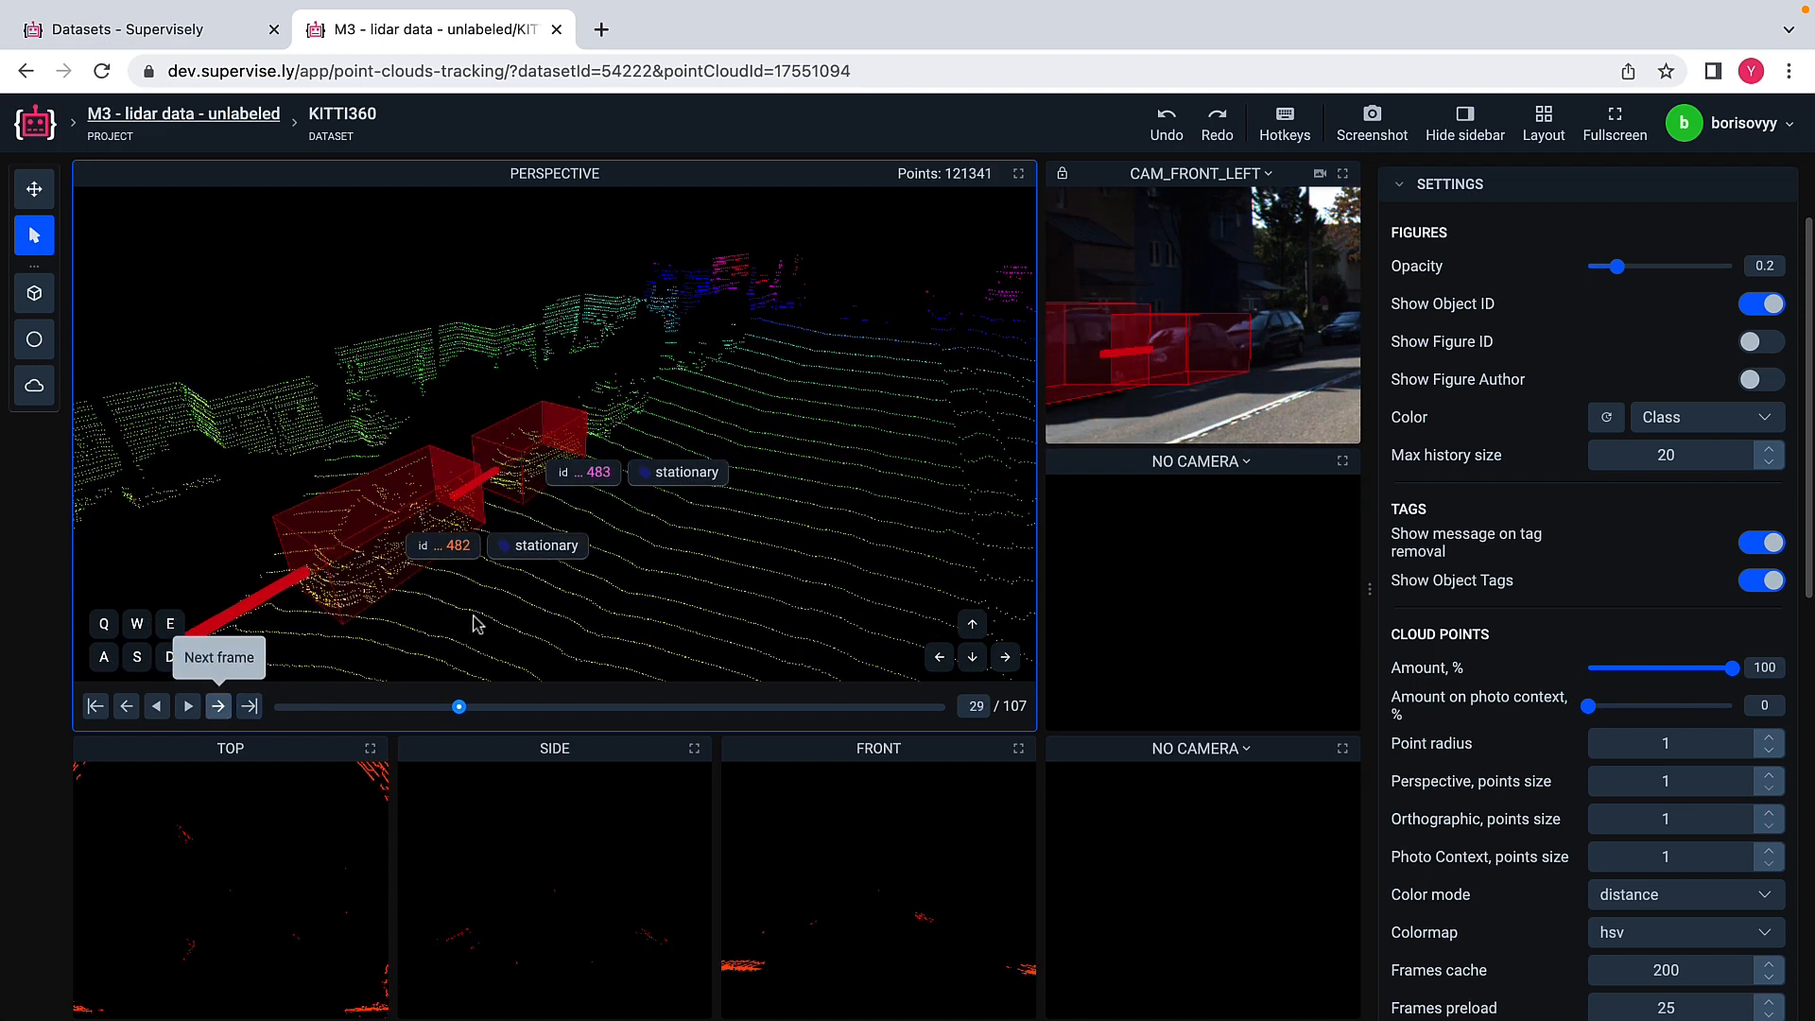